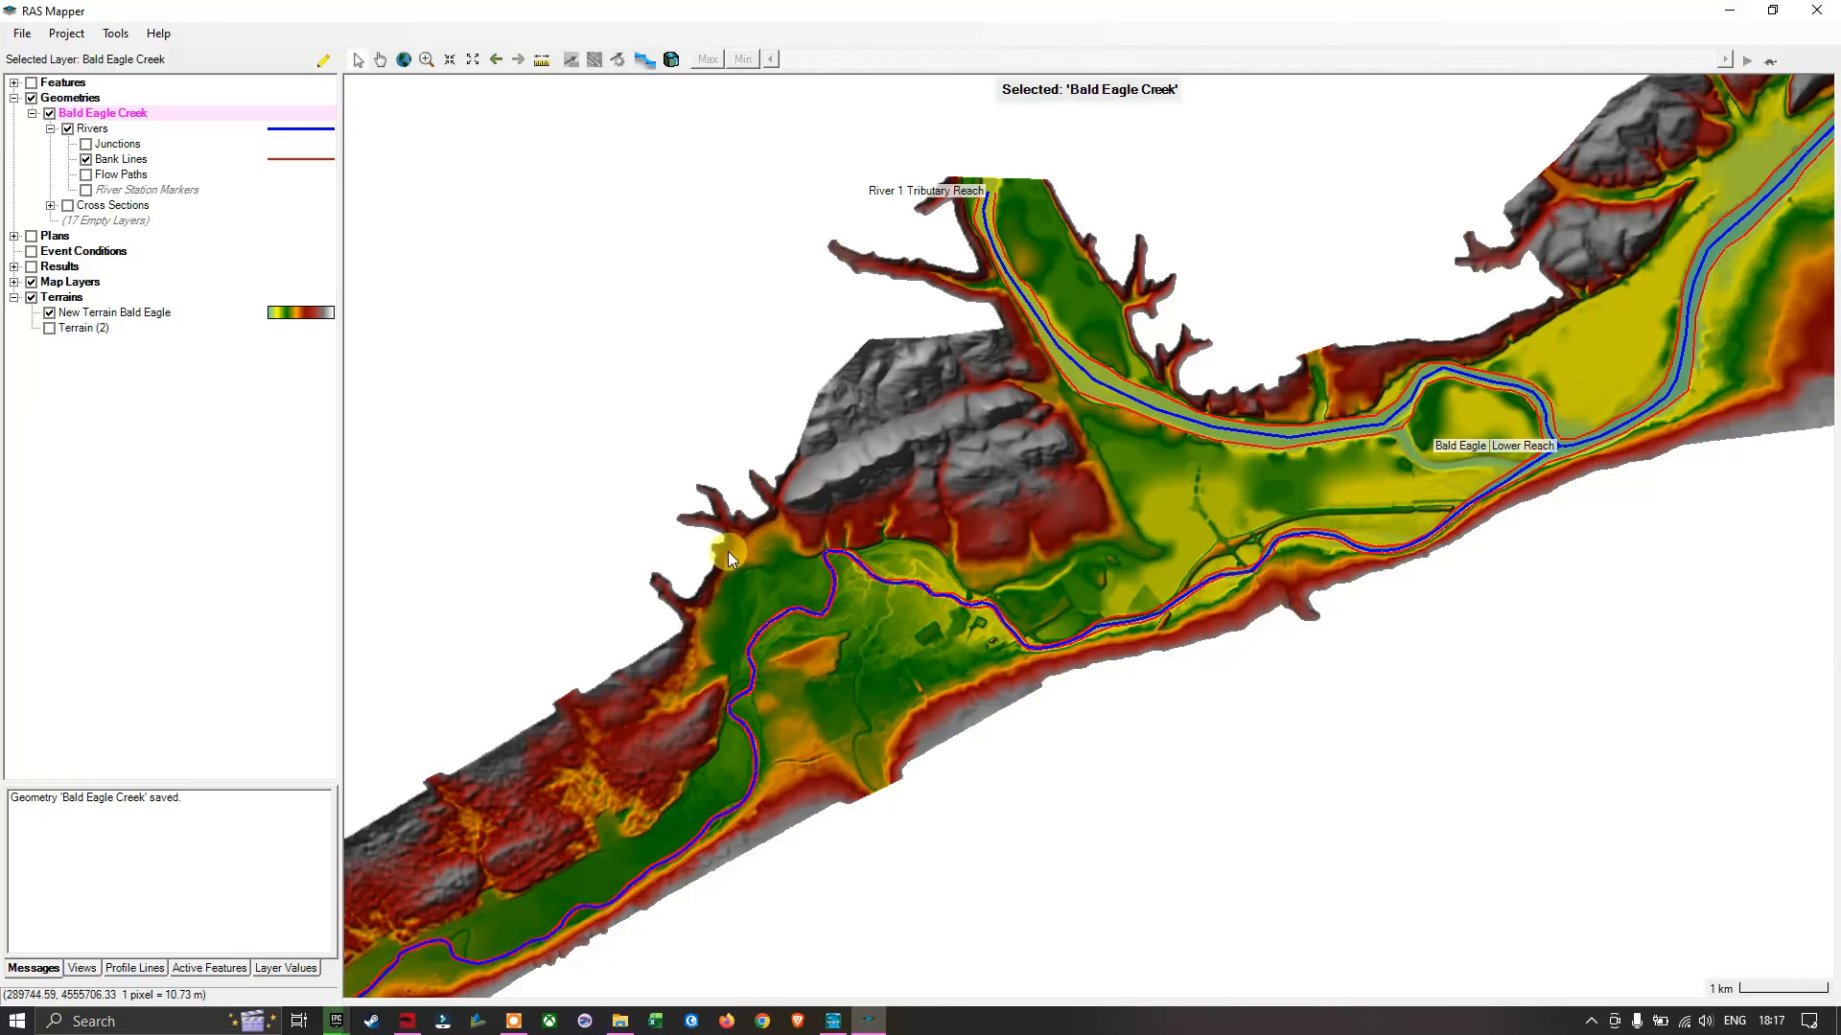
Step: Examine the terrain and river alignment of Bald Eagle Creek from the upper reach to the tributary and lower reach
scroll(745, 598, down, 3)
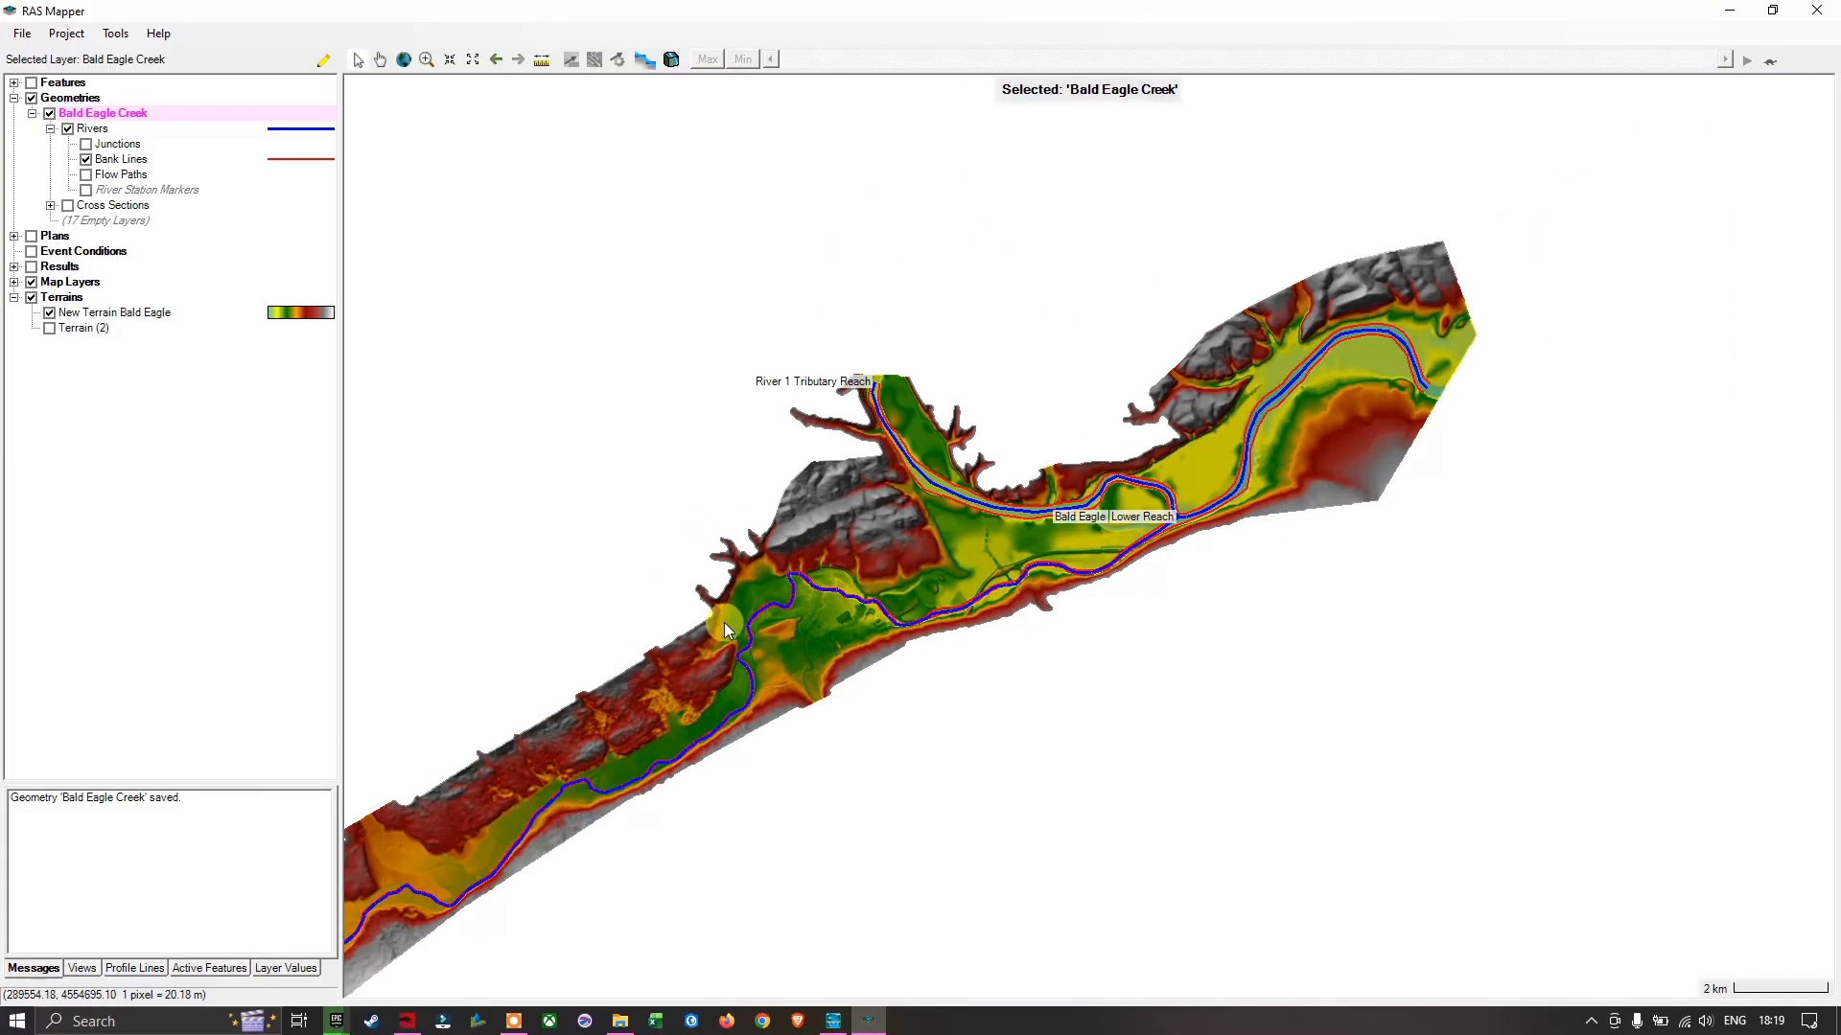
drag(675, 682, 948, 451)
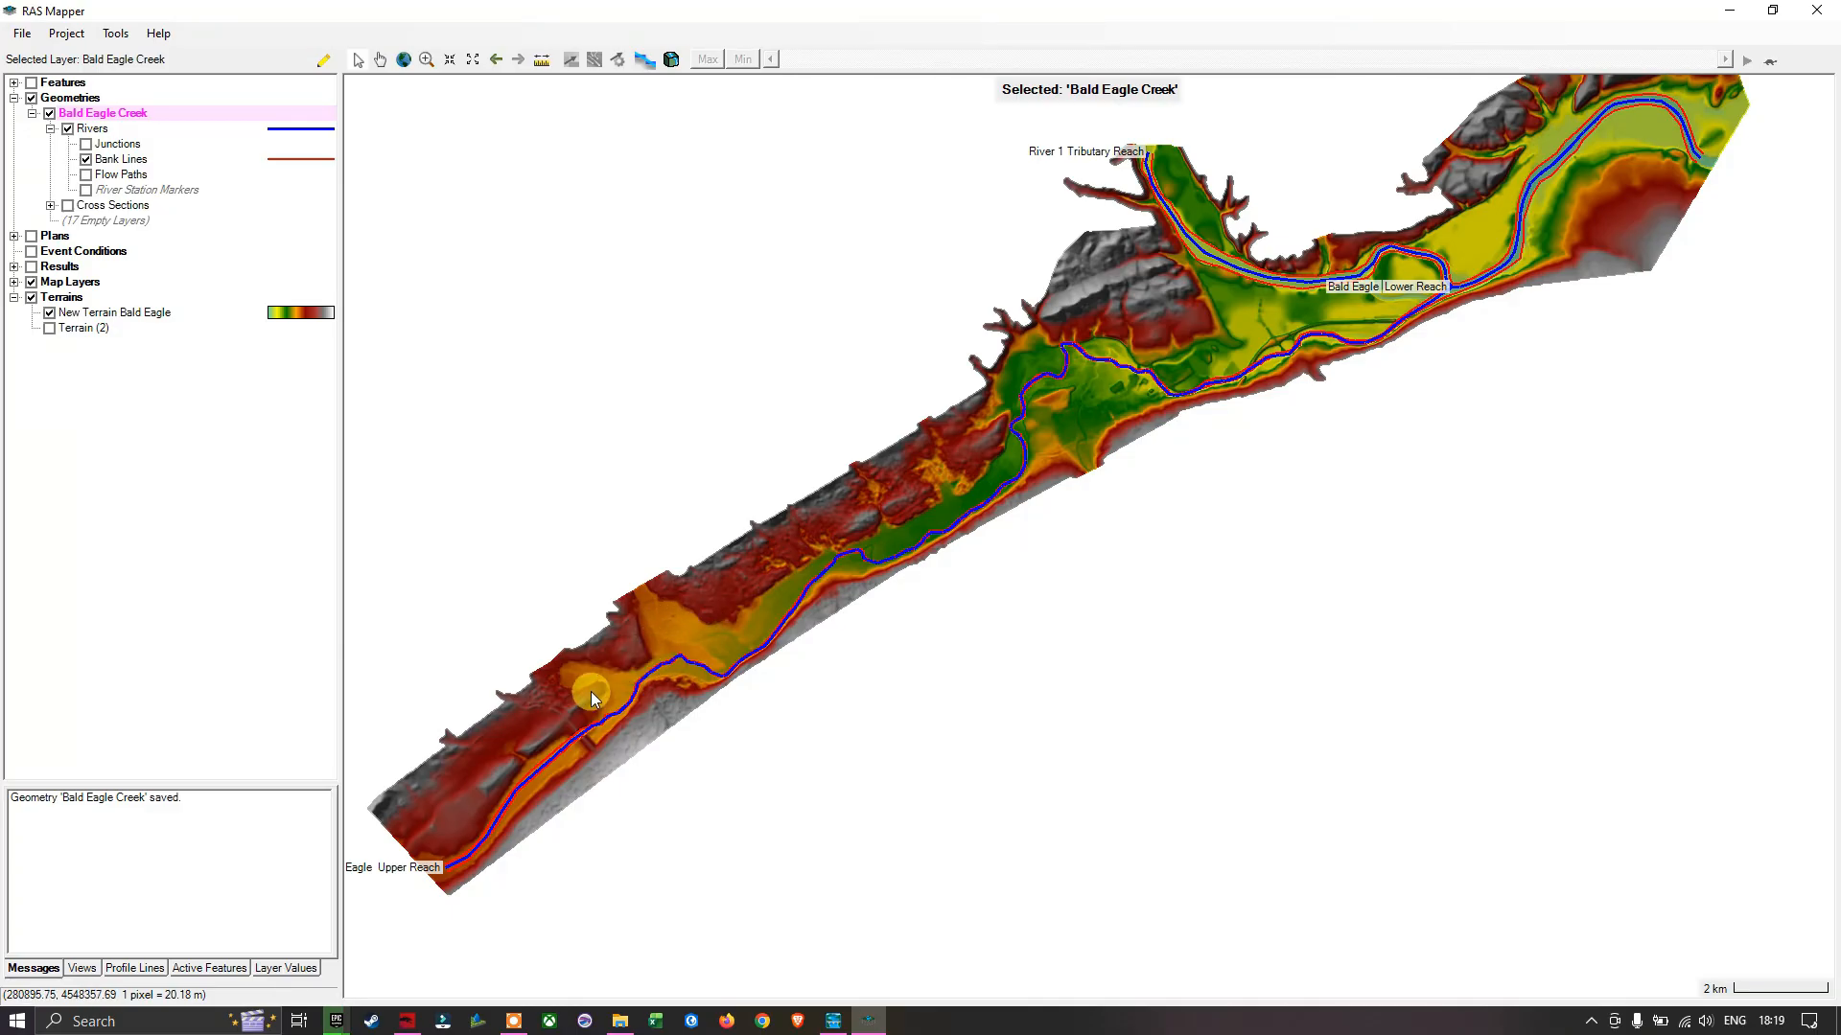
drag(582, 675, 698, 569)
scroll(574, 749, up, 3)
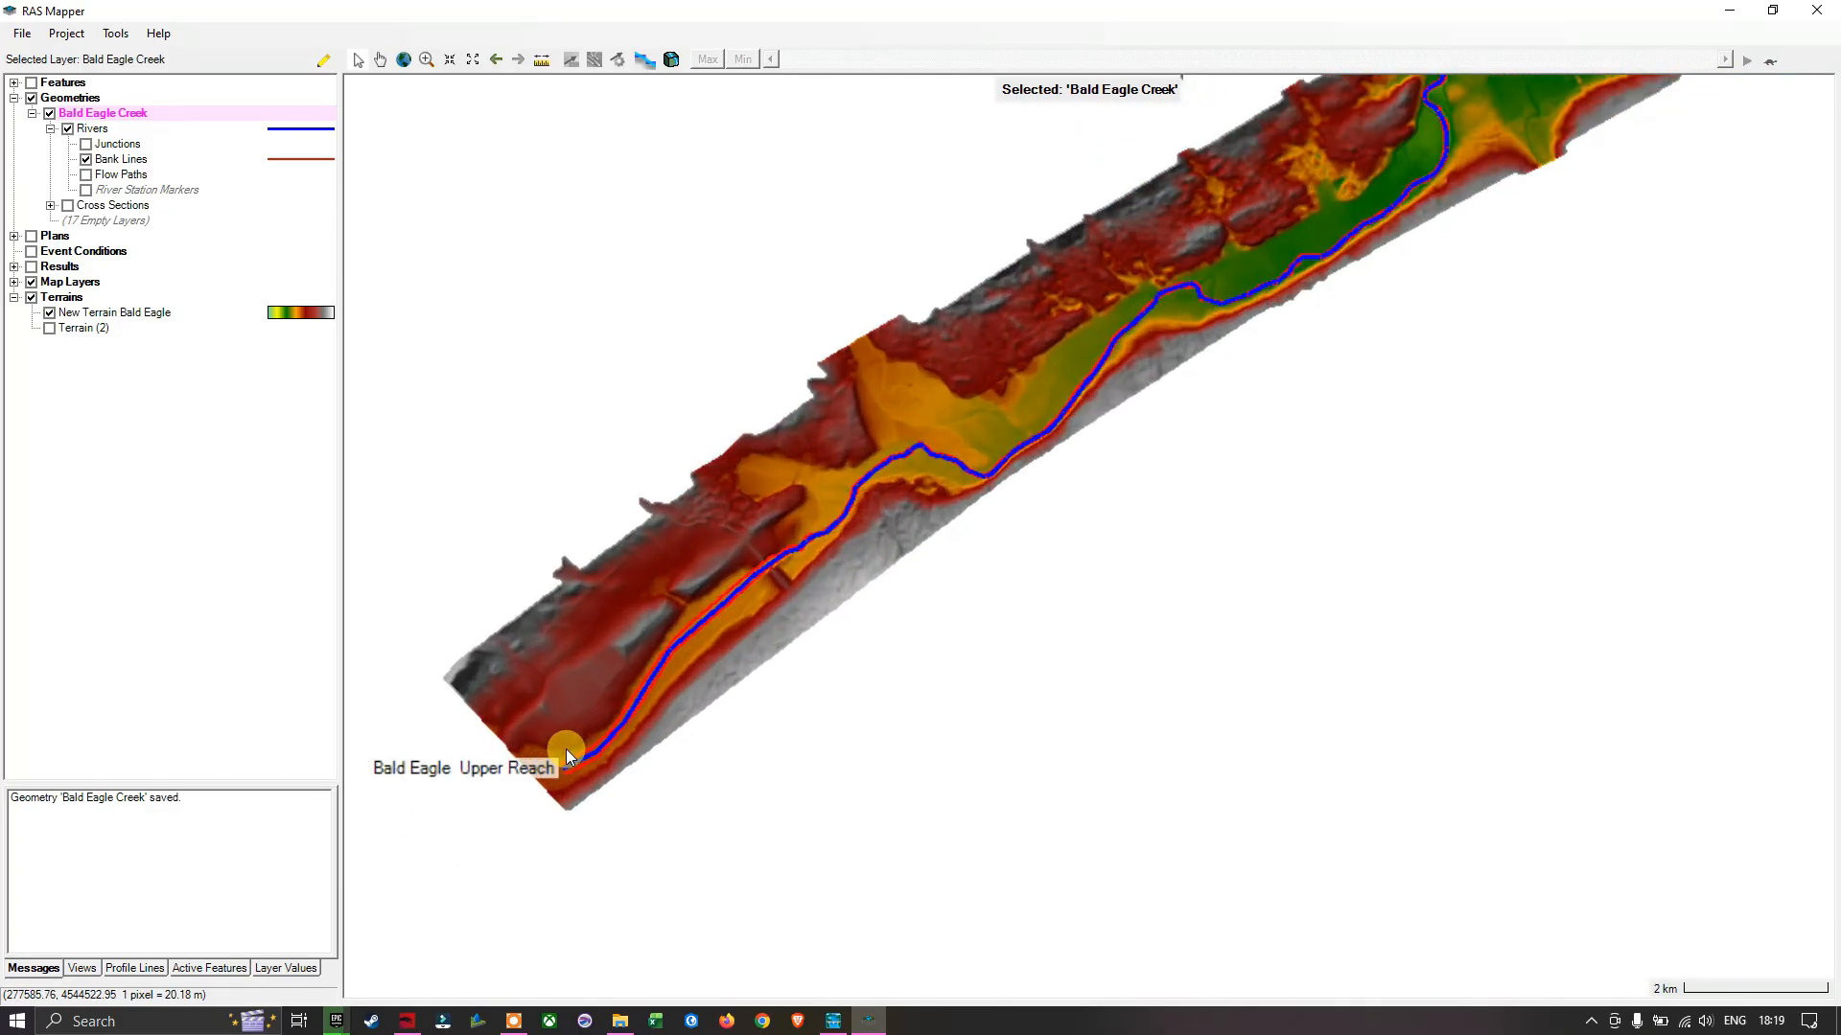
scroll(813, 498, down, 3)
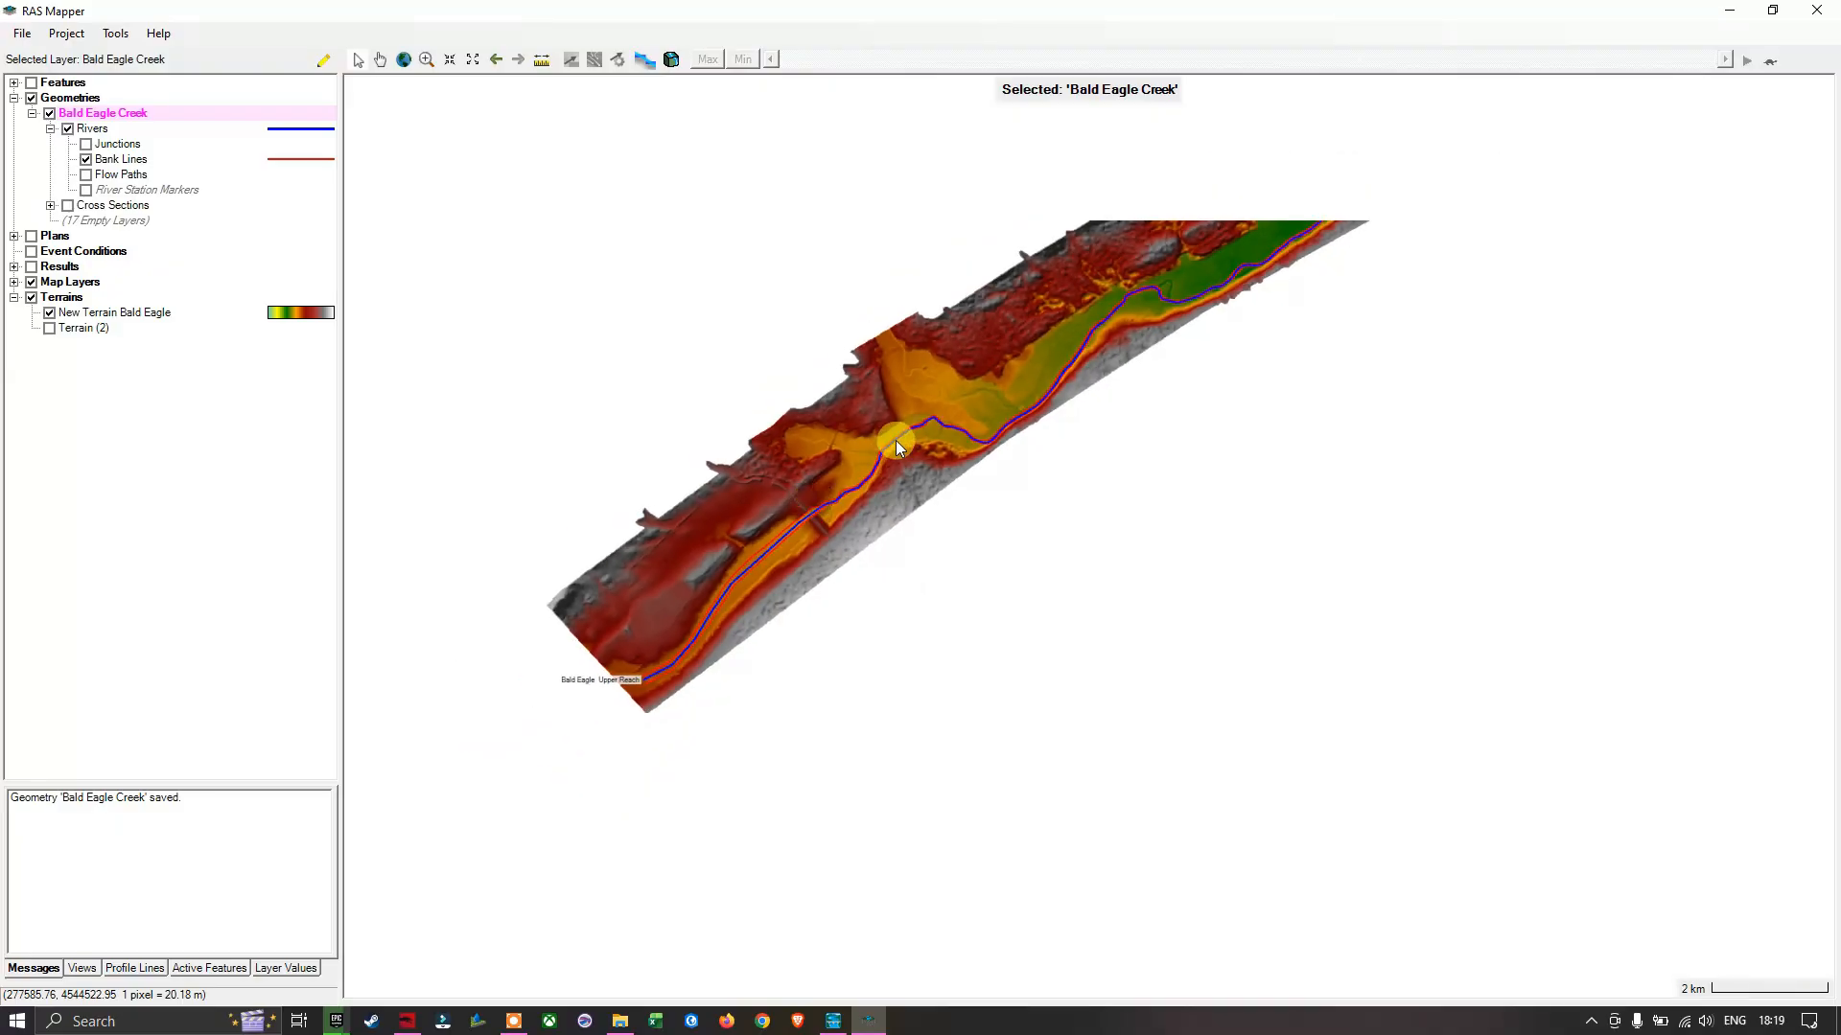
drag(912, 411, 409, 709)
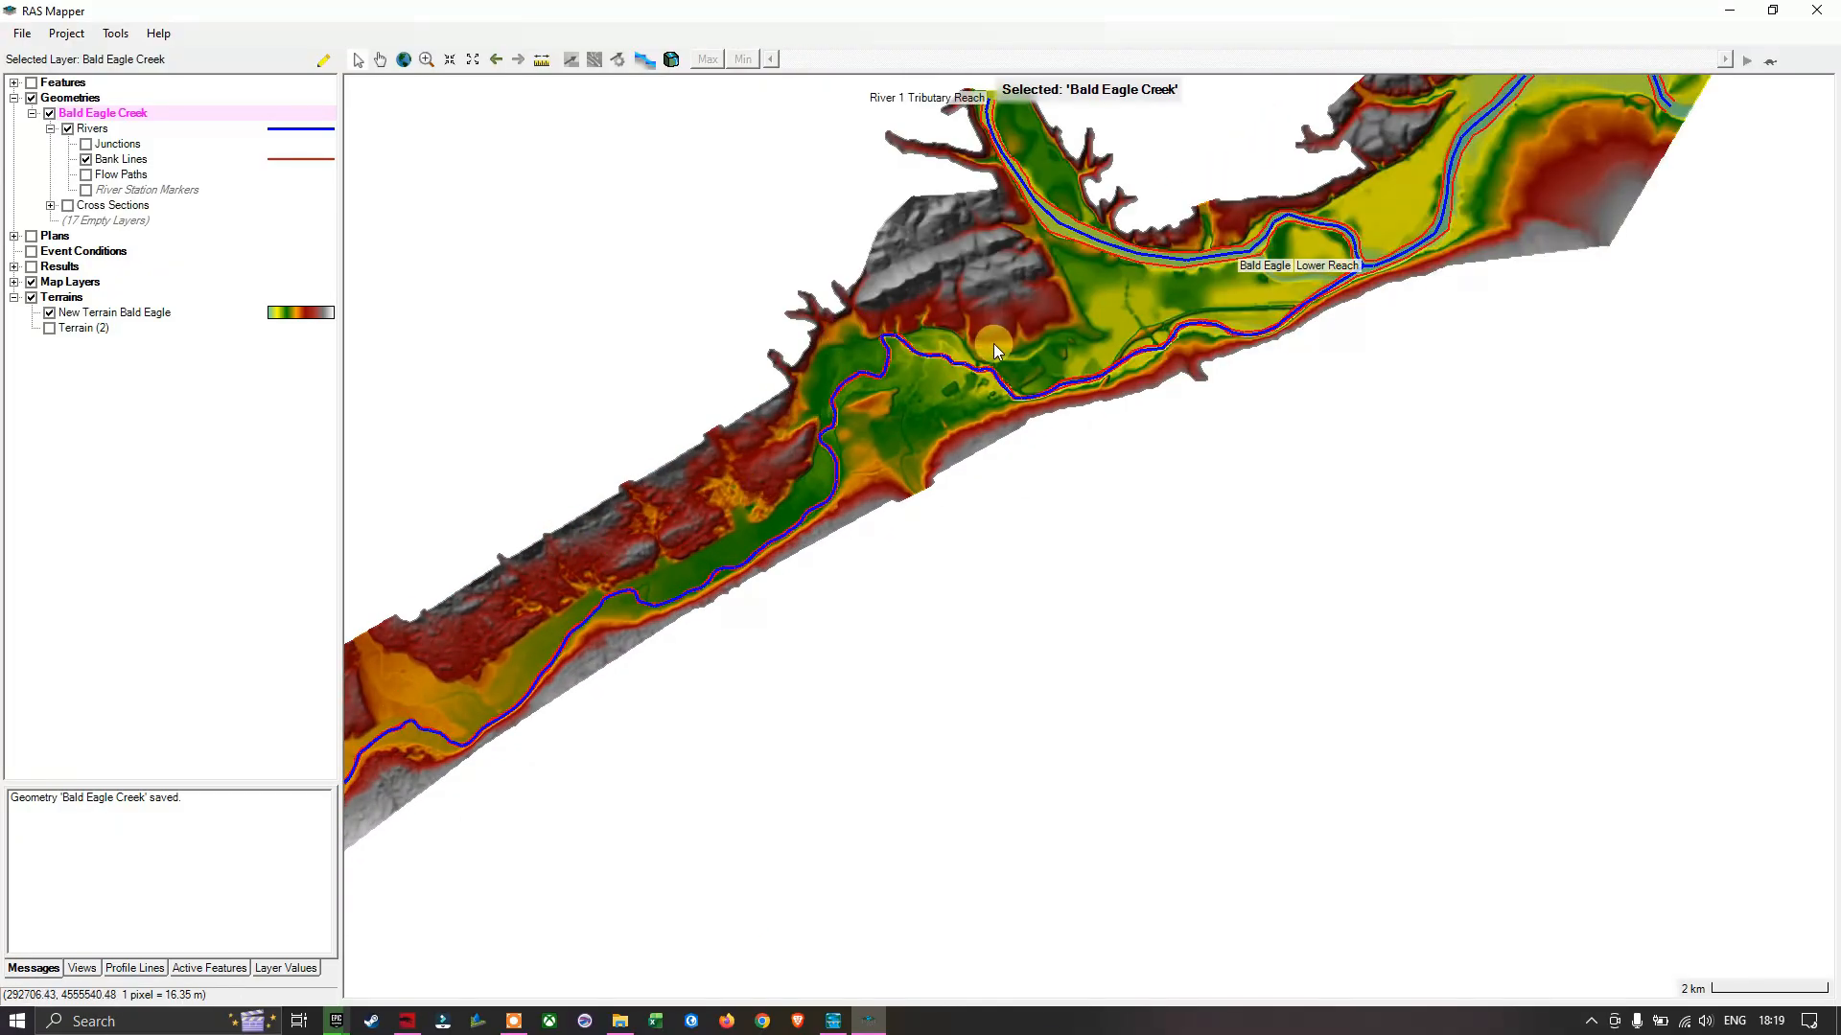
drag(1067, 322, 857, 556)
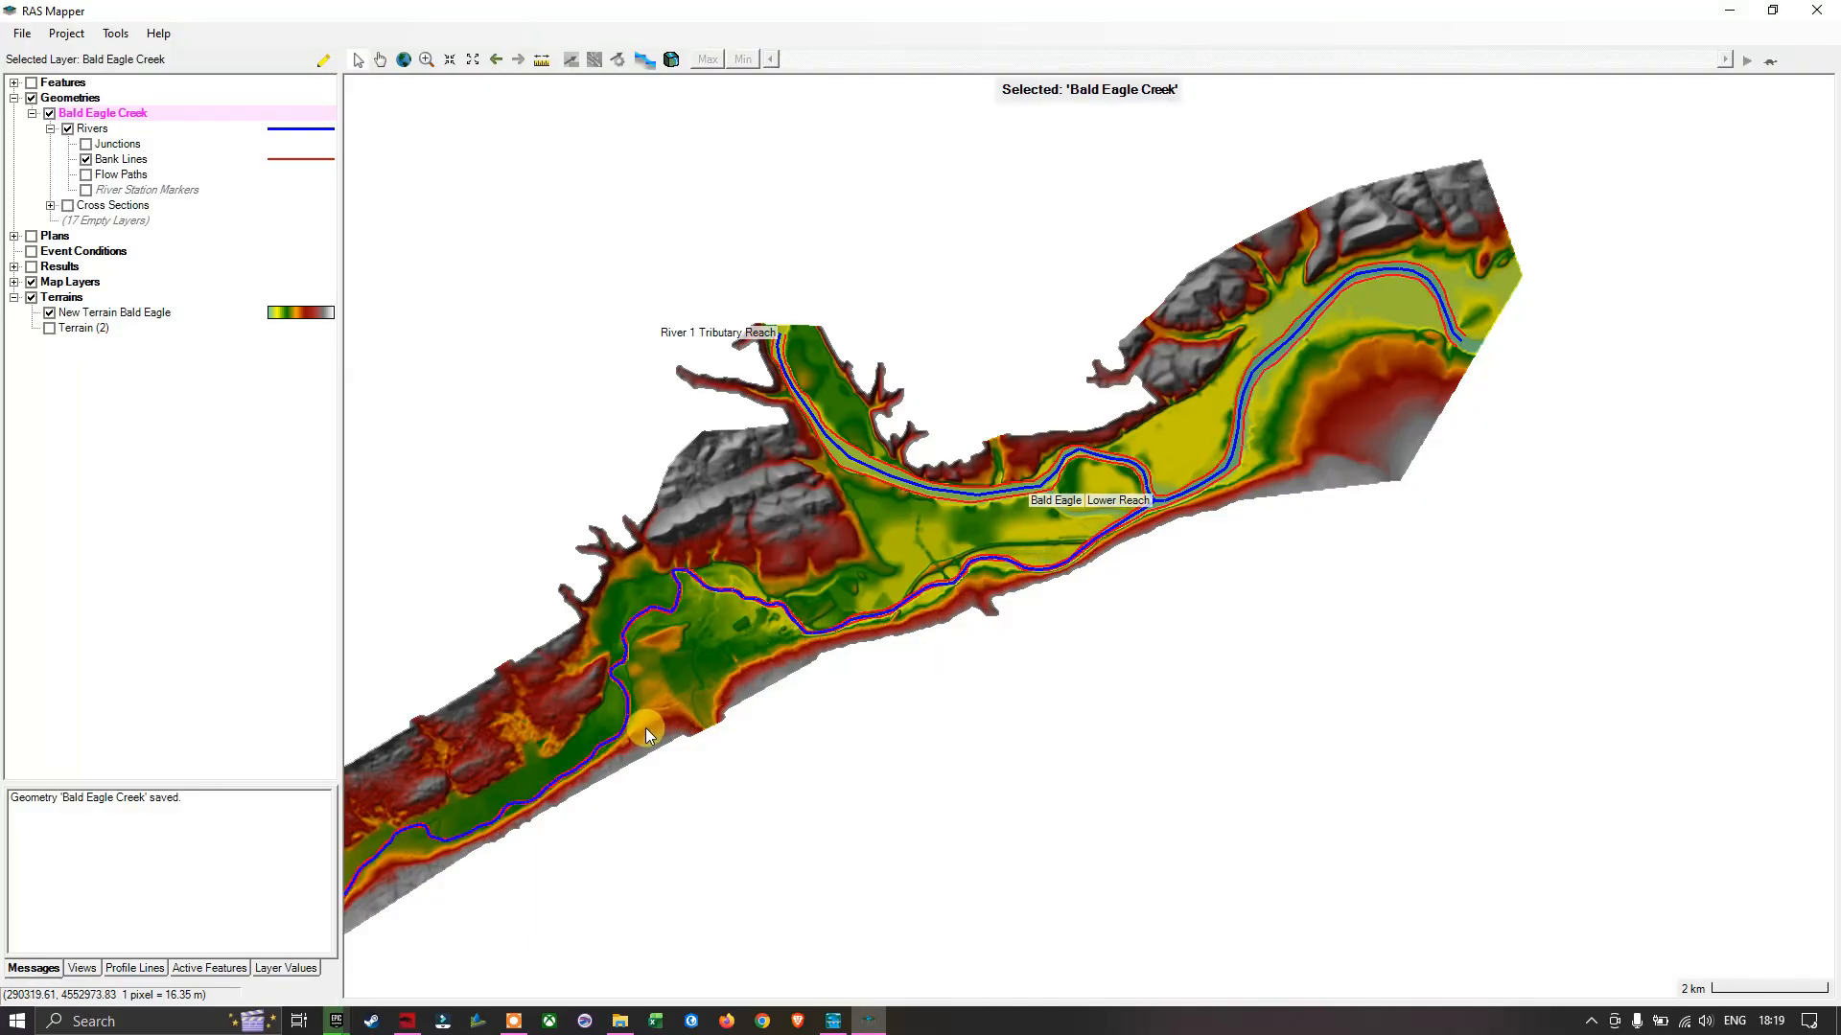
drag(662, 727, 1185, 489)
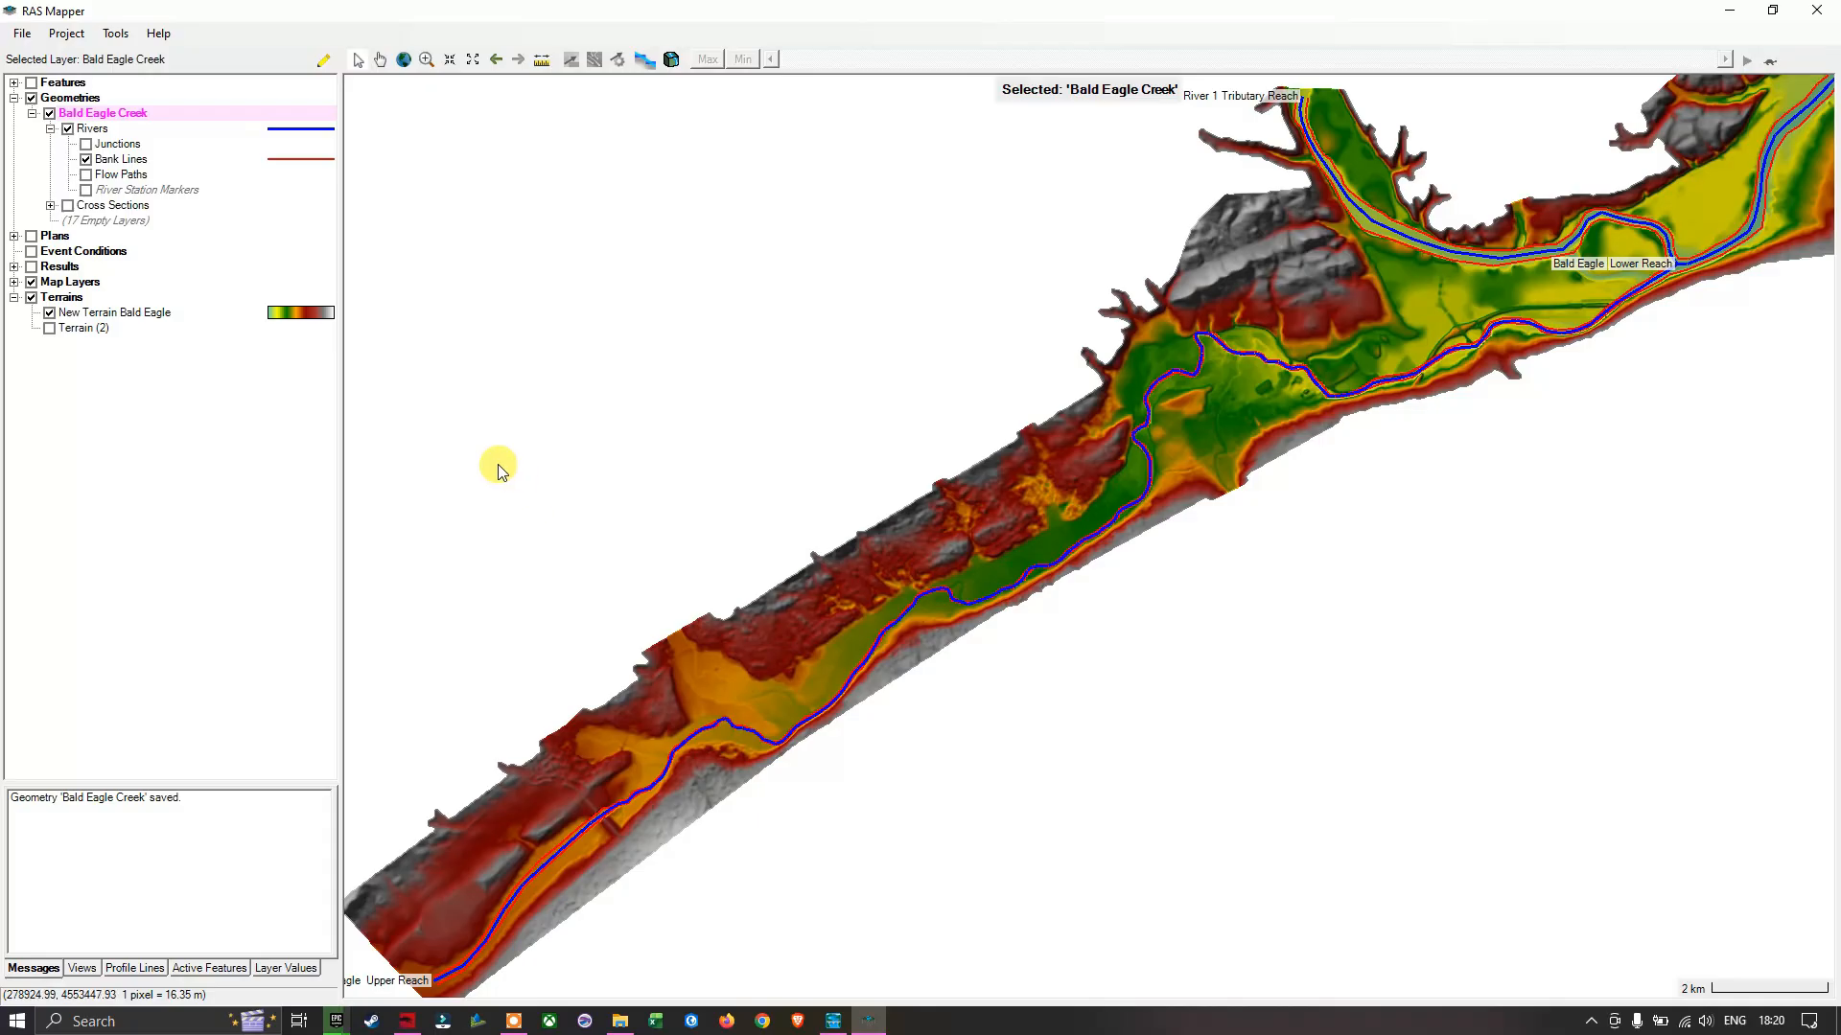
Step: Open the Bald Eagle Creek geometry for editing and make the 2D Flow Areas Perimeters layer ready for drawing new features
right_click(111, 121)
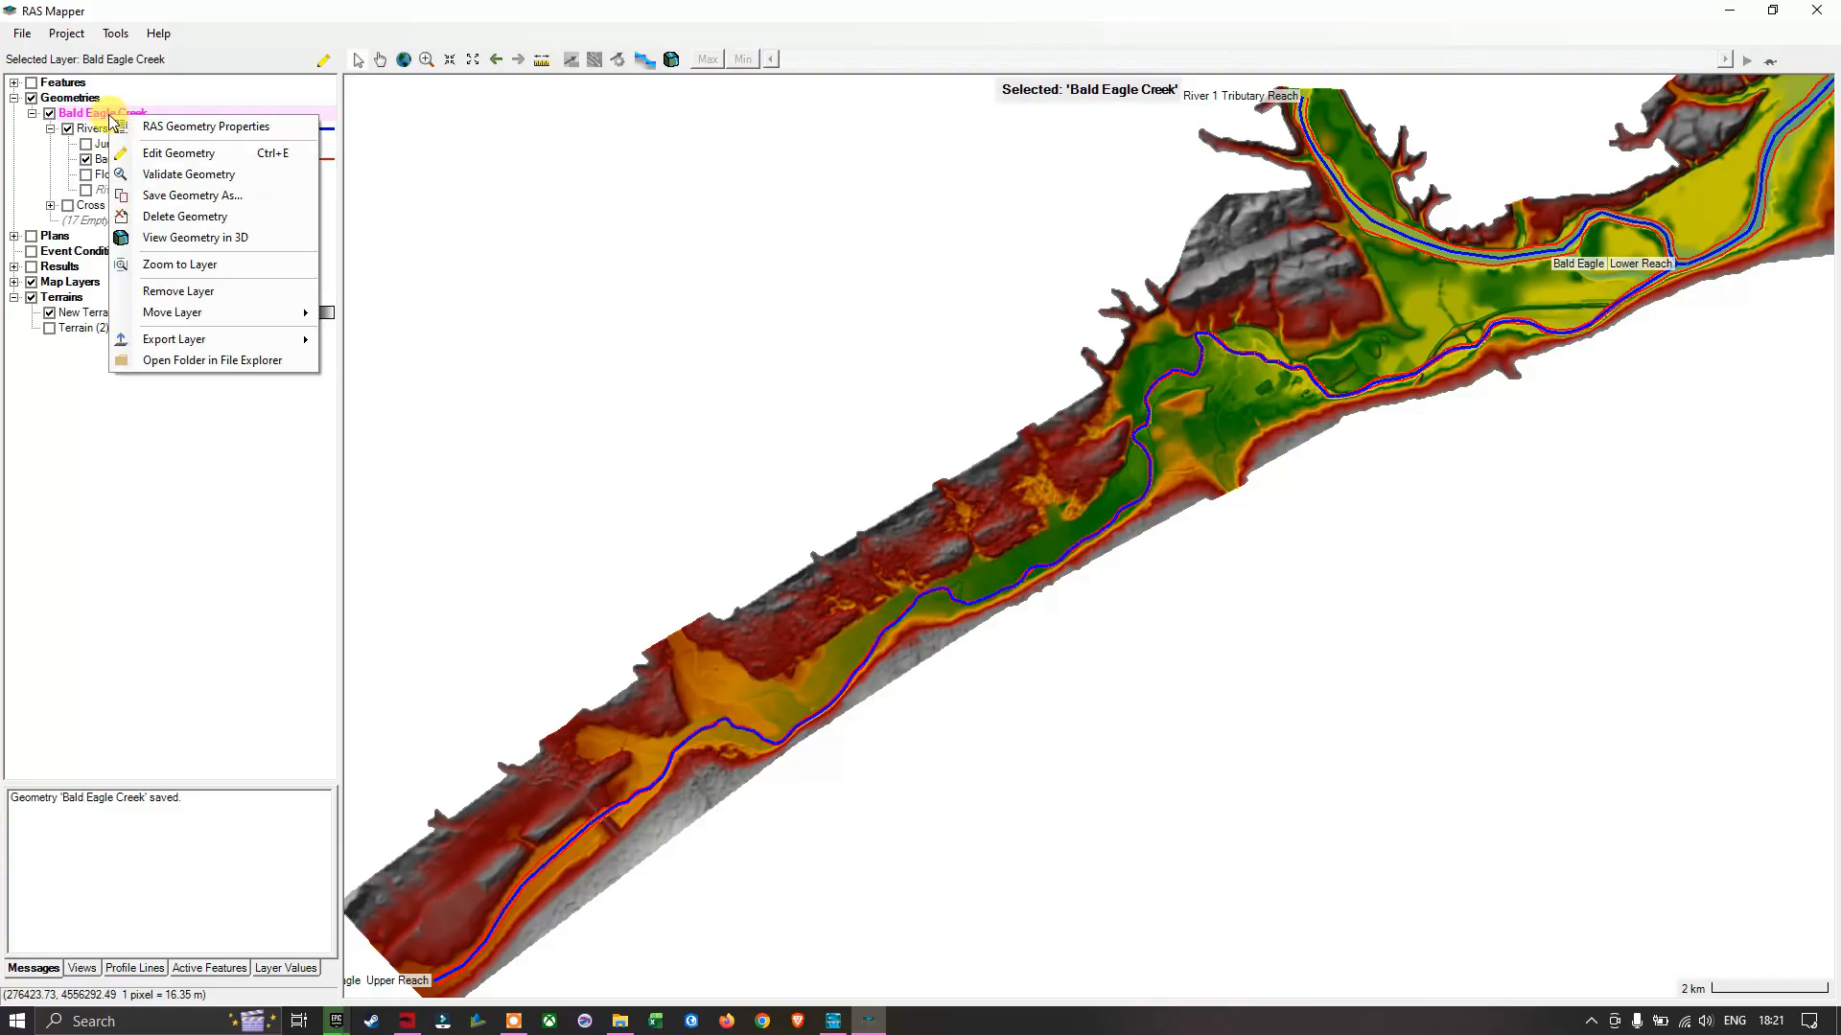
click(177, 154)
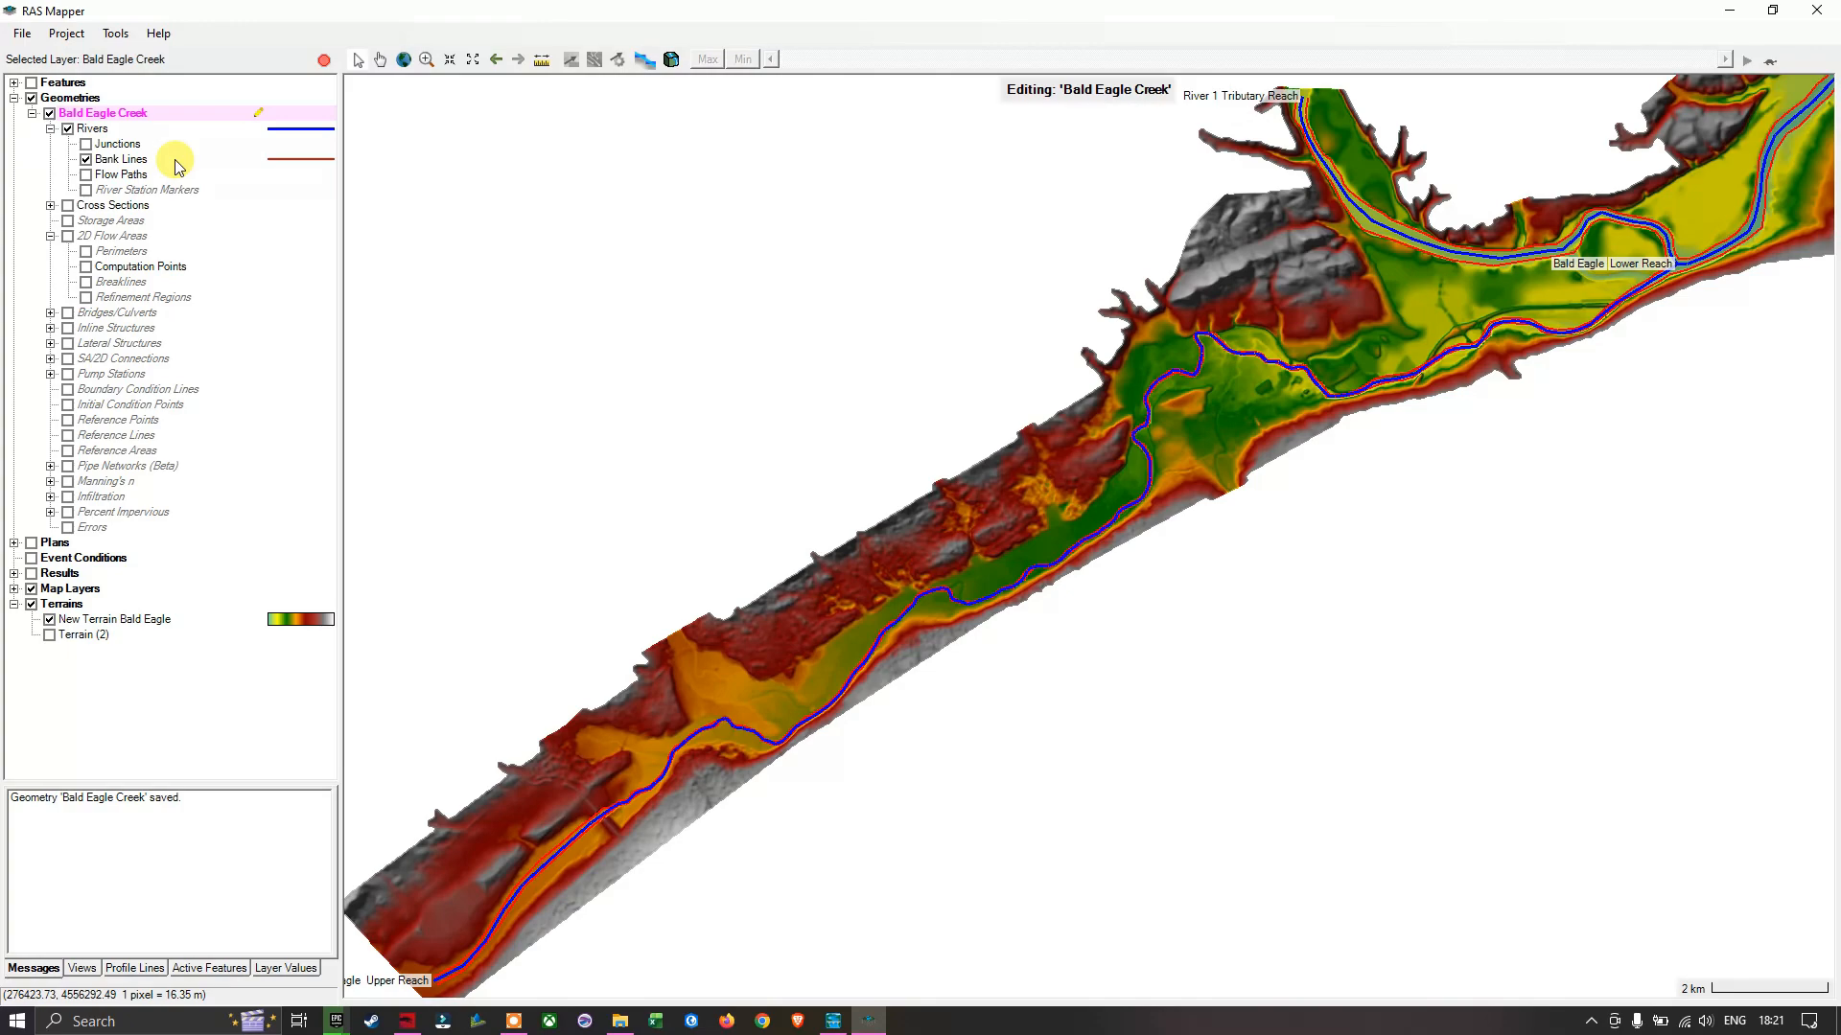
click(51, 236)
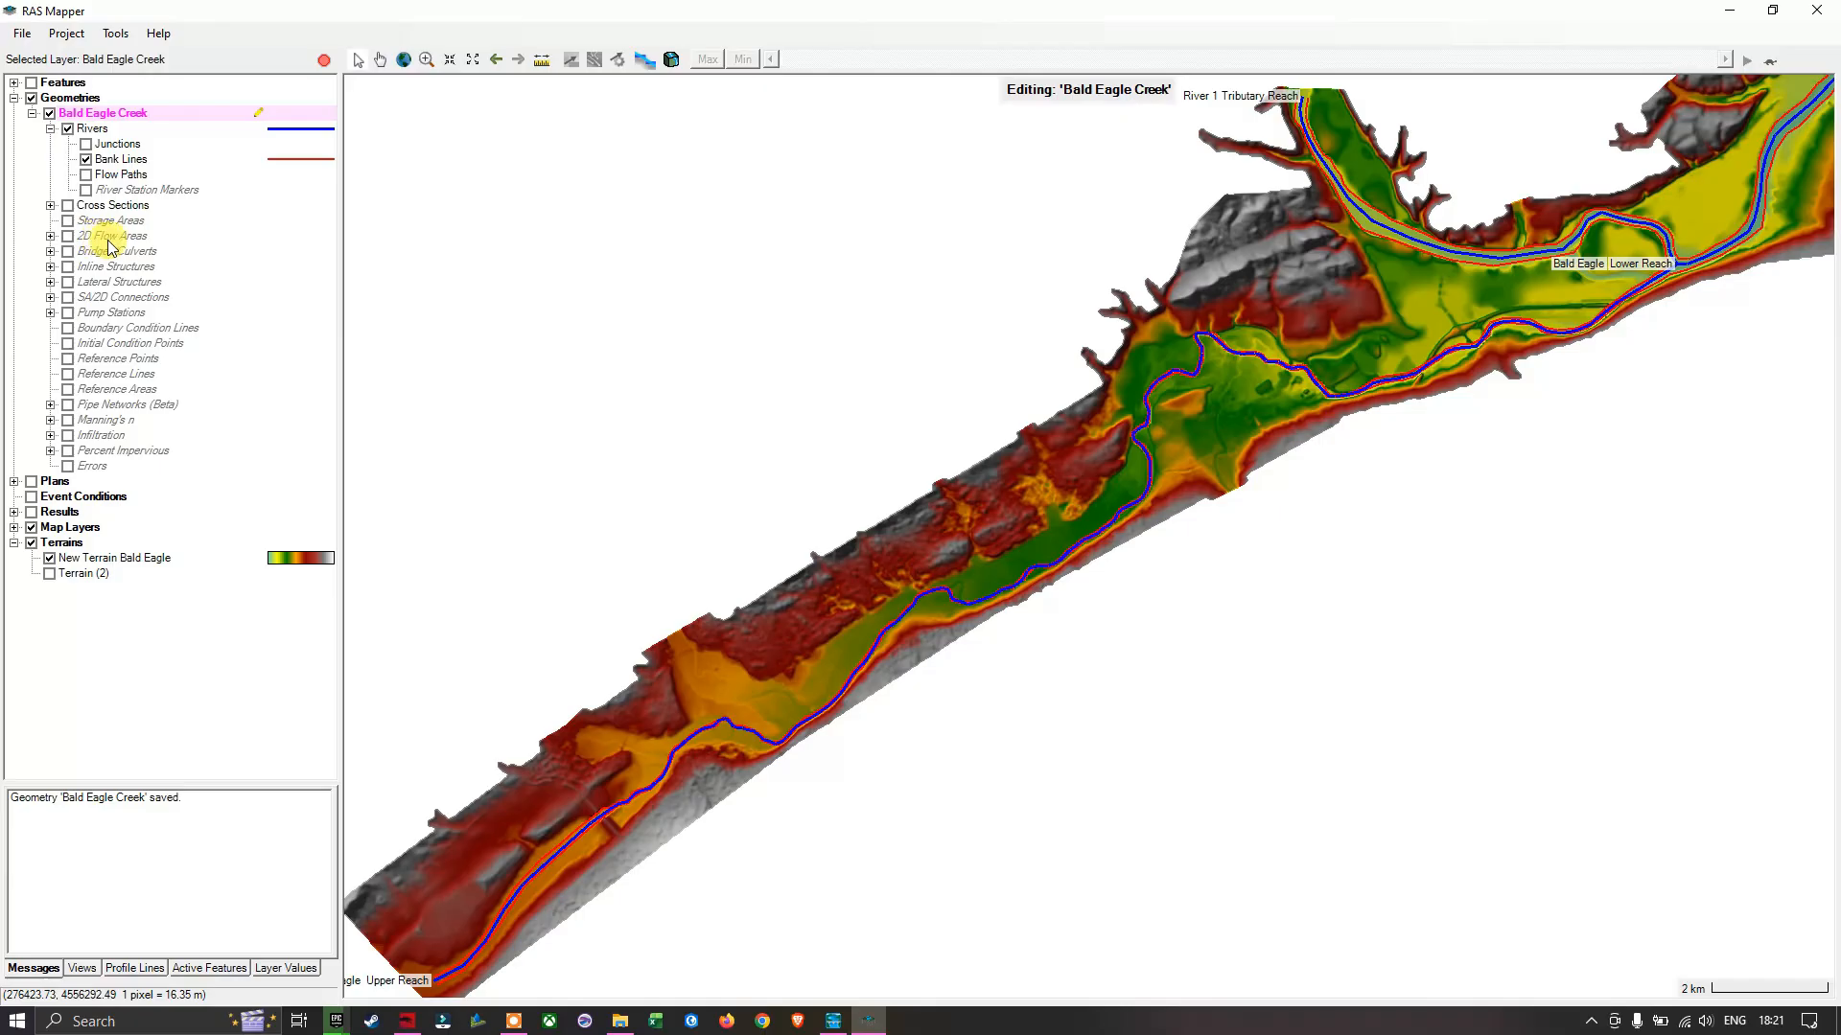
click(51, 236)
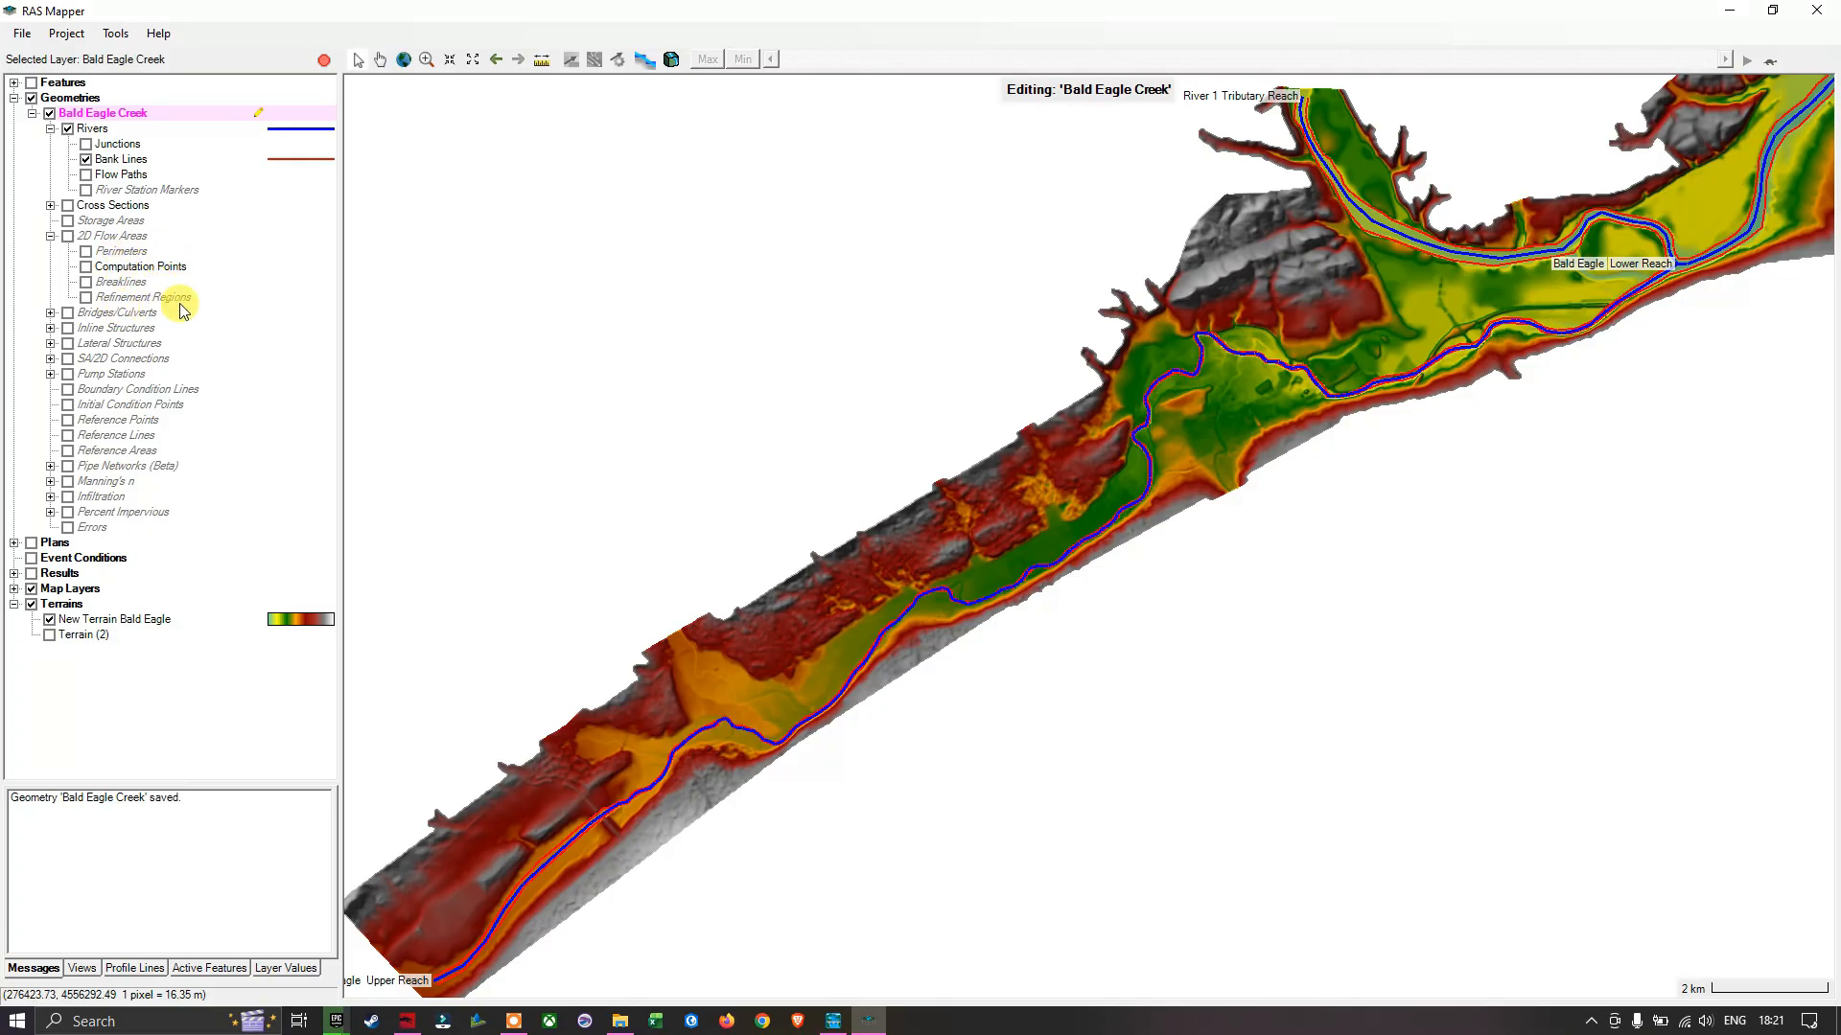
click(122, 252)
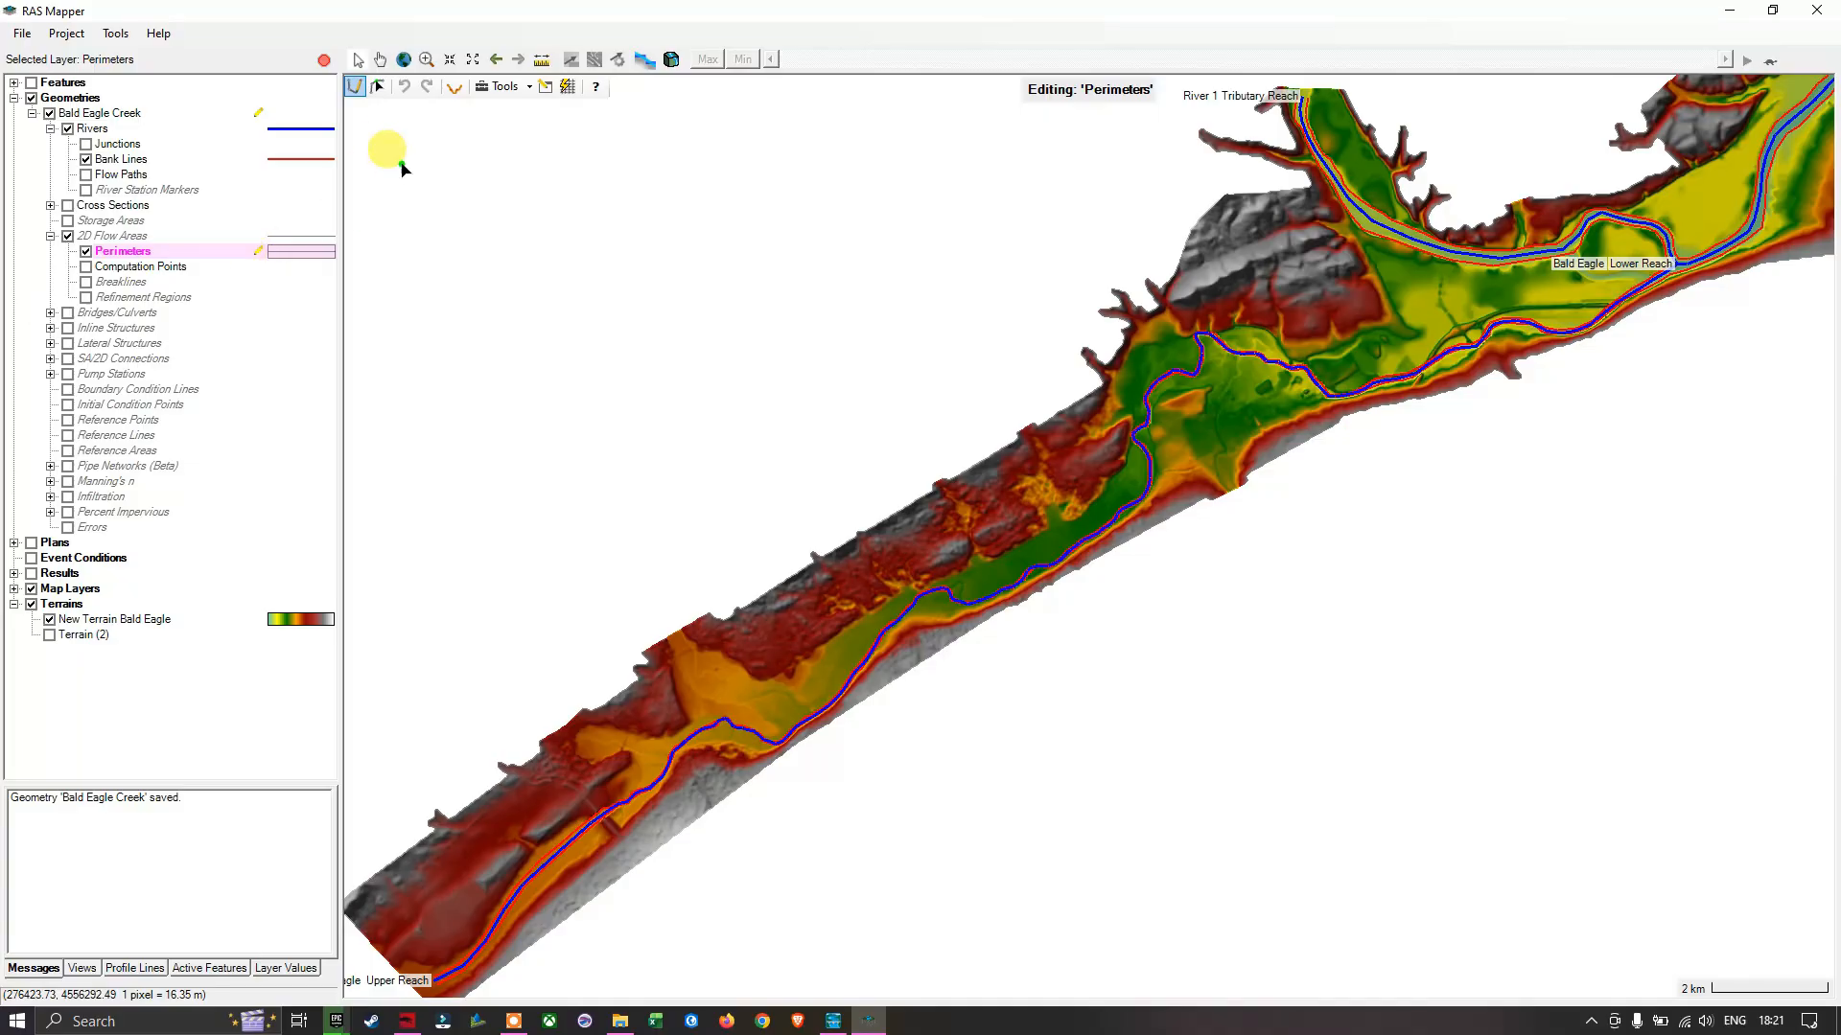
click(357, 88)
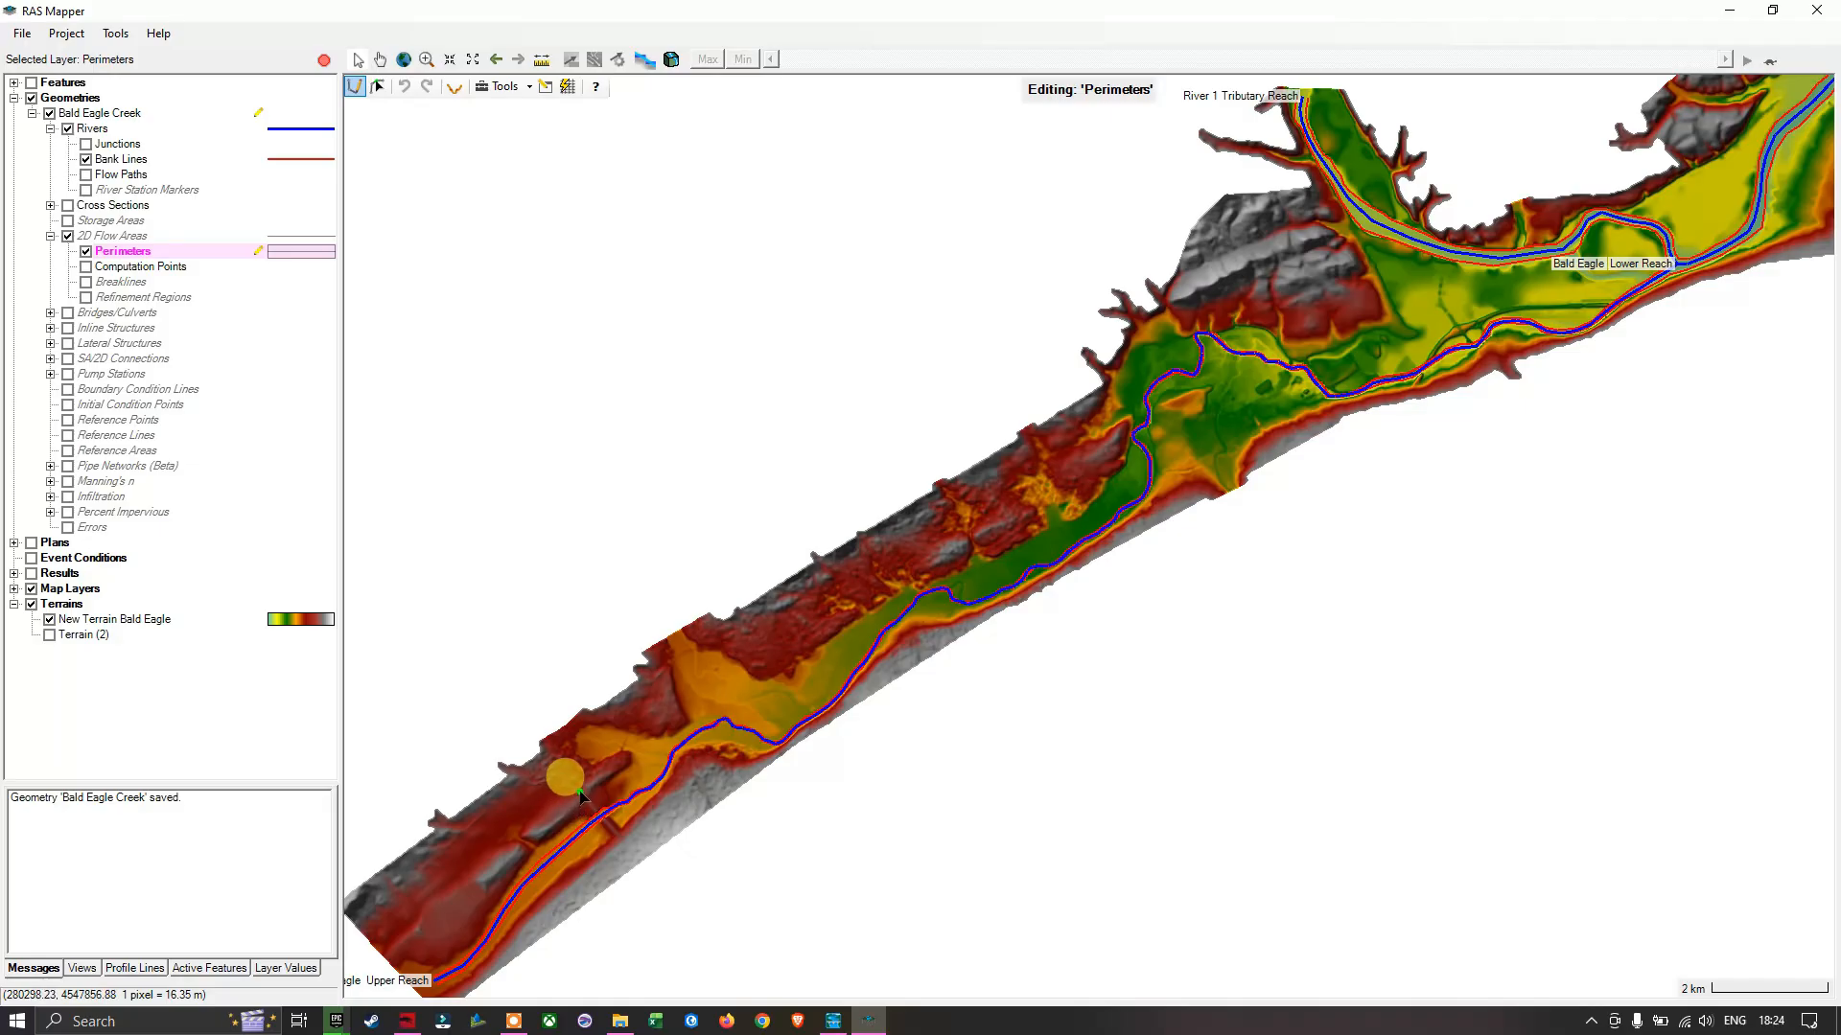
Step: Start a 2D flow area perimeter at the Upper Reach's upstream end, following the valley's northern edge and around the first side valley
drag(518, 773, 622, 628)
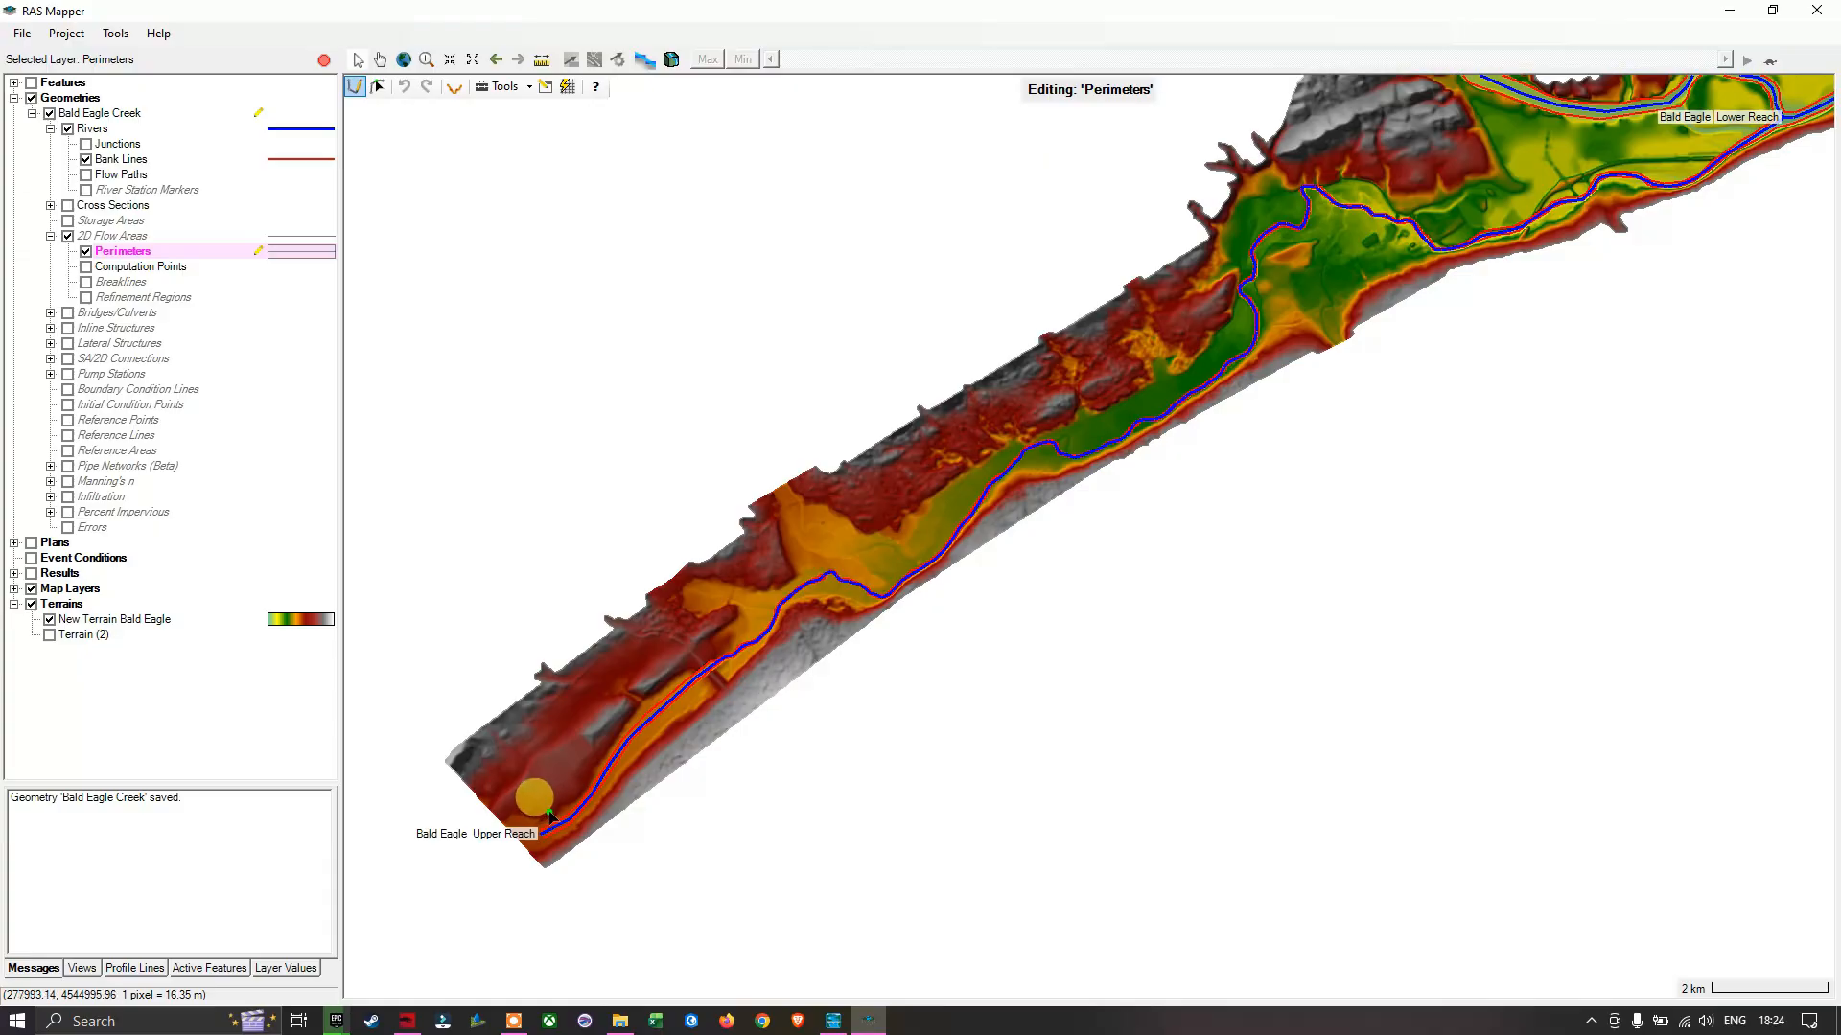
click(544, 814)
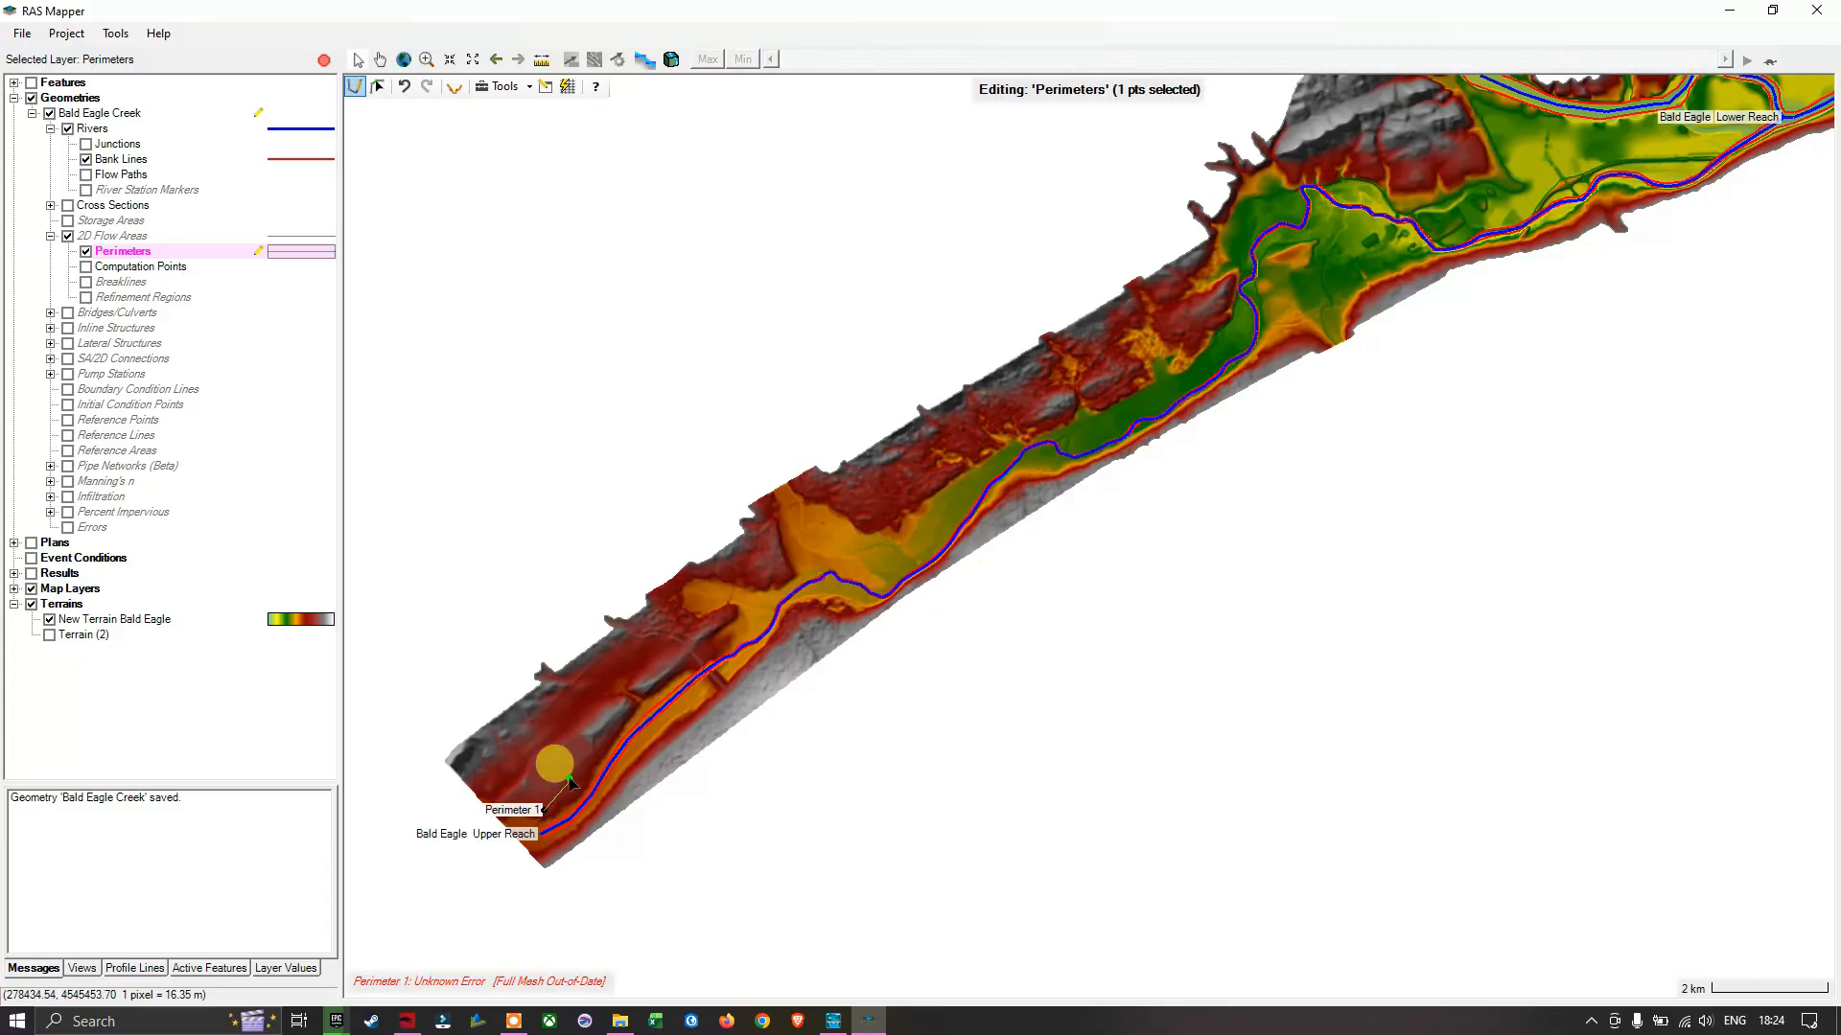
click(599, 741)
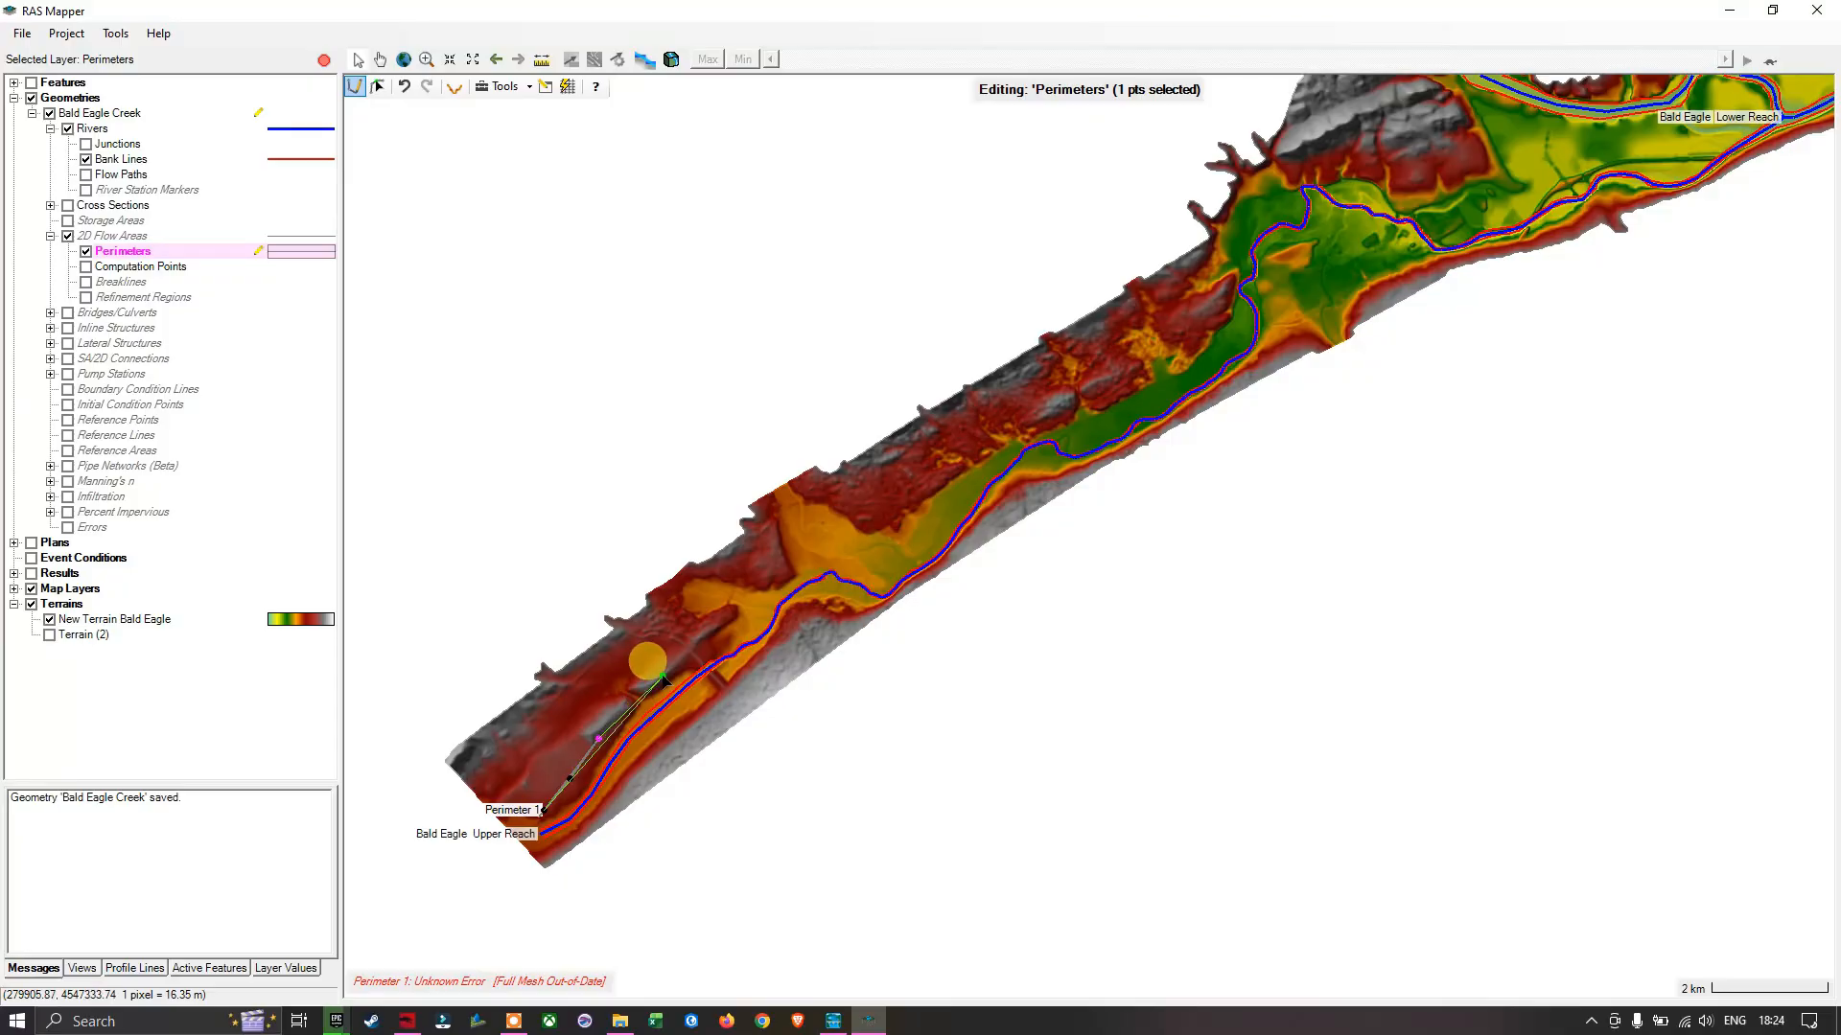
click(663, 674)
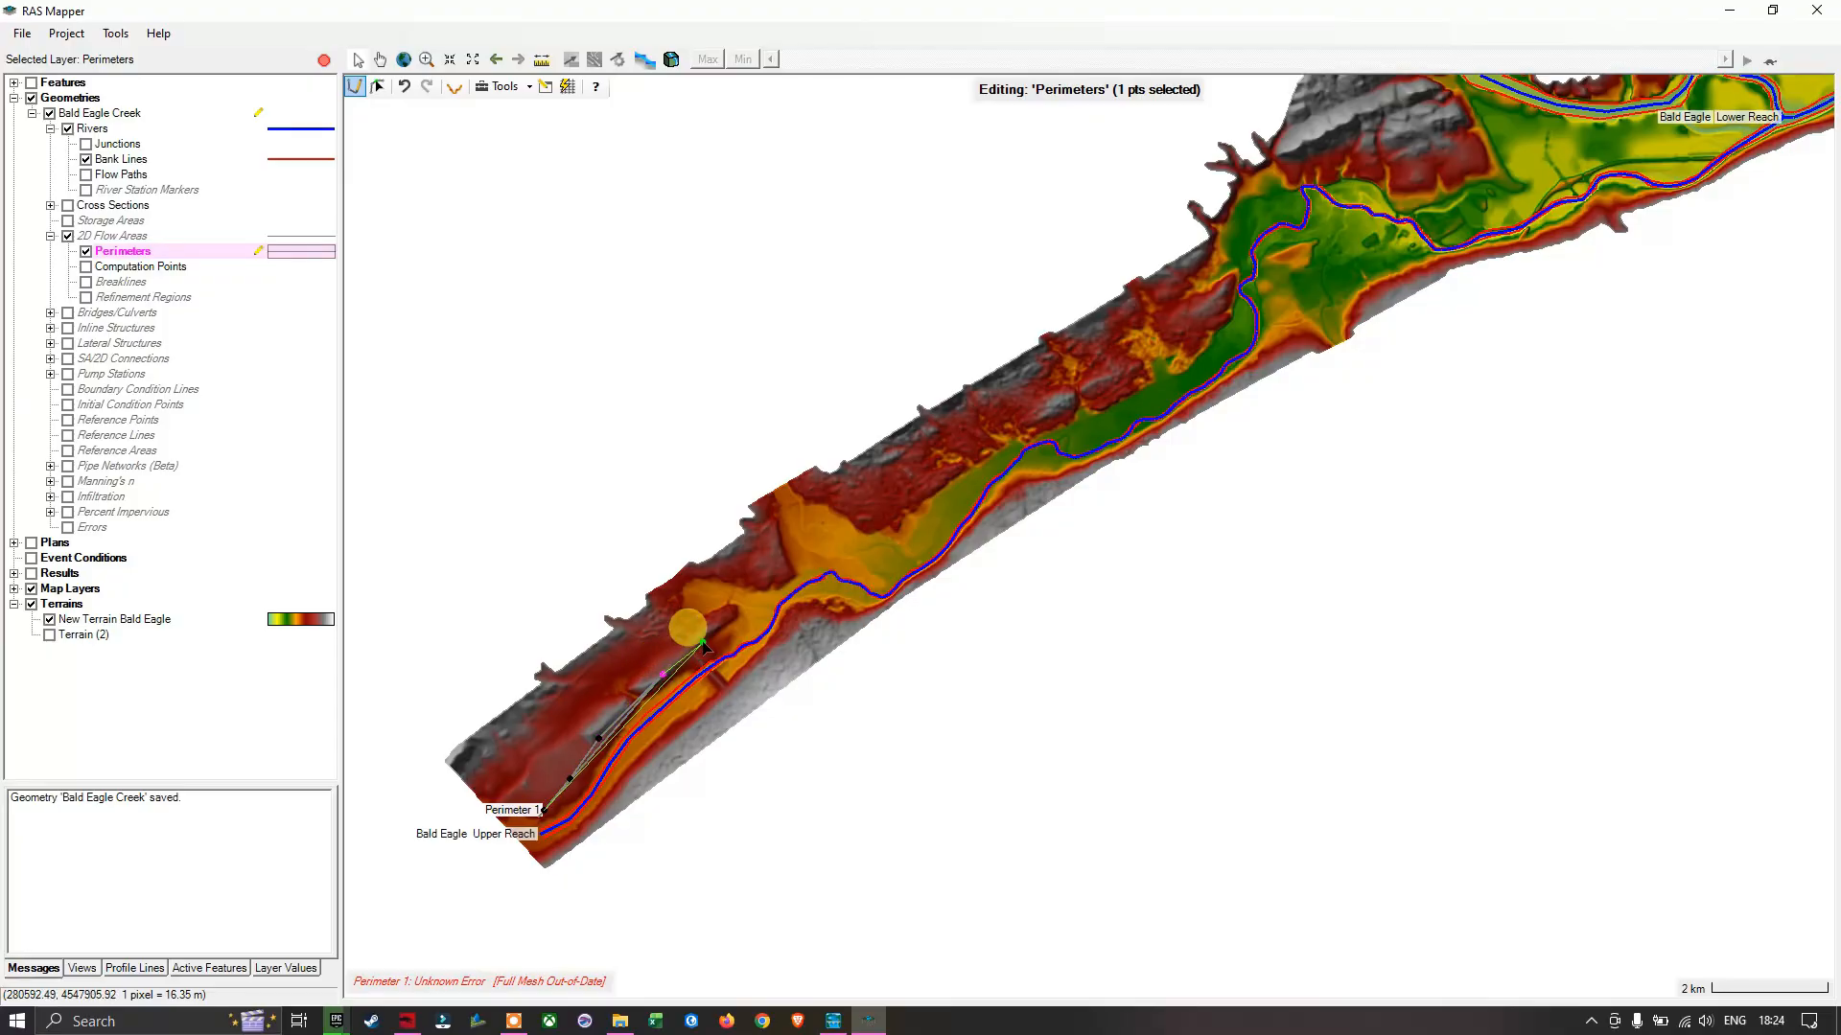
click(704, 646)
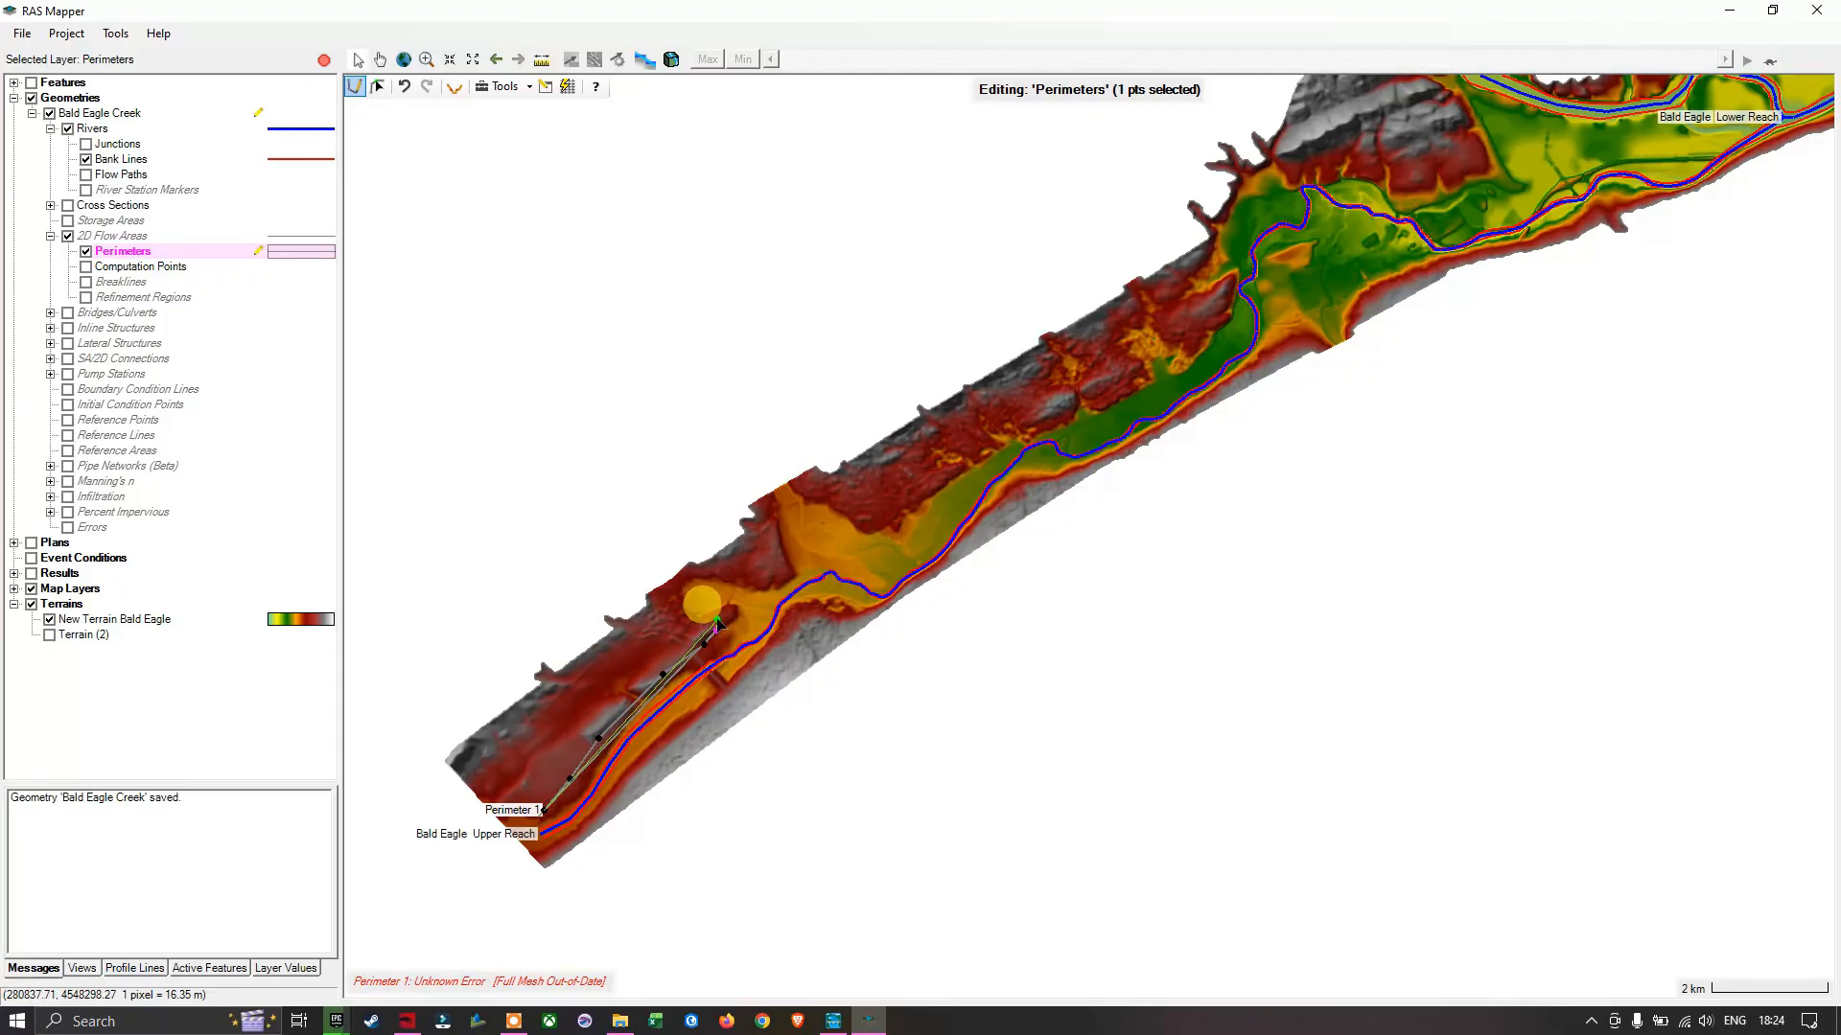
click(715, 620)
click(703, 619)
click(684, 615)
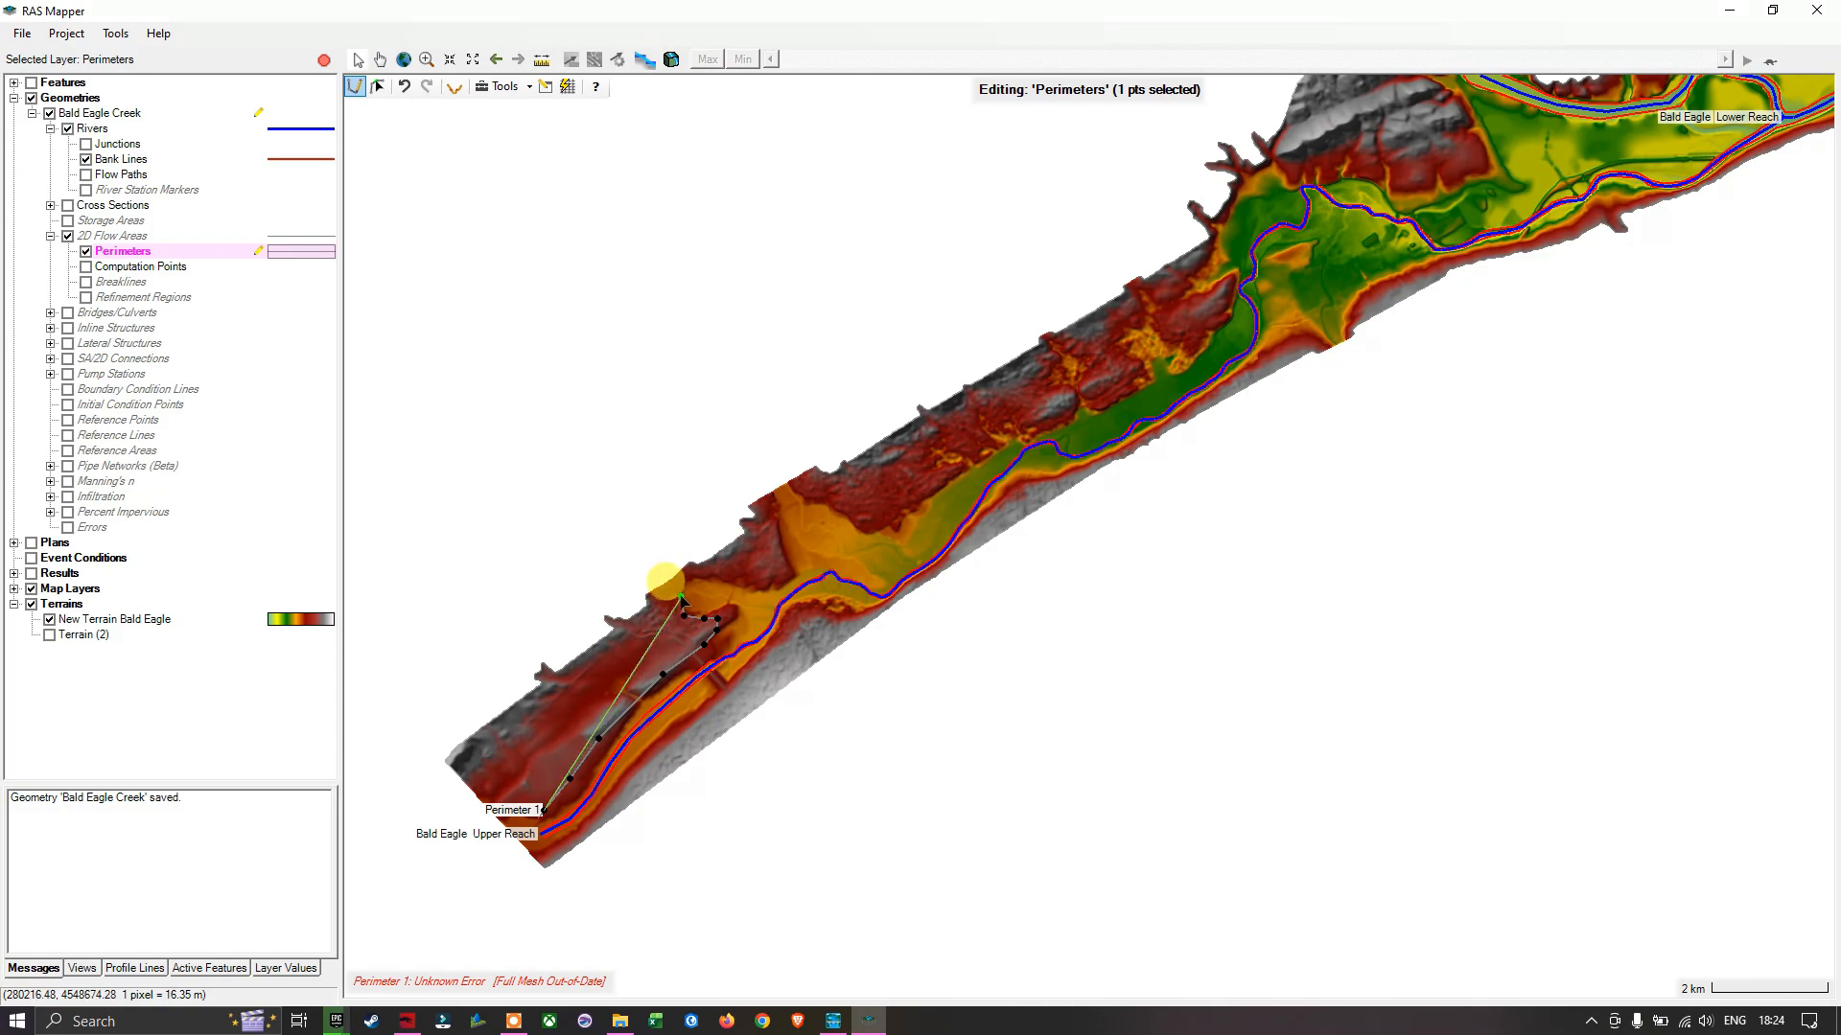
click(690, 583)
click(709, 573)
click(731, 575)
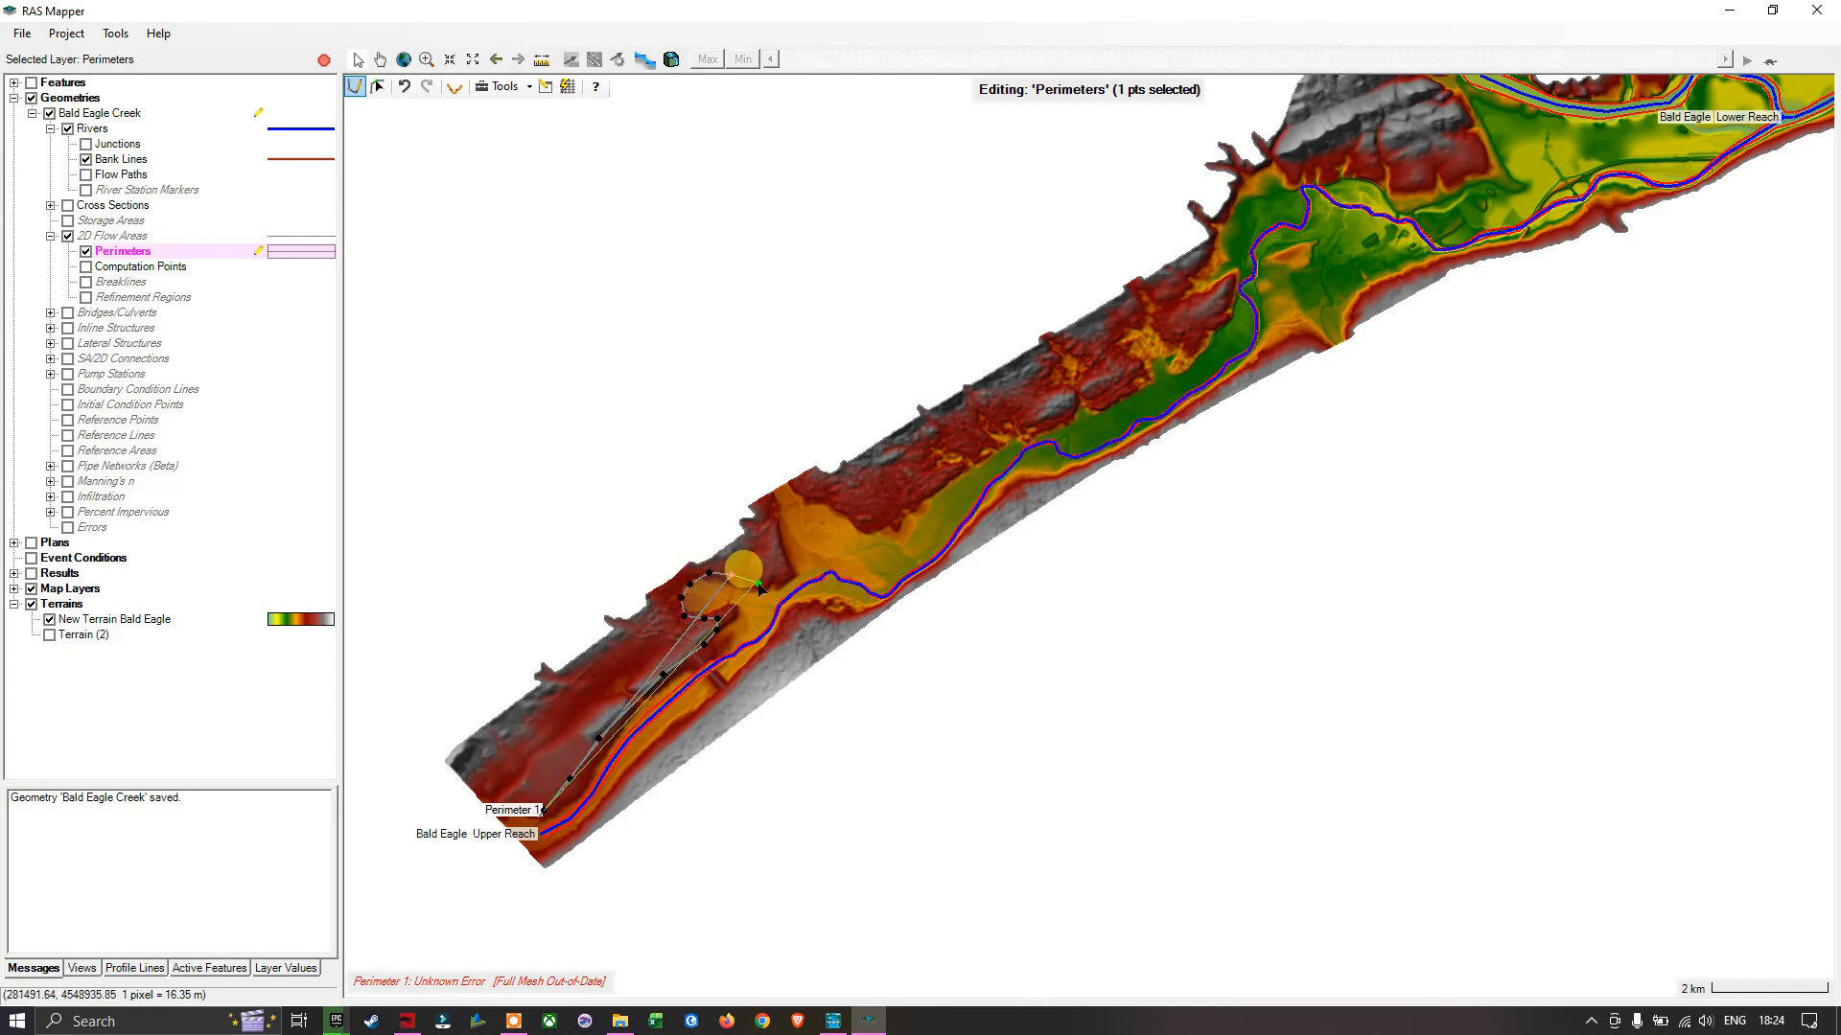
Step: Continue the perimeter up and around the second, larger side valley on the north bank, back down to the main valley edge
click(766, 586)
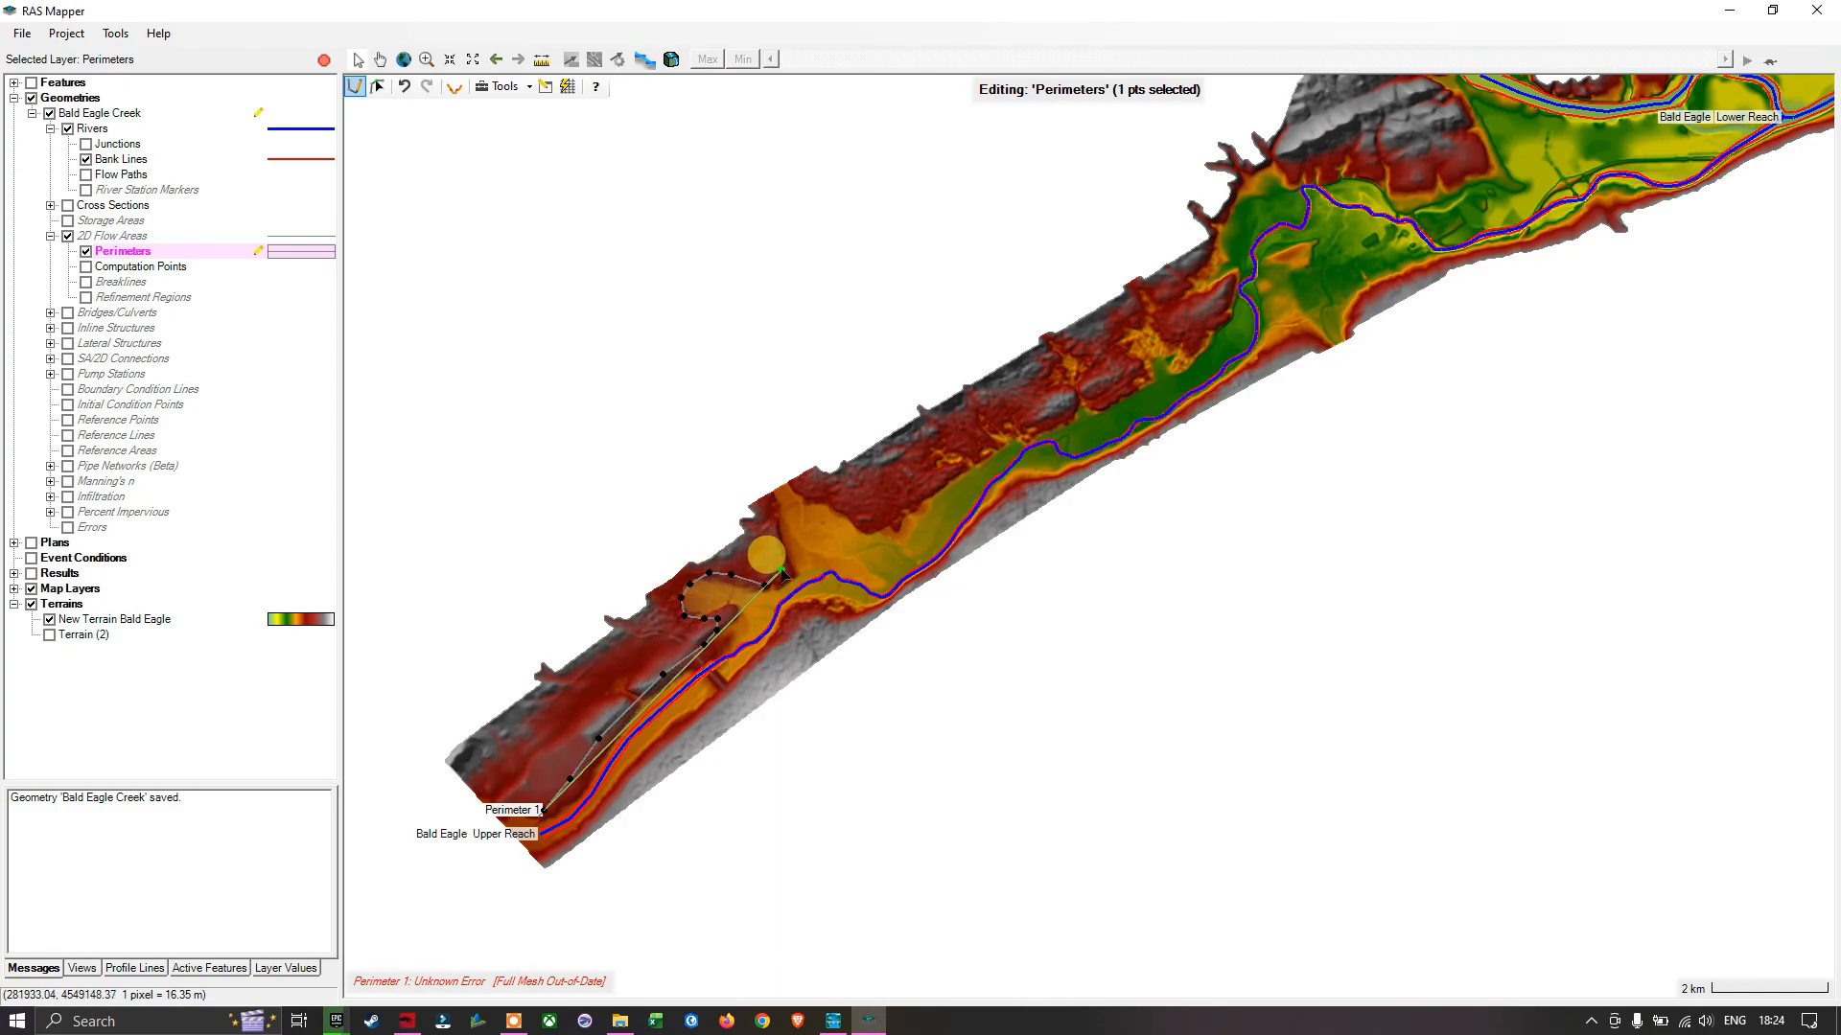
click(783, 570)
click(780, 541)
click(785, 519)
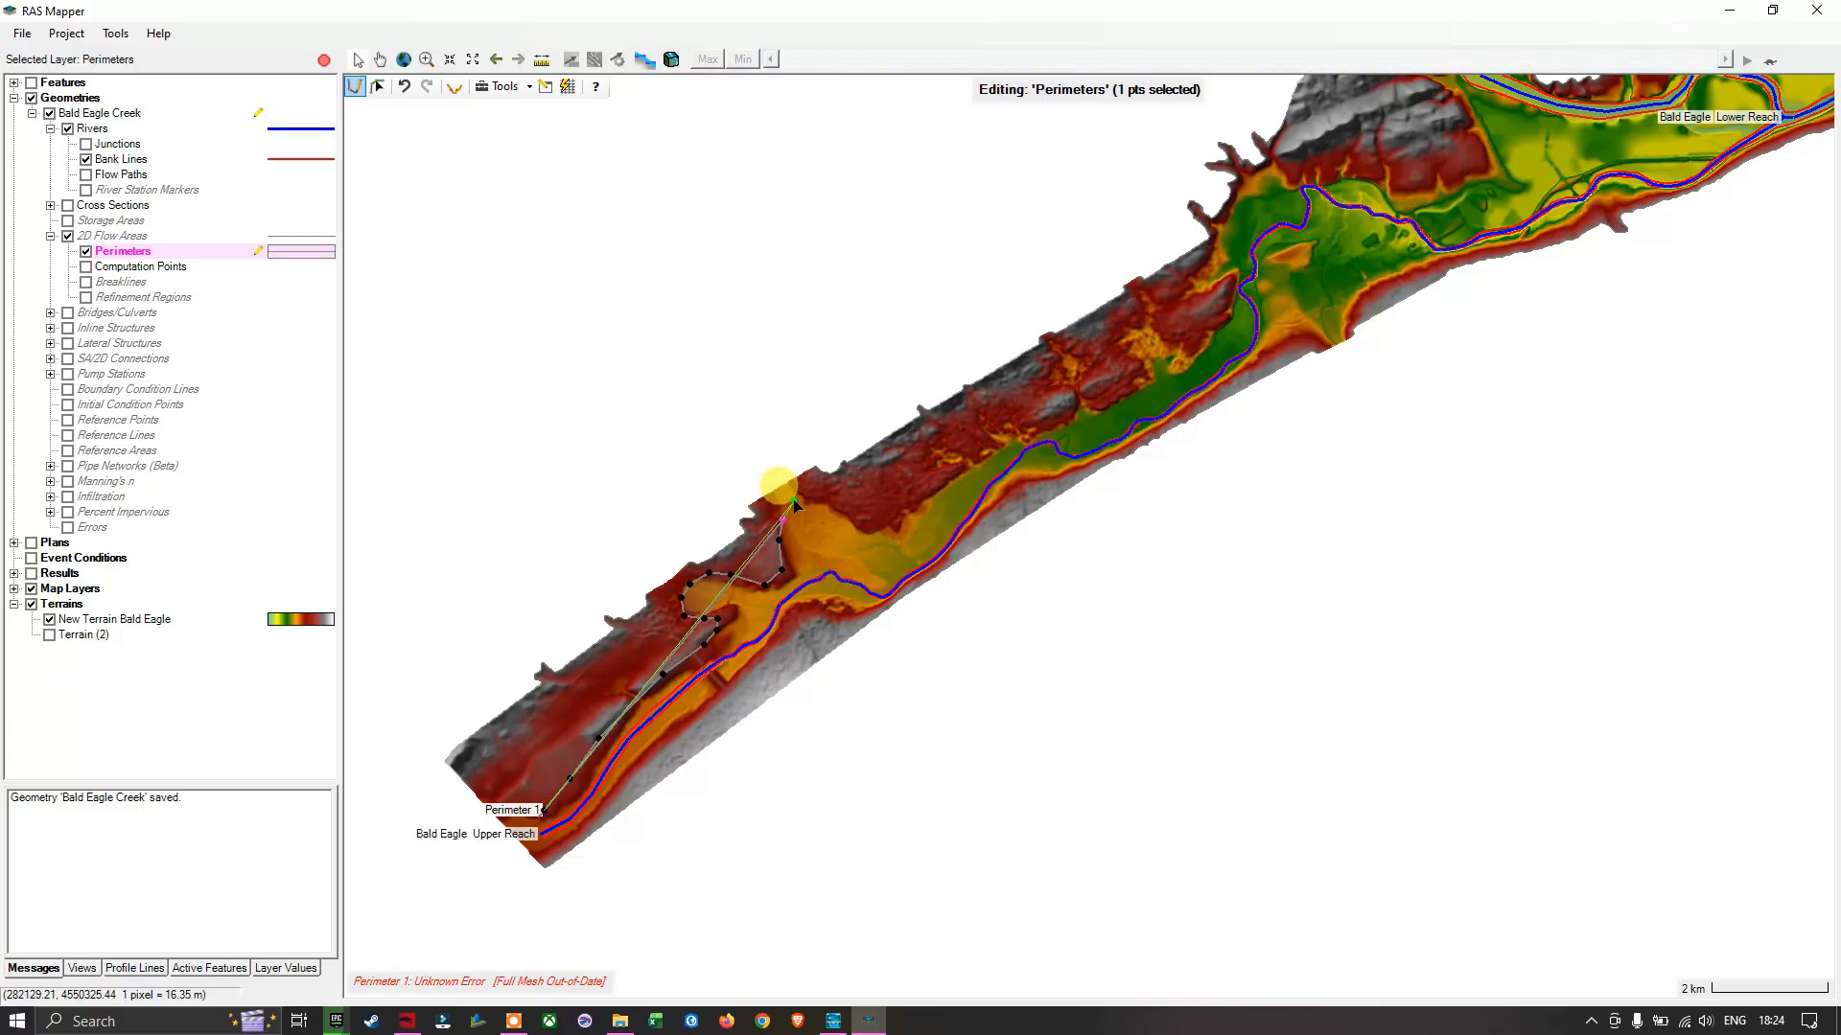
click(795, 500)
click(816, 499)
click(840, 507)
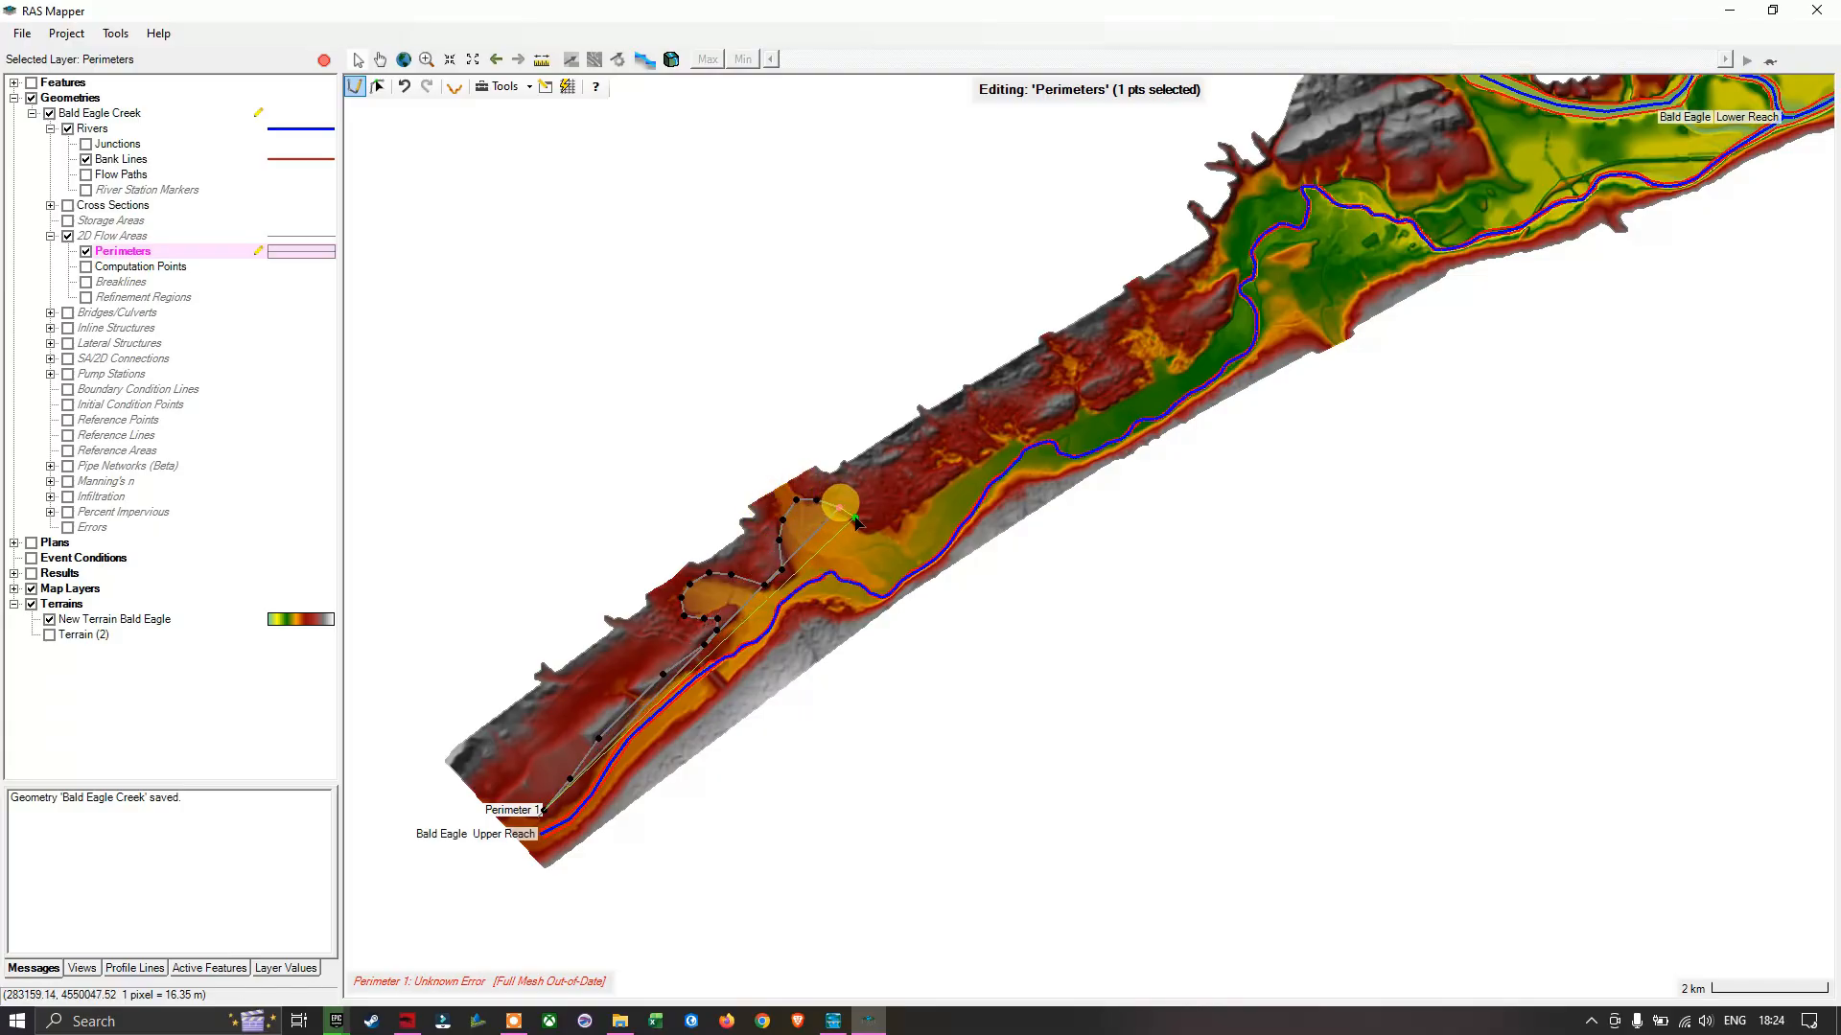
click(854, 519)
click(883, 522)
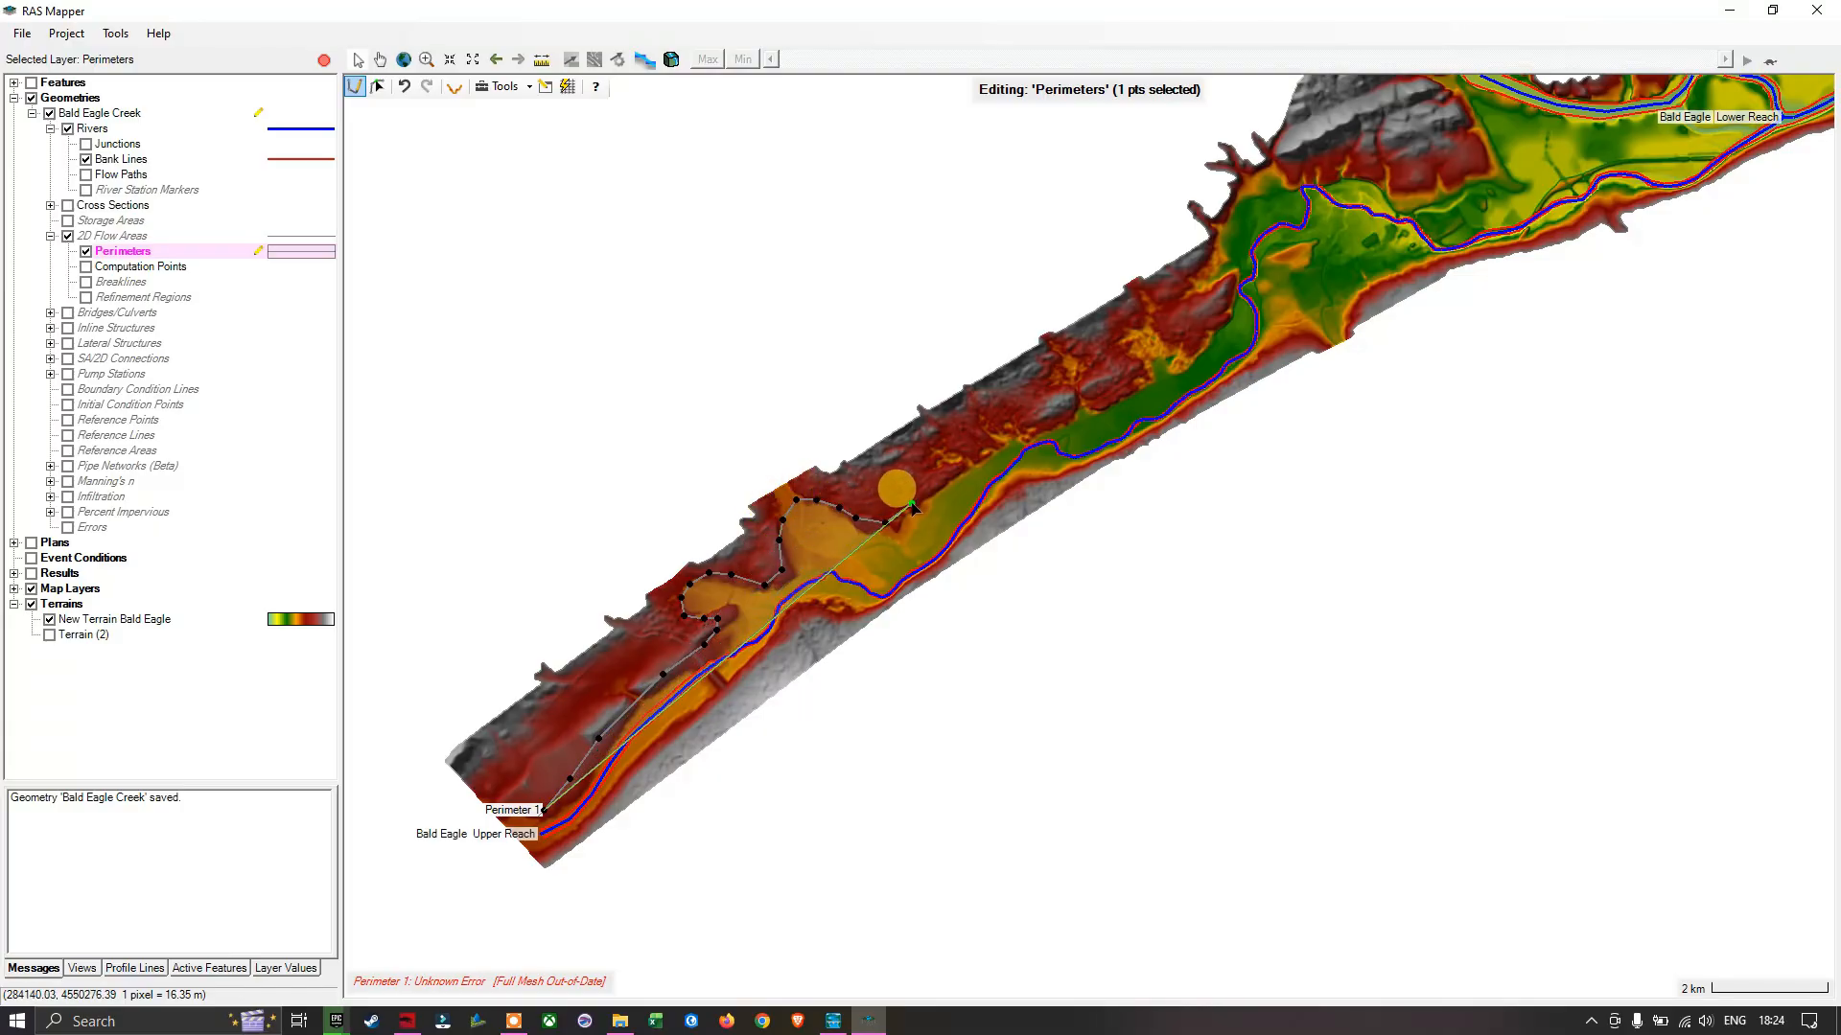
Step: Extend the perimeter northeast along the northern edge of the main valley floor, up to the rocky spur where the river turns north
click(912, 505)
click(941, 484)
click(964, 464)
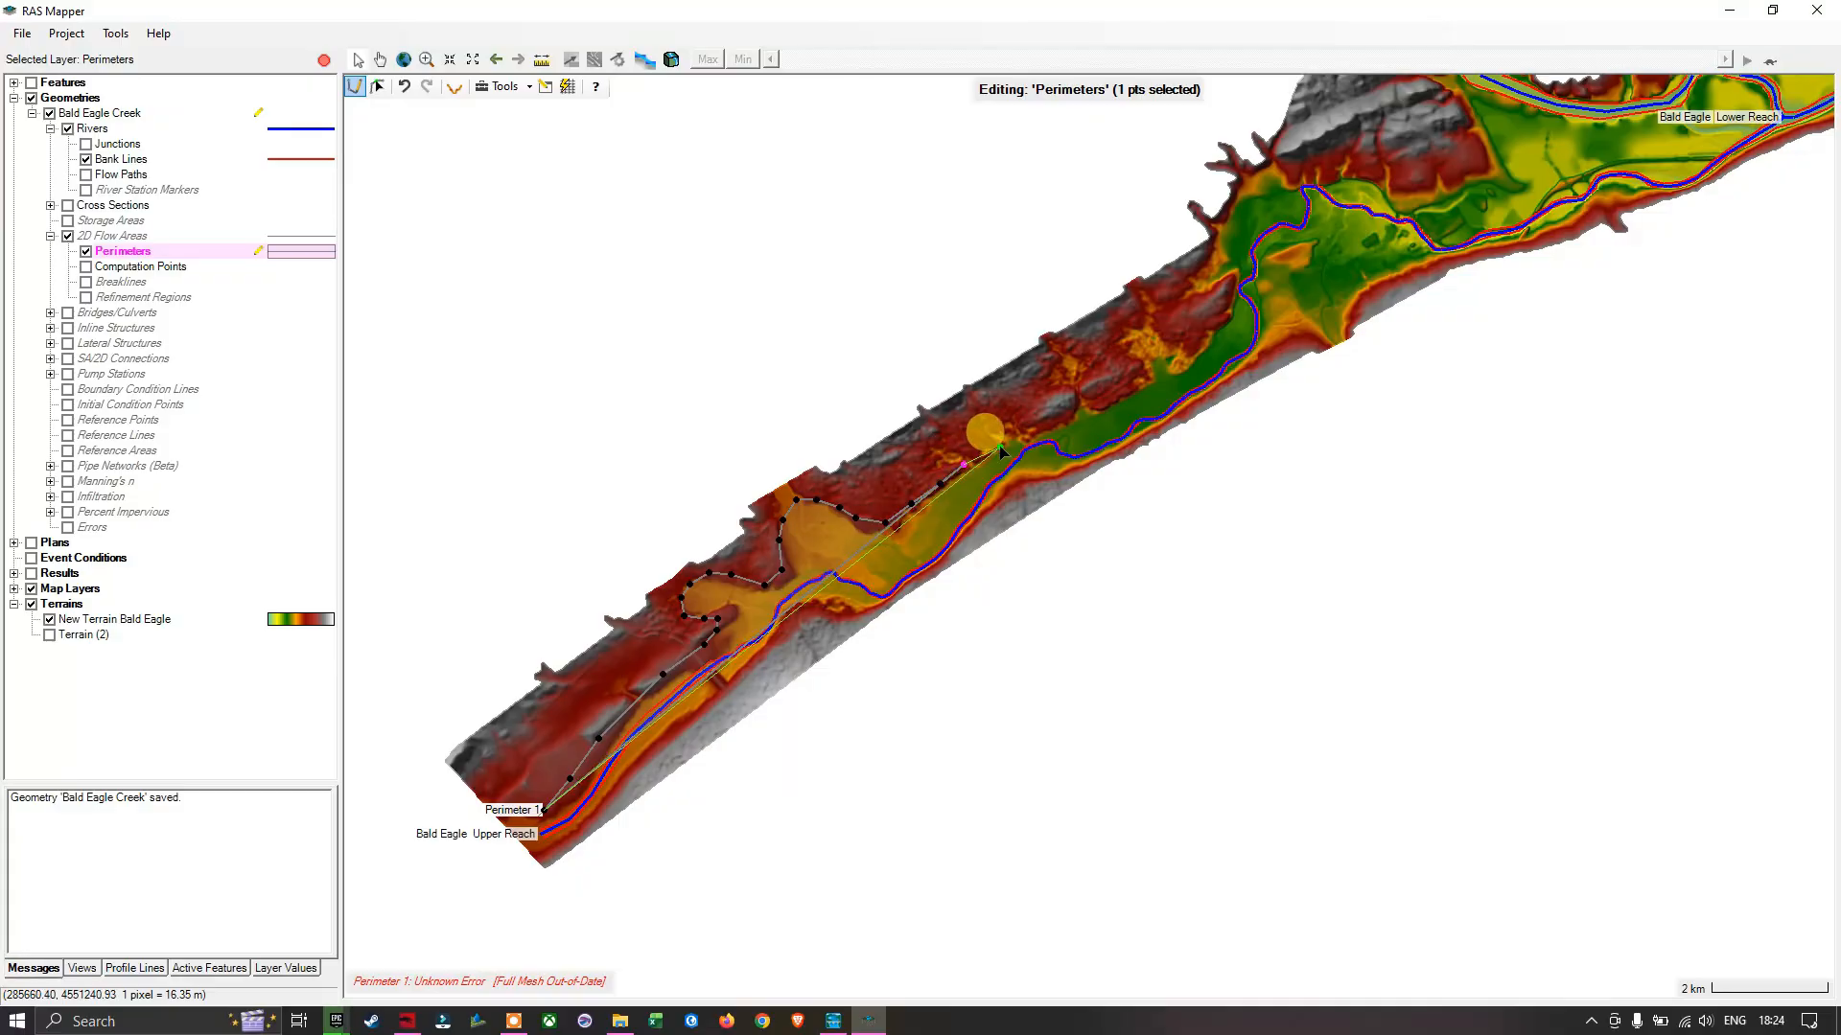
click(1001, 449)
click(1039, 426)
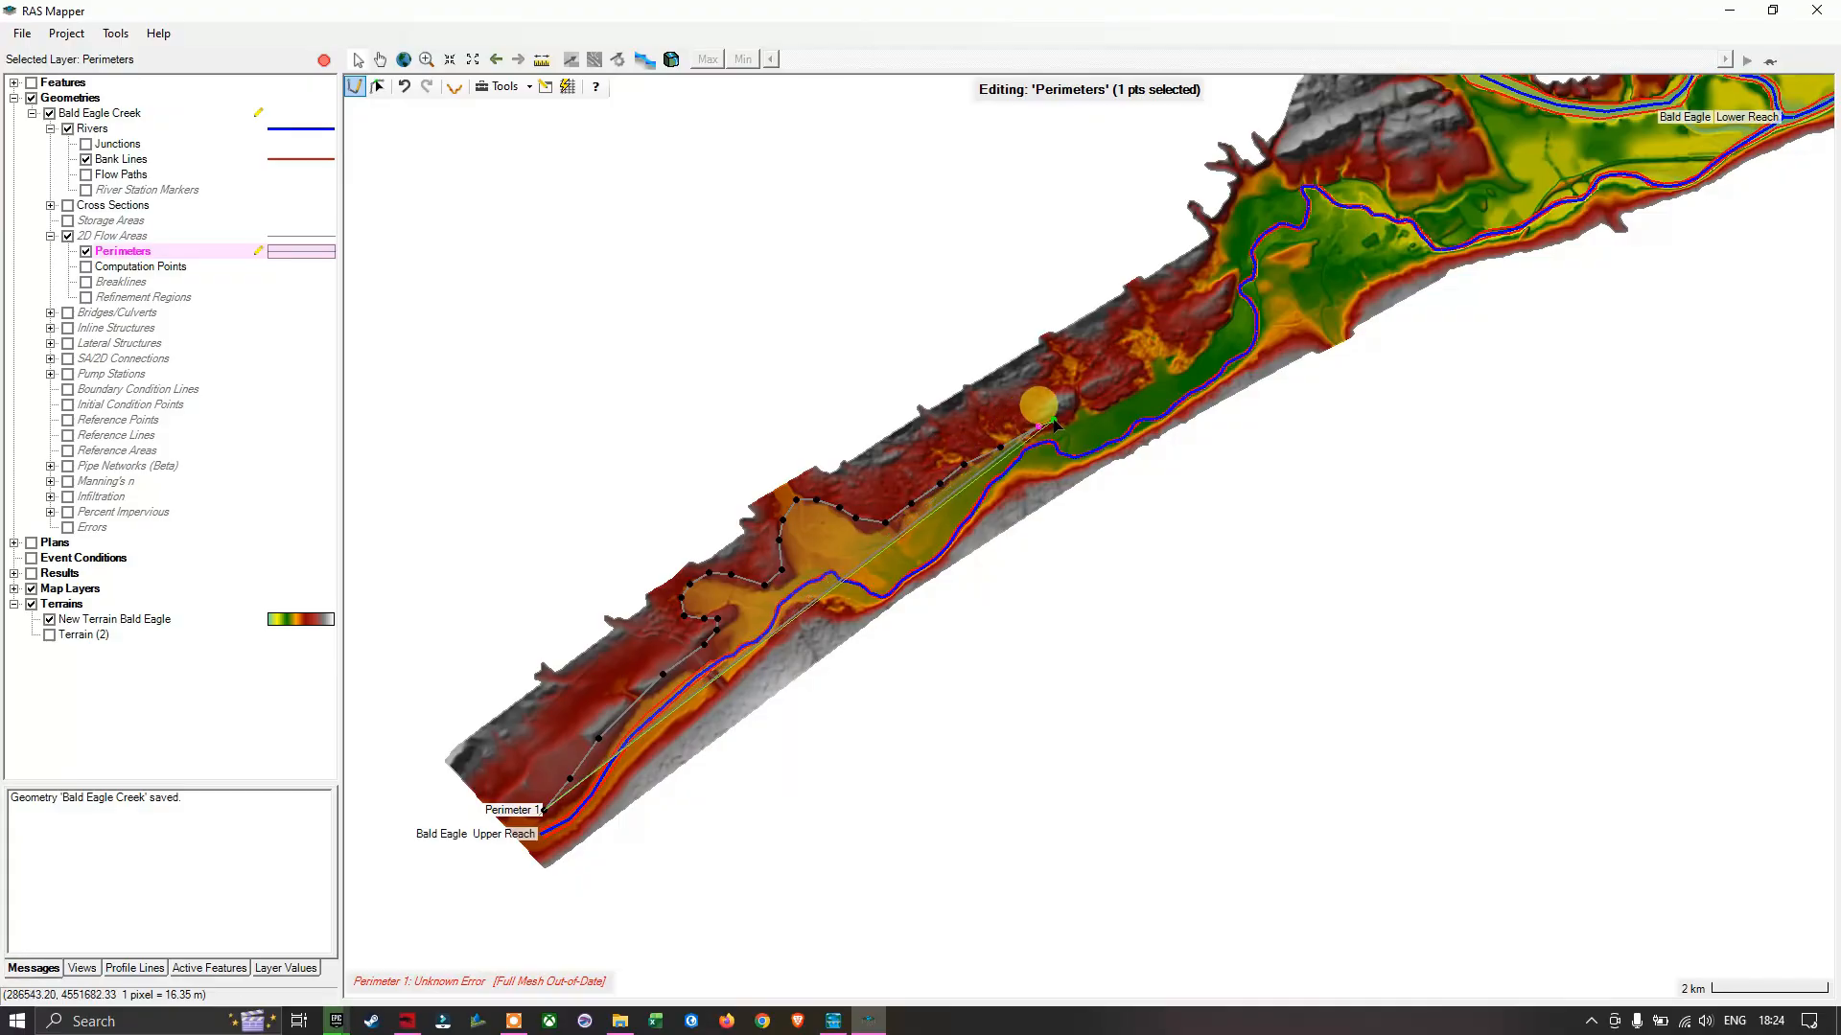
click(1079, 407)
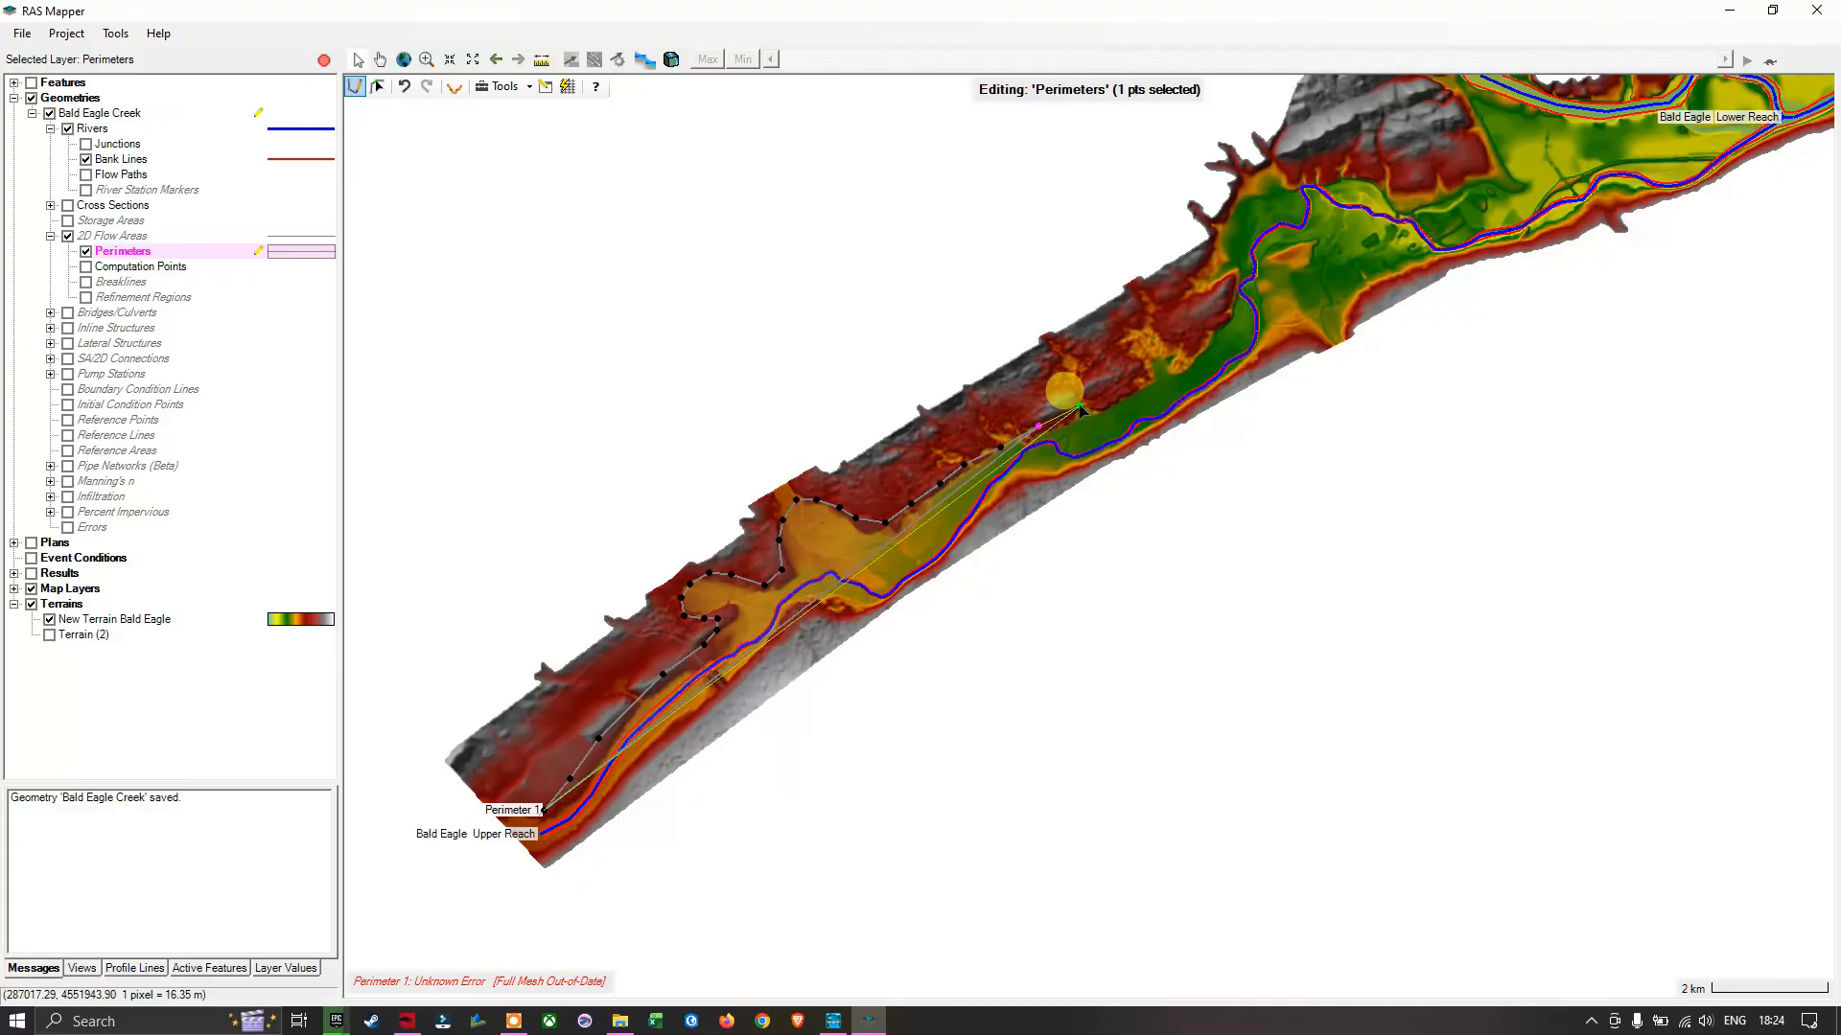
click(1122, 388)
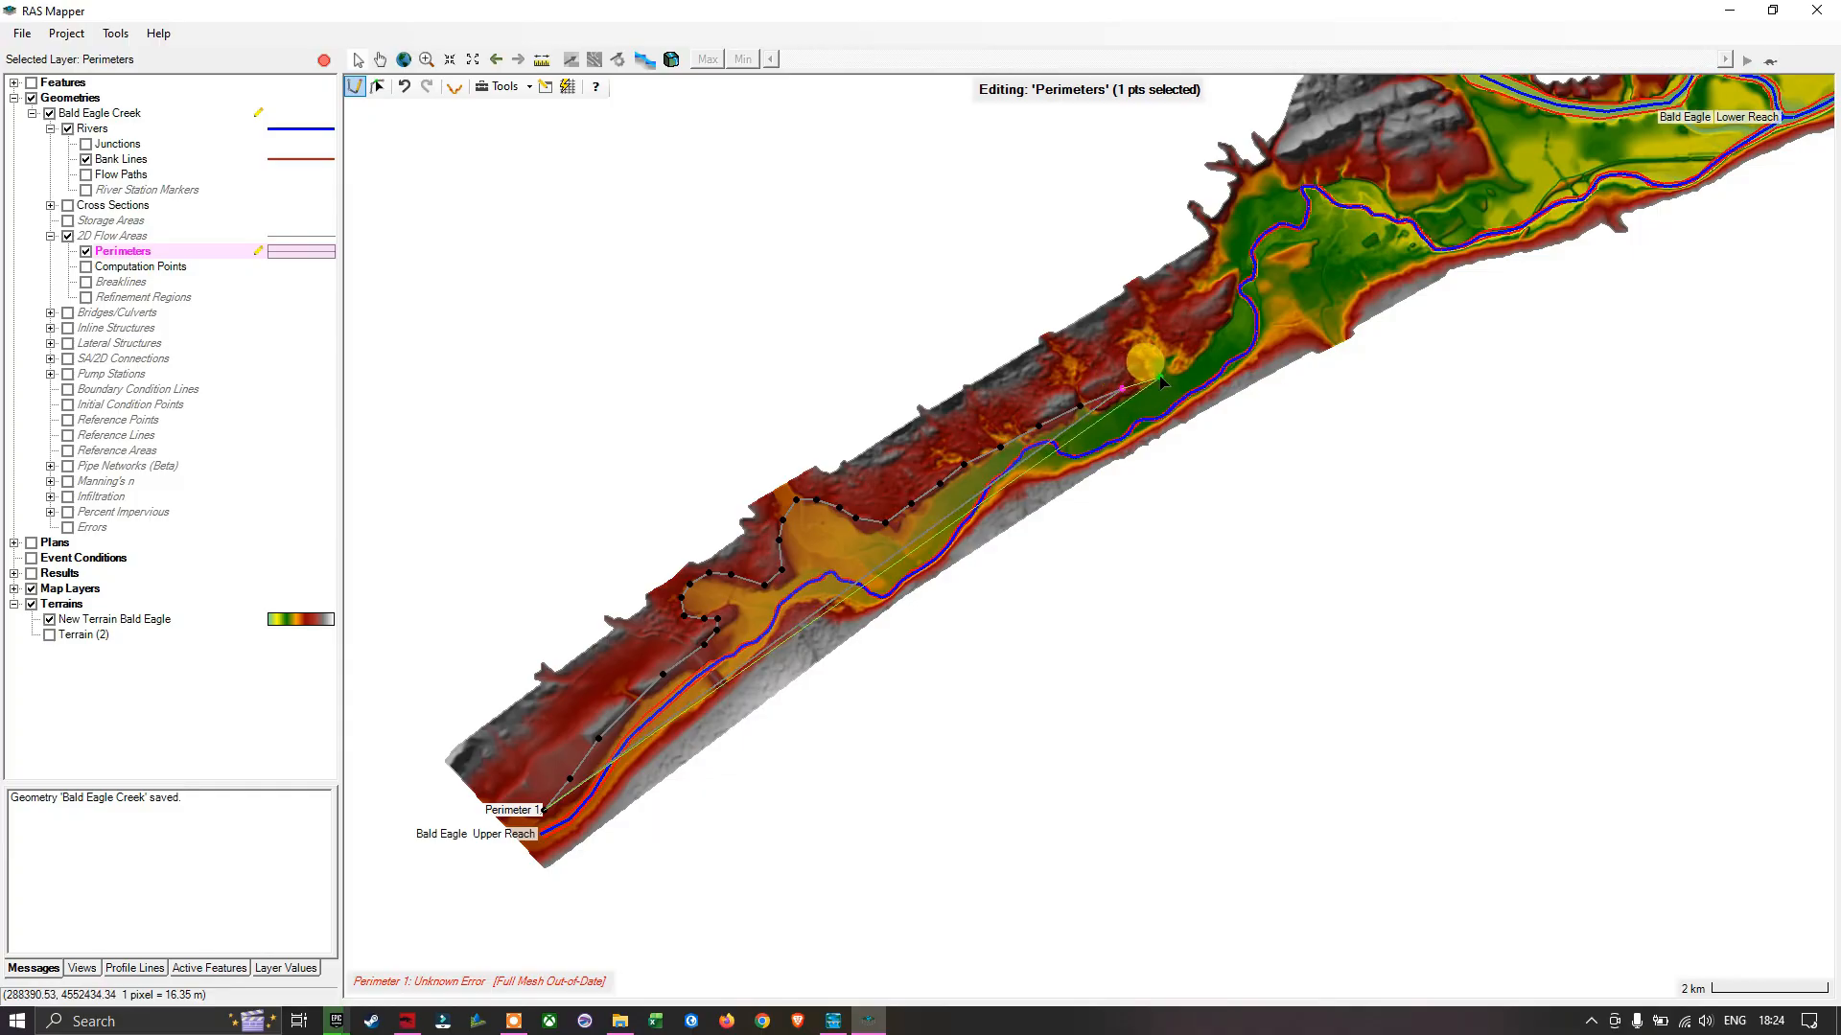
click(1160, 377)
click(1196, 349)
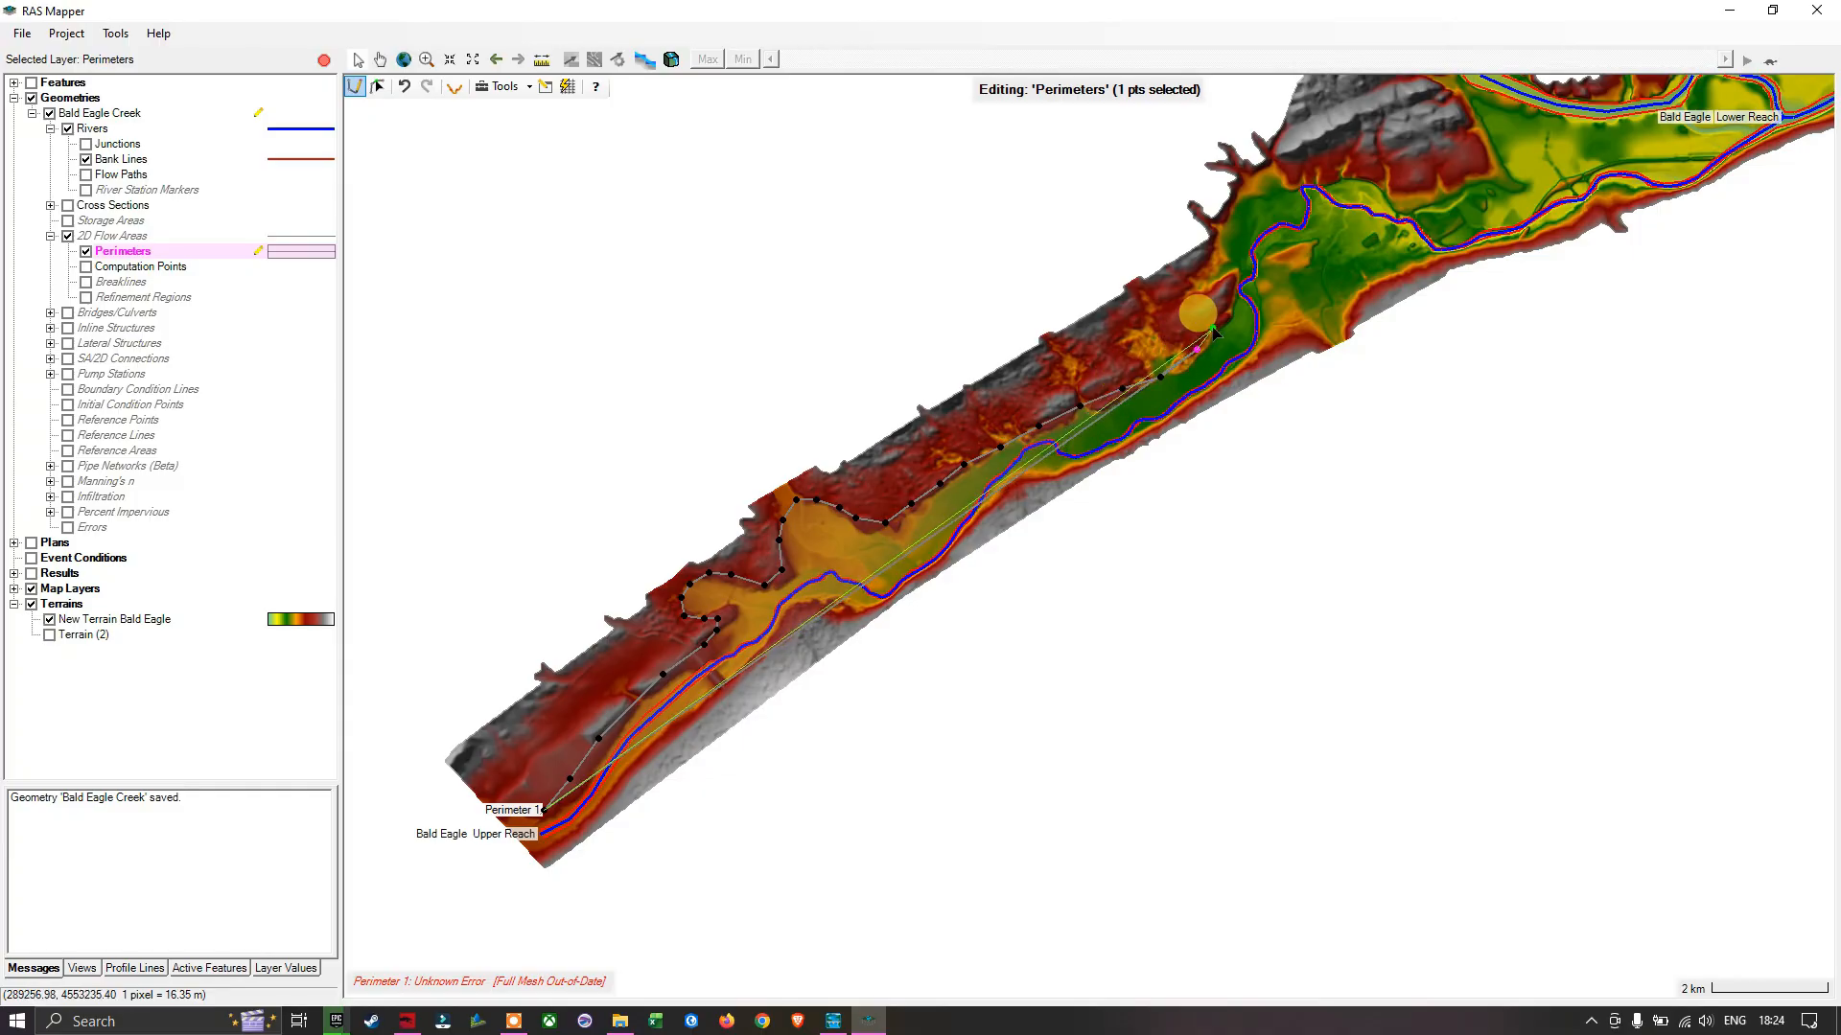
Step: Carry the perimeter around the tip of the rocky spur and back to the terrain's northwestern edge
click(1216, 327)
click(1230, 306)
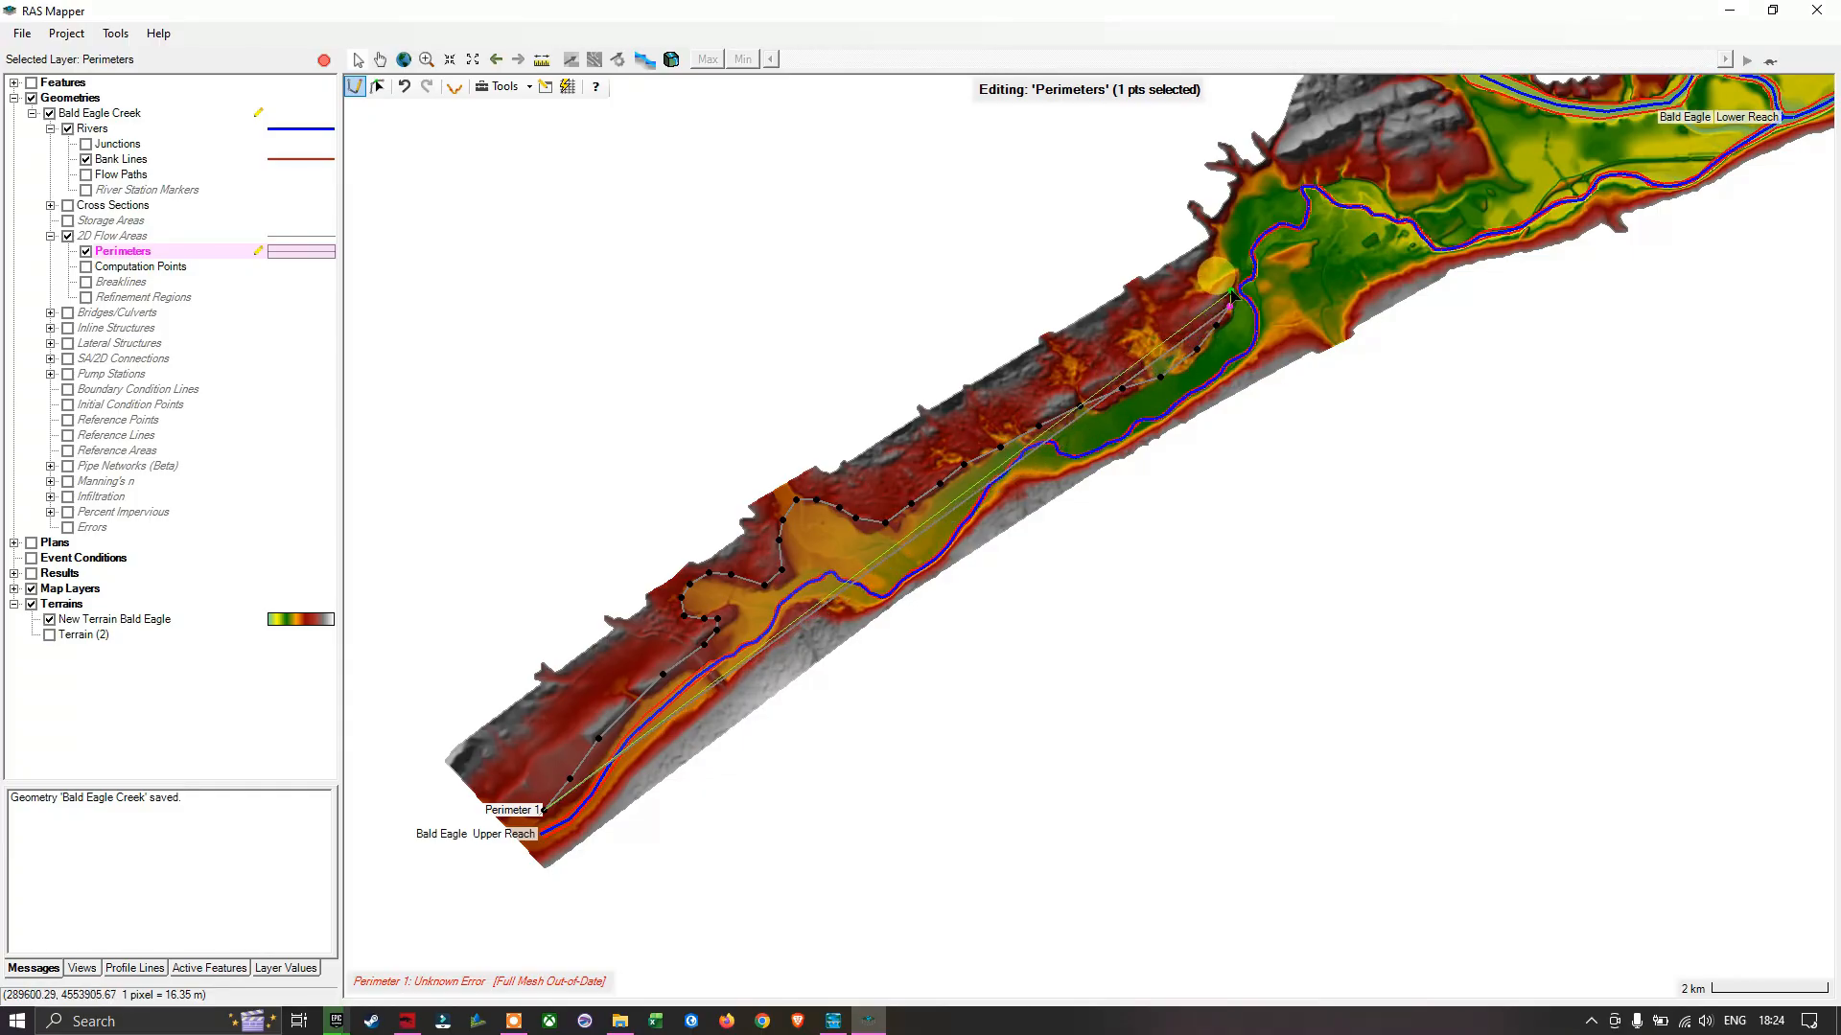
click(1229, 290)
click(1217, 284)
click(1212, 271)
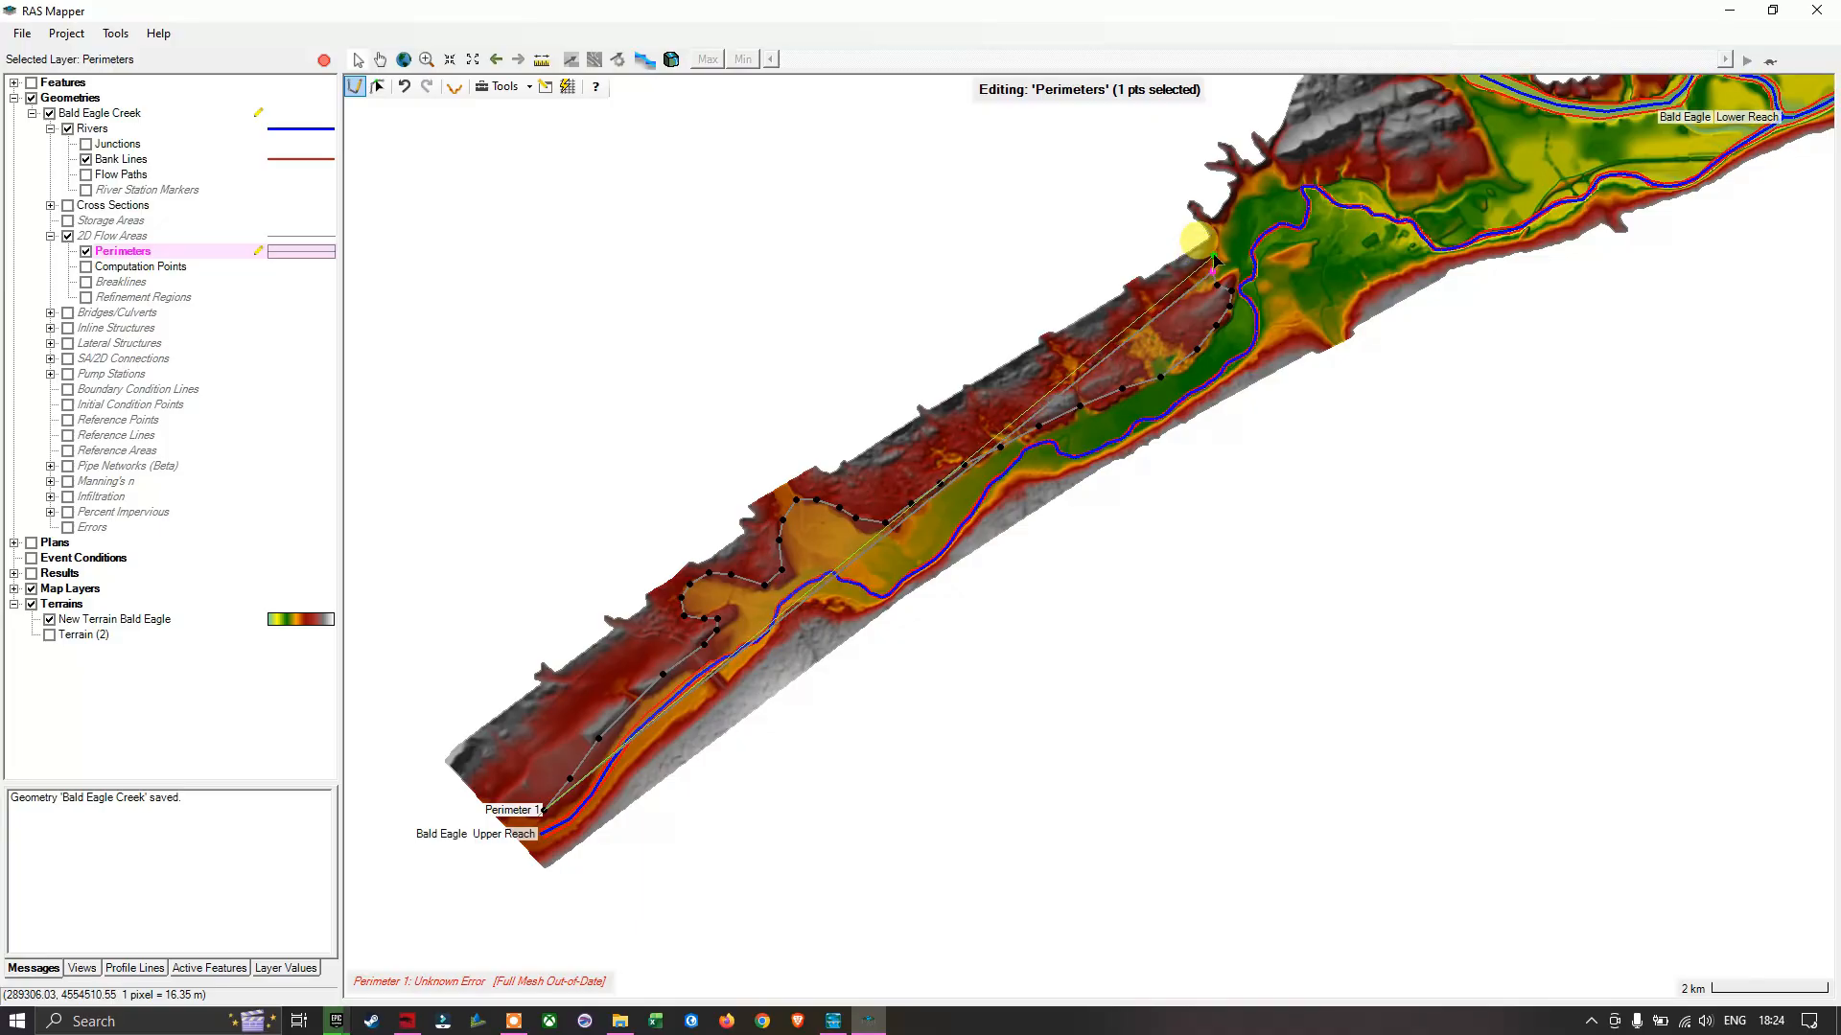
click(1215, 256)
Step: Continue the perimeter along the floodplain's northwestern edge, cutting across the mouths of the narrow gullies up to the grey hill's southwest corner
drag(1234, 266, 1048, 497)
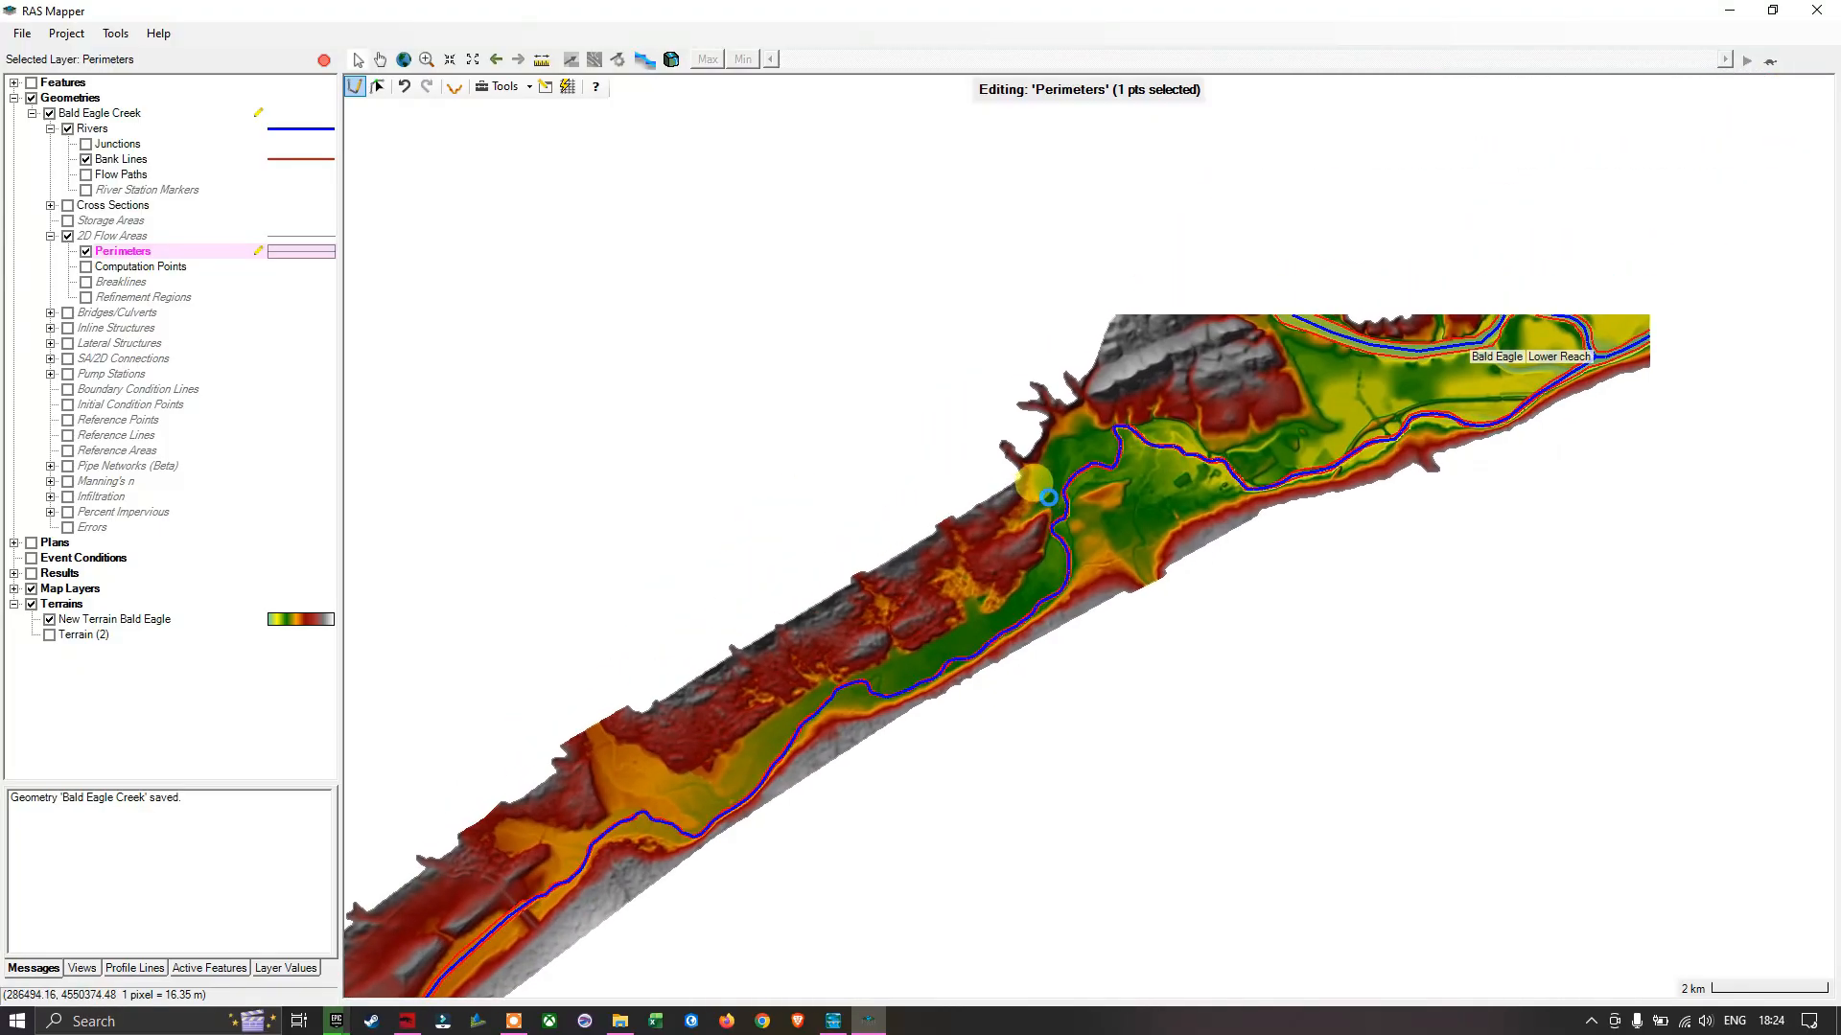
scroll(1029, 469, up, 1)
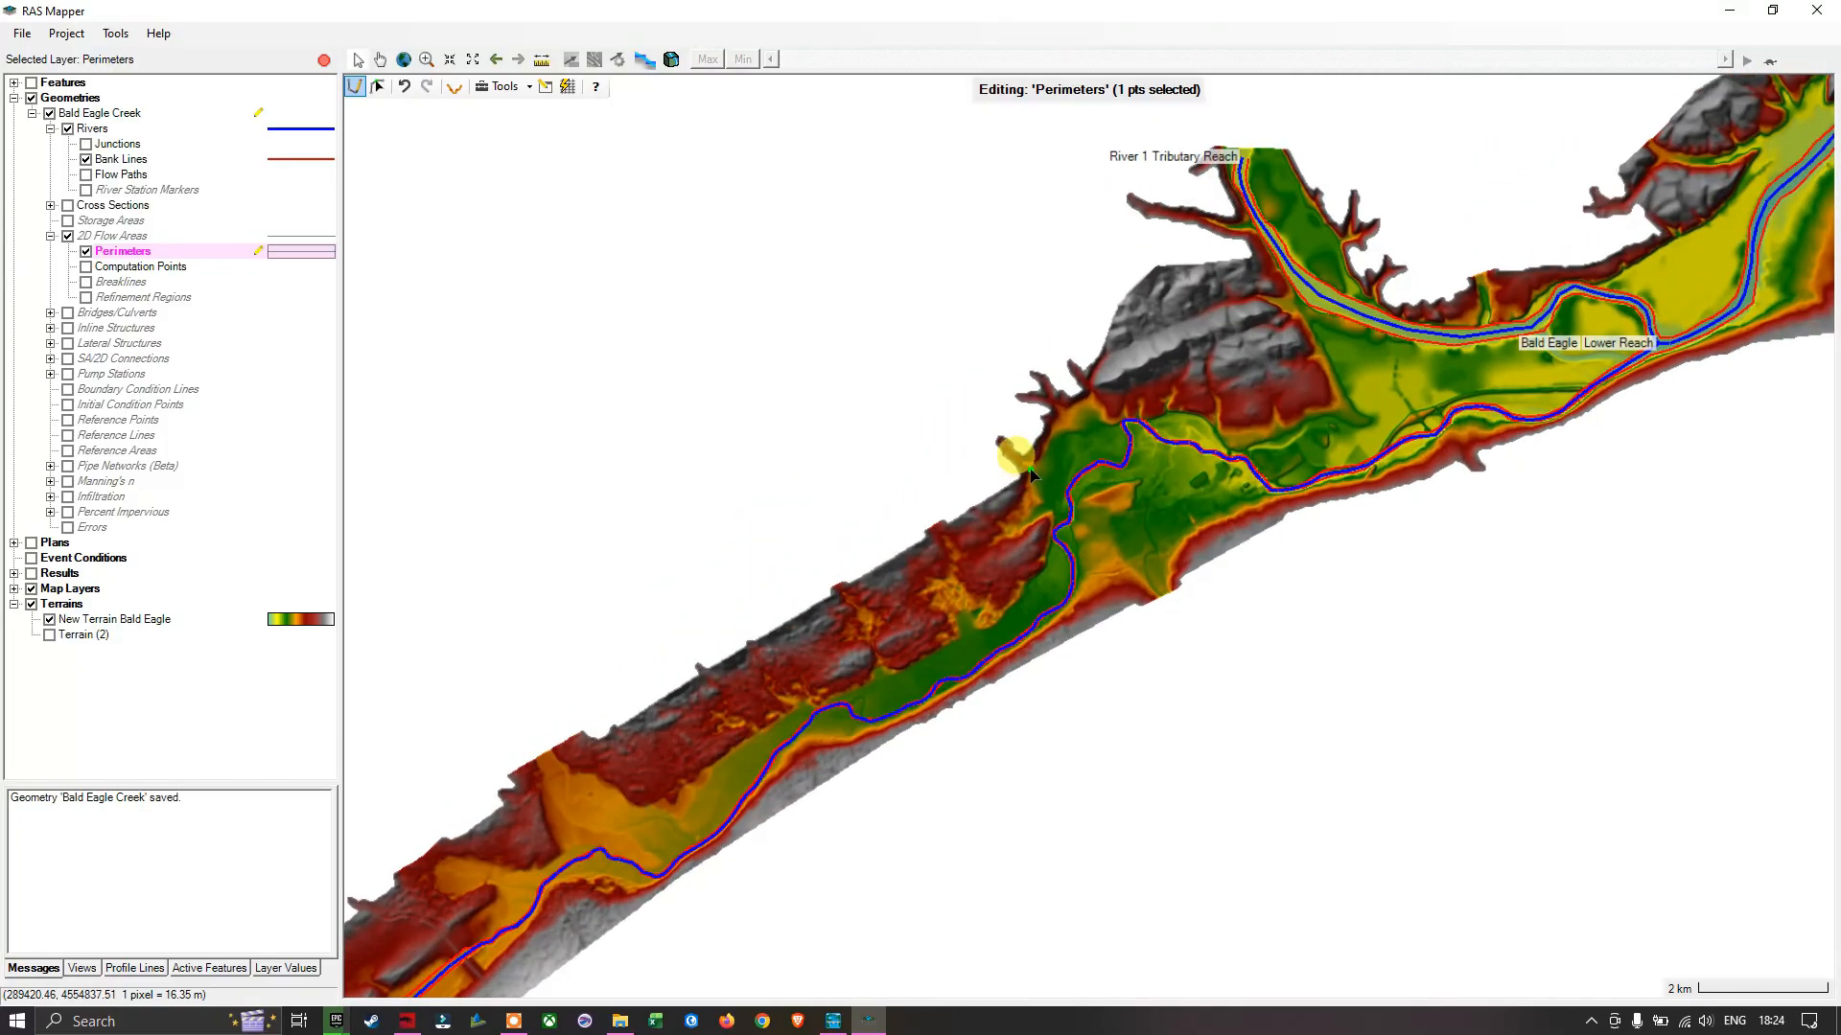
scroll(1030, 471, up, 5)
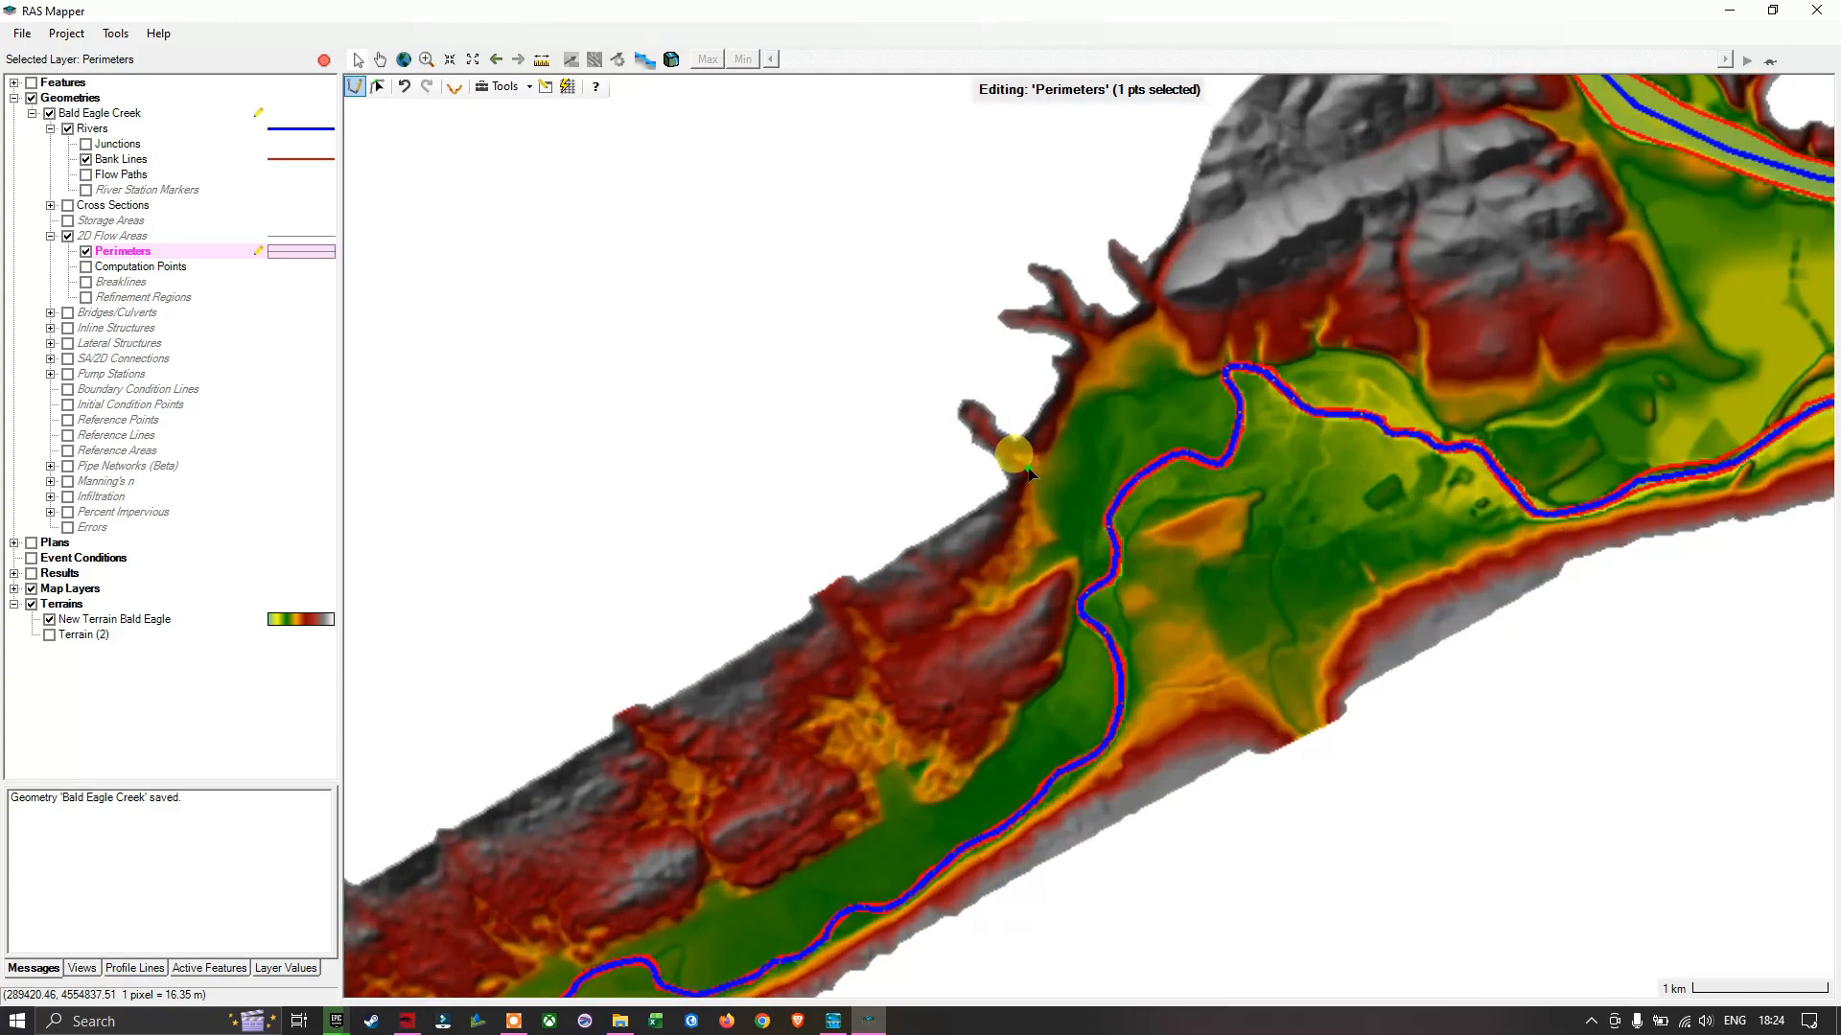
scroll(1026, 470, down, 3)
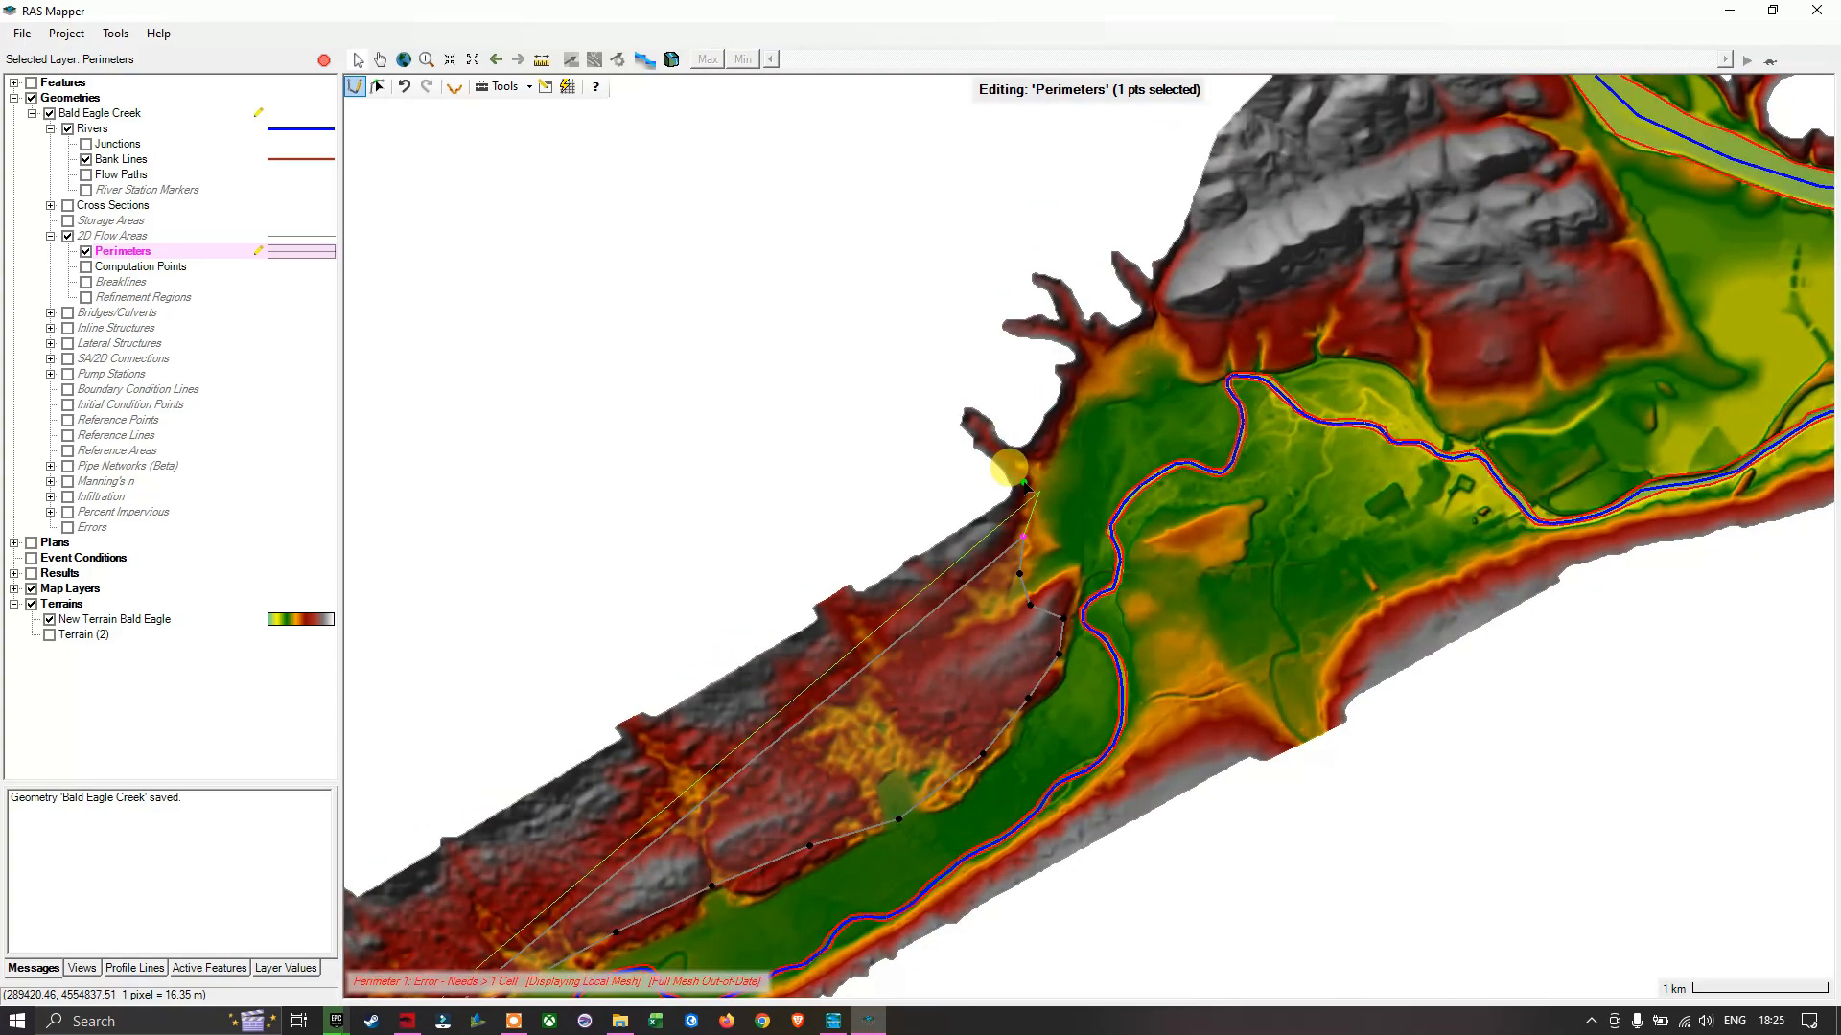
click(1024, 497)
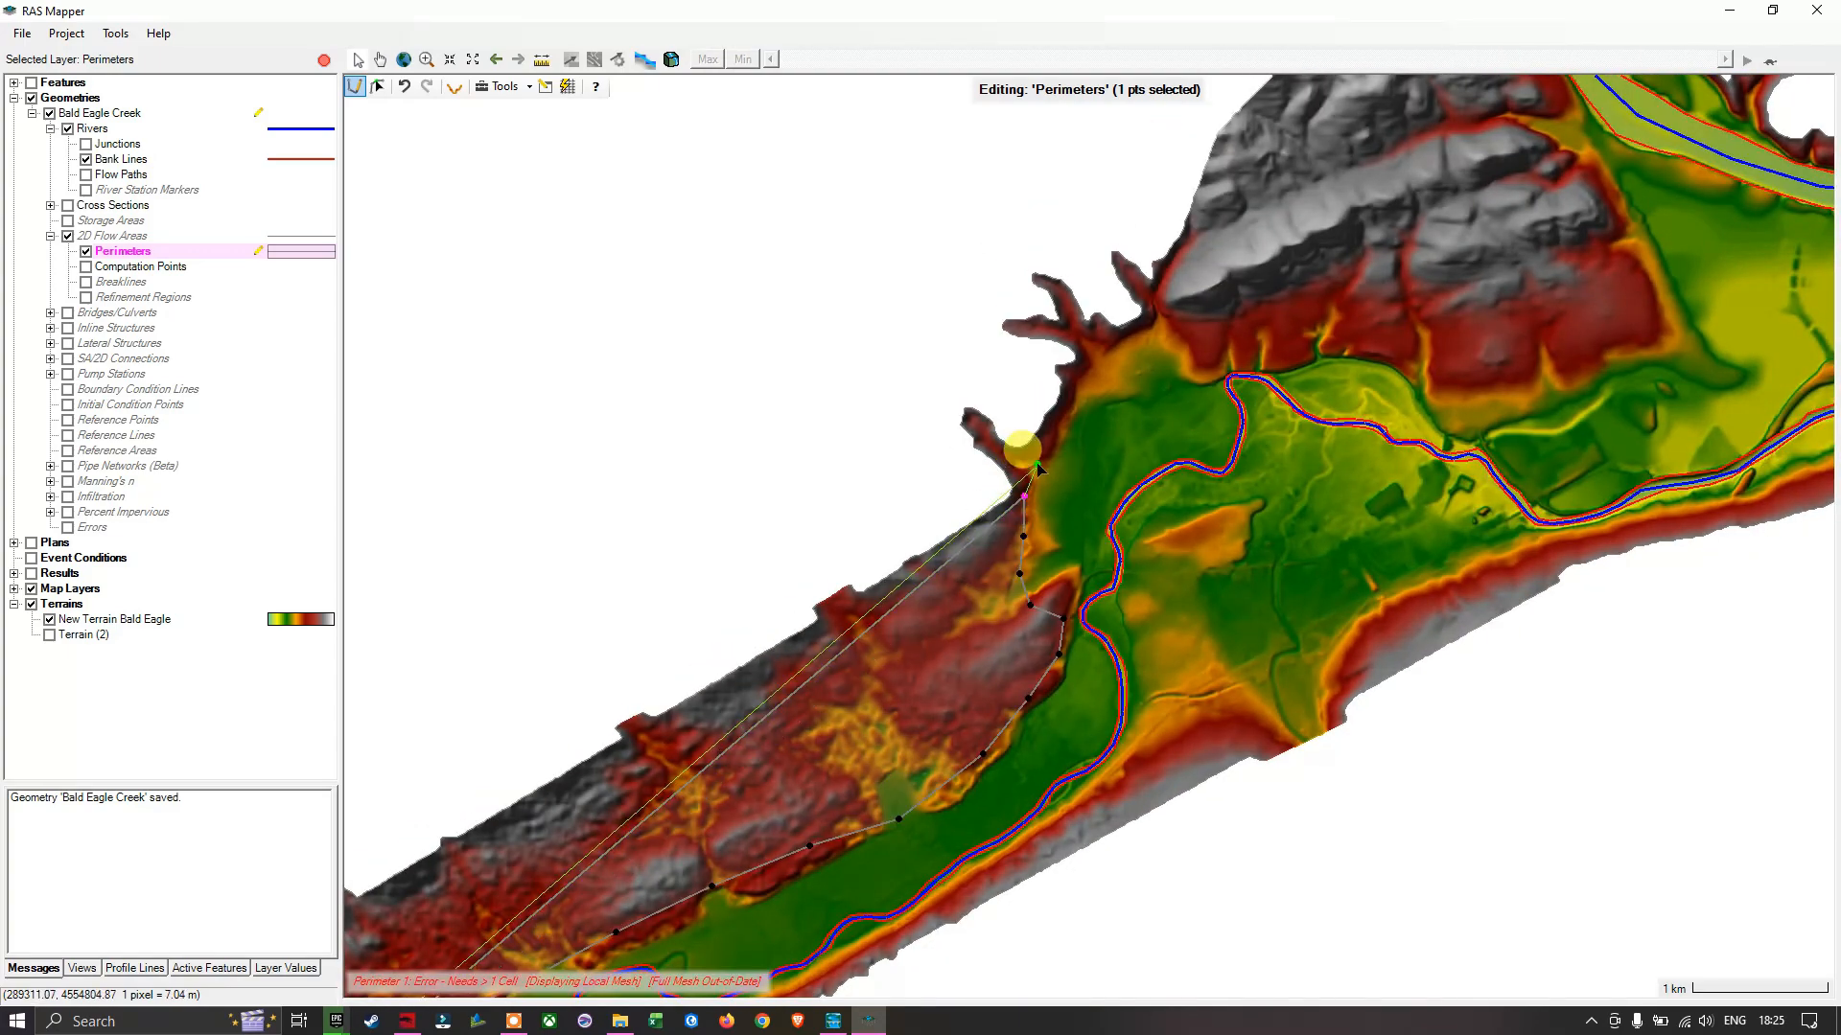
click(1038, 457)
click(1061, 424)
click(1075, 394)
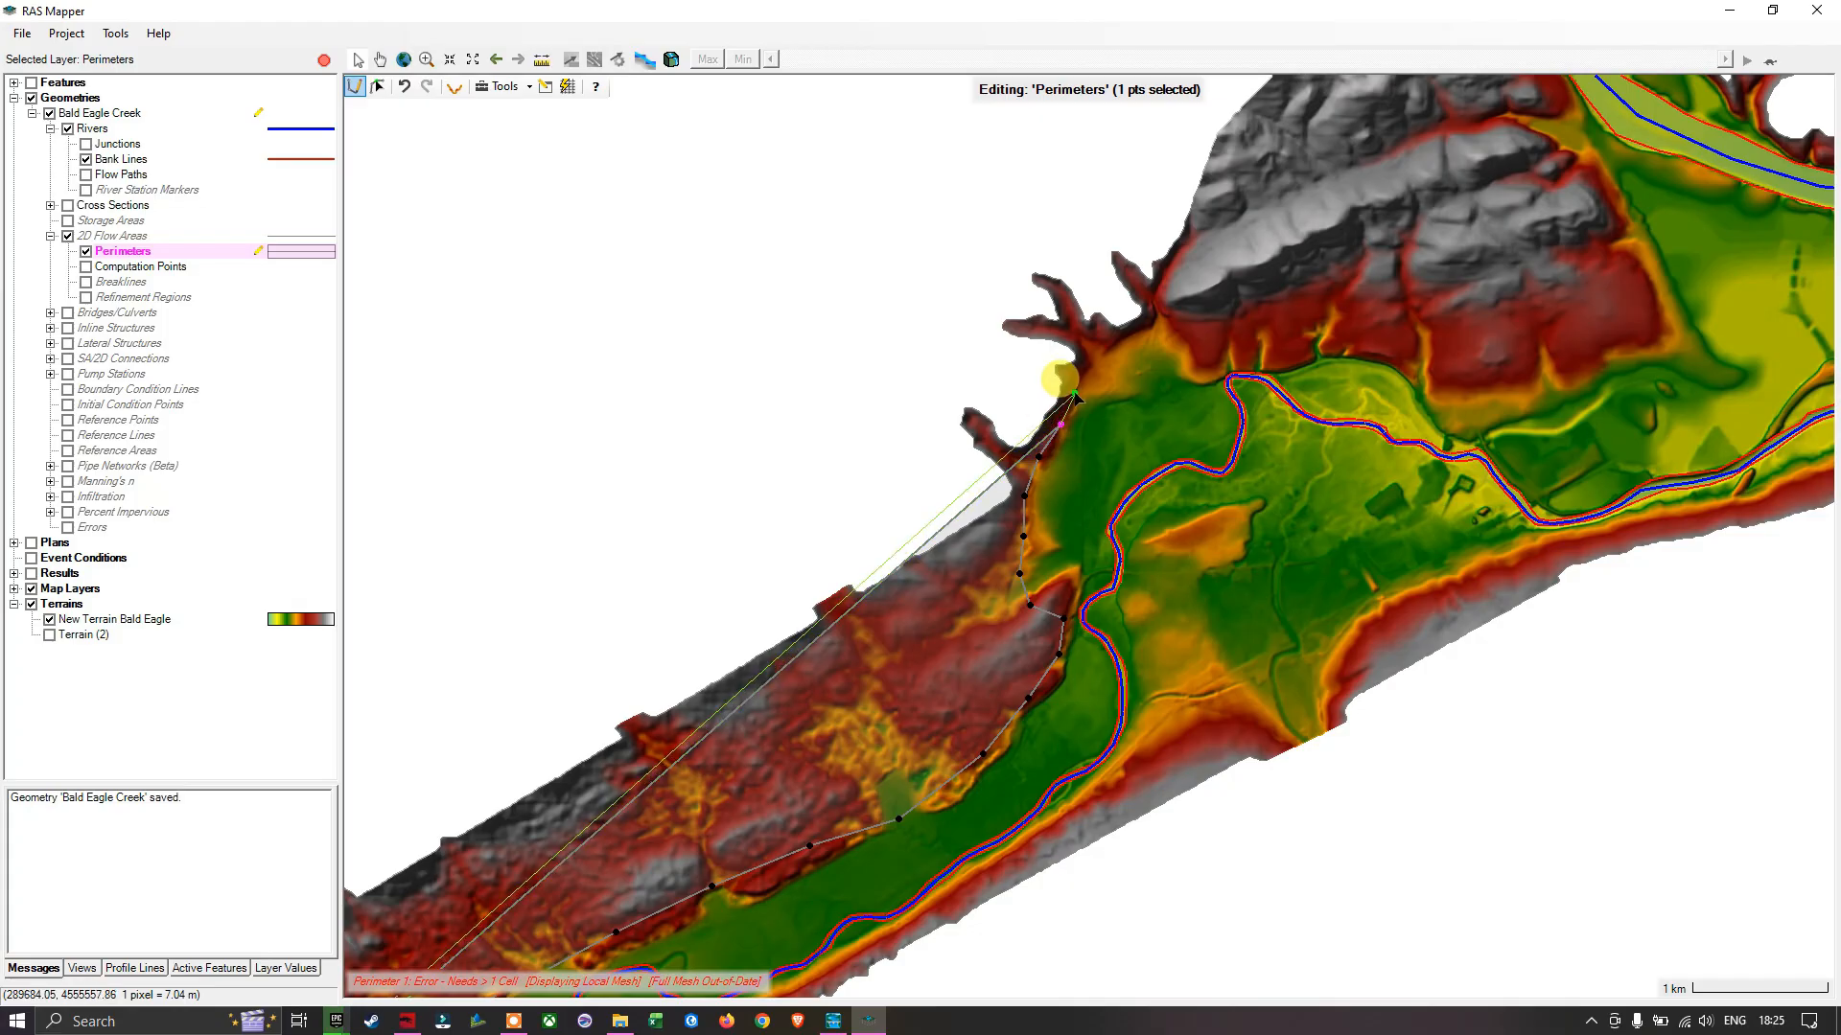
click(1096, 360)
click(1123, 334)
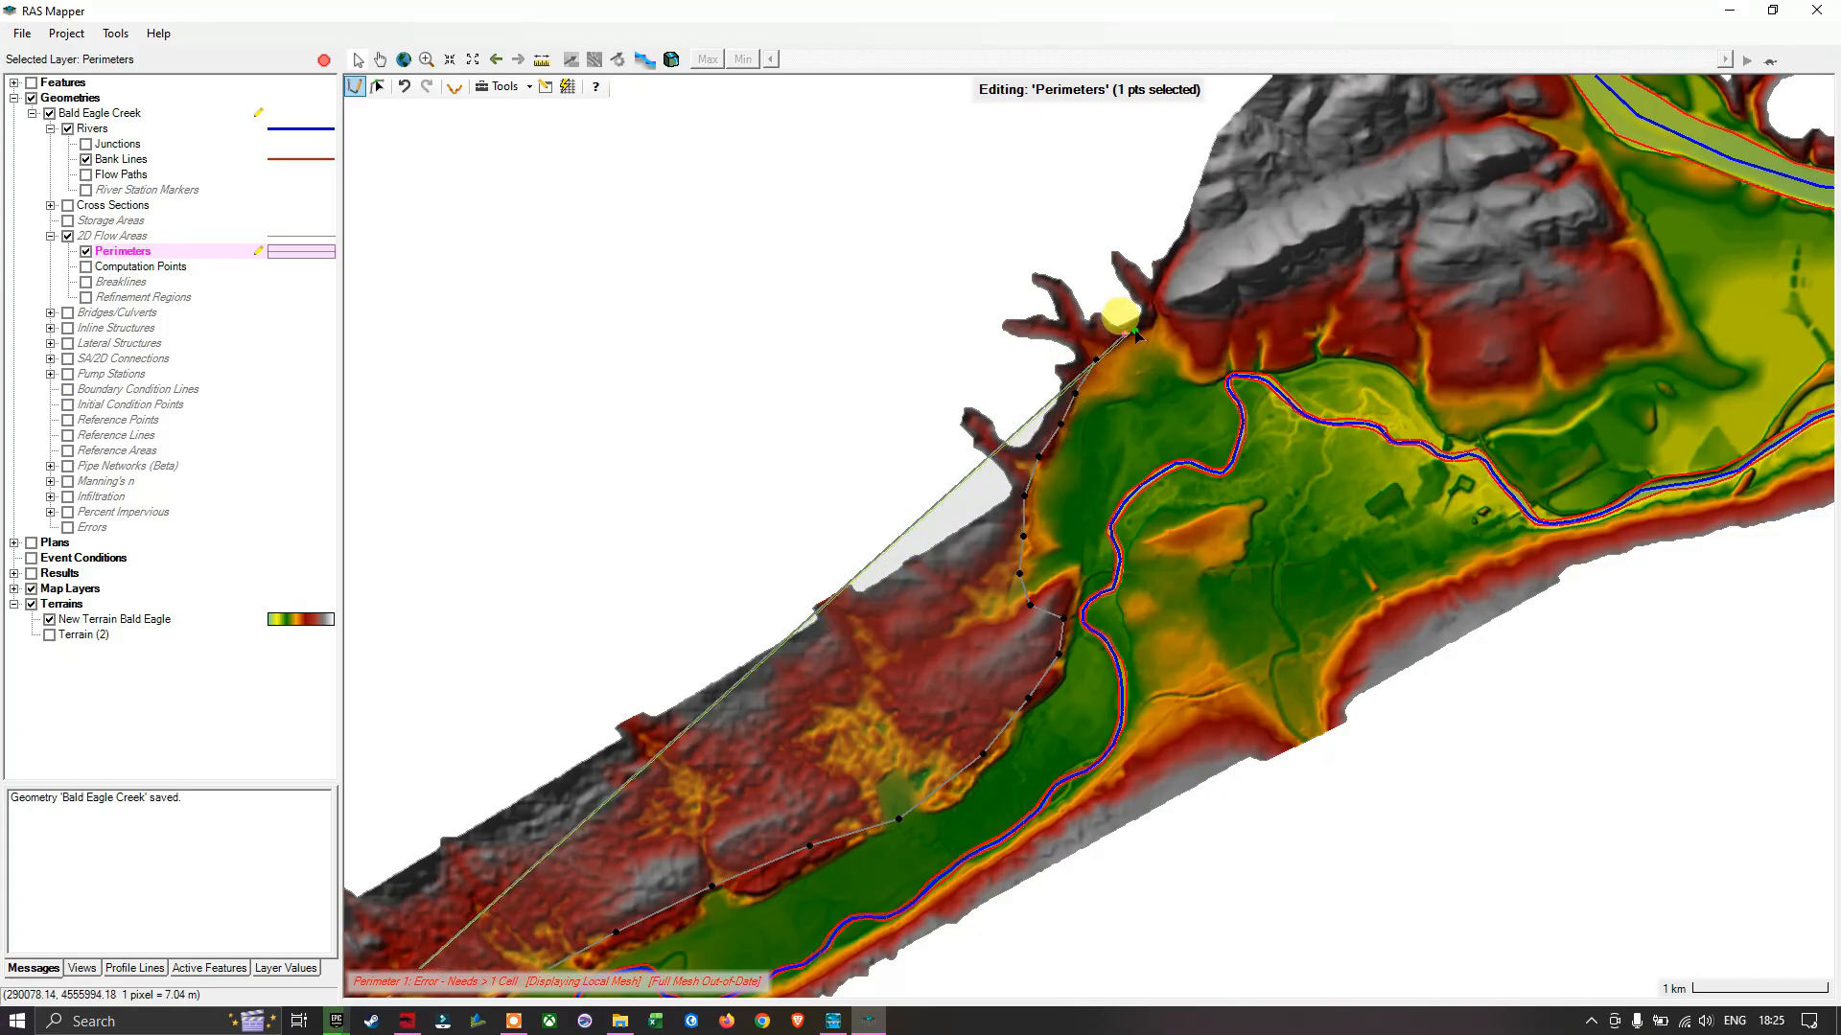
click(1163, 324)
Step: Trace the perimeter eastward along the southern foot of the large hill, north of the river bend
click(1215, 343)
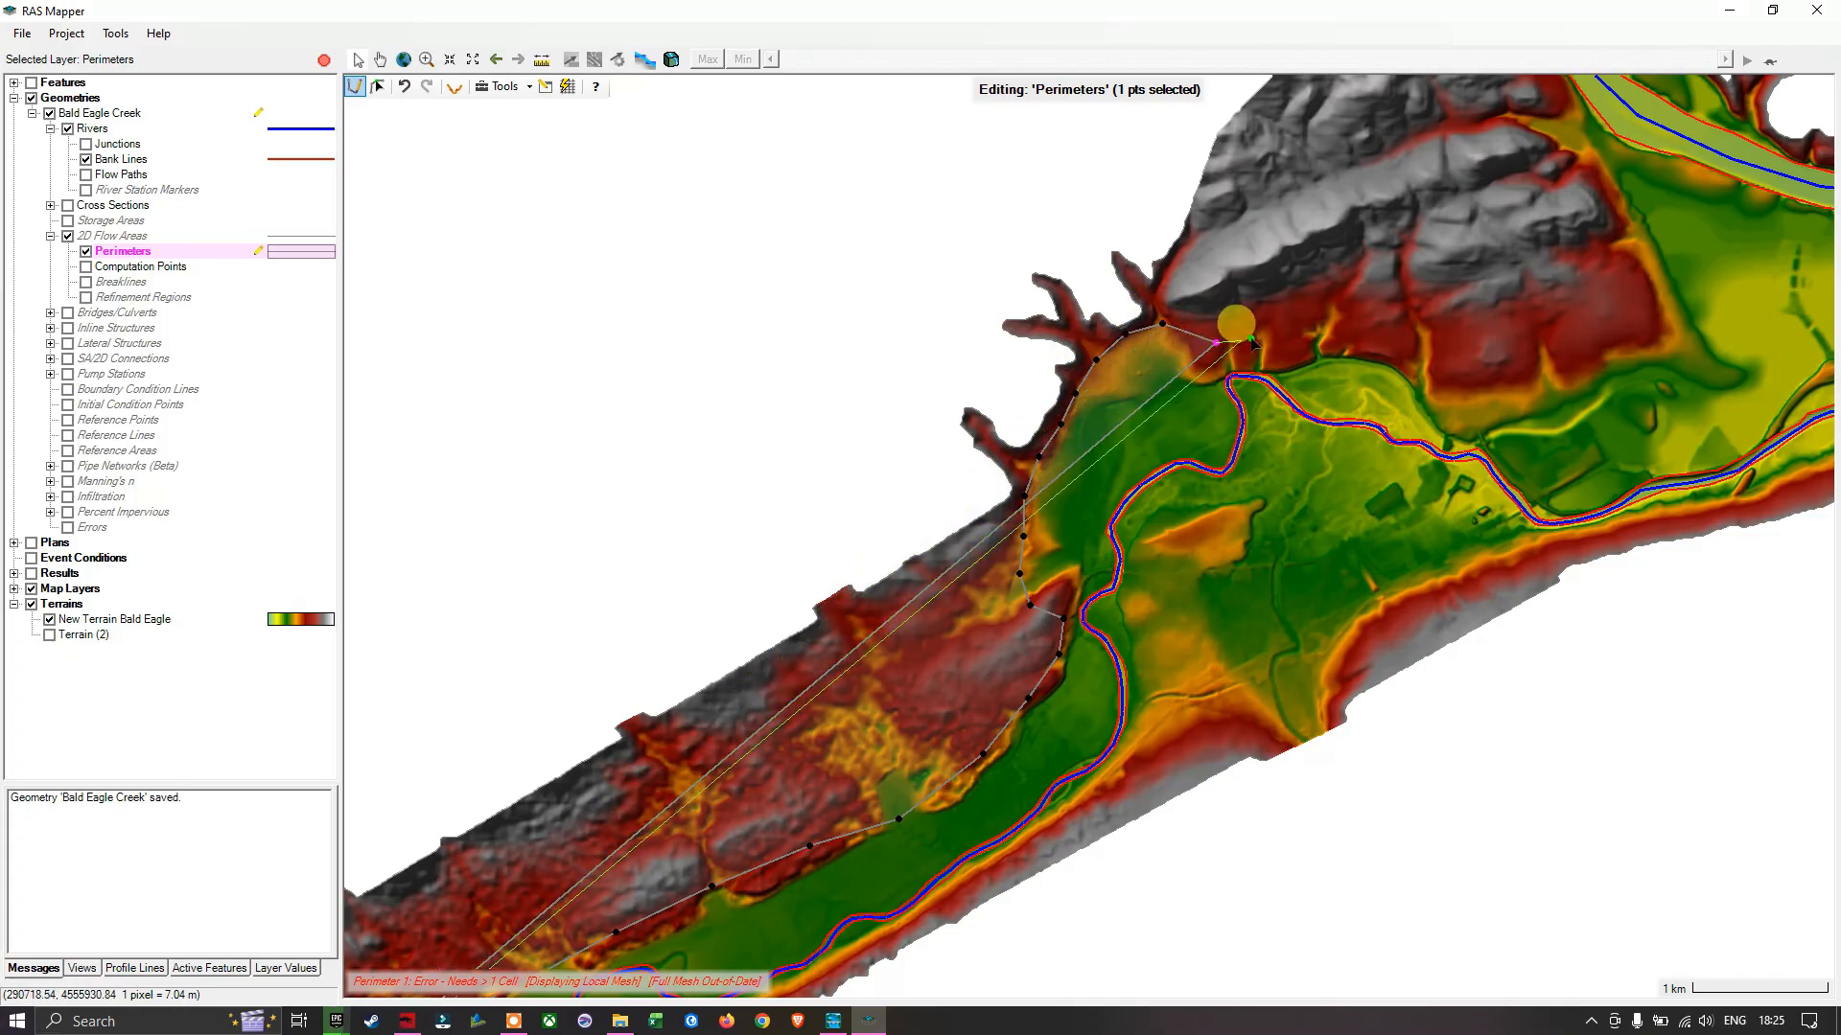
click(1274, 350)
click(1352, 337)
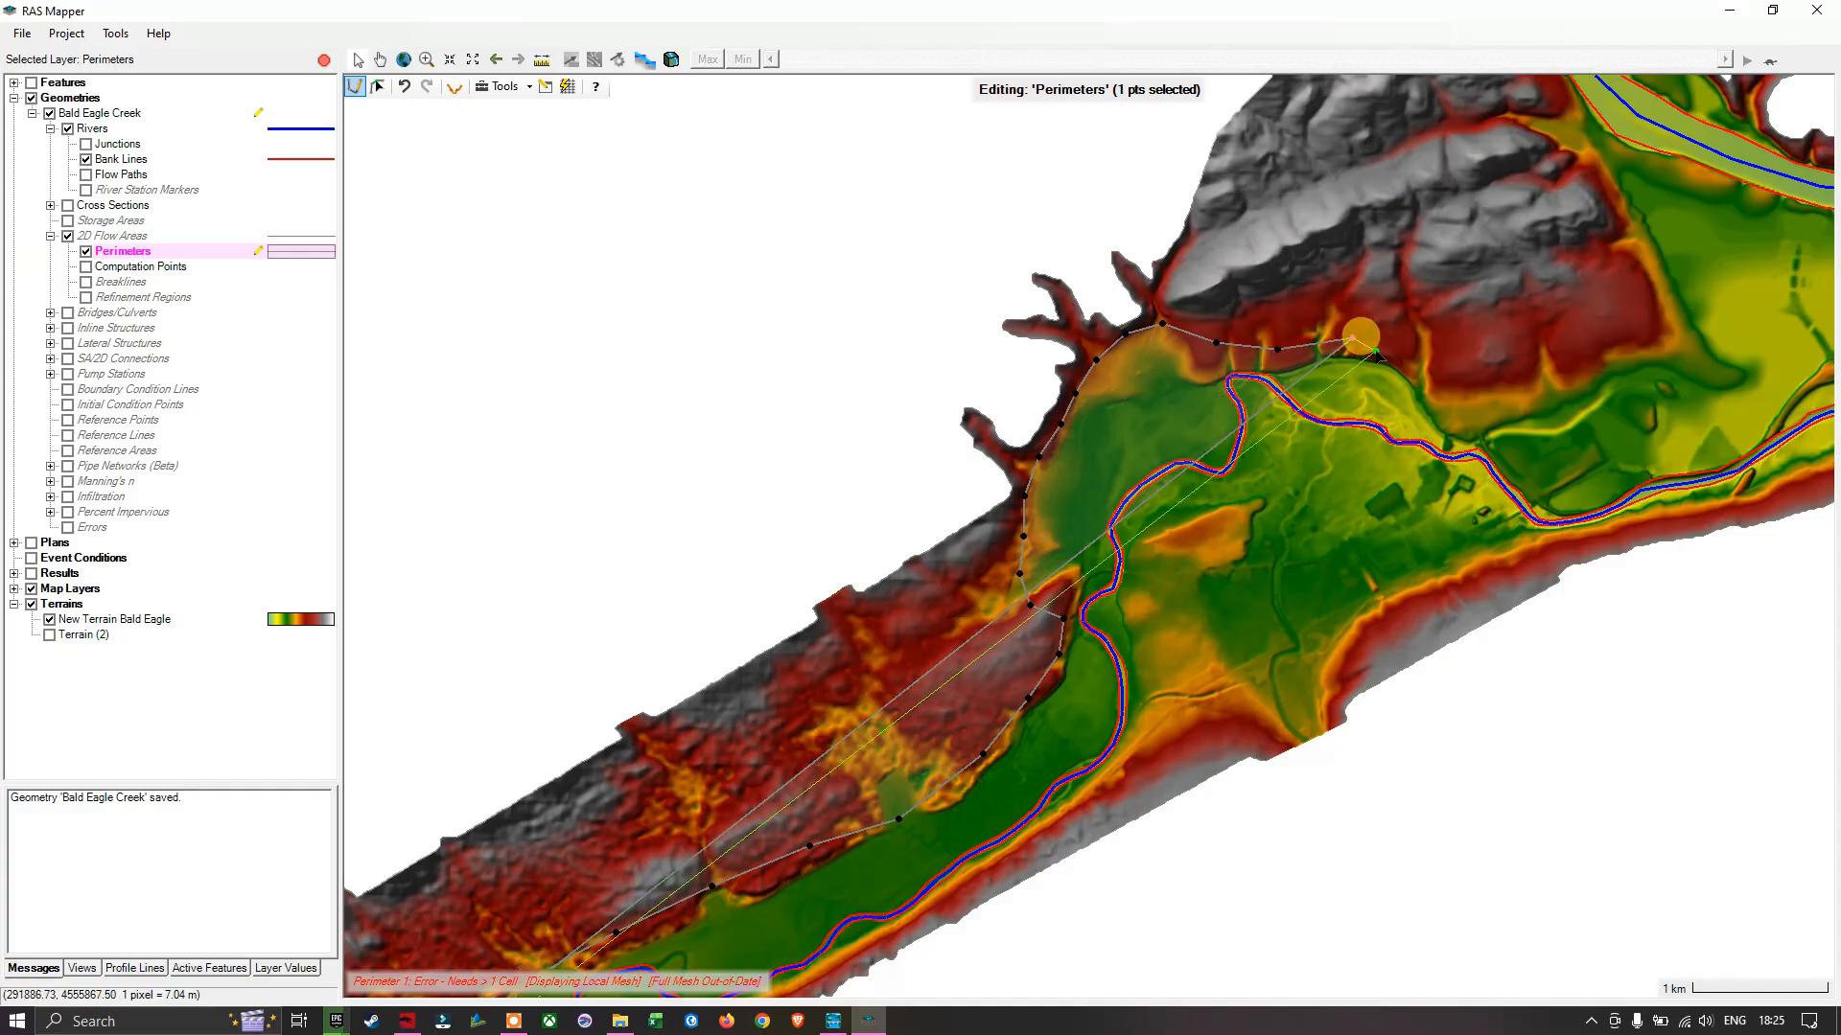
click(1409, 362)
click(1452, 423)
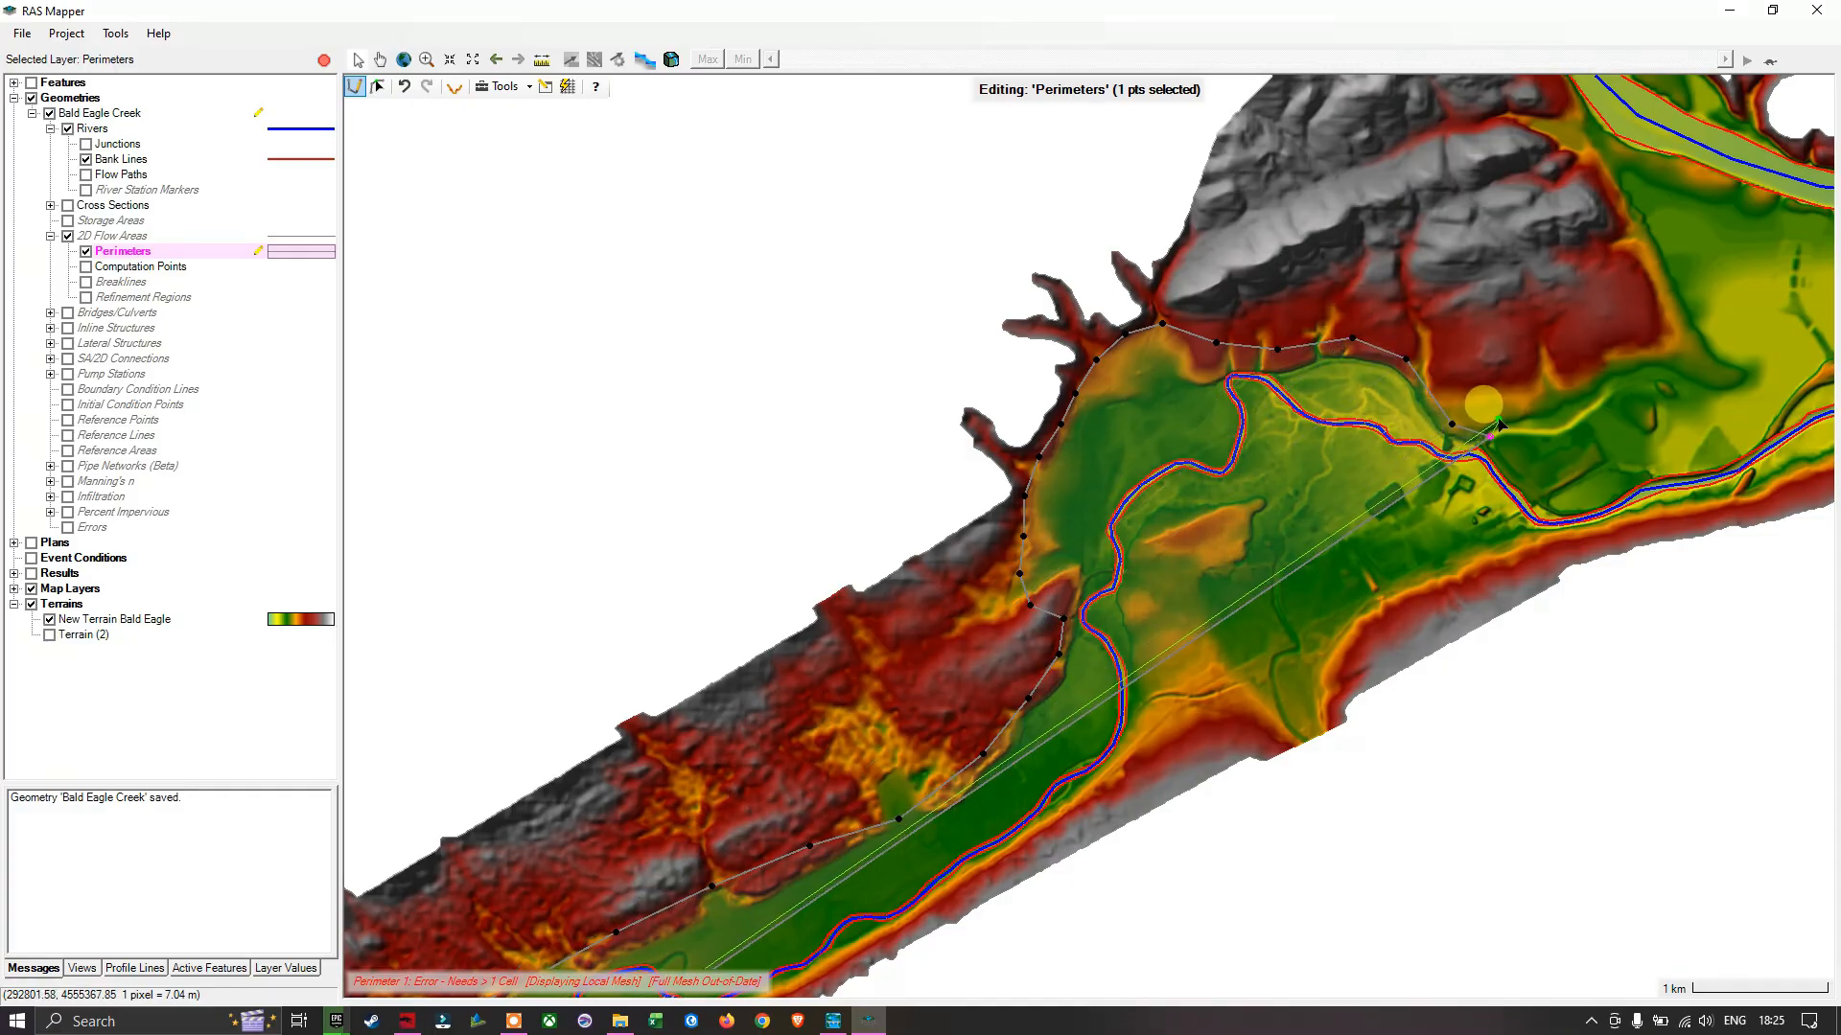
Step: Continue the perimeter around the southeastern corner of the hill and north along its eastern foot toward the tributary
drag(1501, 423, 1219, 592)
scroll(1261, 574, down, 1)
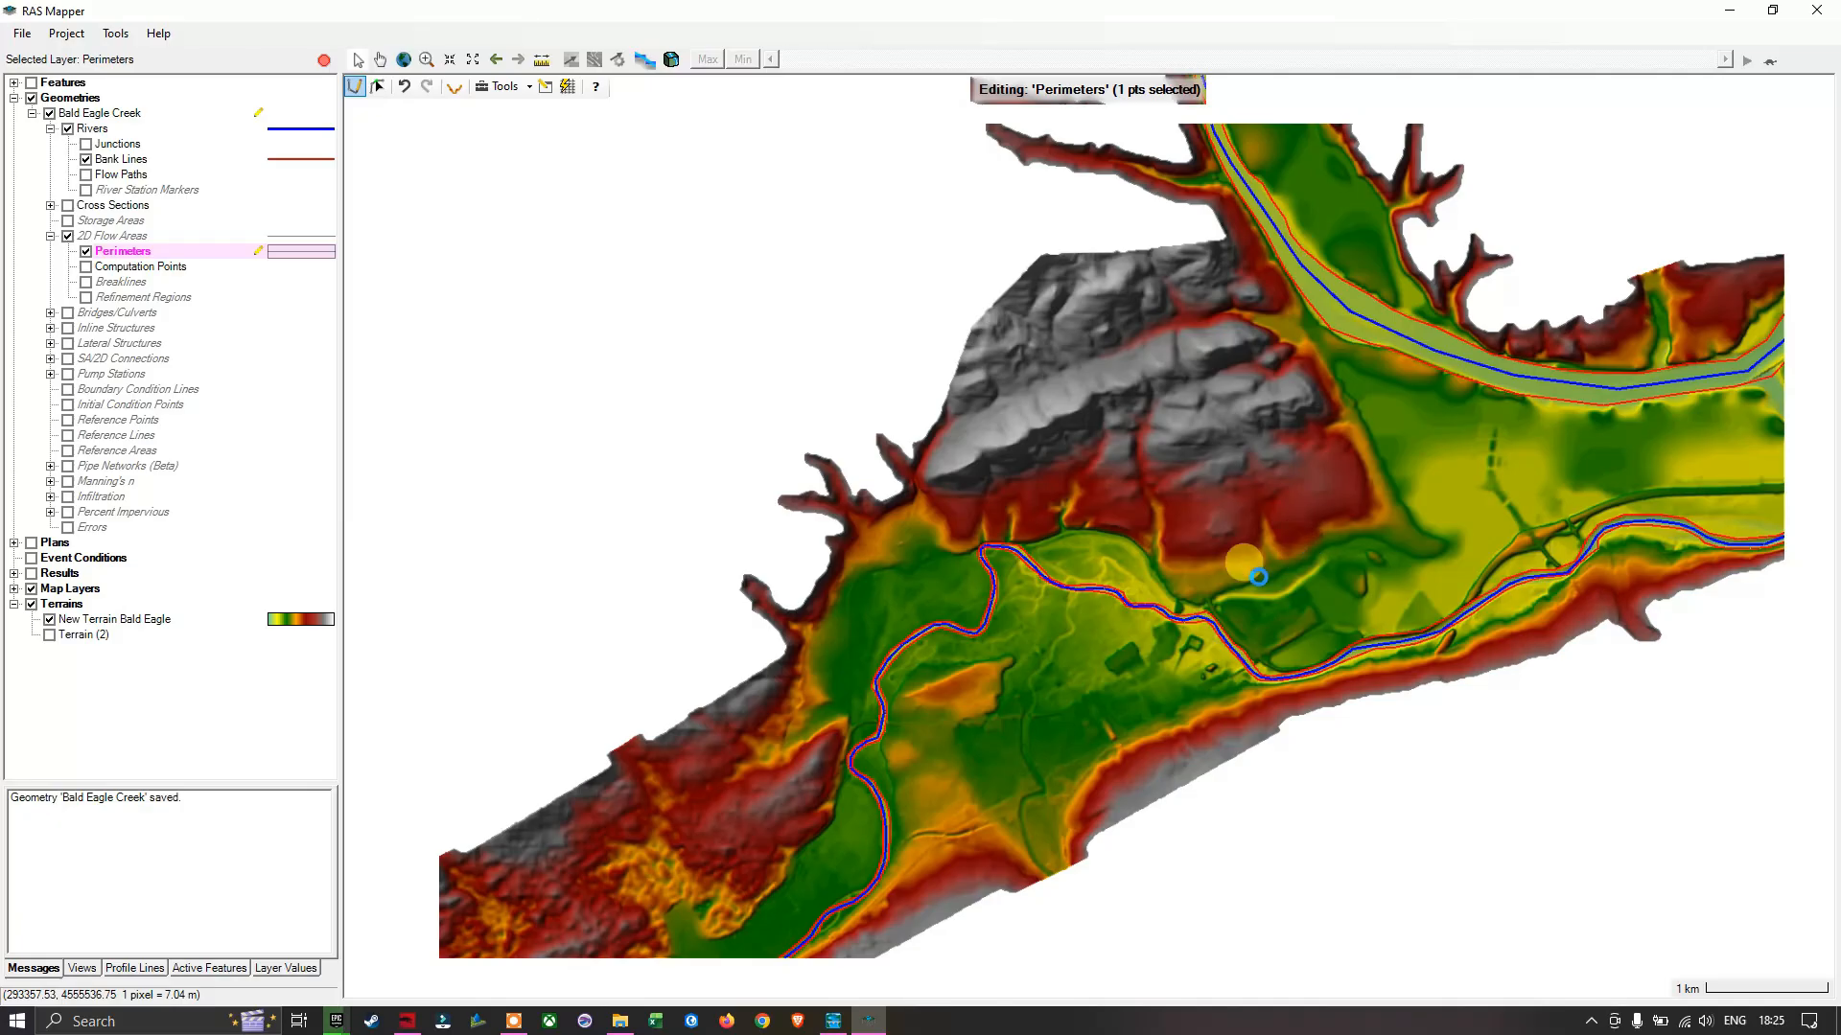
click(1281, 566)
click(1339, 518)
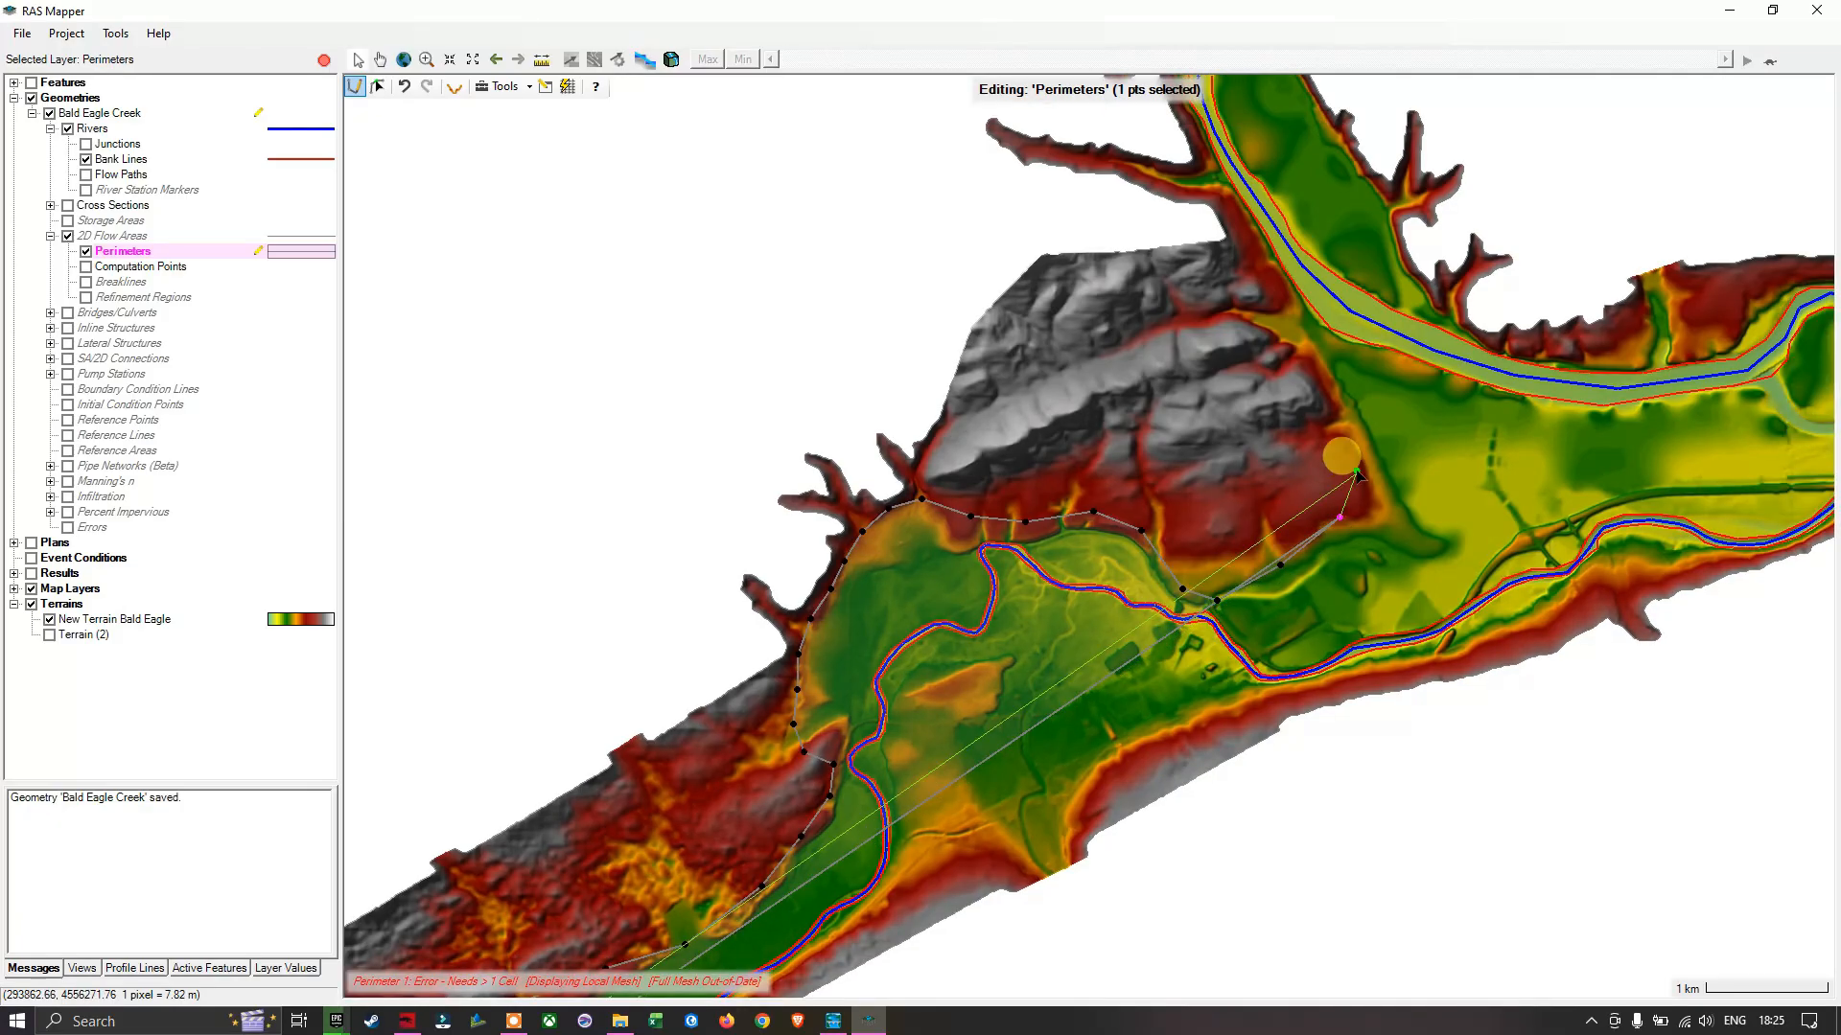
click(1357, 469)
click(1345, 404)
click(1306, 364)
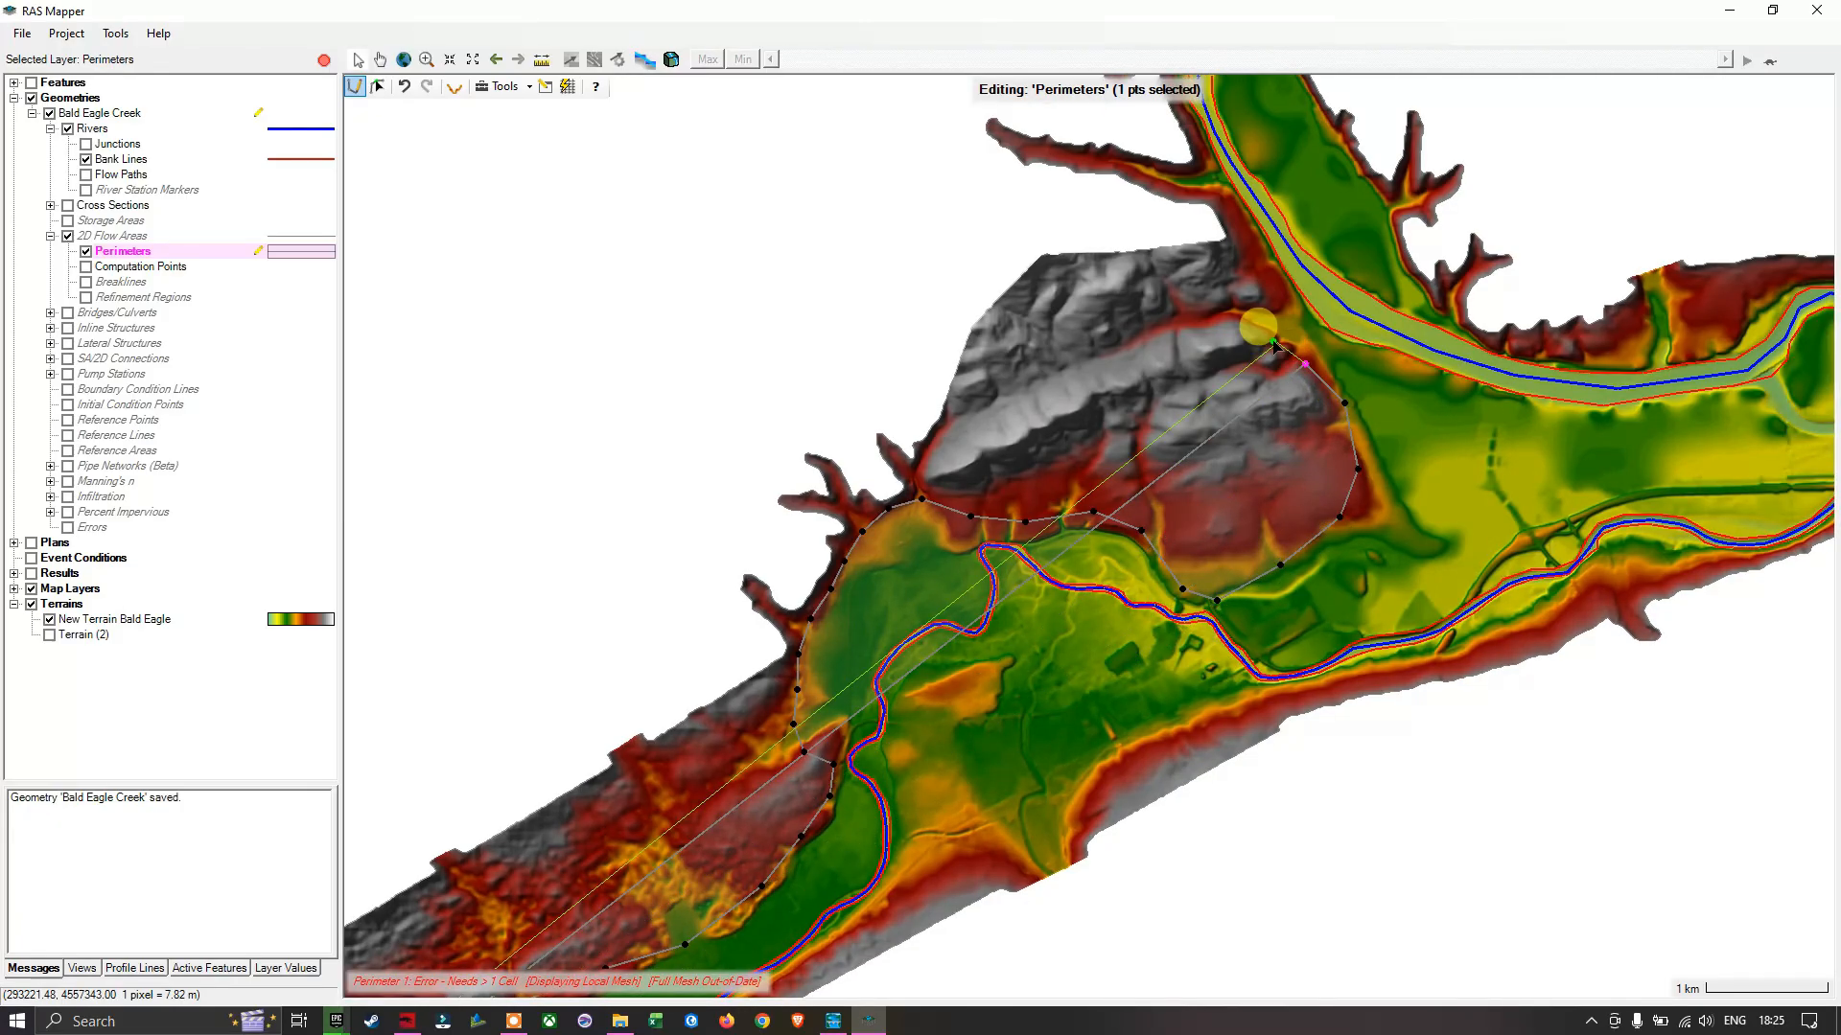
Step: Wrap the perimeter around the small side valley on the hill's northeastern flank, back out toward the tributary
click(1253, 336)
click(1239, 304)
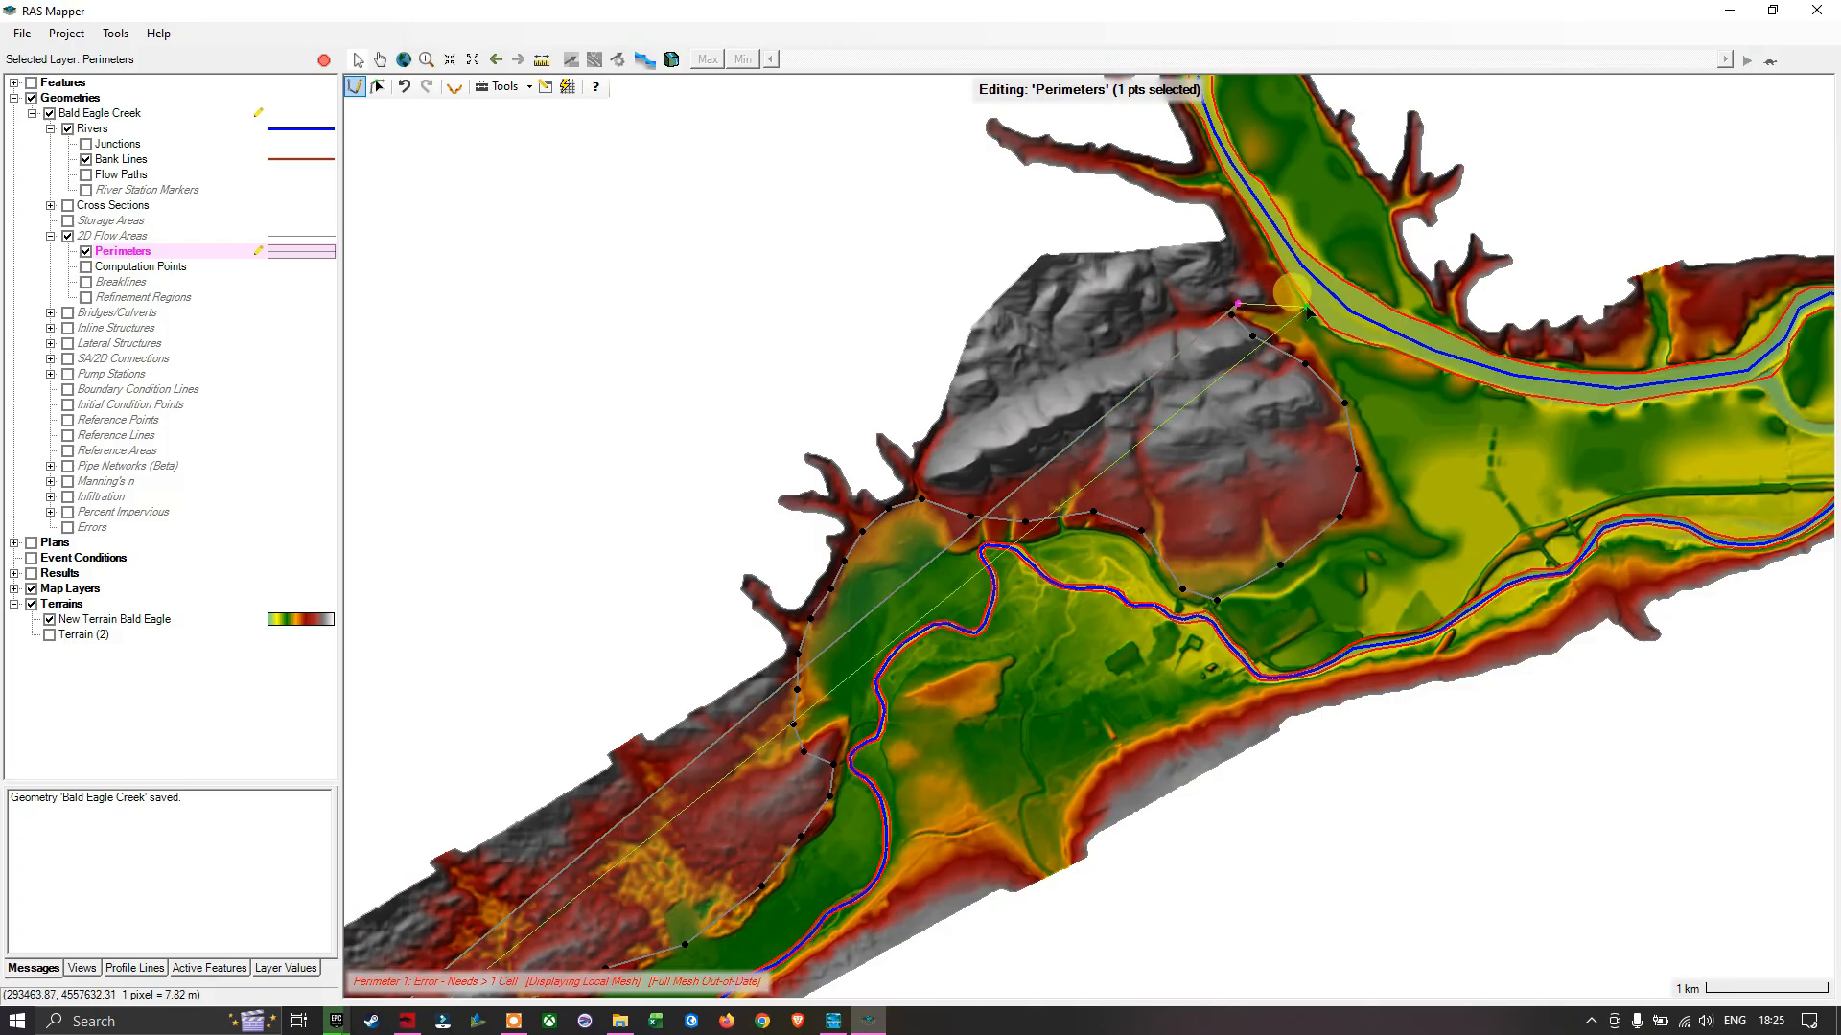
drag(1275, 338, 1175, 476)
click(1177, 433)
click(1163, 403)
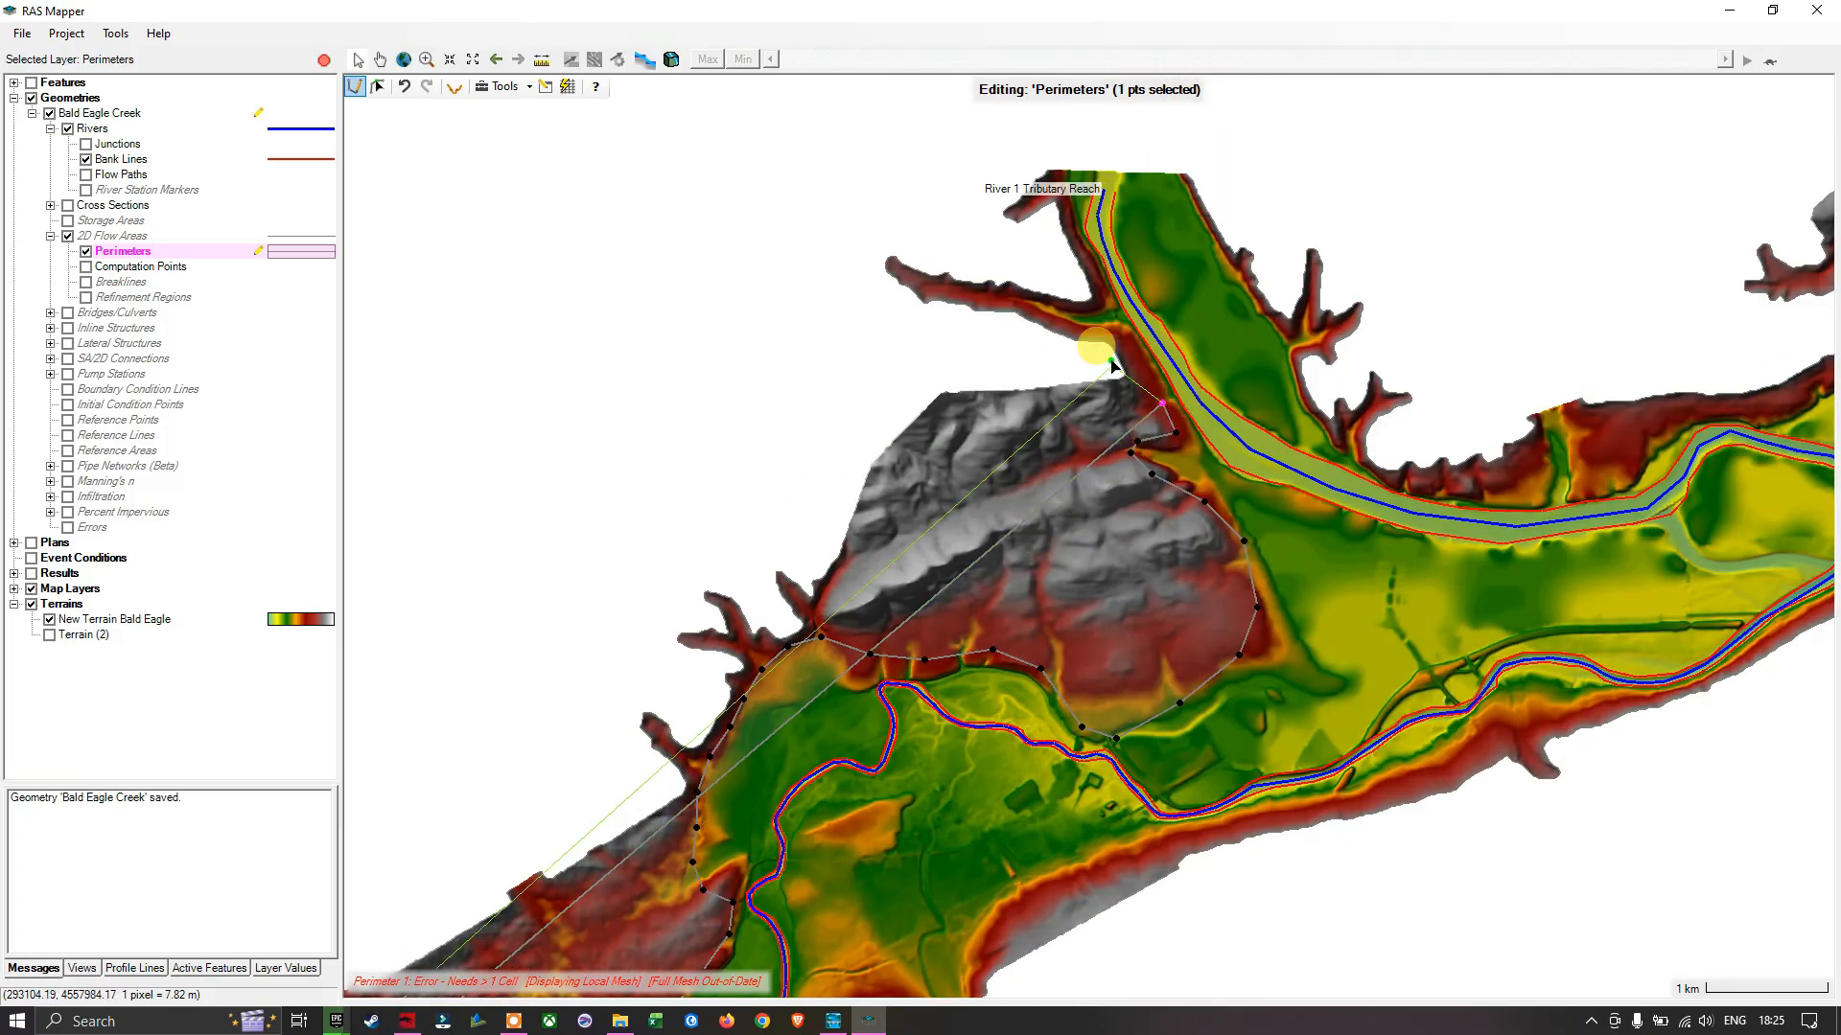
Step: Run the perimeter up the tributary's western bank, across the side valley mouth, to the upstream end of the Tributary Reach
click(1124, 341)
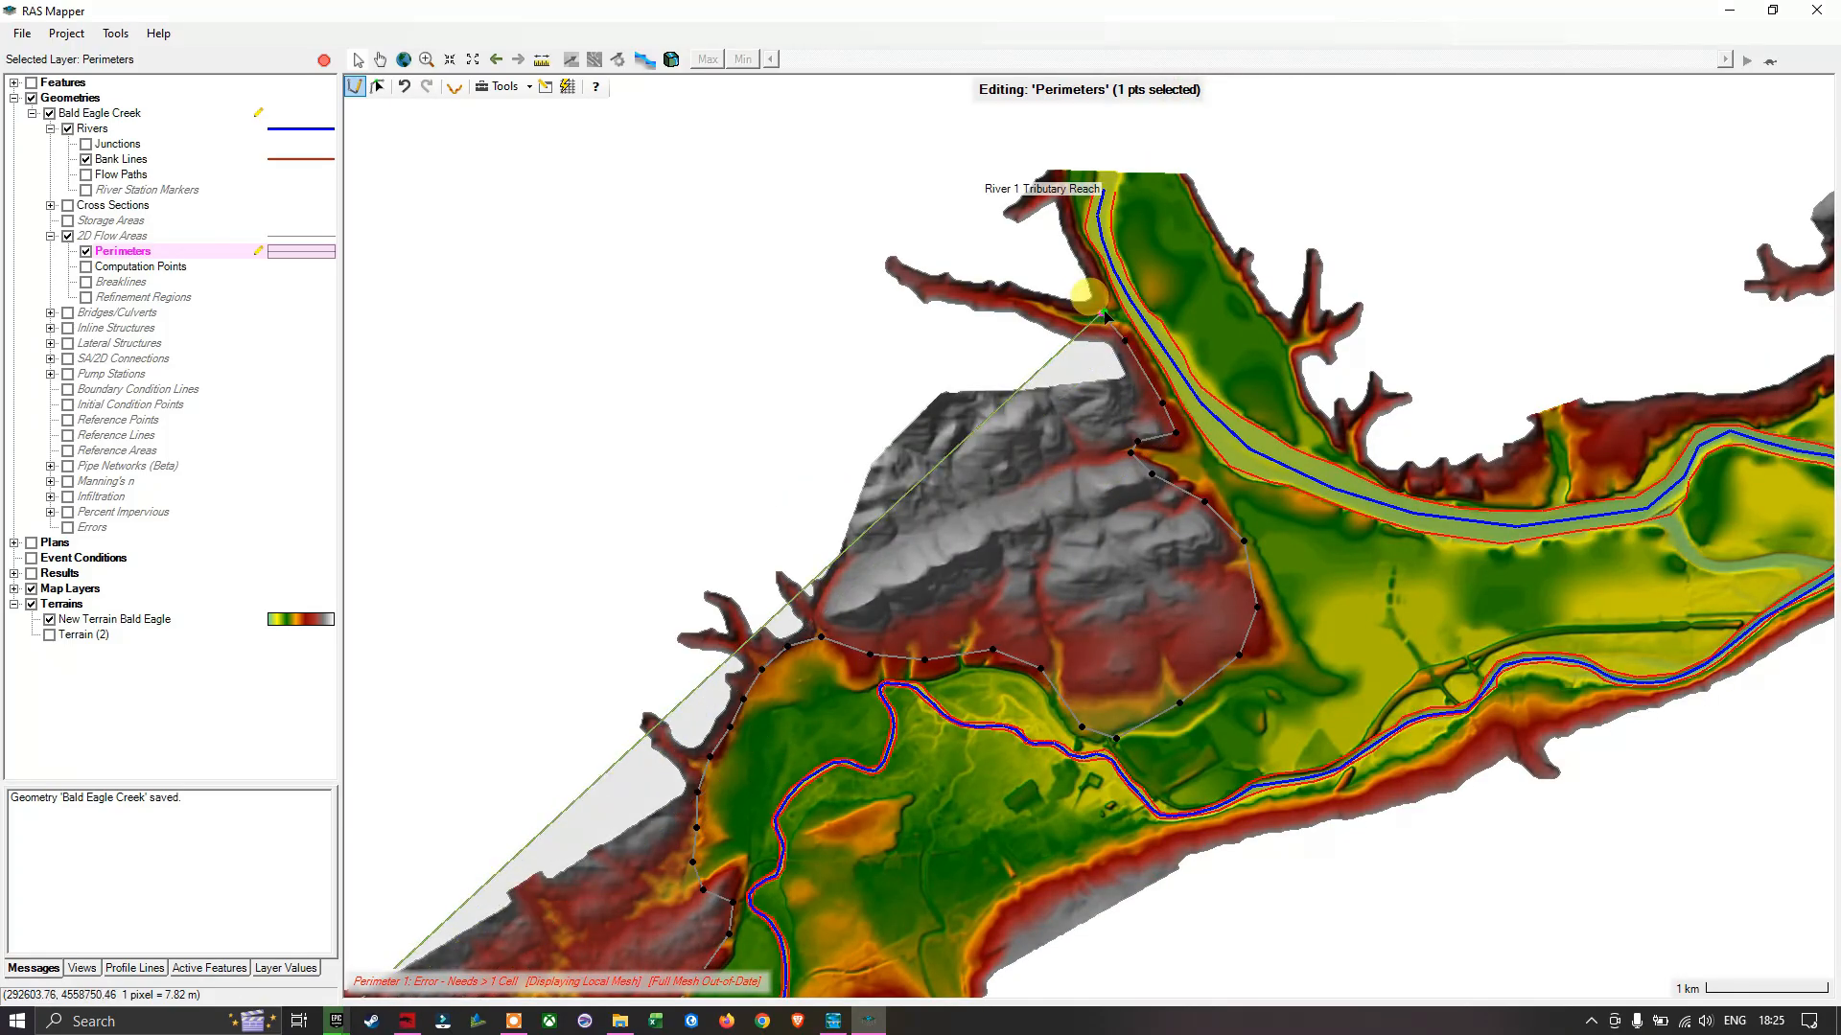
click(1101, 313)
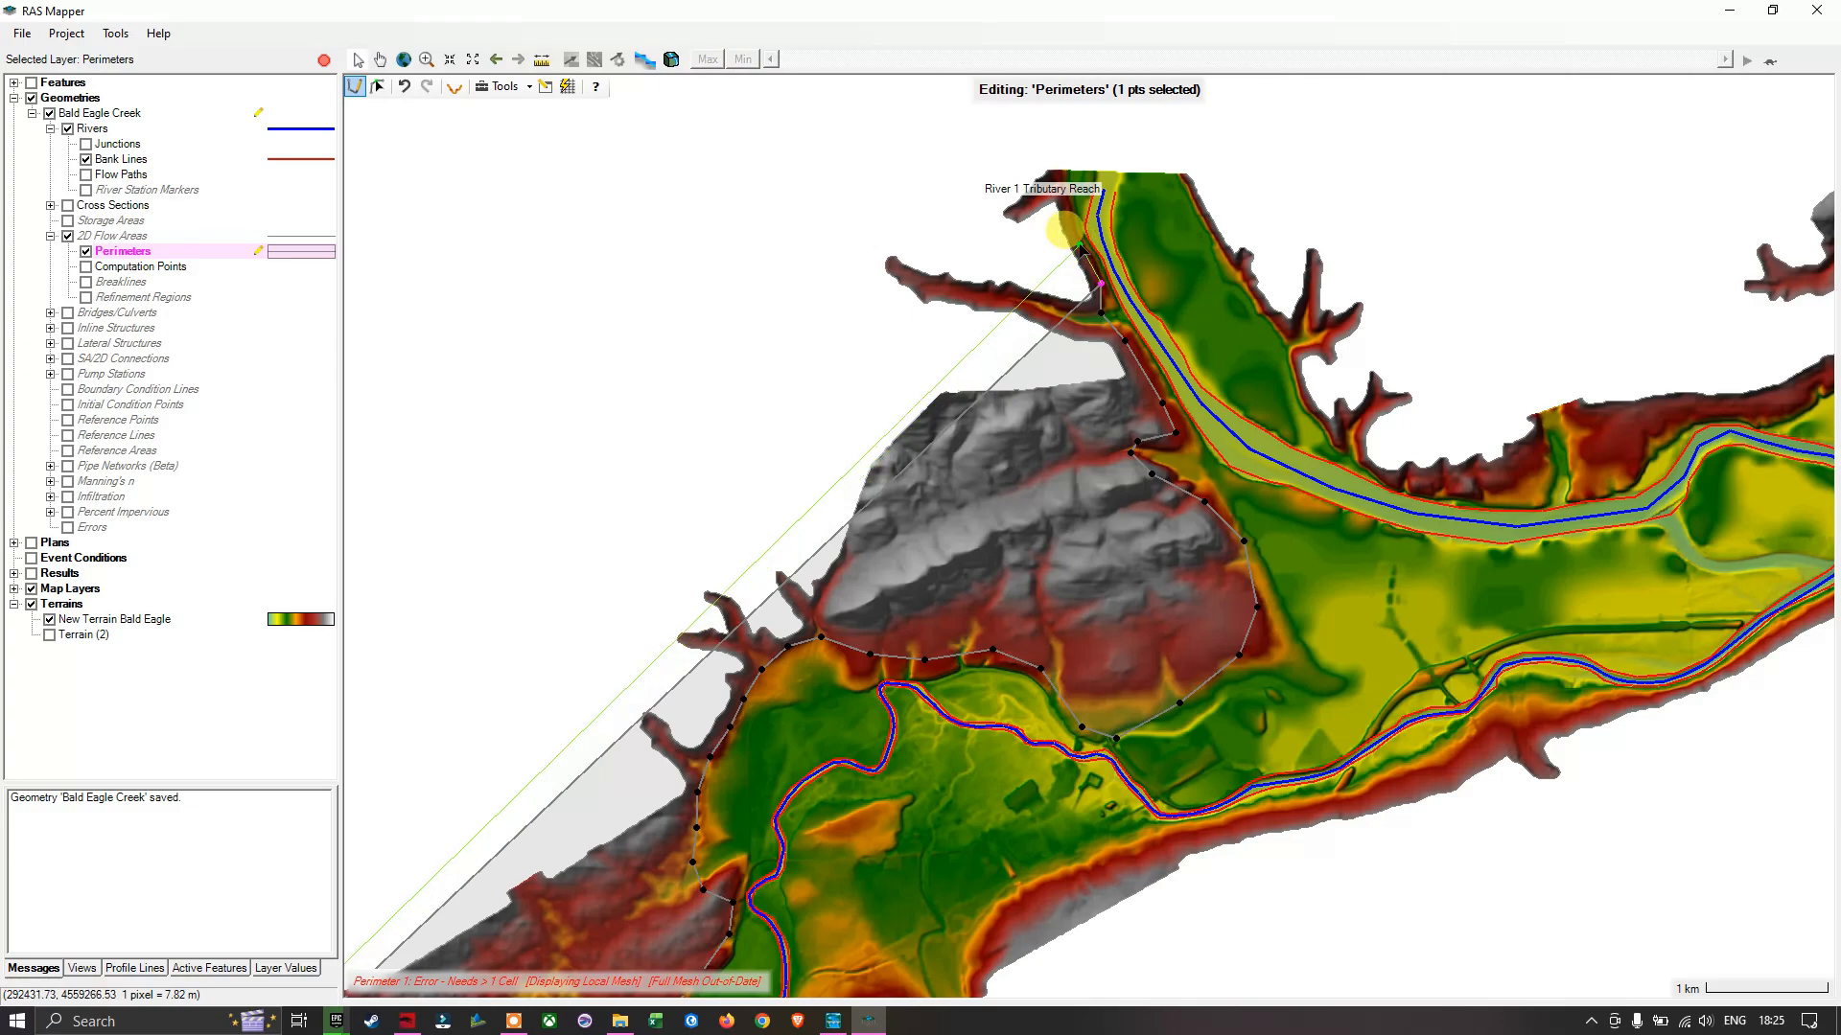
drag(1100, 276, 1097, 360)
double_click(1093, 435)
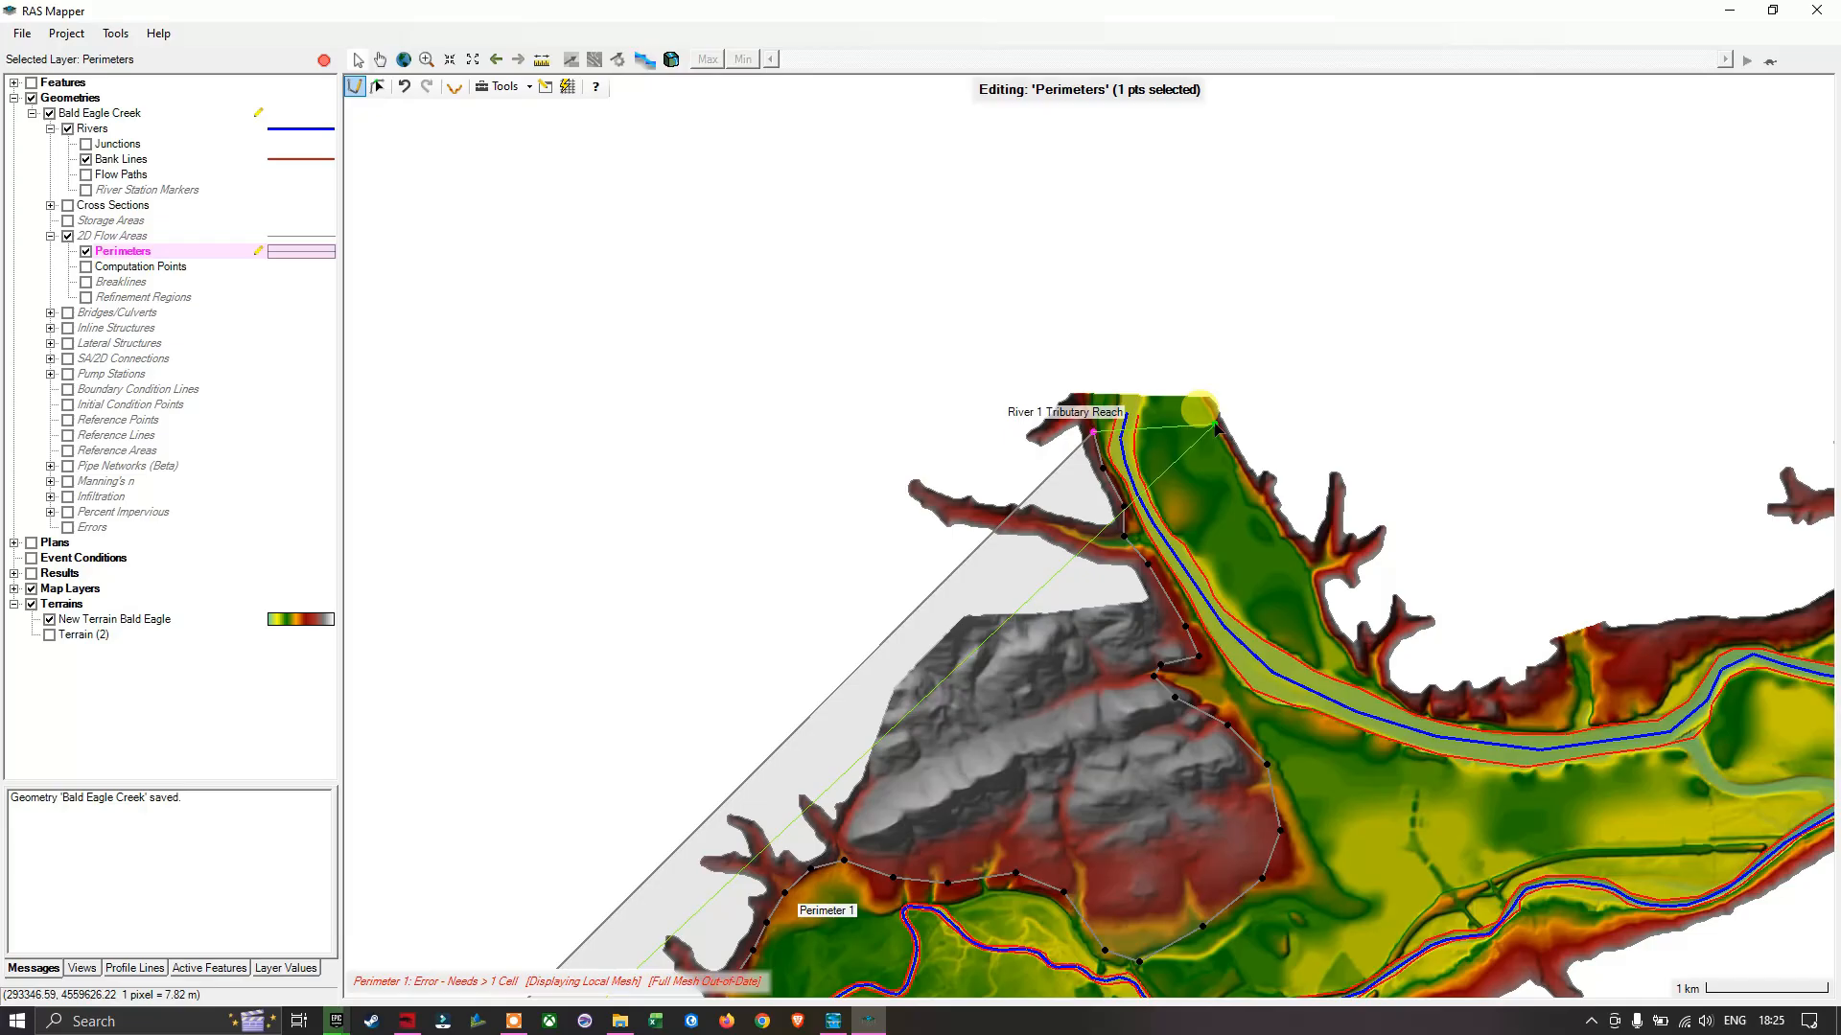
Step: Take the perimeter across the Tributary Reach's upstream end and down the eastern edge of its floodplain, skipping the branching gullies
scroll(1247, 470, up, 1)
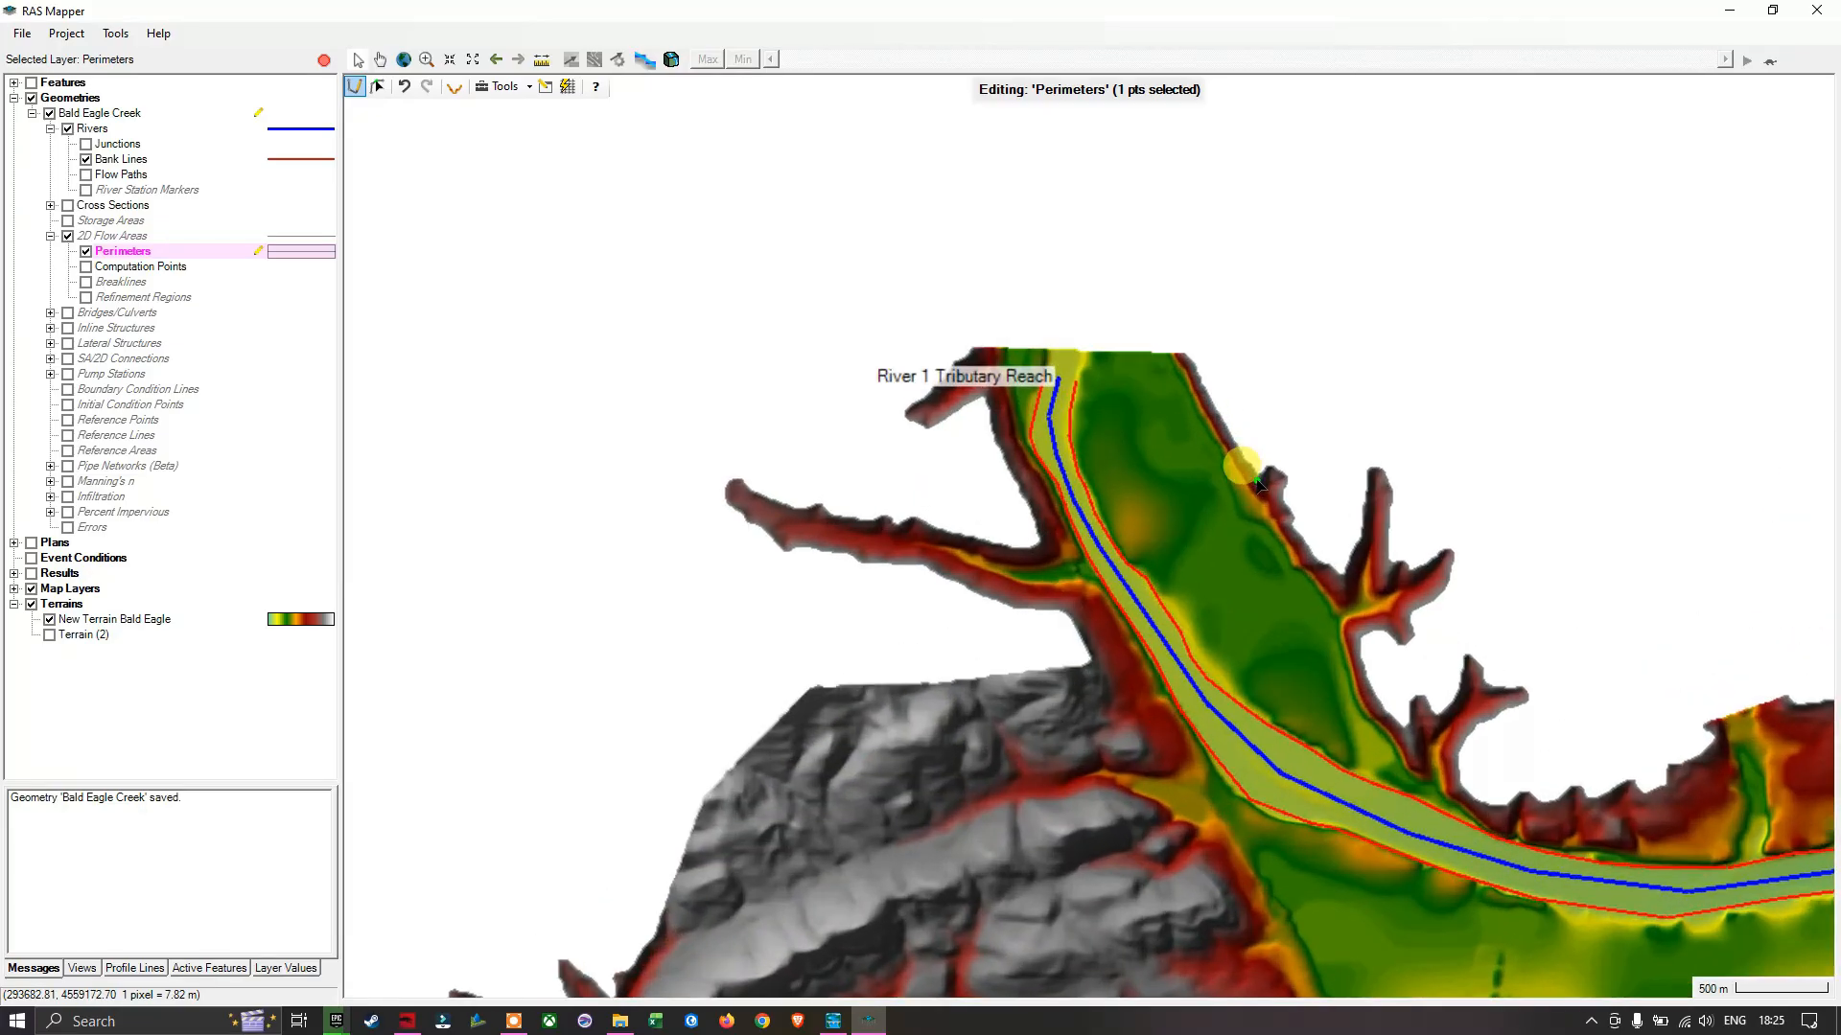
drag(1283, 533, 1016, 457)
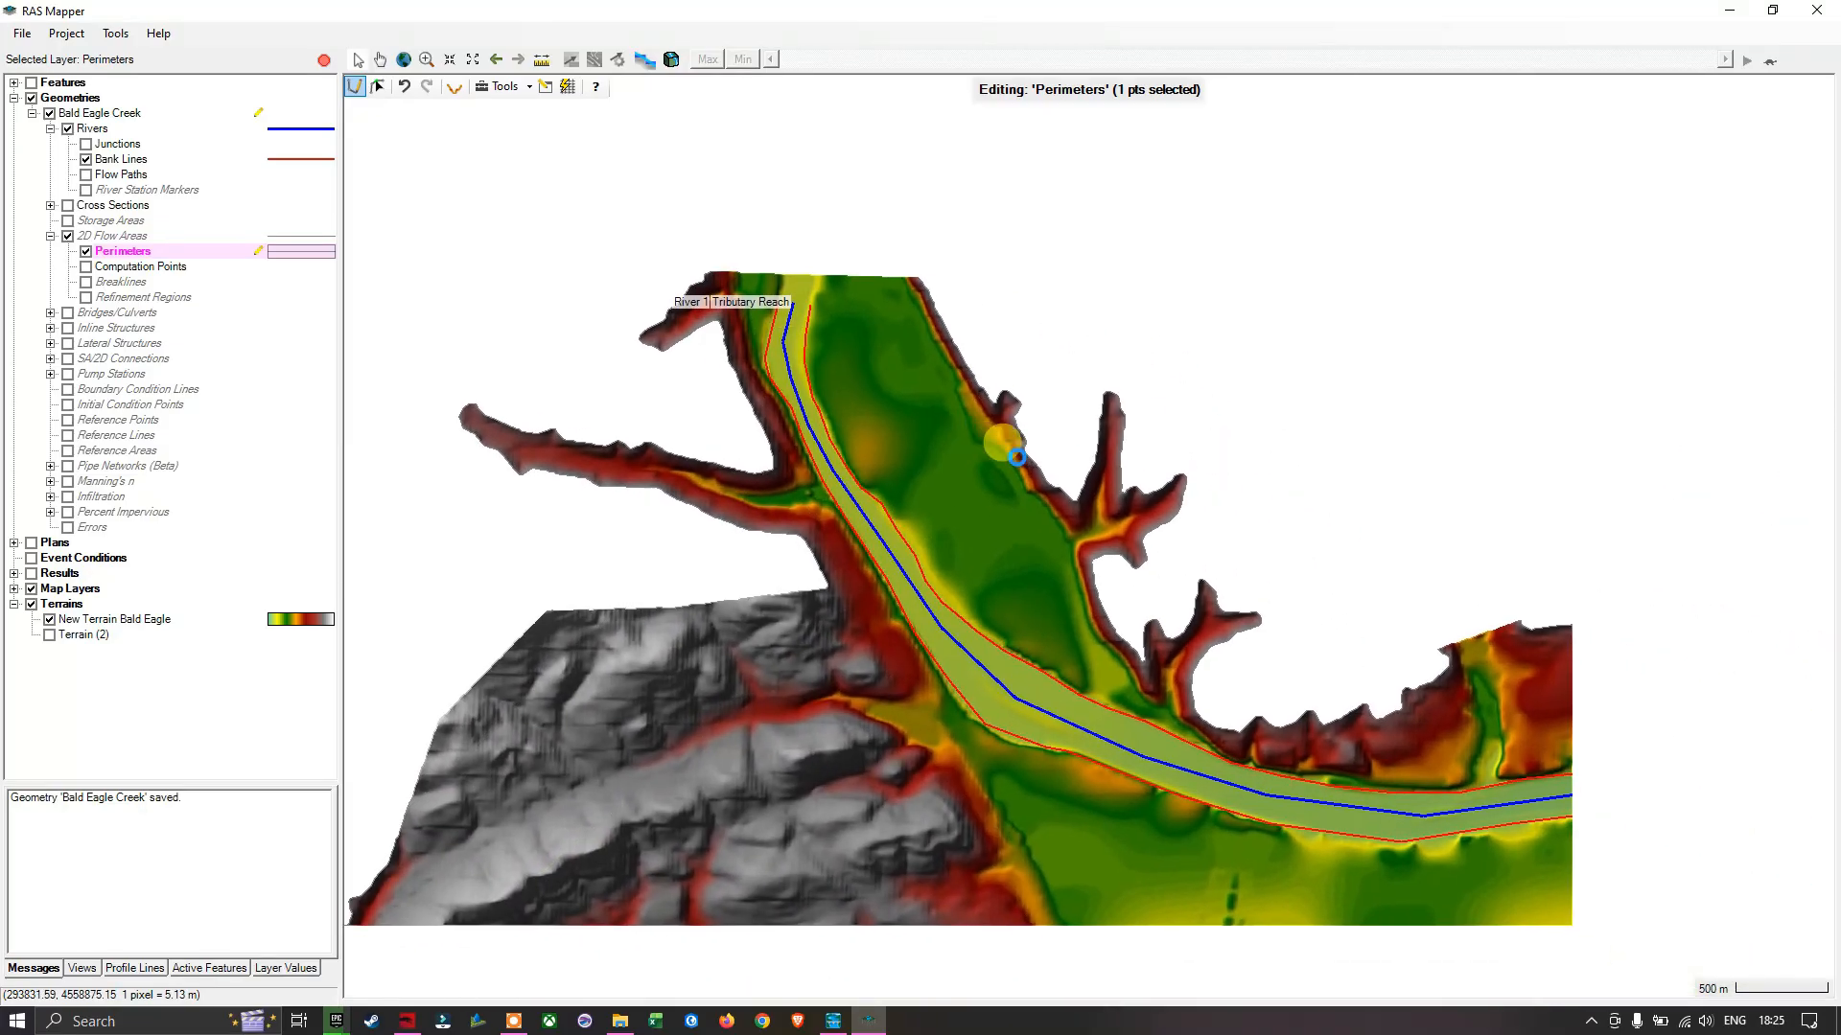
click(966, 382)
click(994, 428)
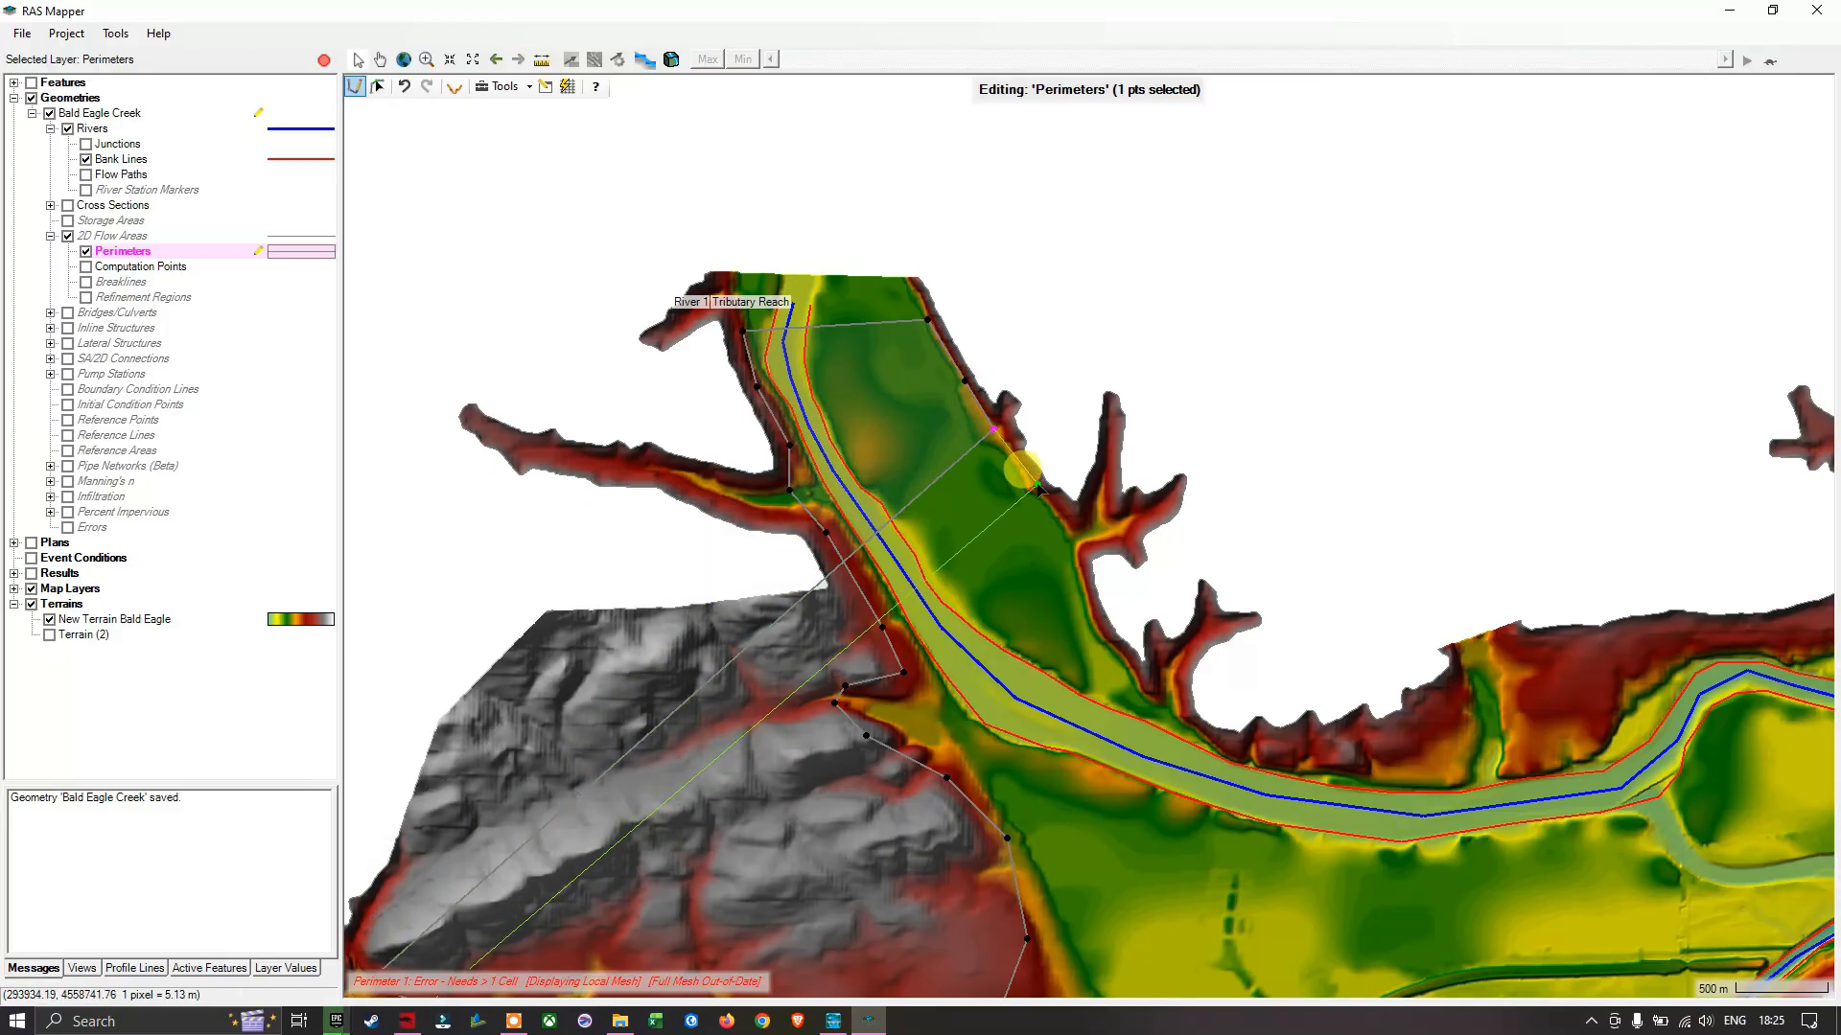
click(1039, 486)
click(1063, 522)
click(1072, 549)
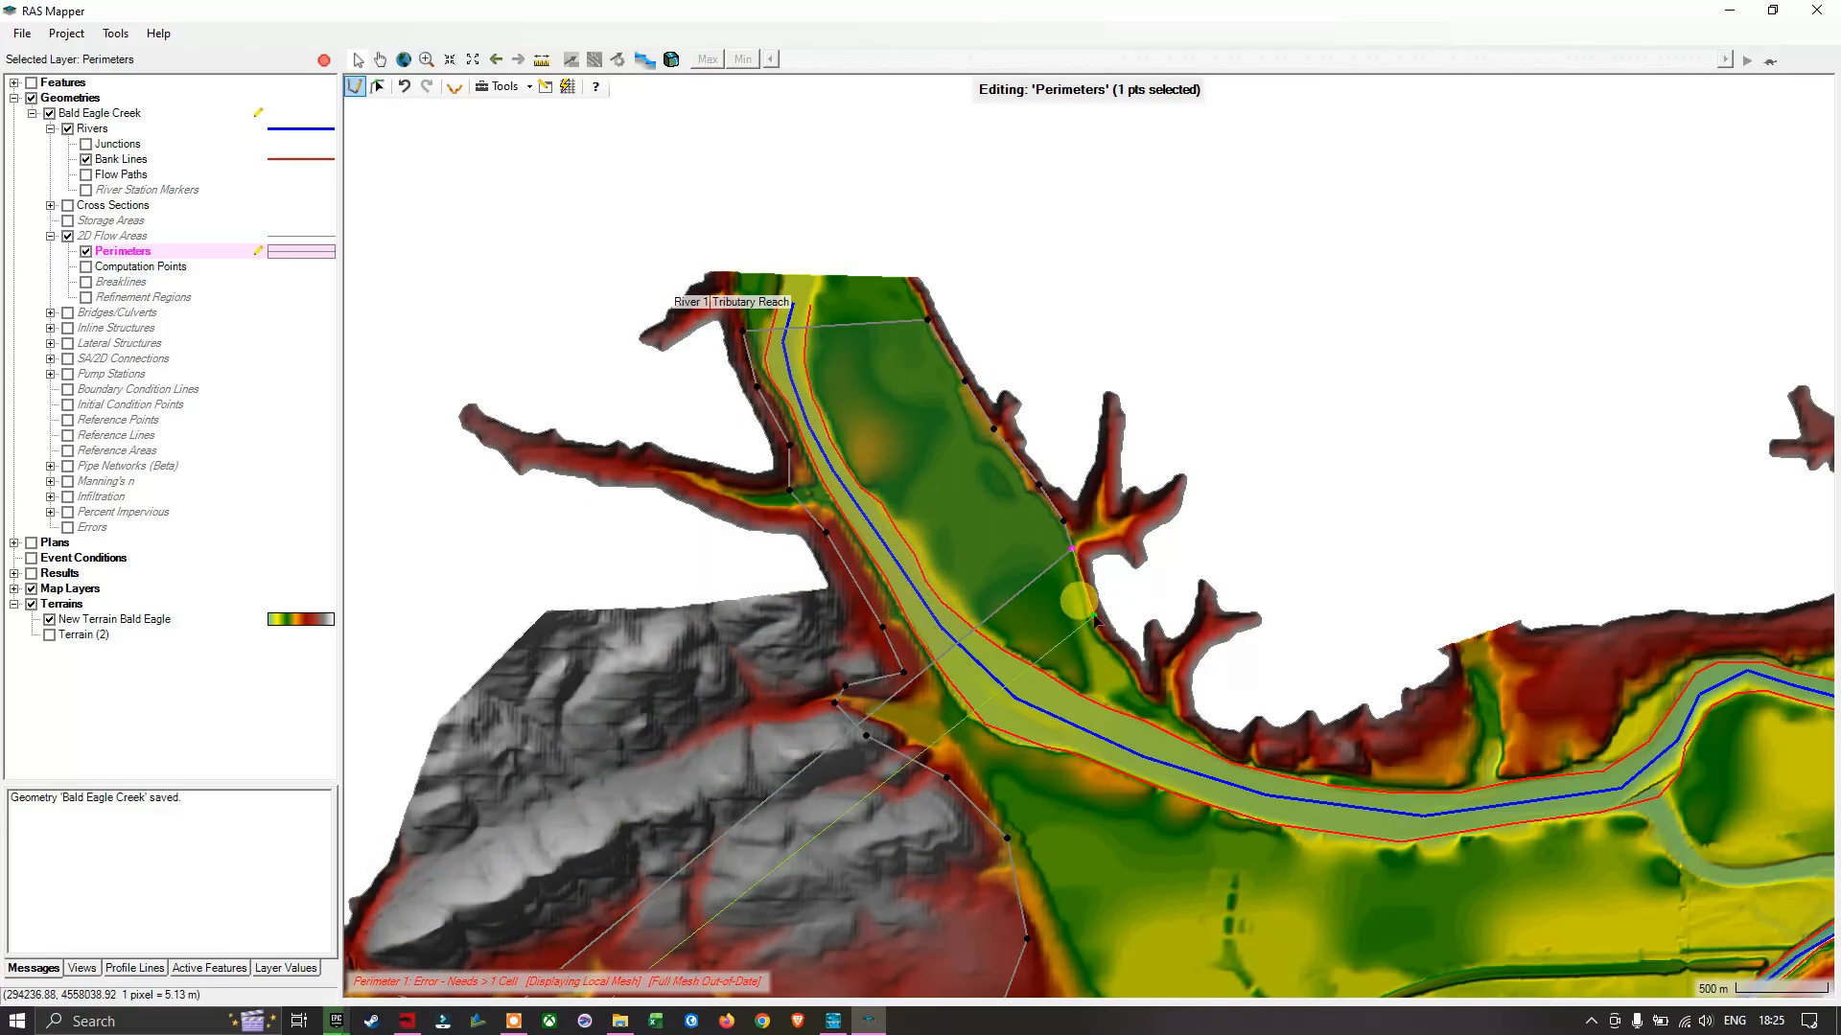
click(1096, 619)
click(1138, 680)
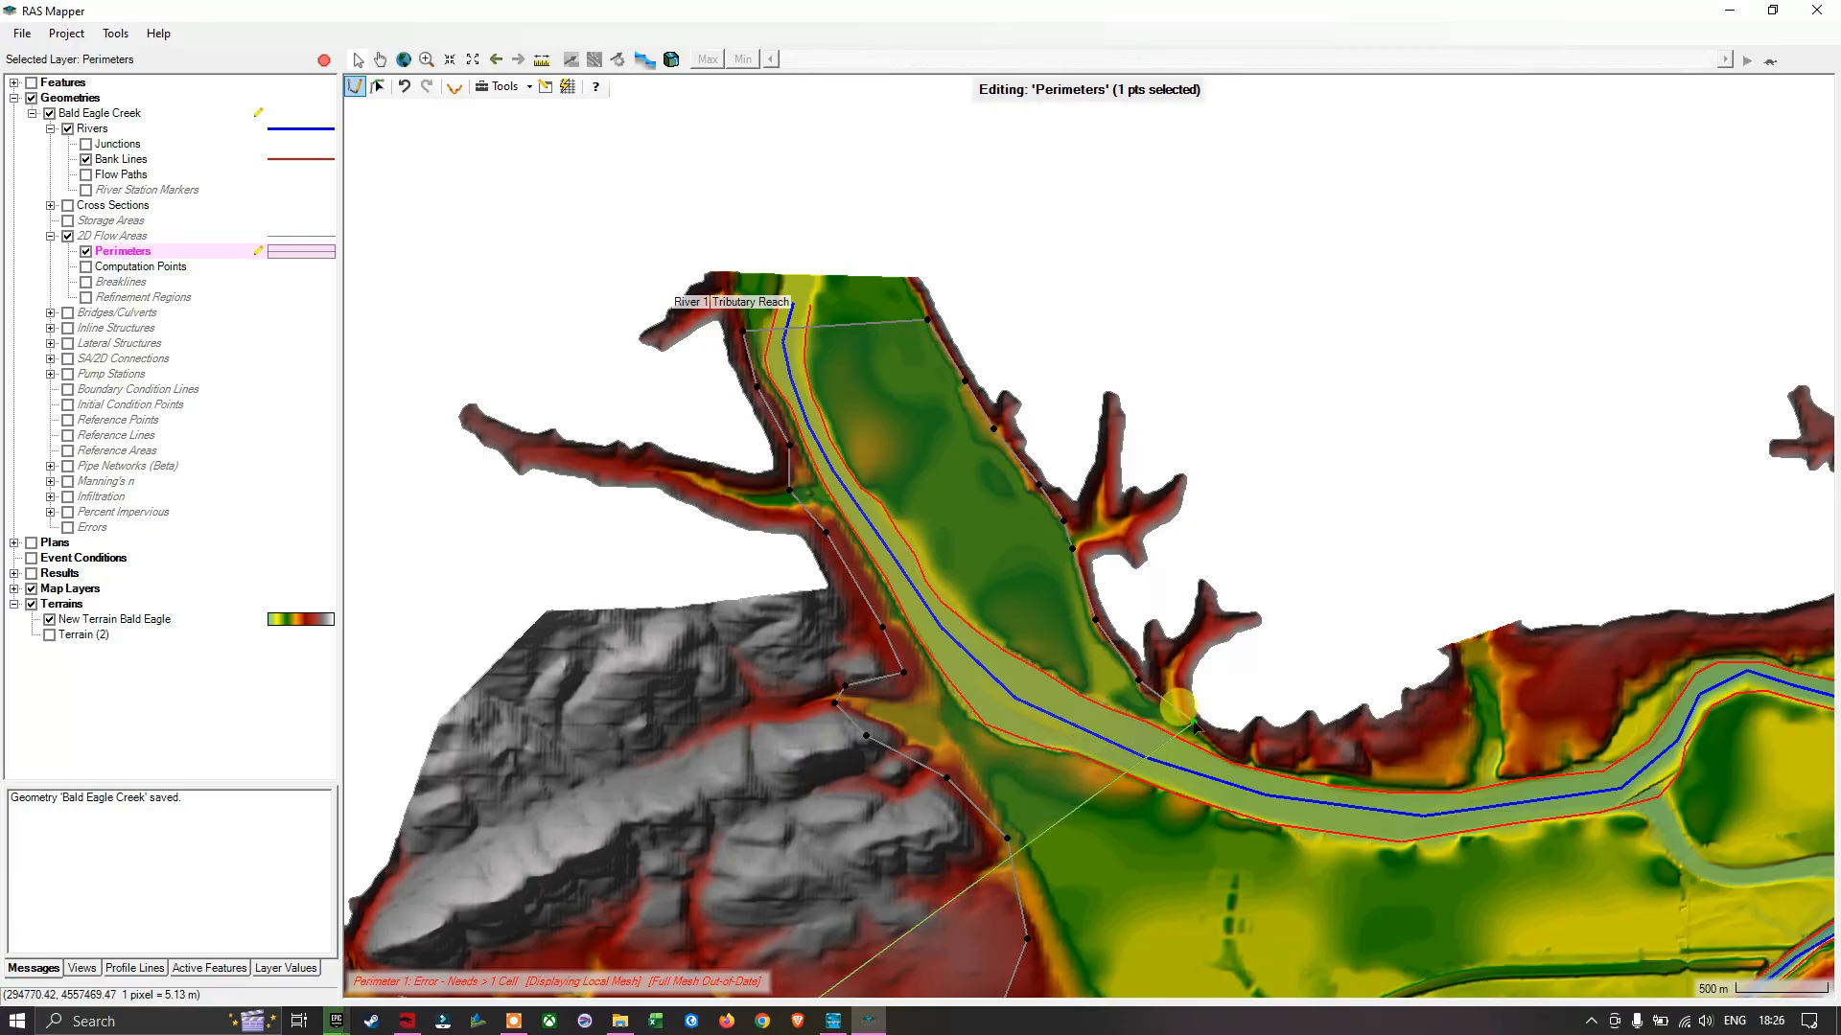
Step: Continue the perimeter east along the slope north of the river below the tributary, crossing the mouth of the narrow side valley
drag(1195, 726, 853, 494)
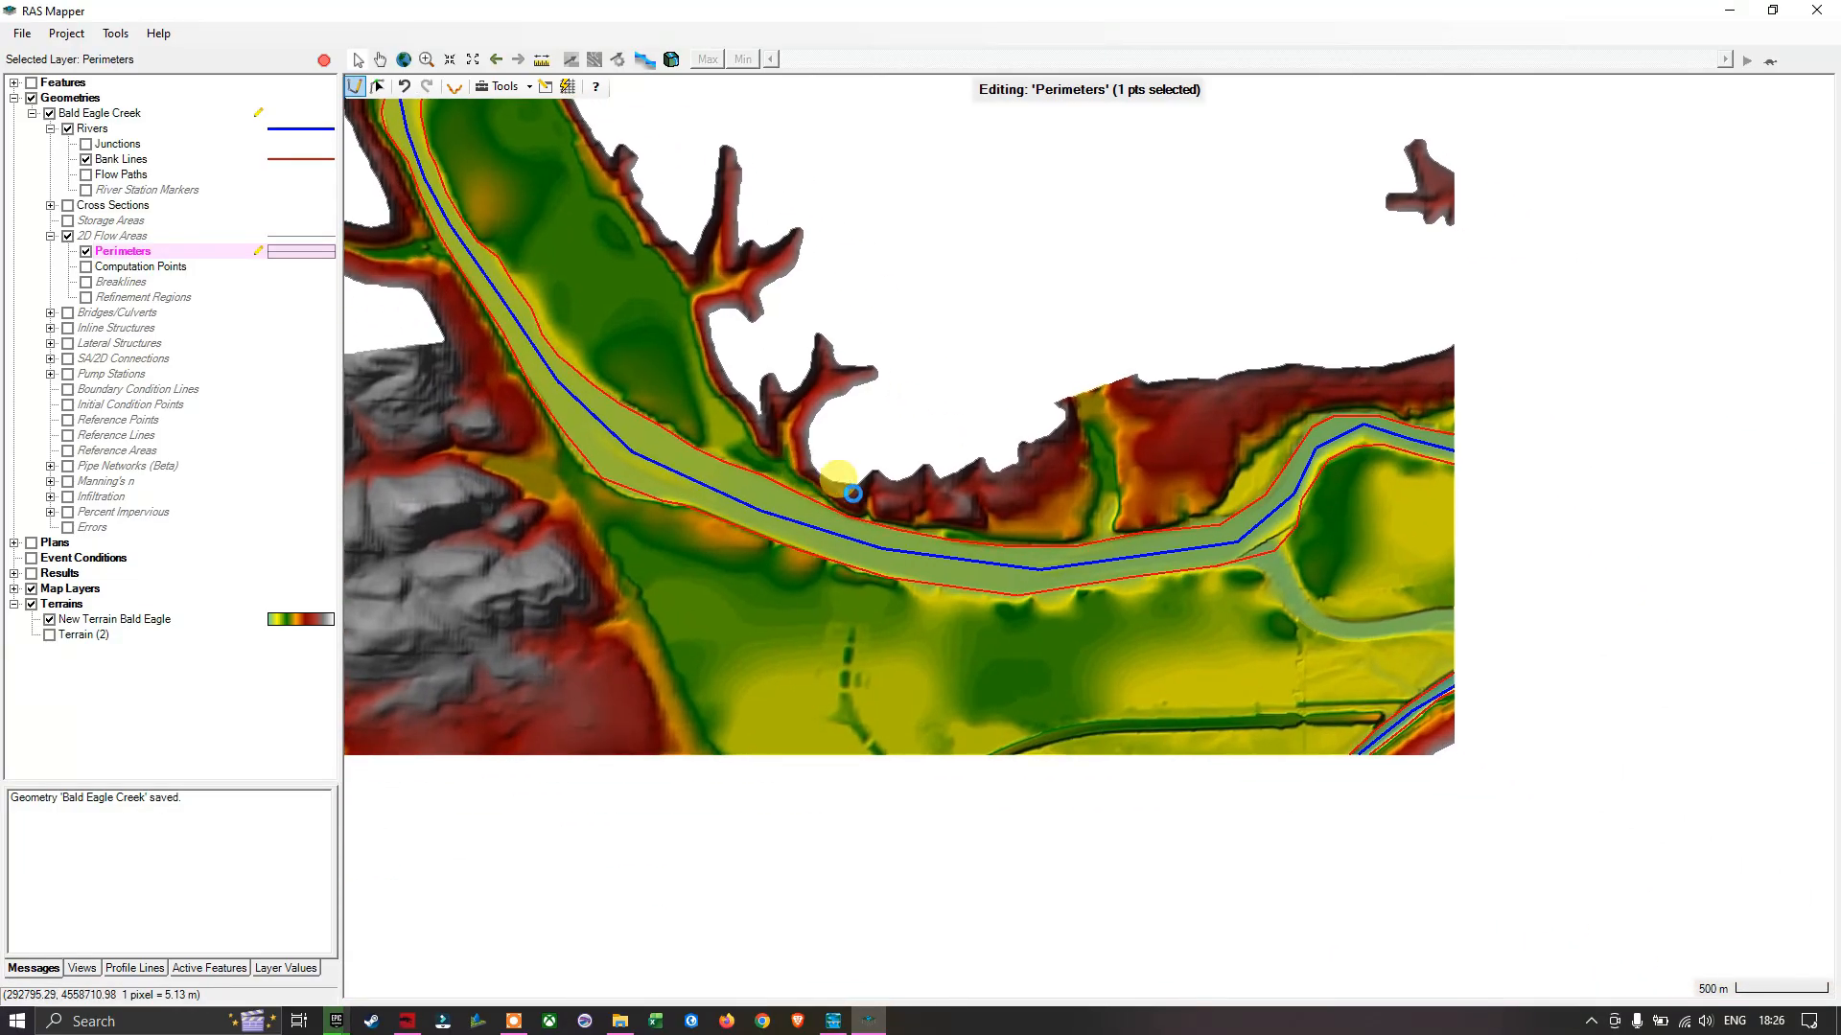
click(852, 496)
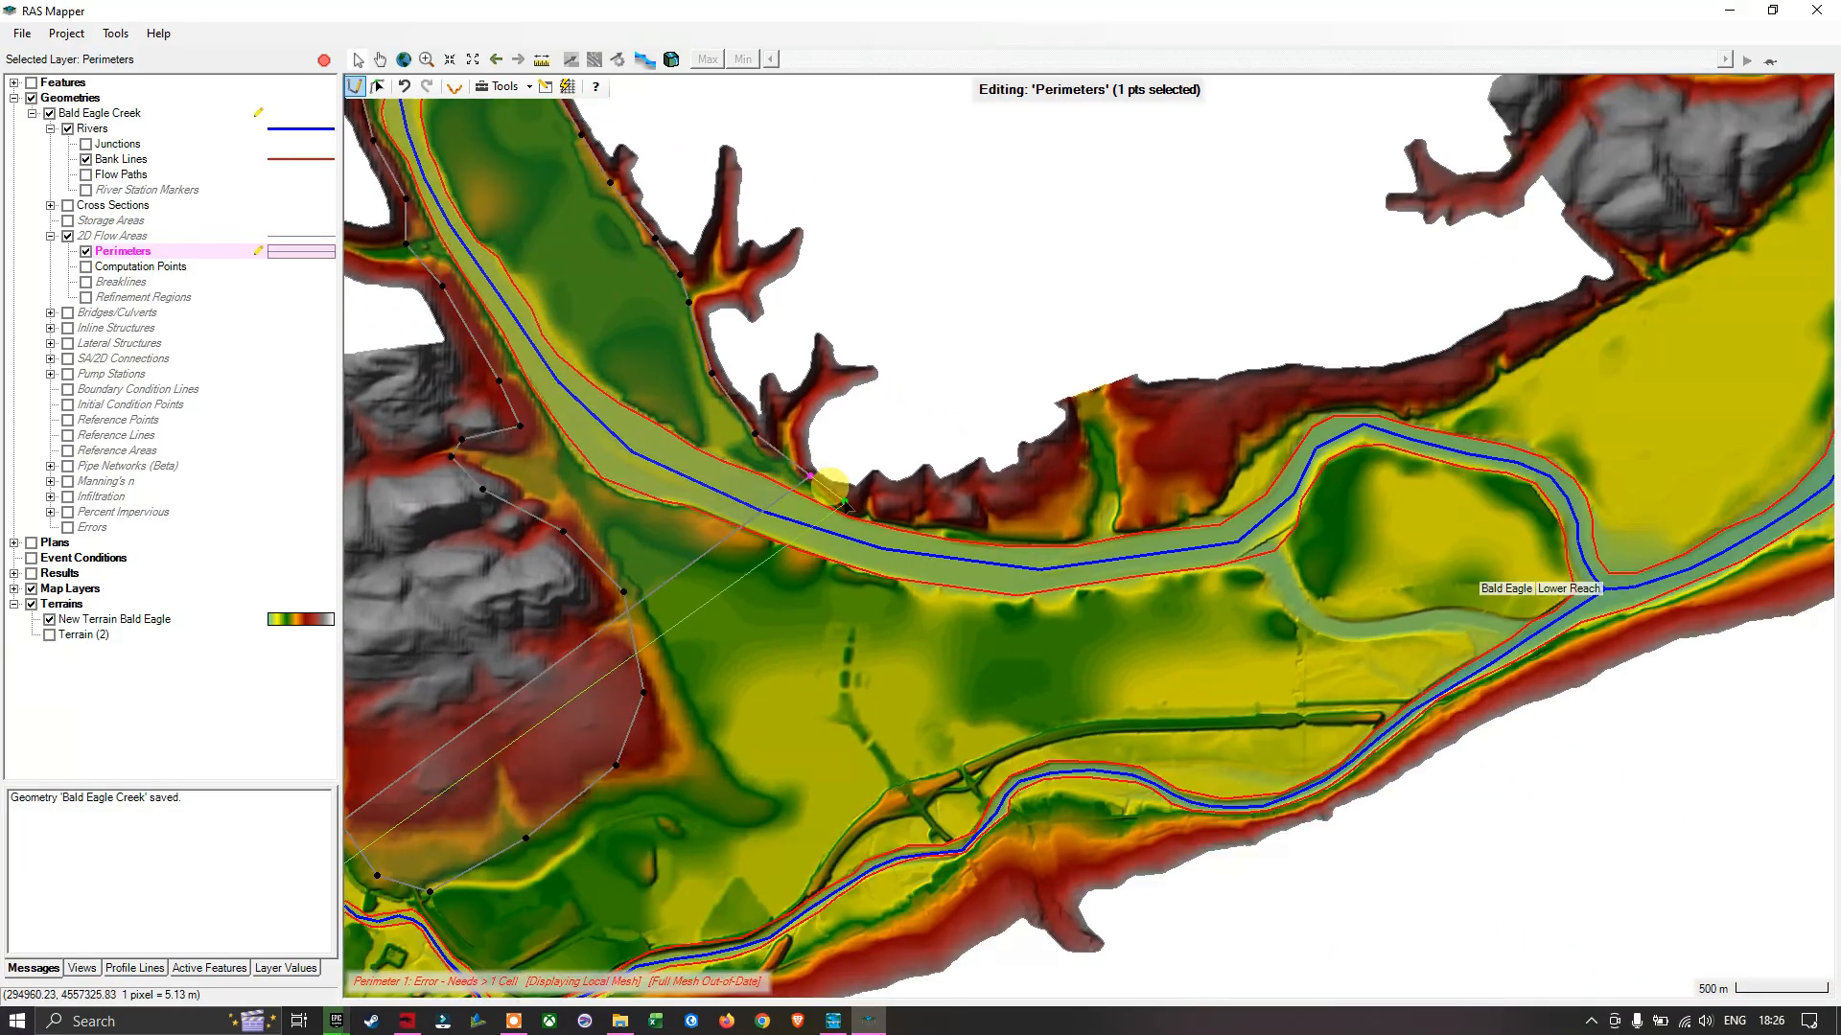
click(970, 514)
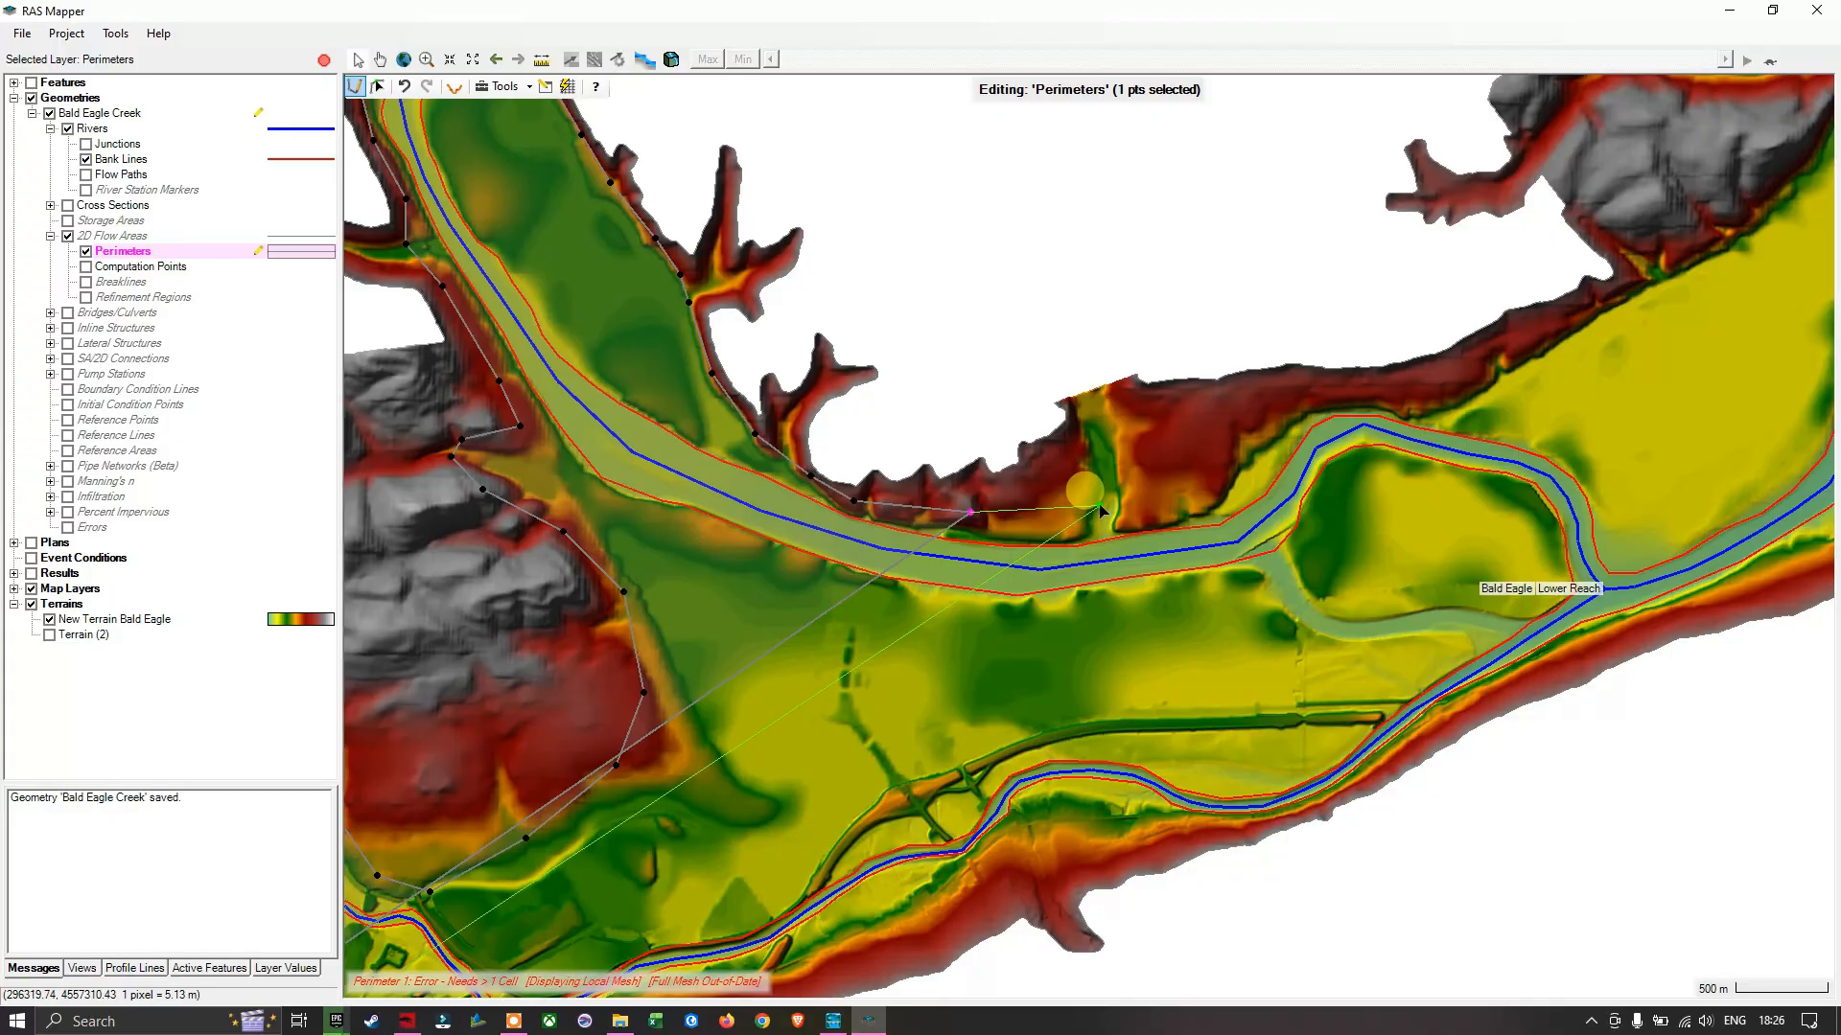
drag(1103, 508, 837, 550)
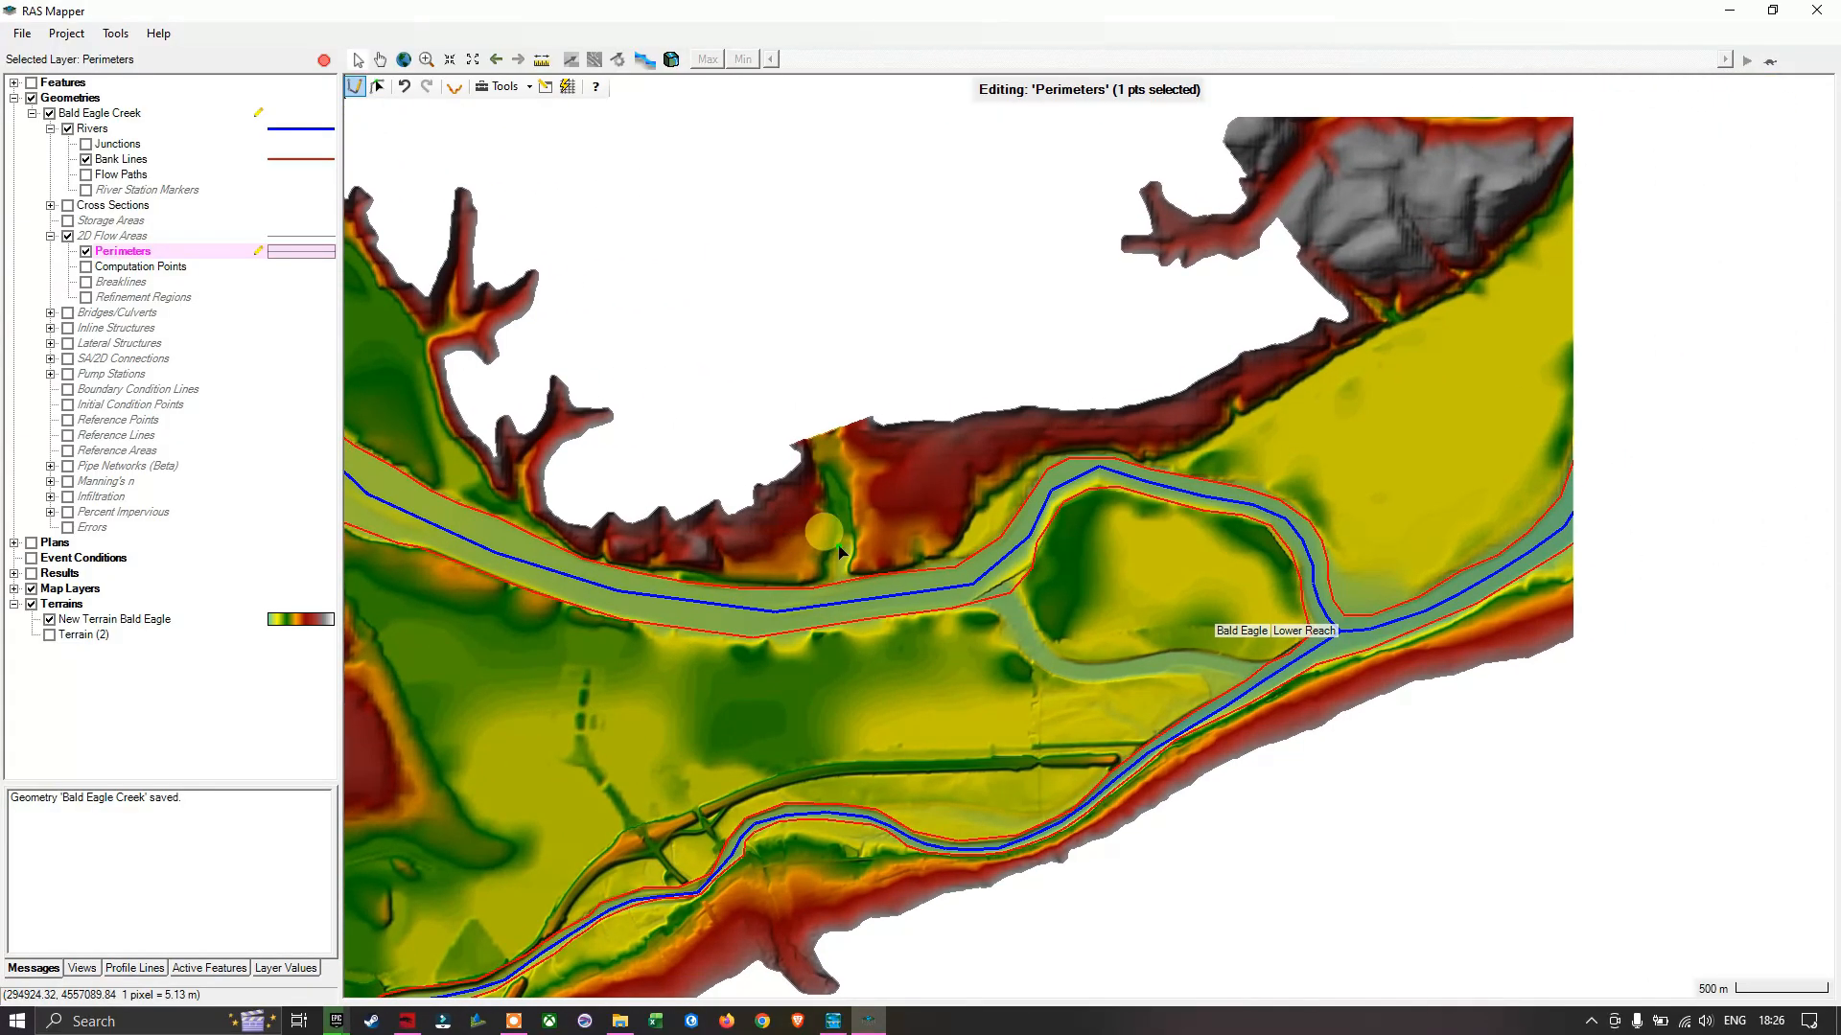
click(884, 549)
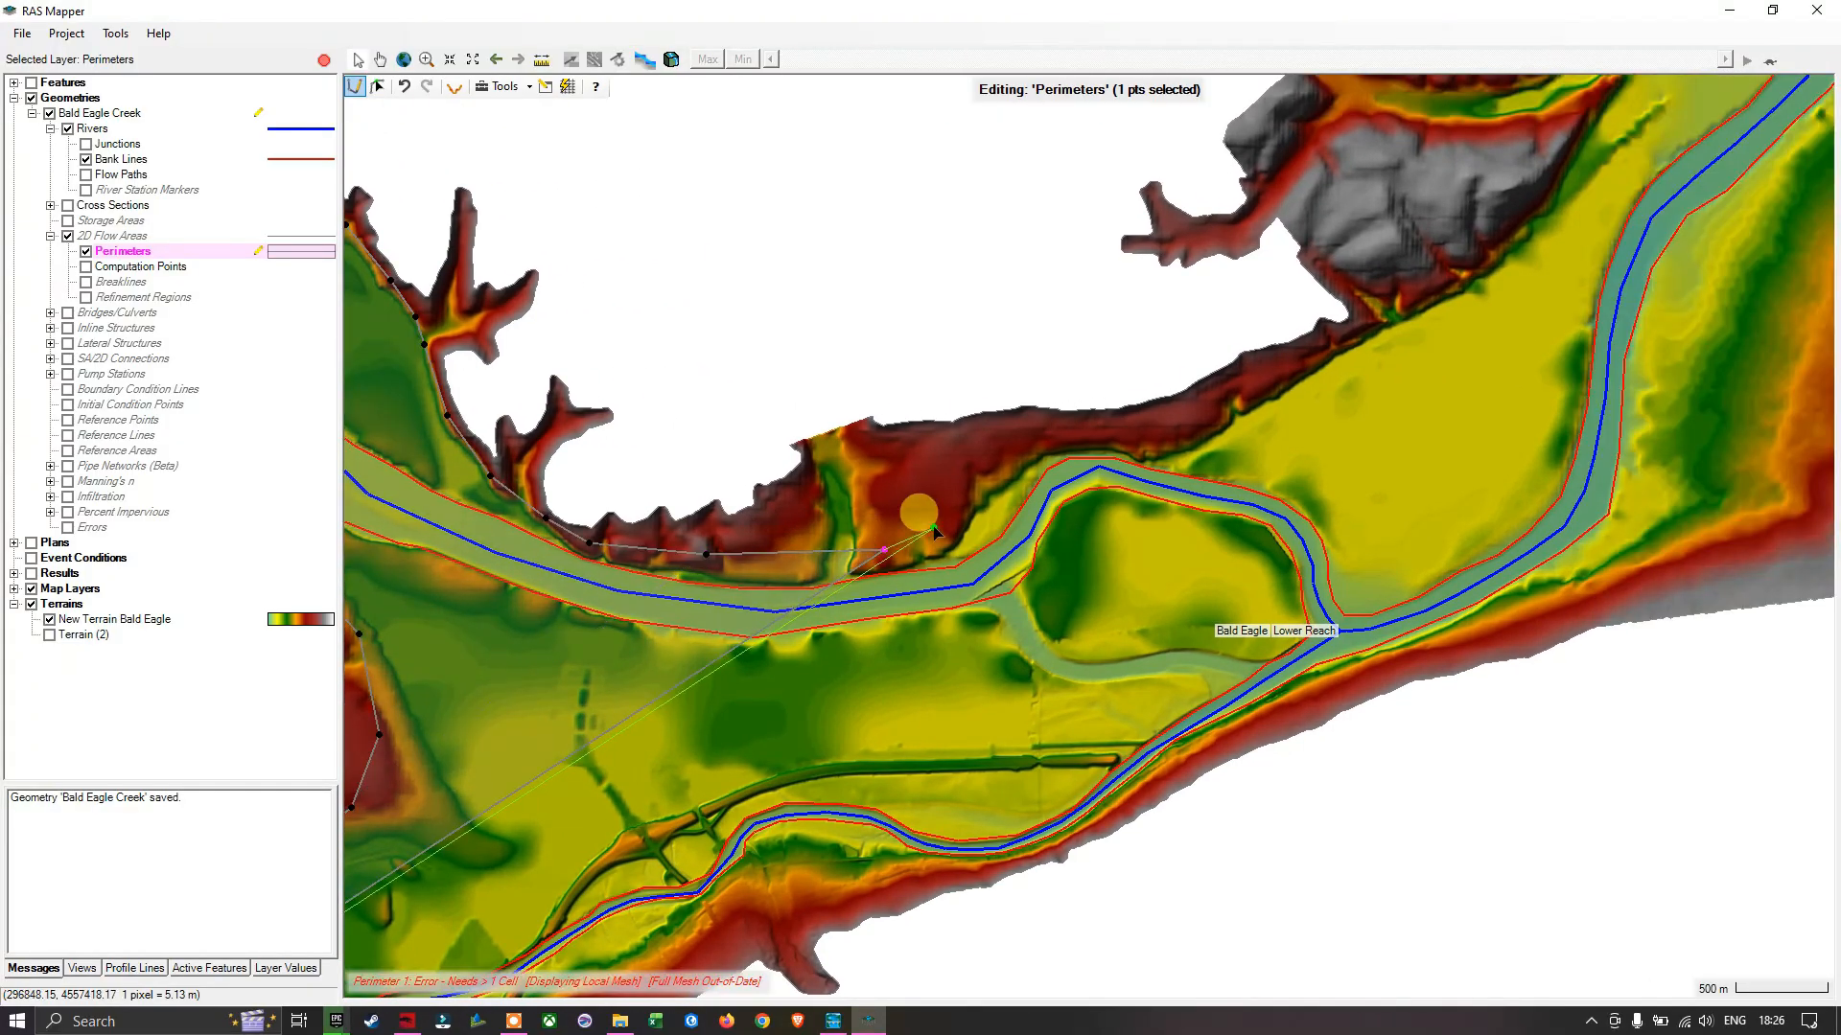
Step: Follow the northern slope around the river's northward bend and northeast to the edge of the wide floodplain
click(935, 527)
click(973, 476)
click(1021, 449)
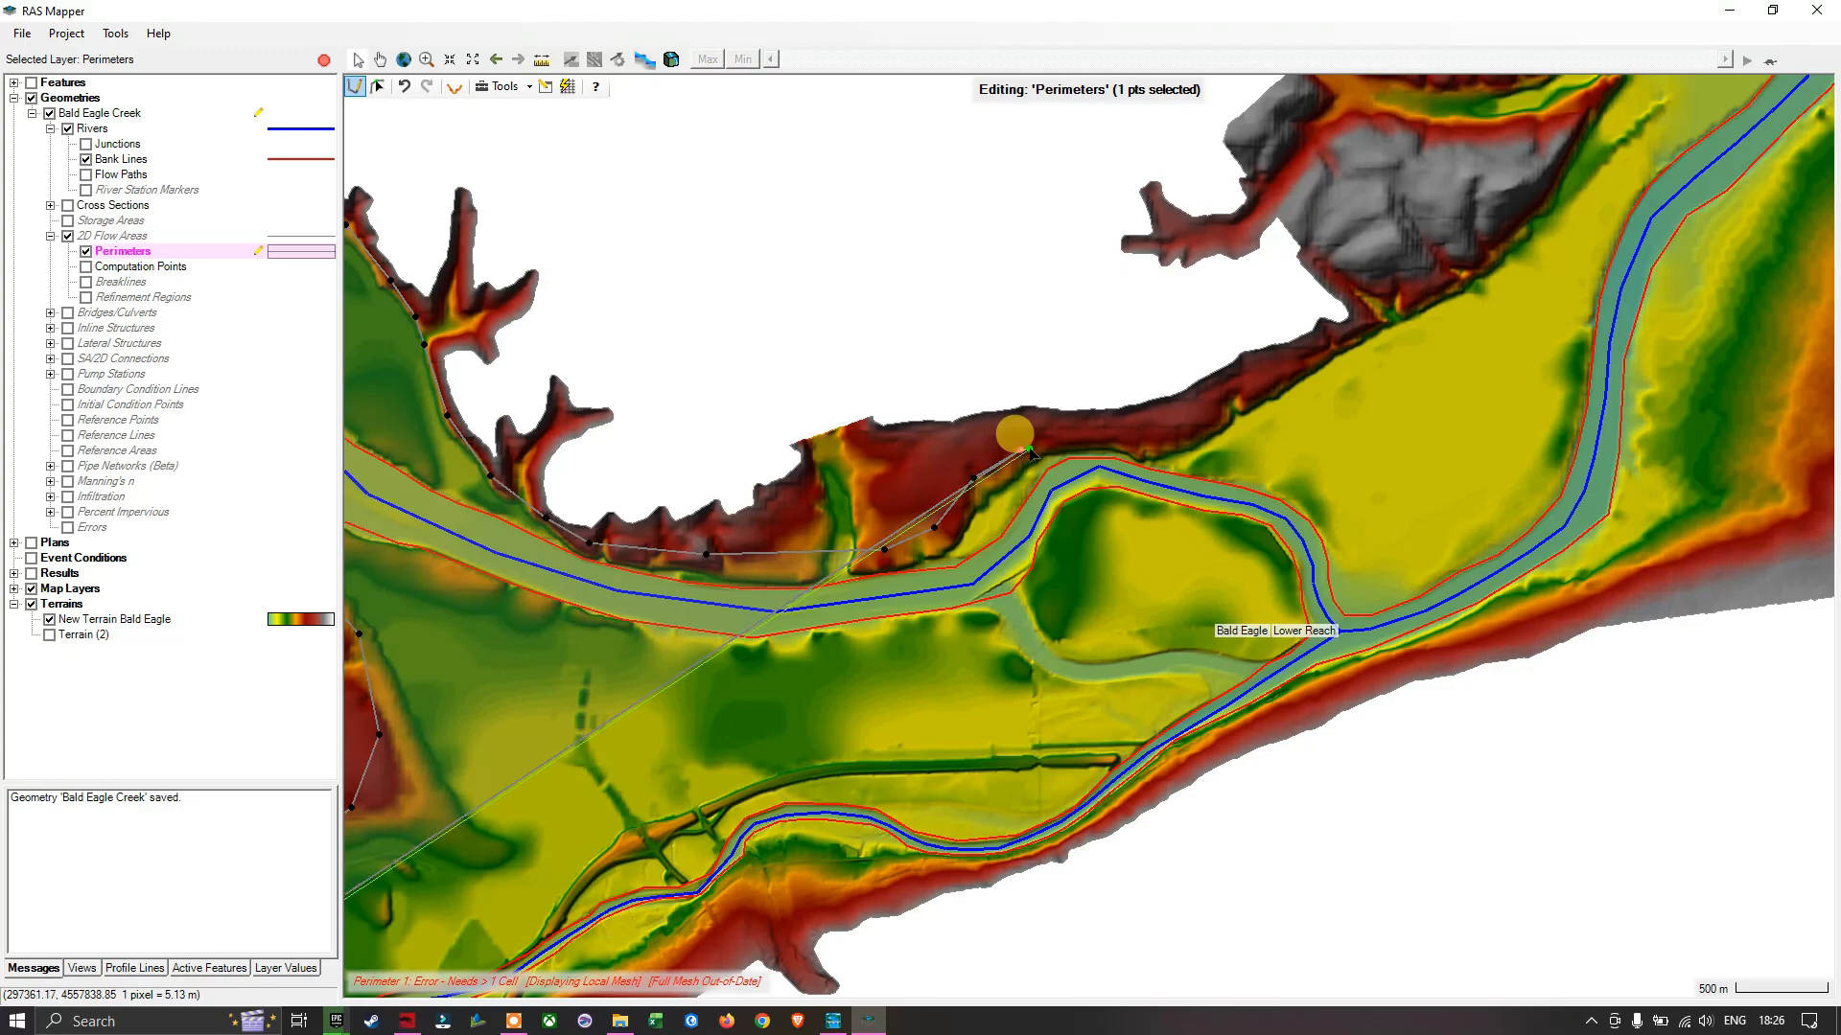
click(1098, 432)
click(1174, 443)
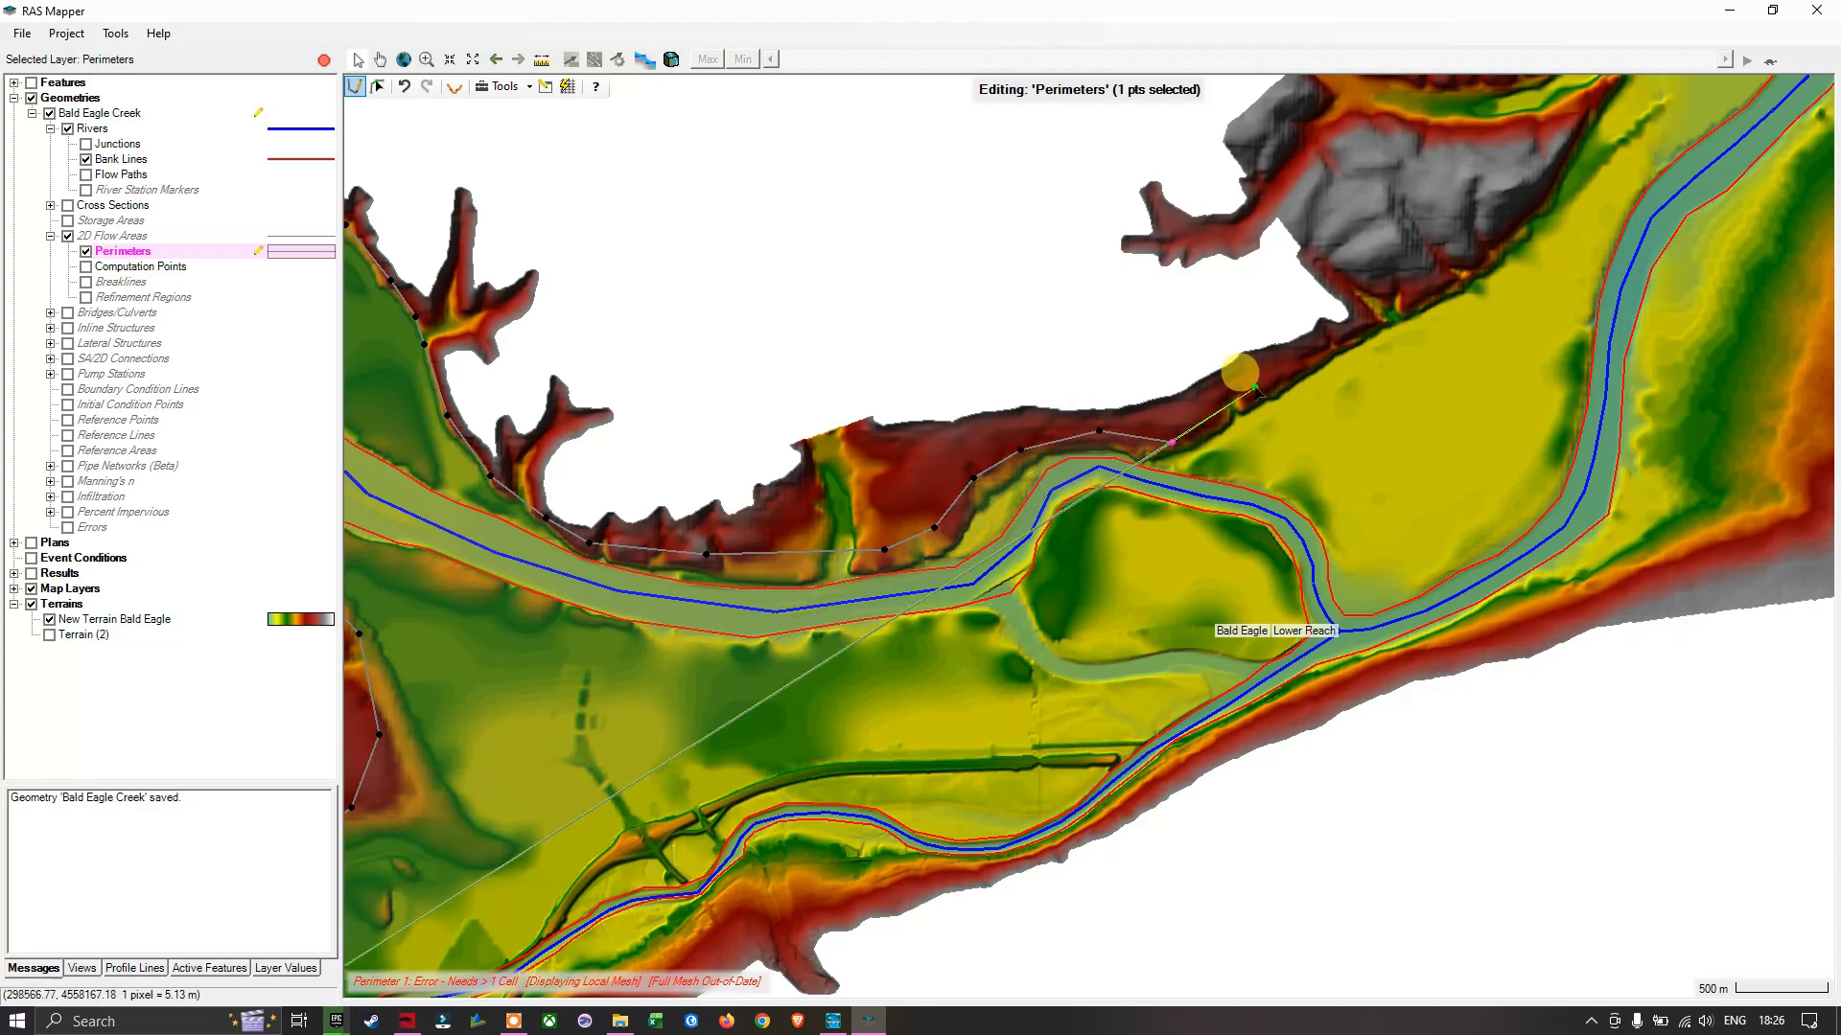
click(1258, 392)
Step: Run the perimeter northeast along the wide floodplain's northern edge and up the southeastern foot of the grey hill
drag(1287, 389, 805, 633)
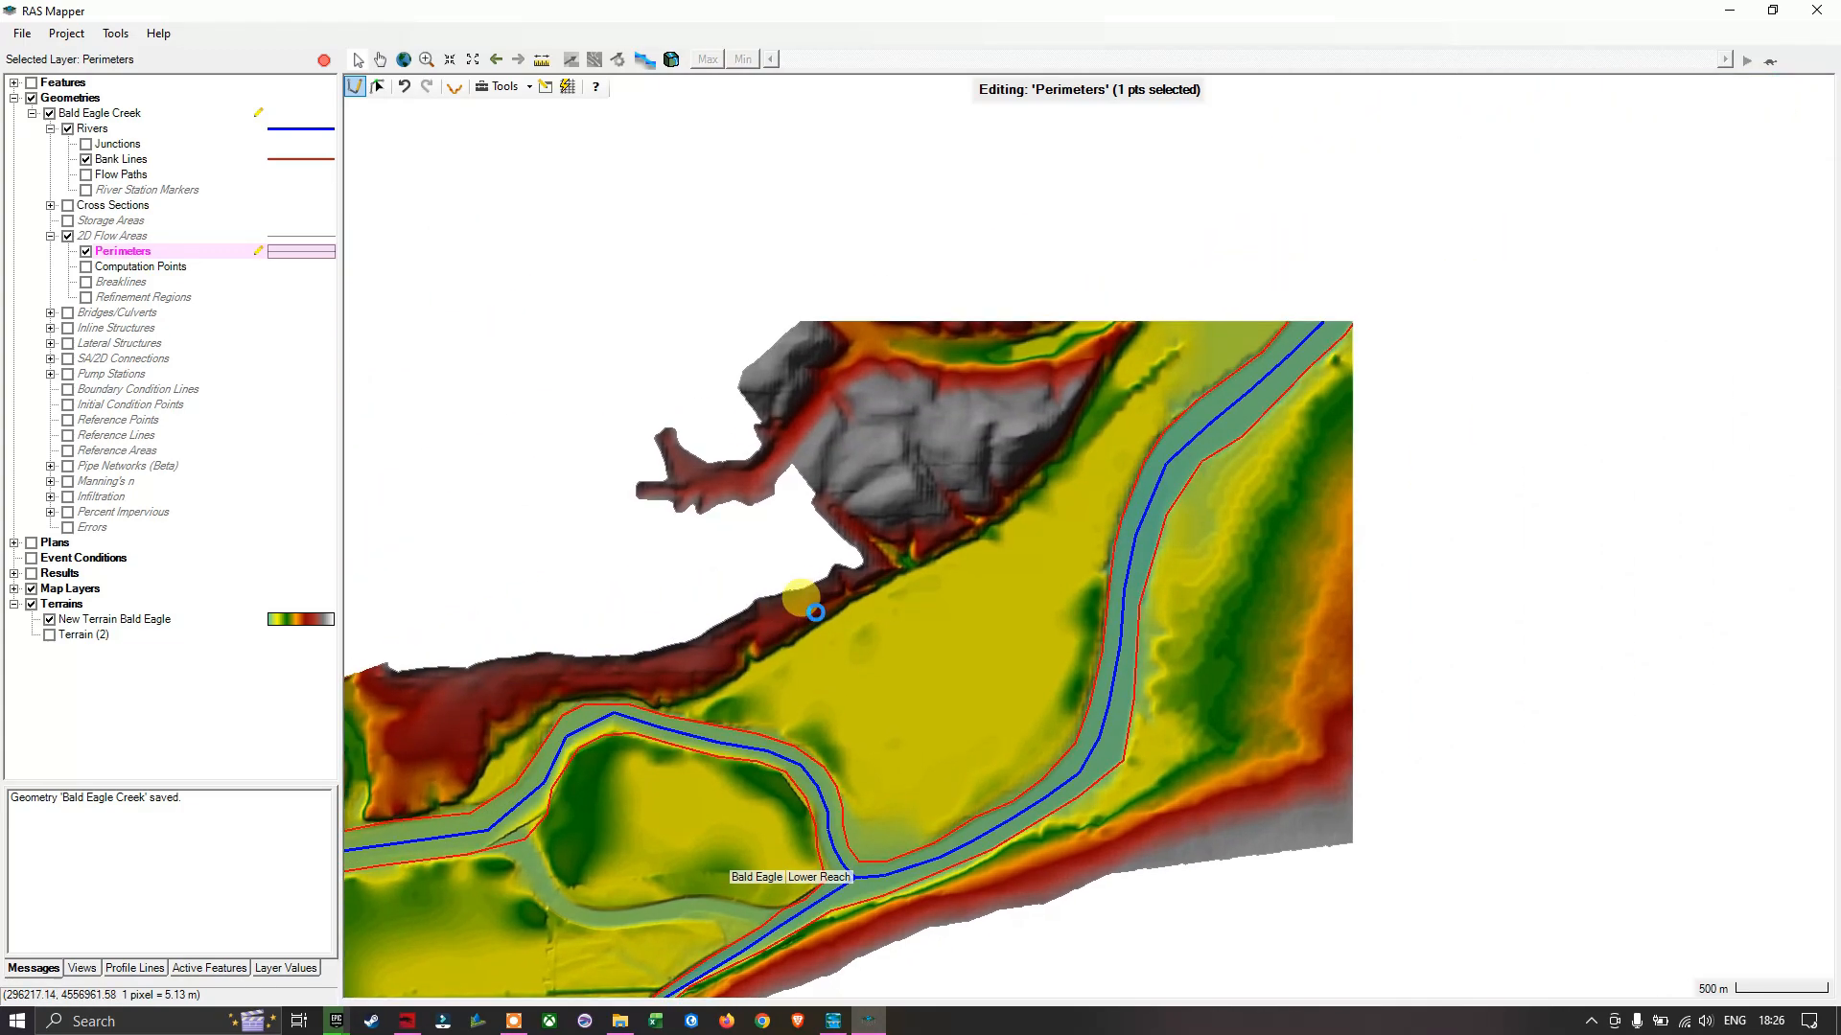
click(818, 610)
click(961, 532)
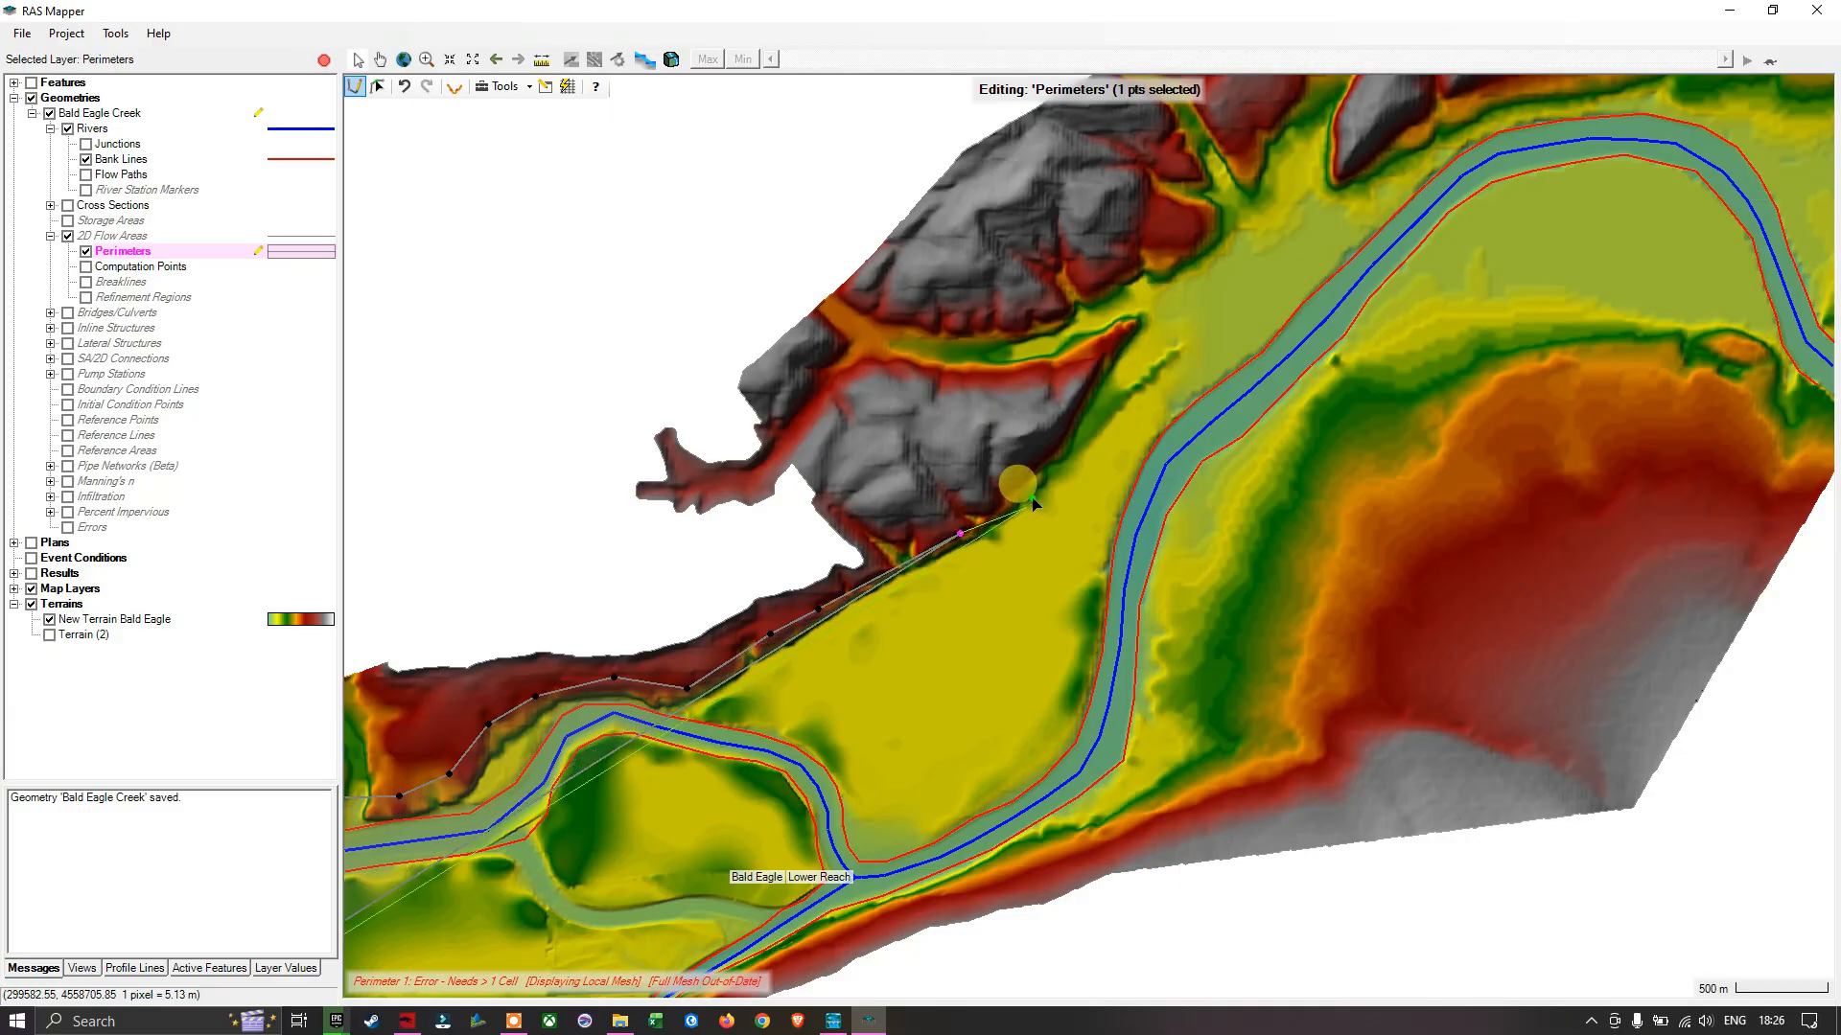
click(1037, 476)
click(1059, 422)
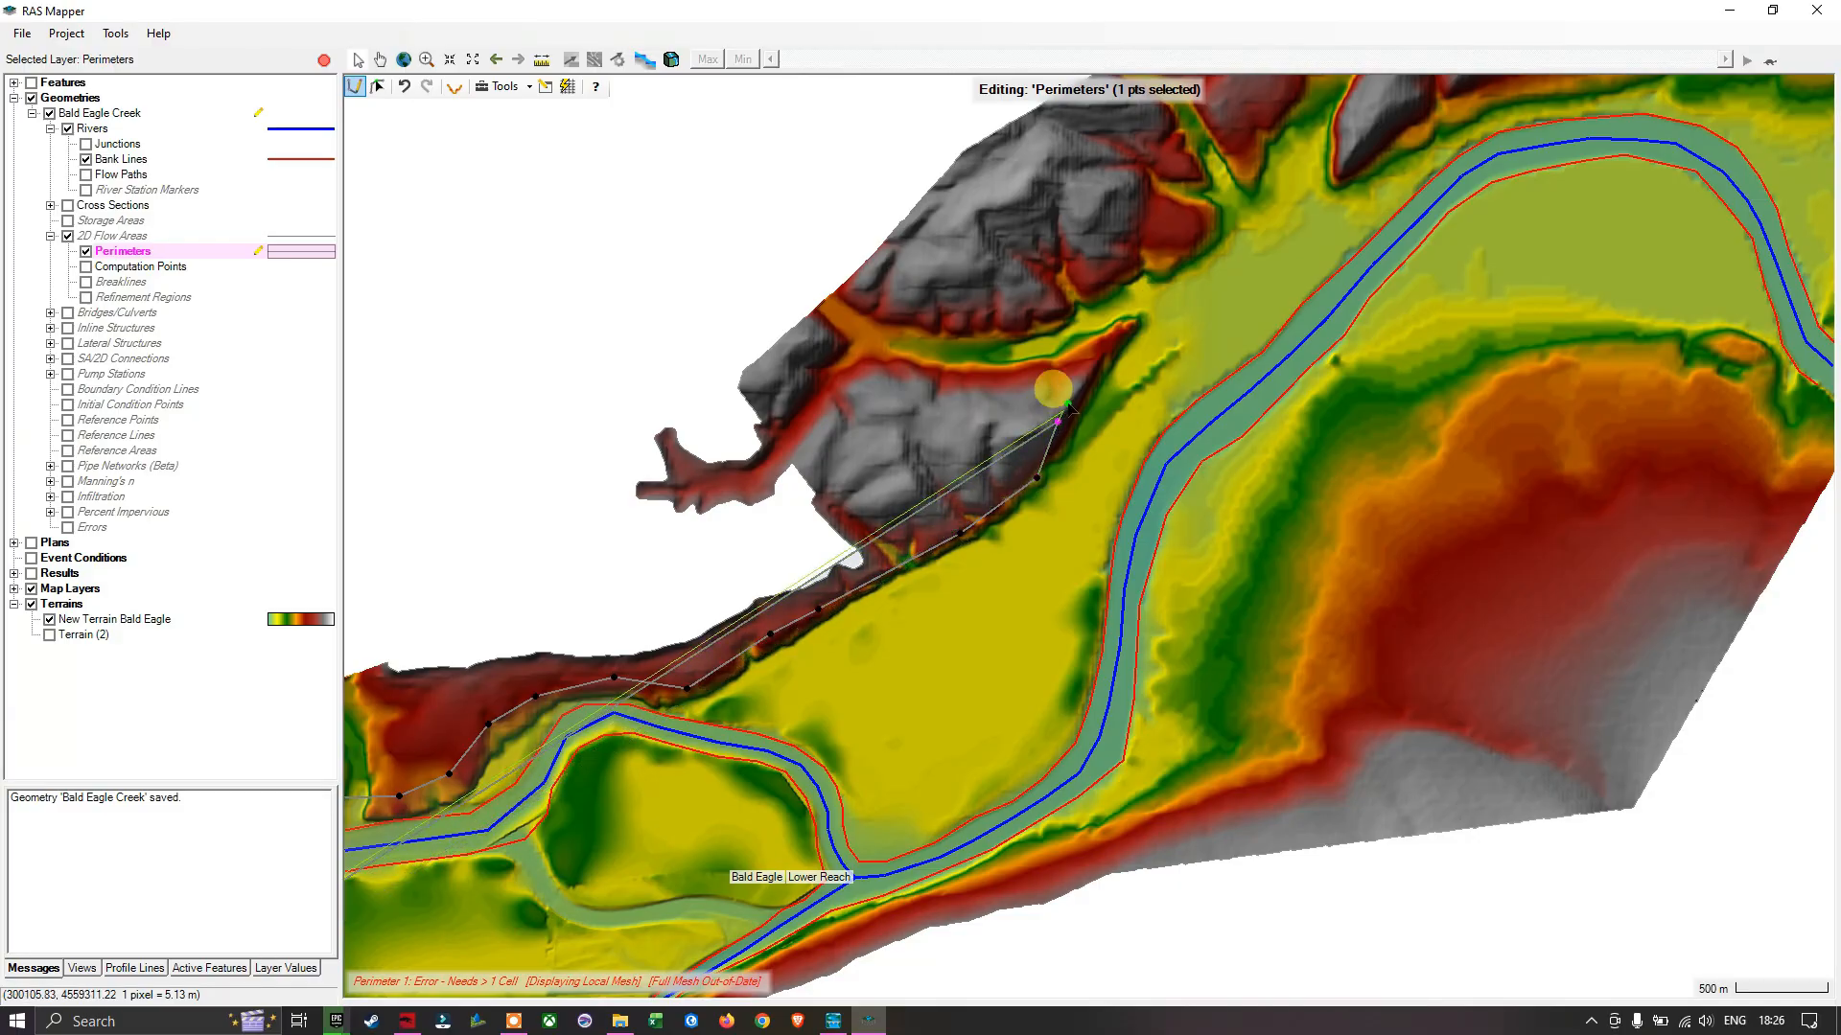
click(1089, 369)
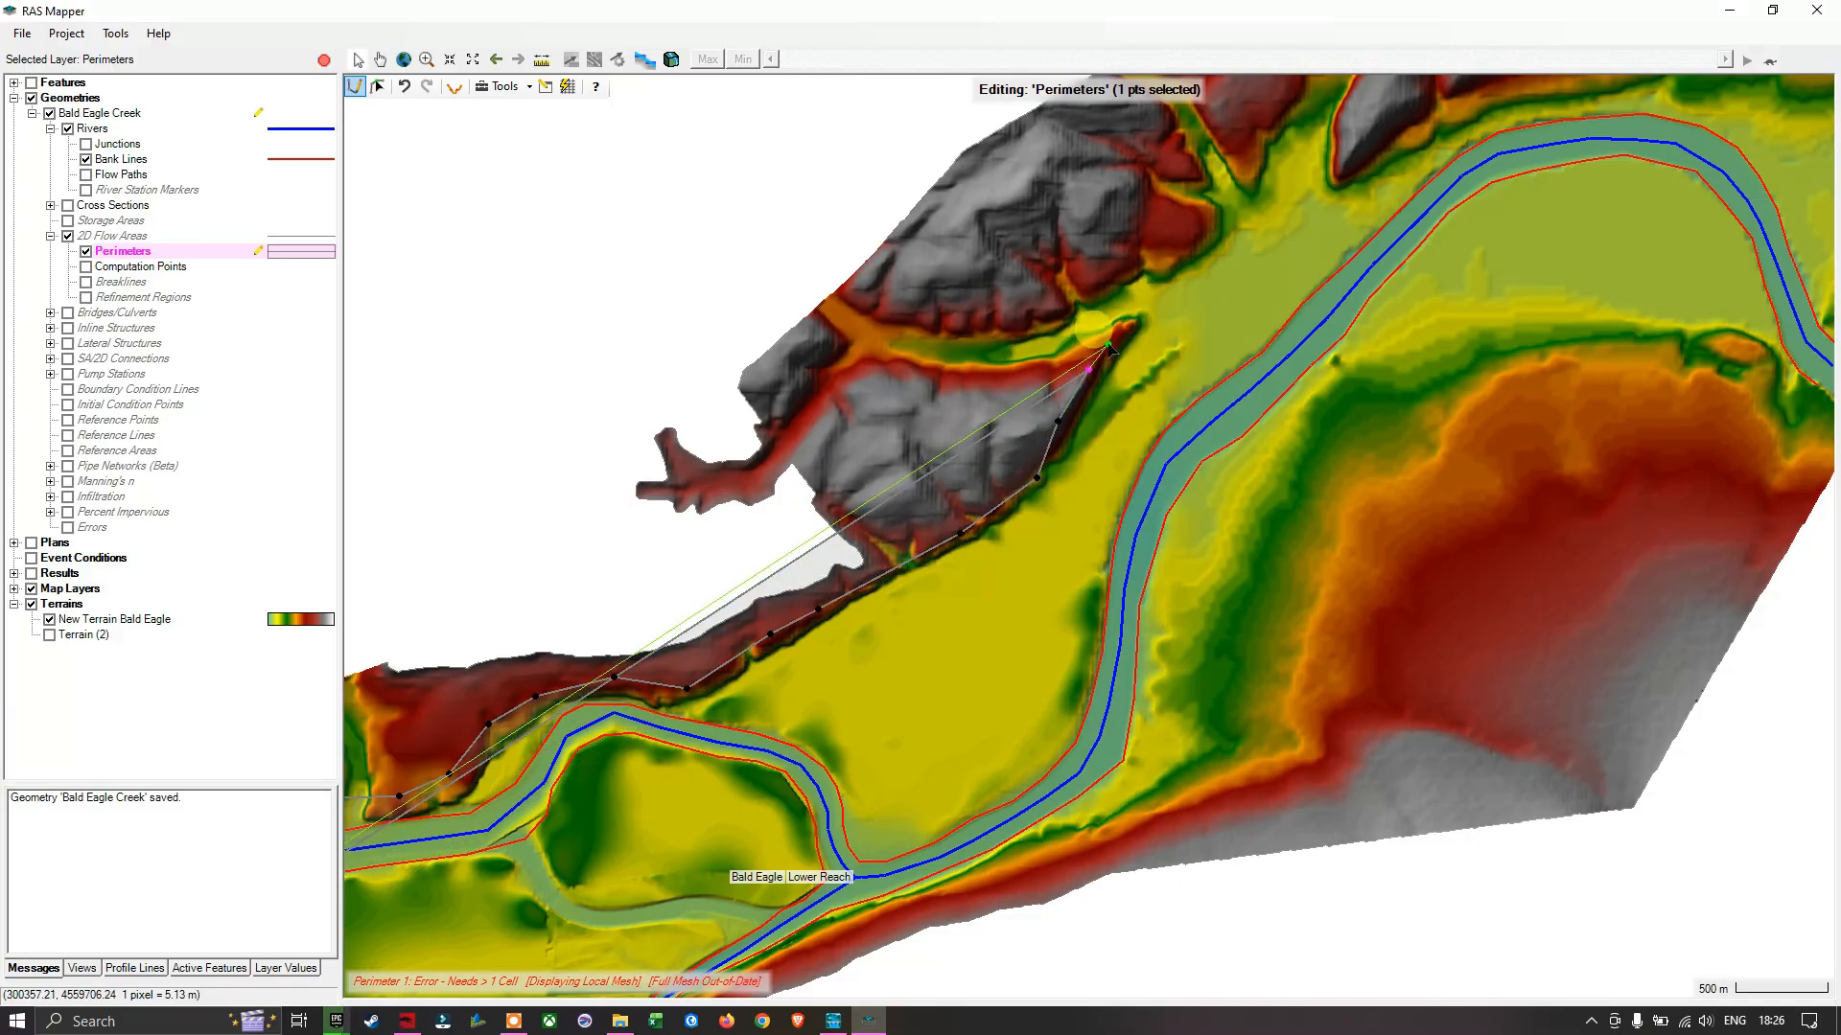
Step: Carry the perimeter past the hill's pointed northeastern tip and across the mouths of the next two side valleys
click(1110, 342)
click(1130, 314)
click(1152, 269)
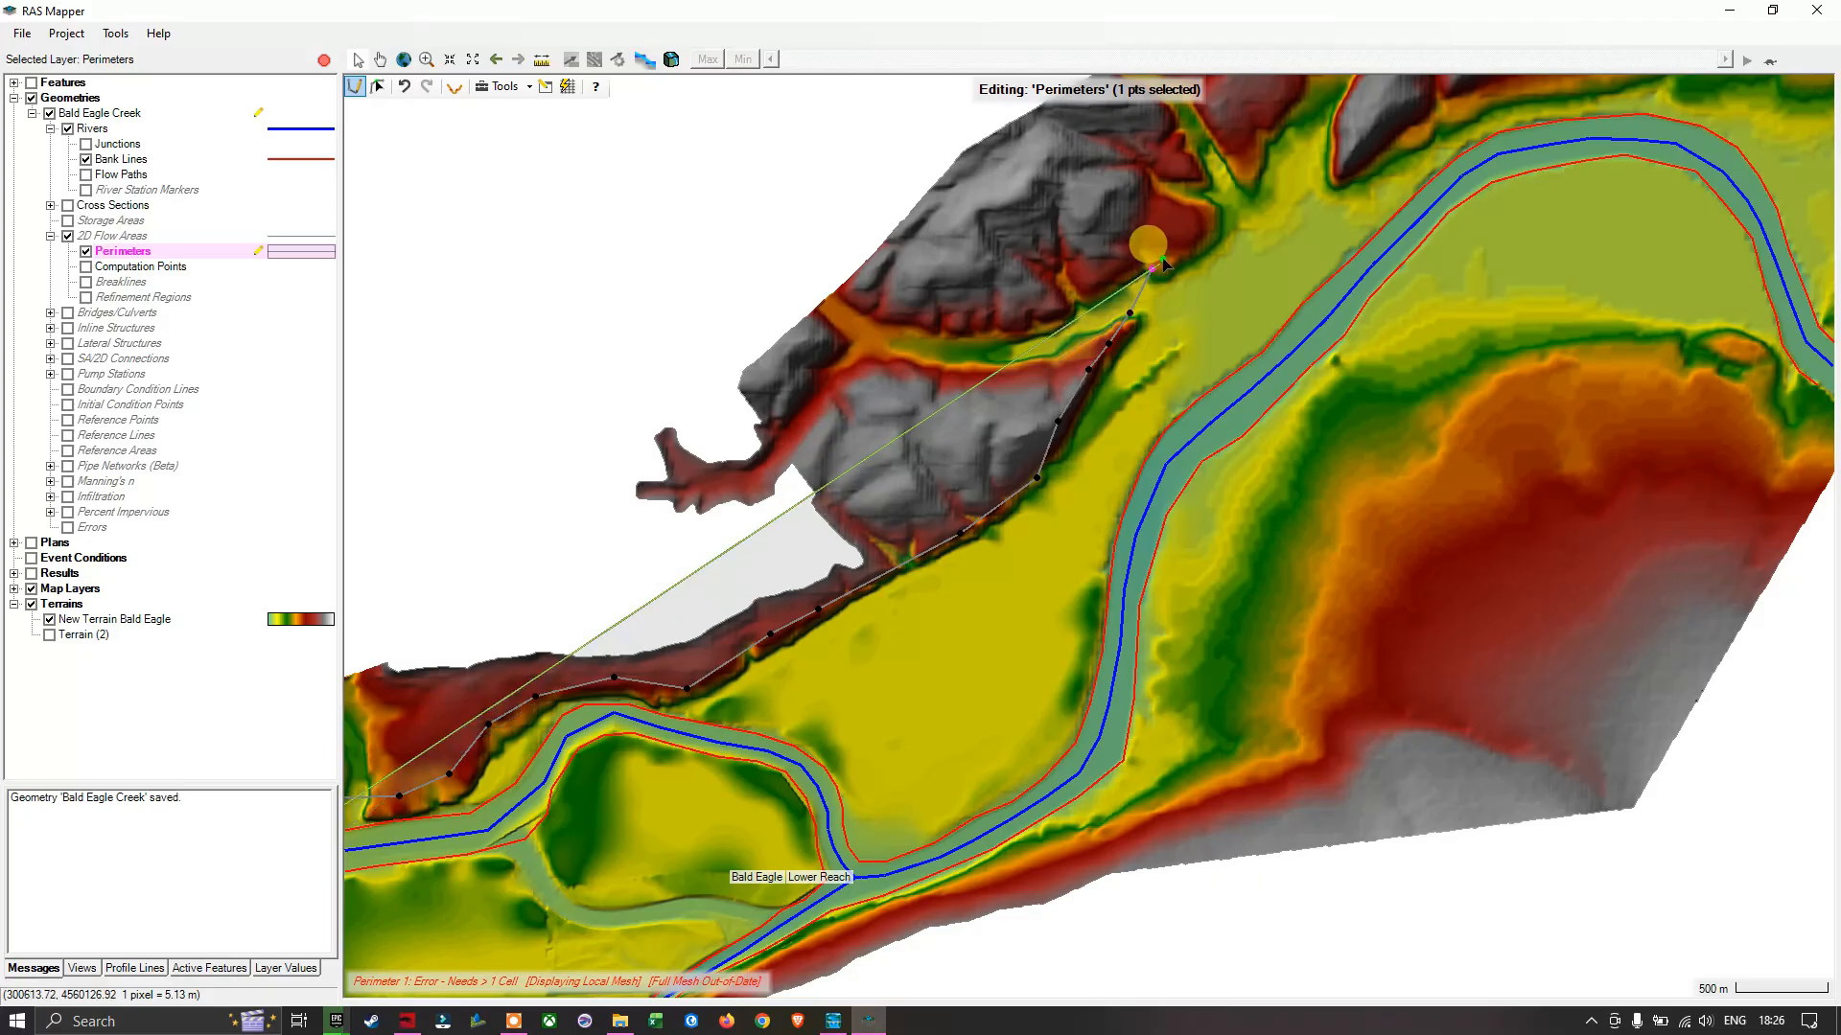
click(1181, 238)
drag(1187, 242, 796, 692)
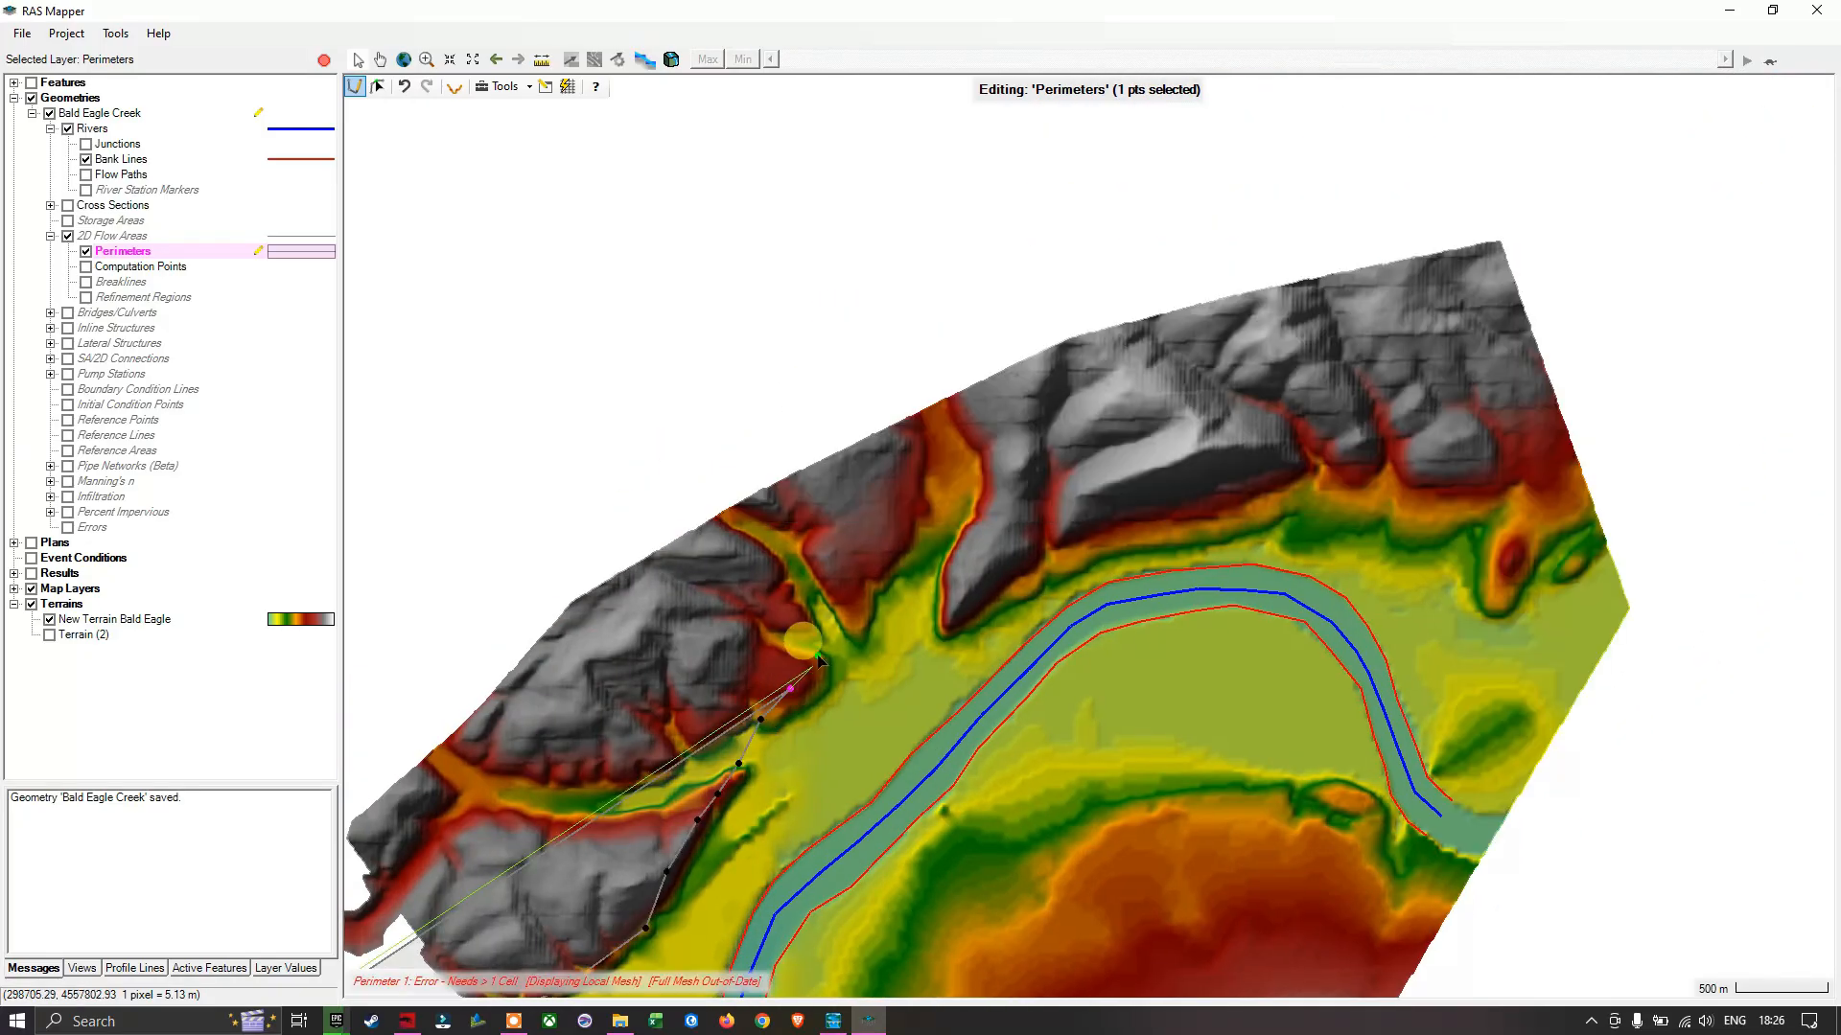
click(846, 626)
click(883, 599)
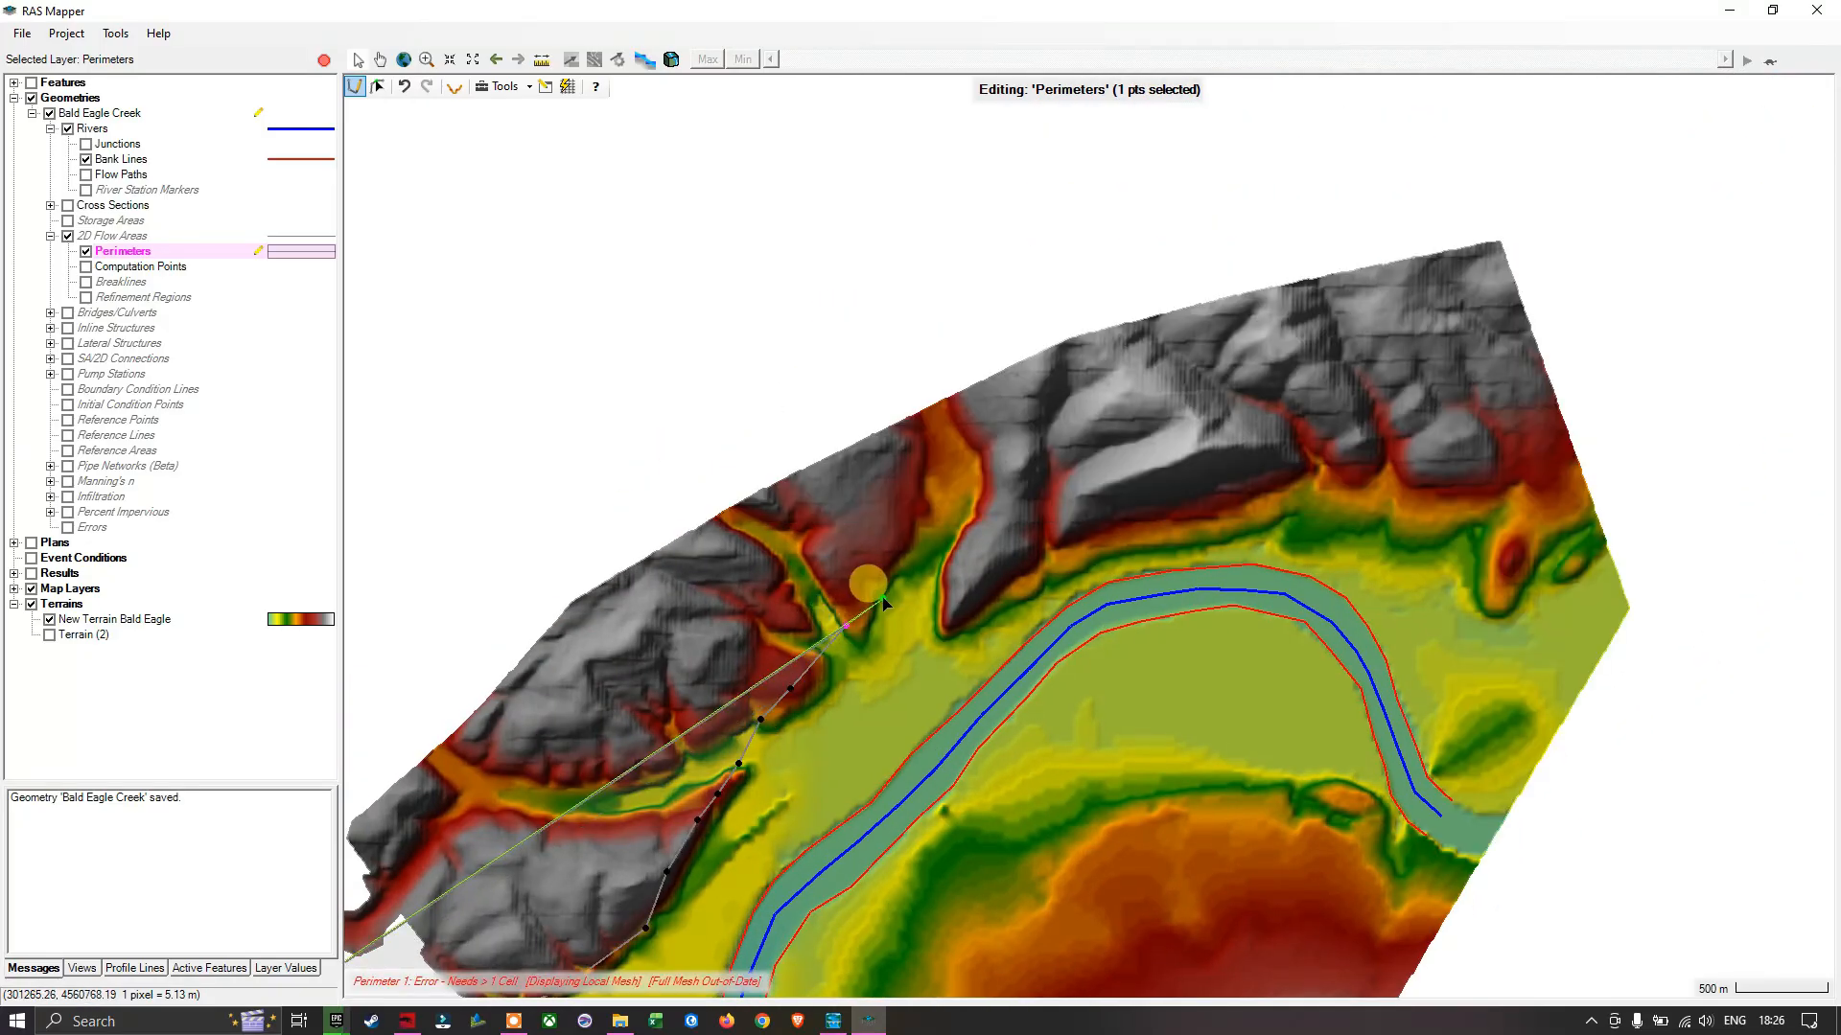
Step: Trace the foot of the northern hills above the large river bend, east to near the terrain's eastern edge
click(968, 566)
click(1008, 575)
click(1074, 553)
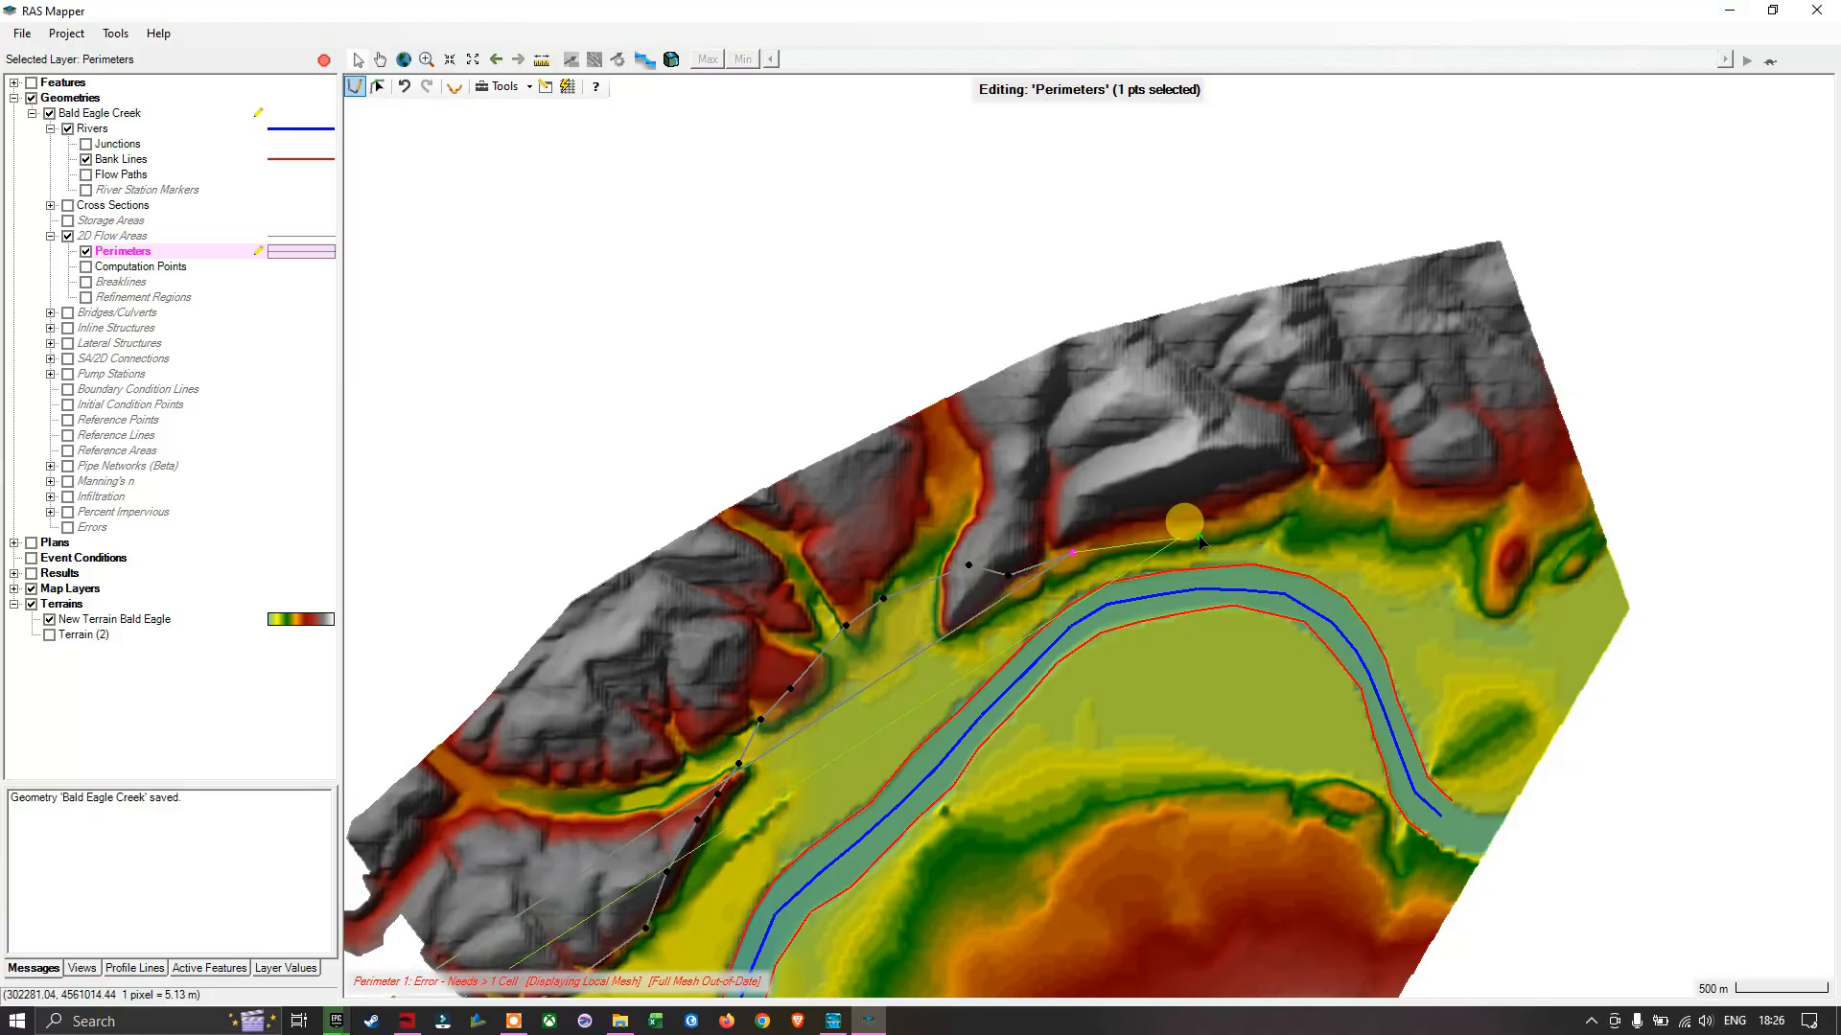
click(1231, 521)
click(1320, 494)
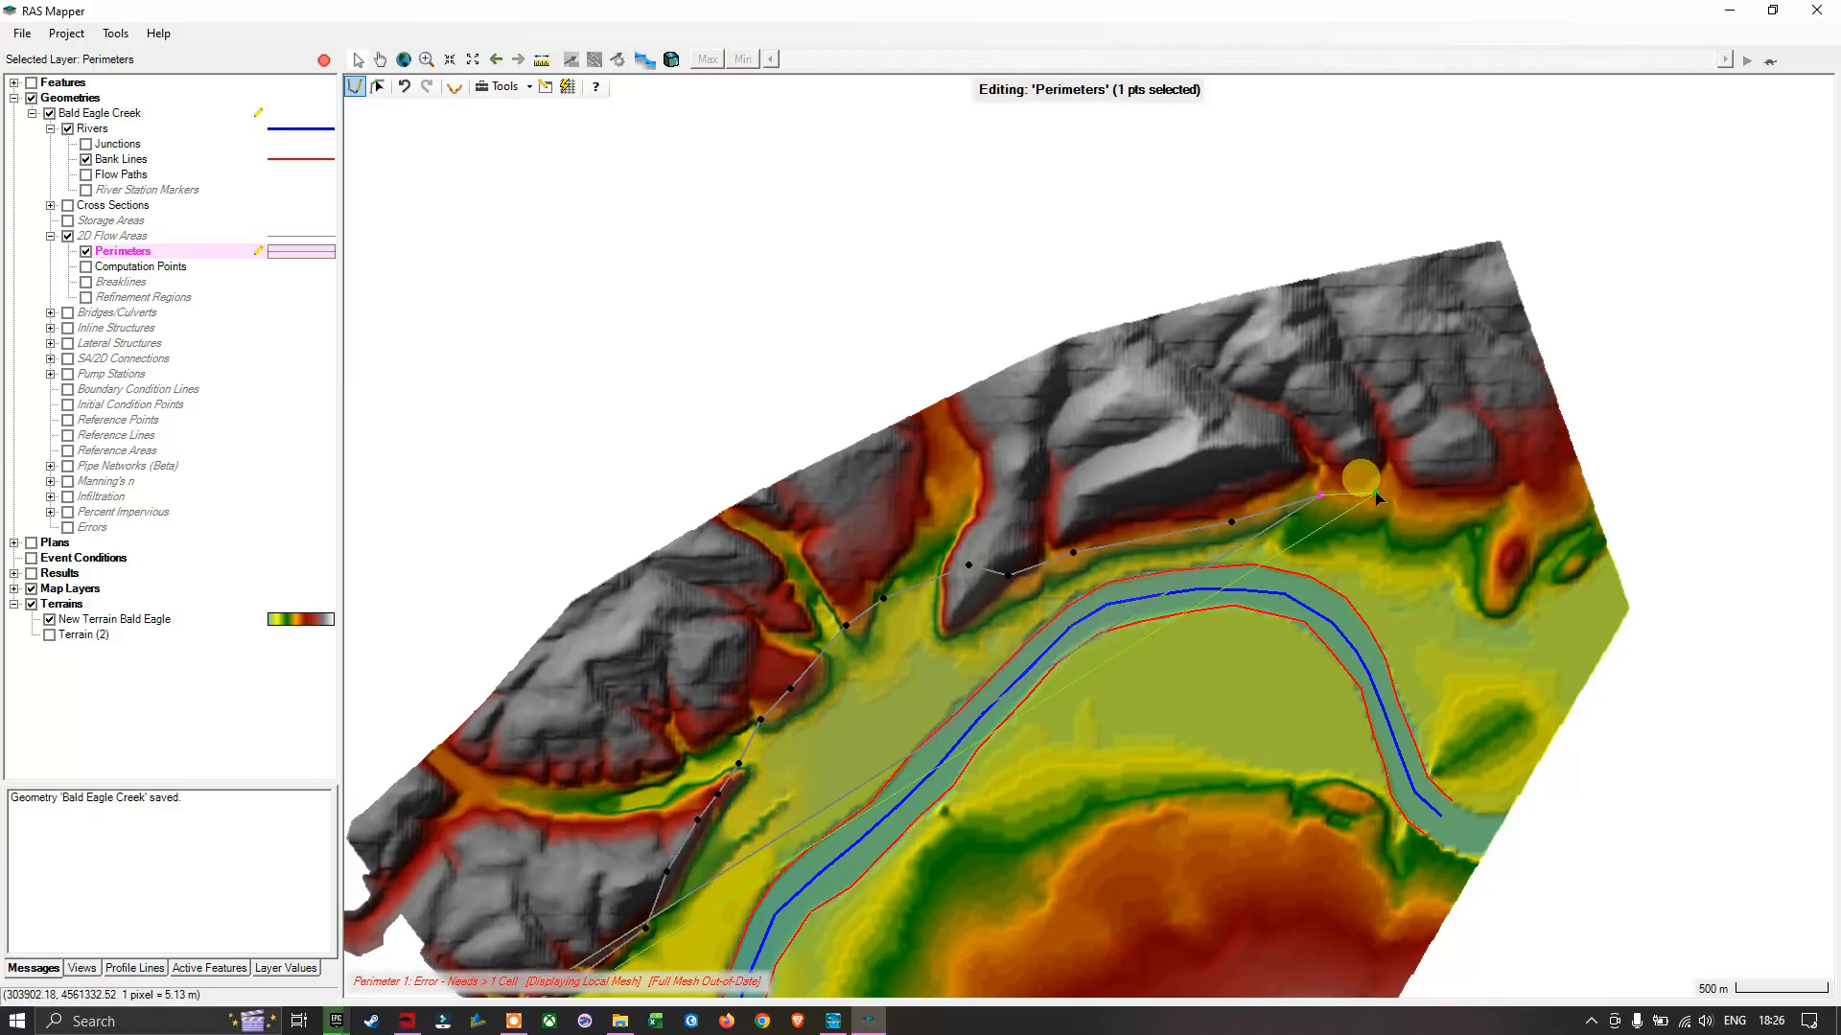
click(1377, 493)
click(1440, 505)
click(1518, 496)
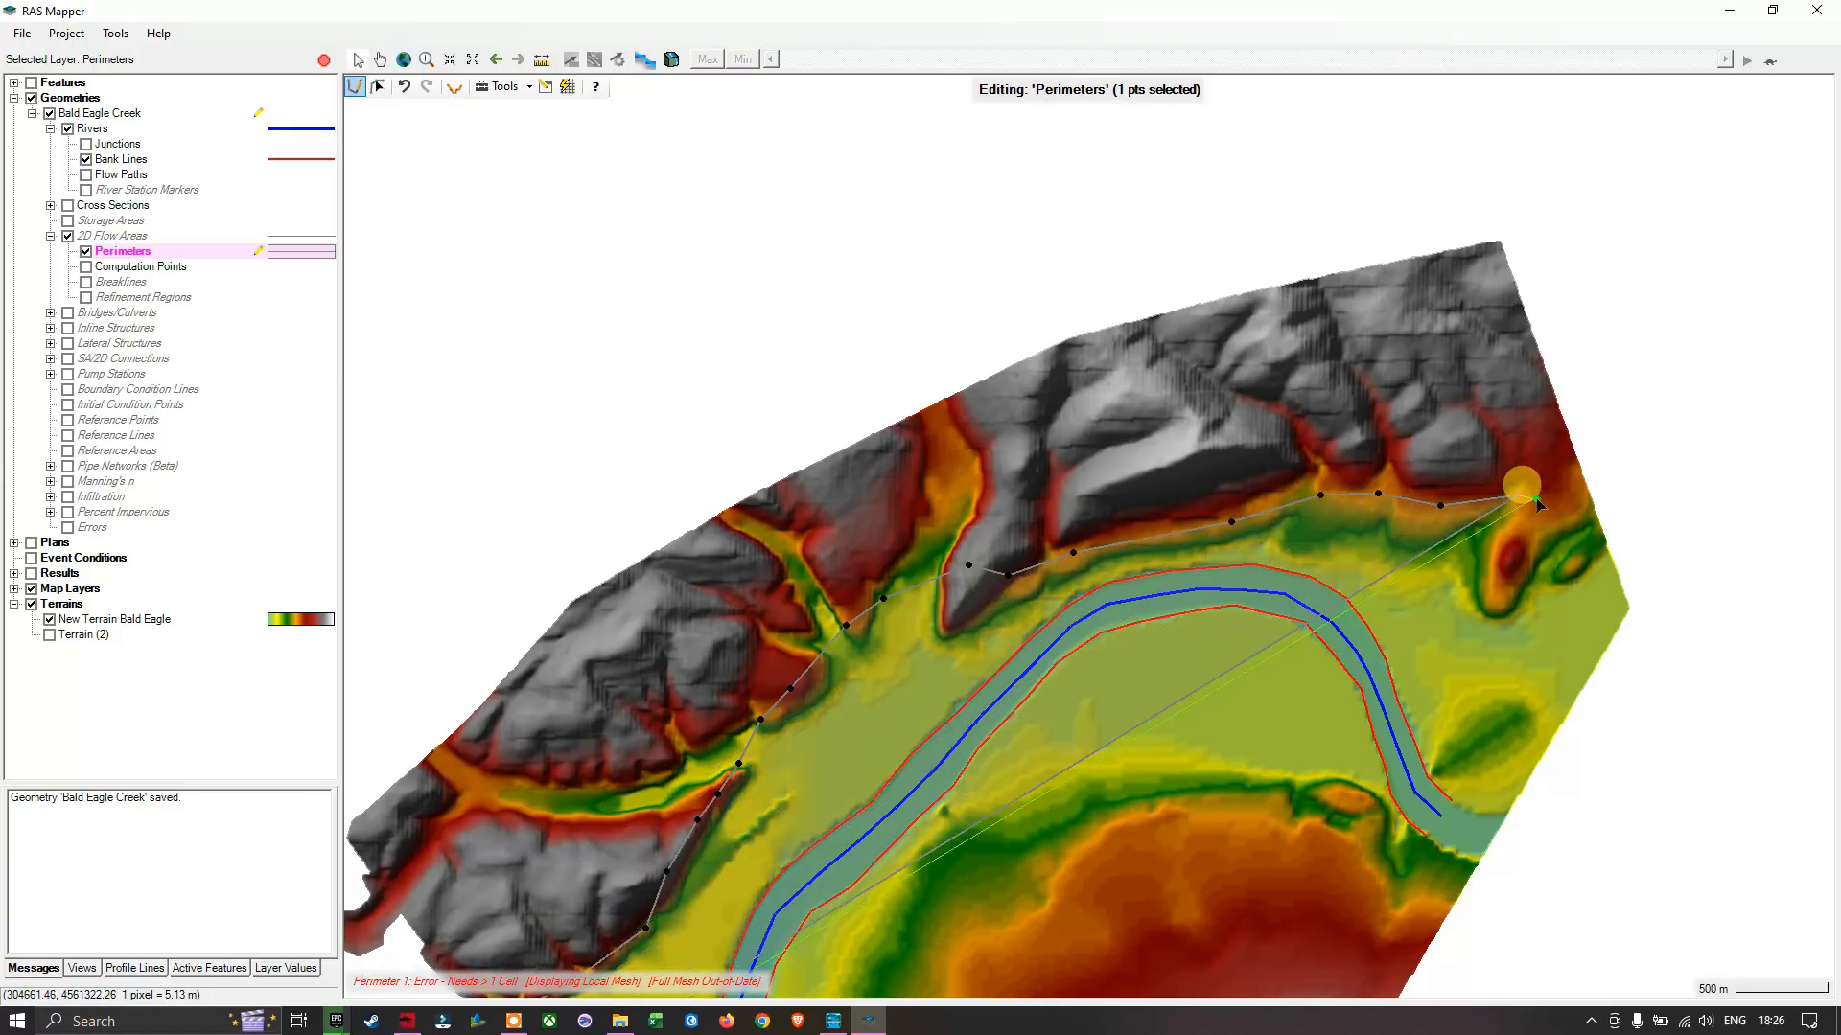
Step: Turn the perimeter southwest past the small eastern knoll and across the river's downstream end onto the southern hill
click(1554, 526)
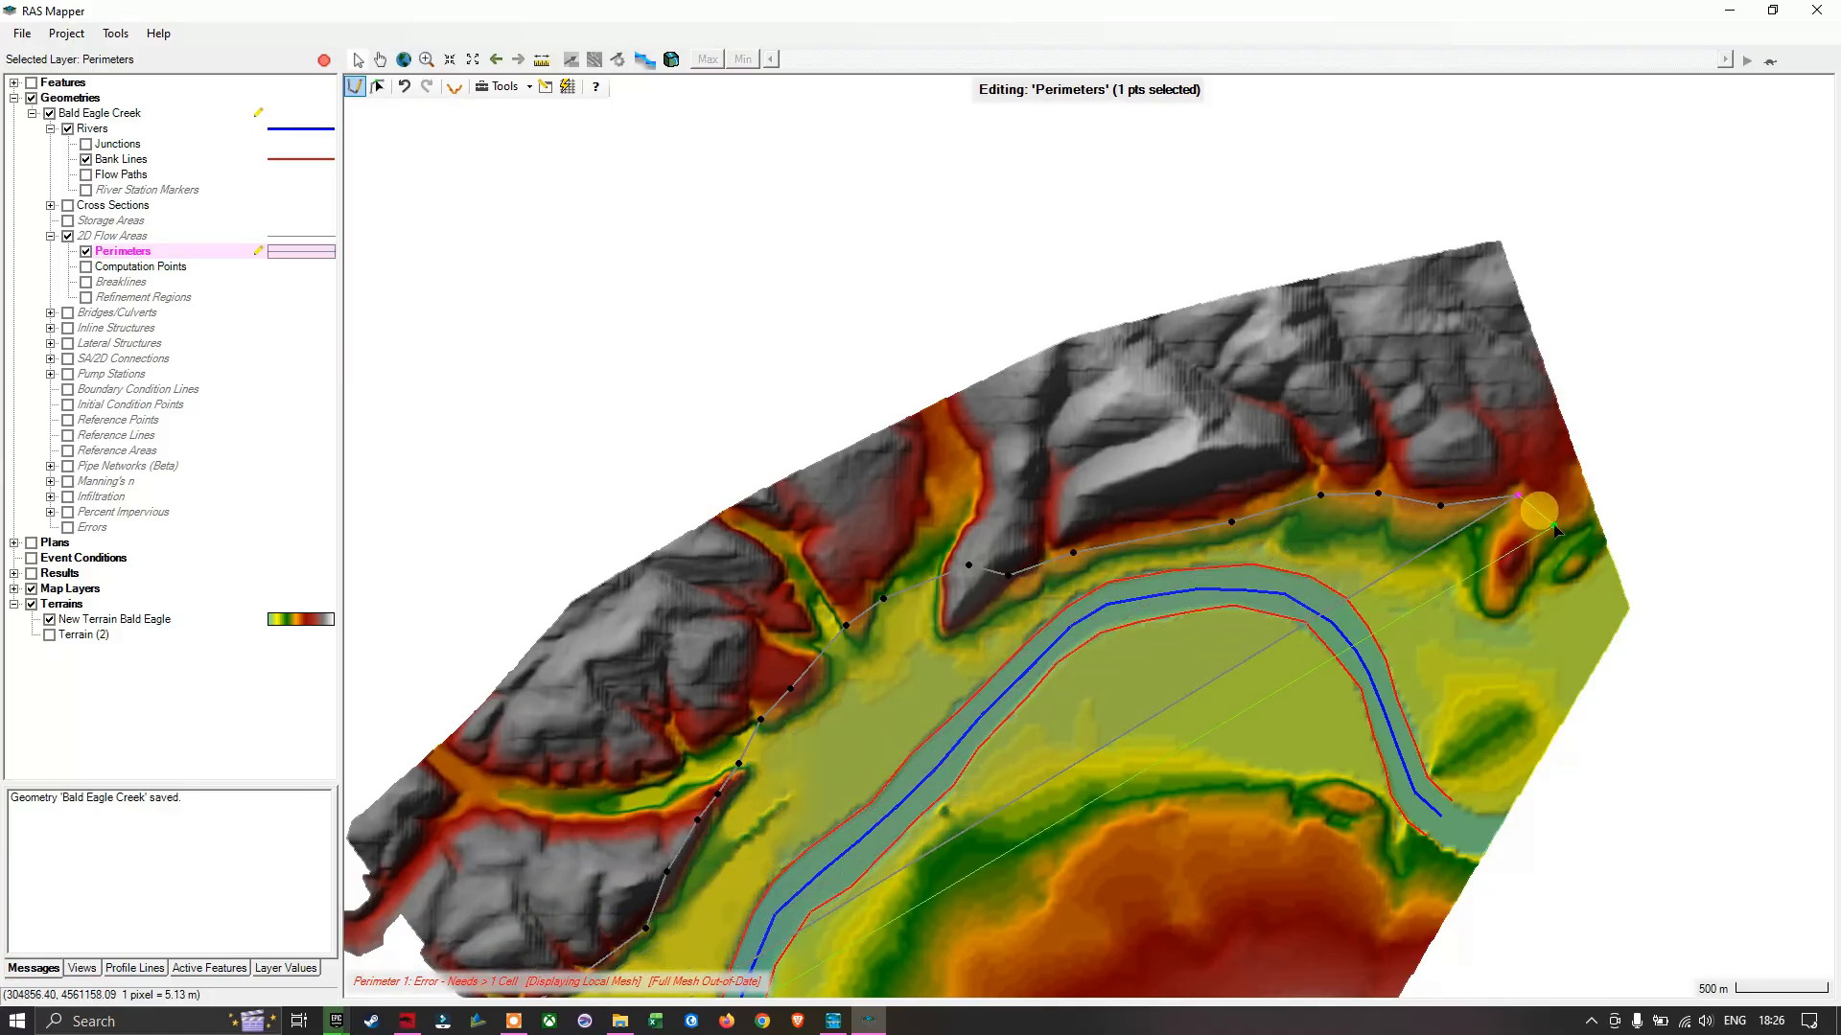
click(1514, 620)
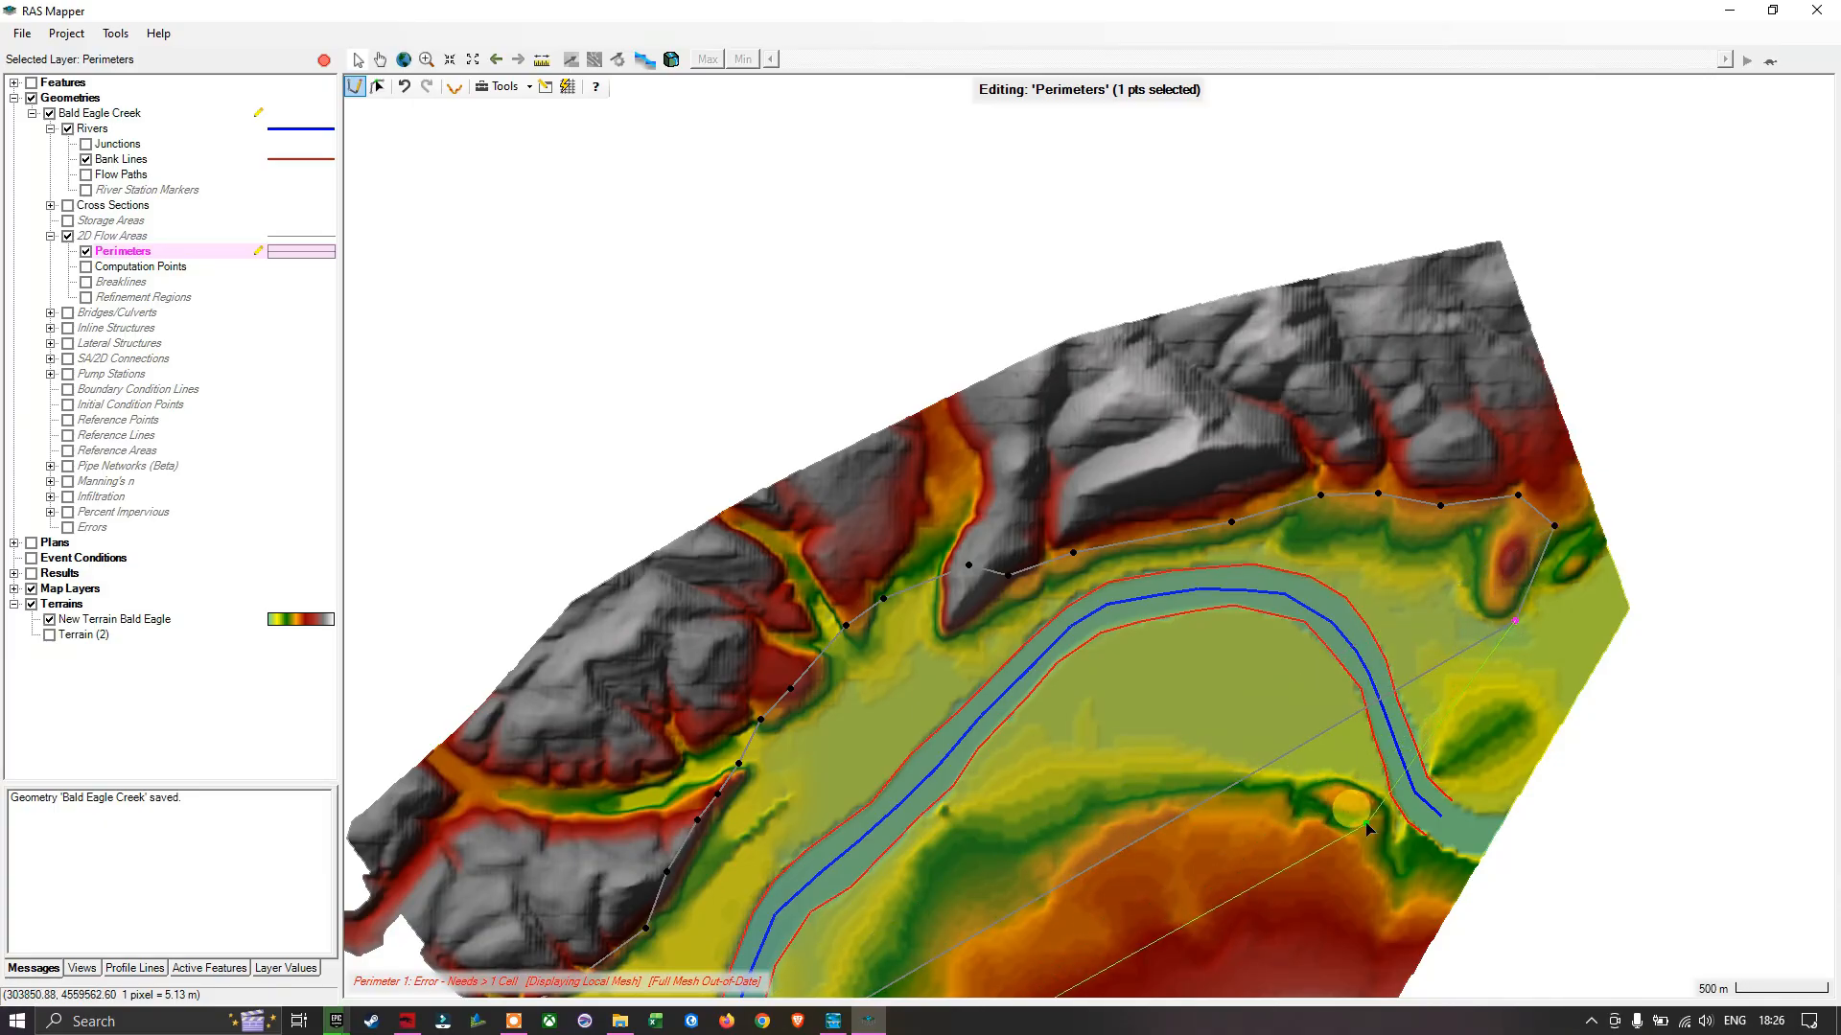
click(1357, 870)
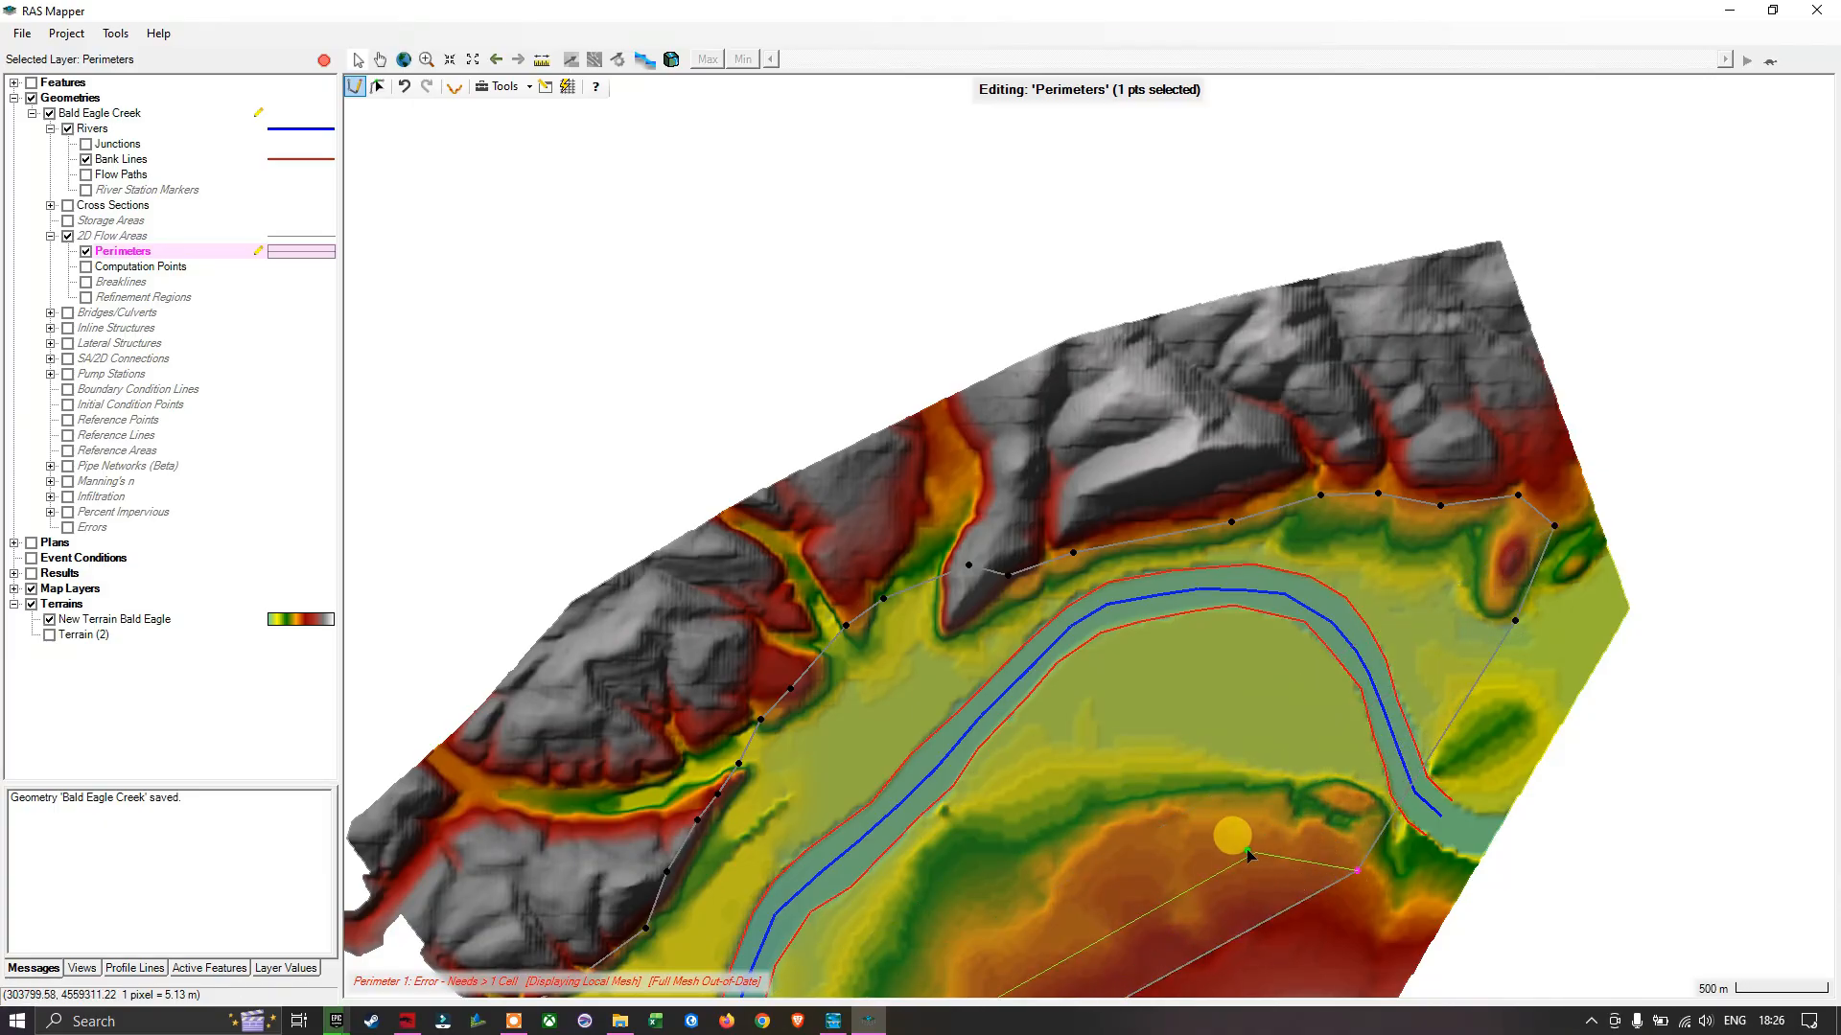
Step: Run the perimeter west along the southern hill's northern slope and down its western flank inside the river bend
click(1230, 849)
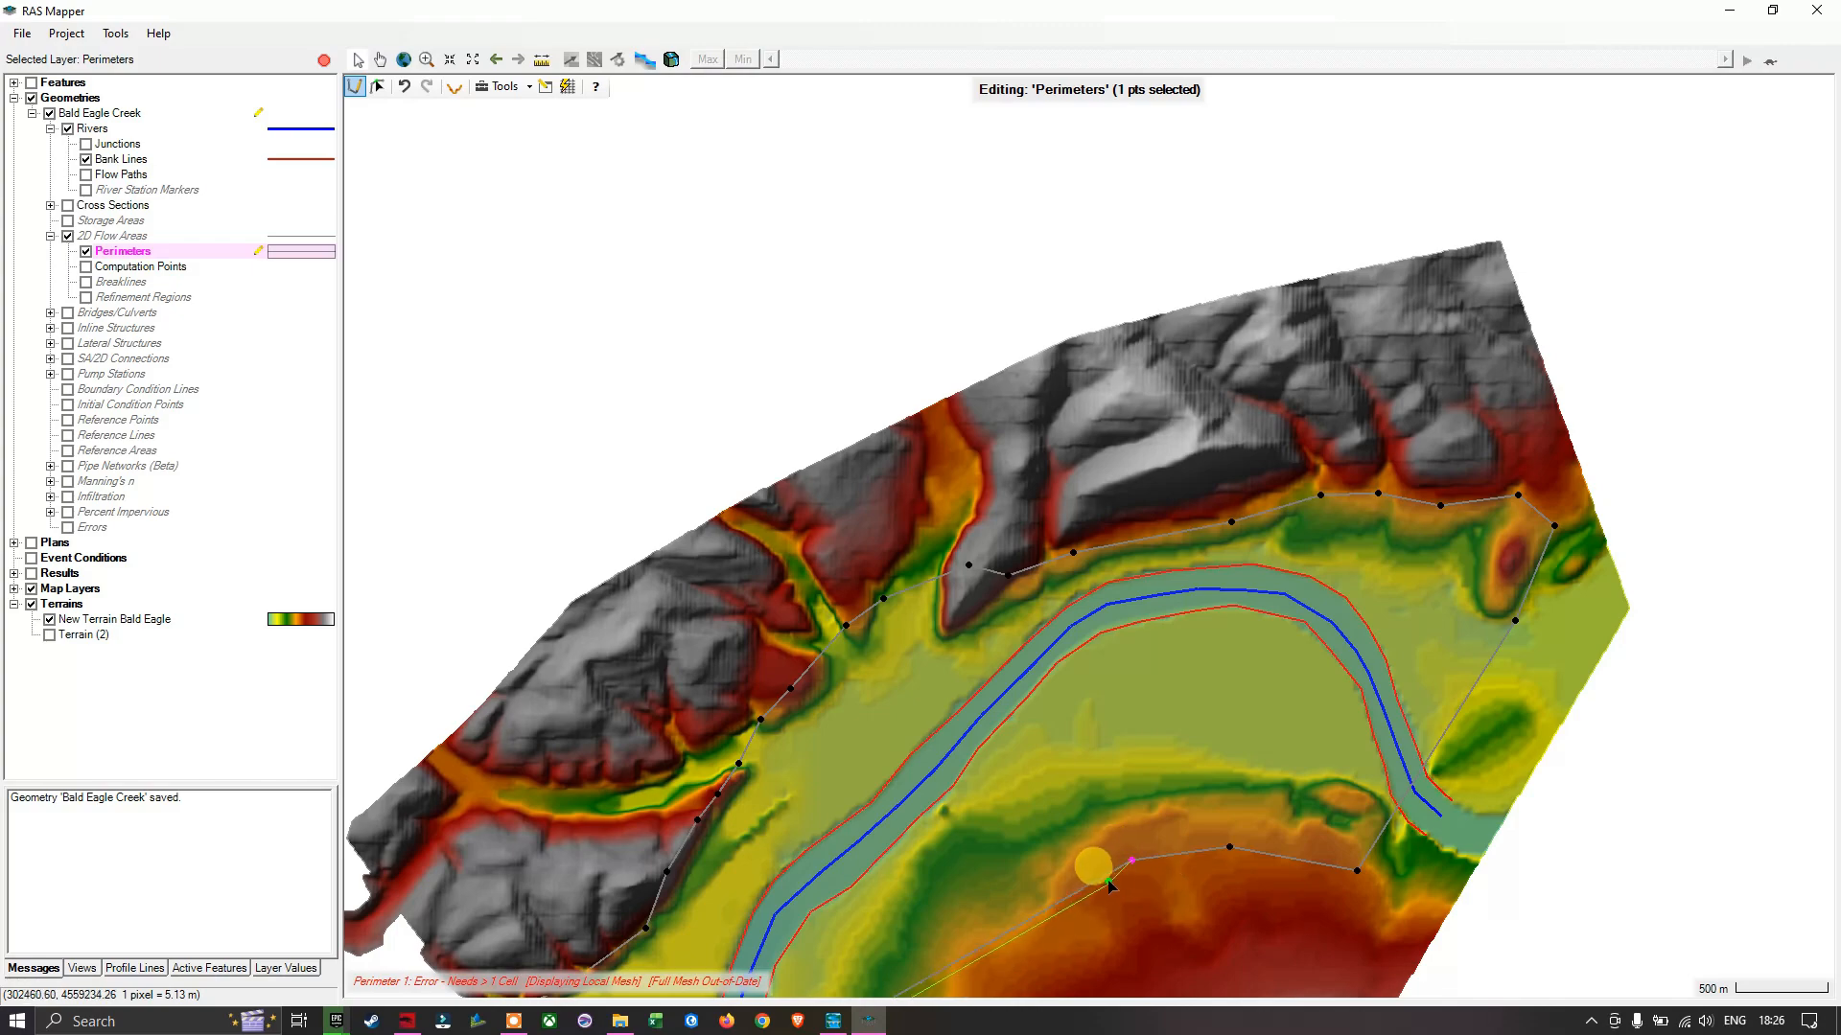
drag(1134, 826, 1337, 513)
click(1333, 539)
click(1273, 611)
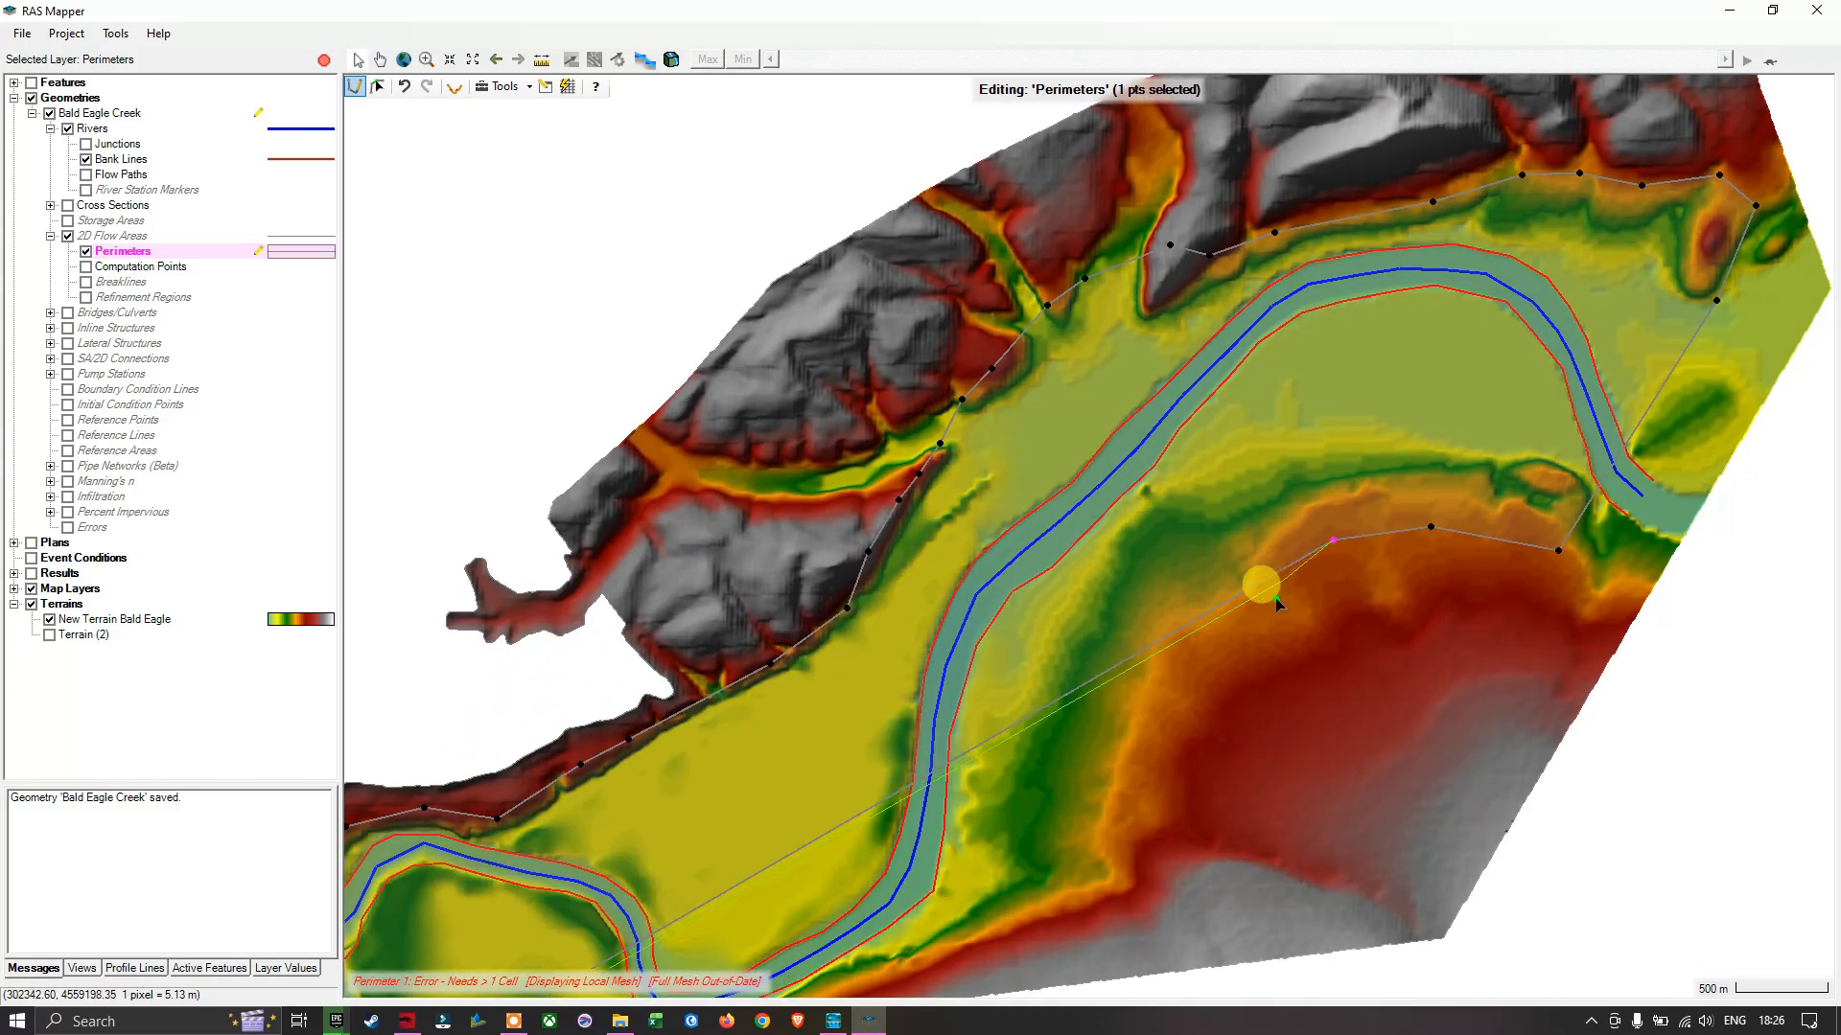
click(1210, 694)
click(1170, 784)
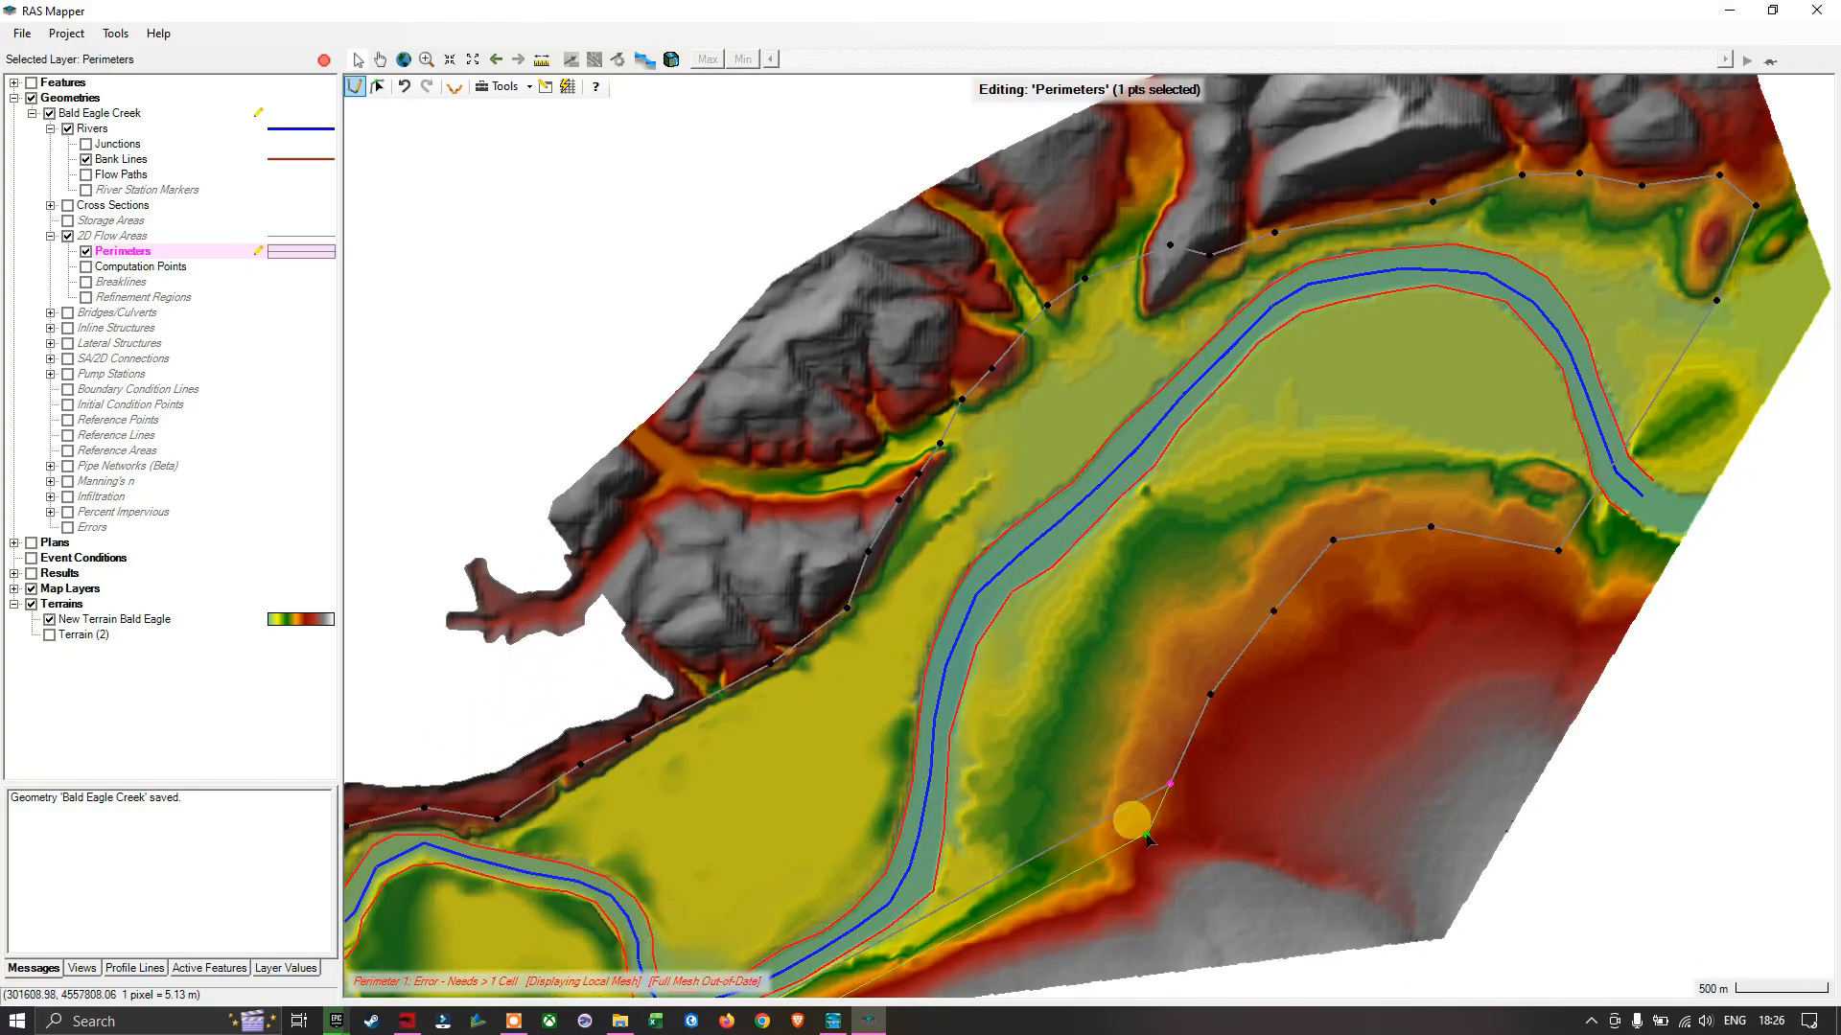
Step: Round the southern hill's southwestern corner and continue west along the slope south of the Bald Eagle Lower Reach
drag(1145, 844, 1230, 509)
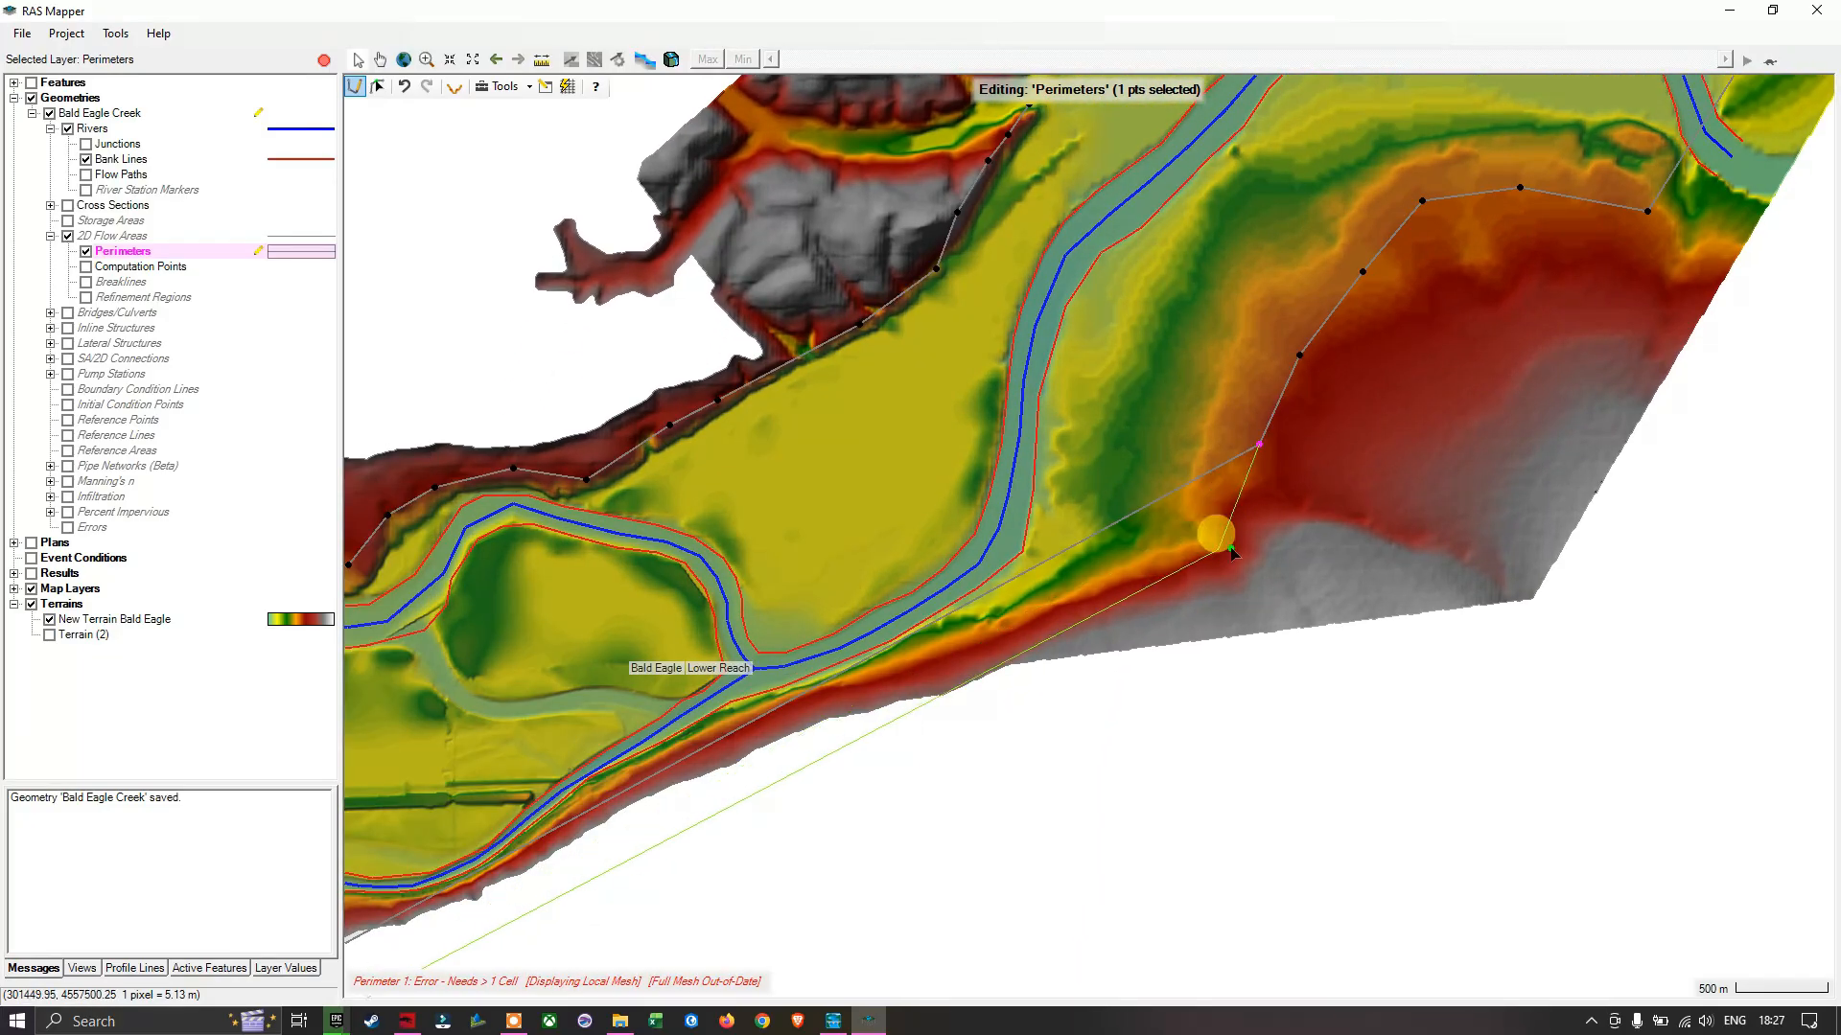
click(1253, 519)
click(1230, 558)
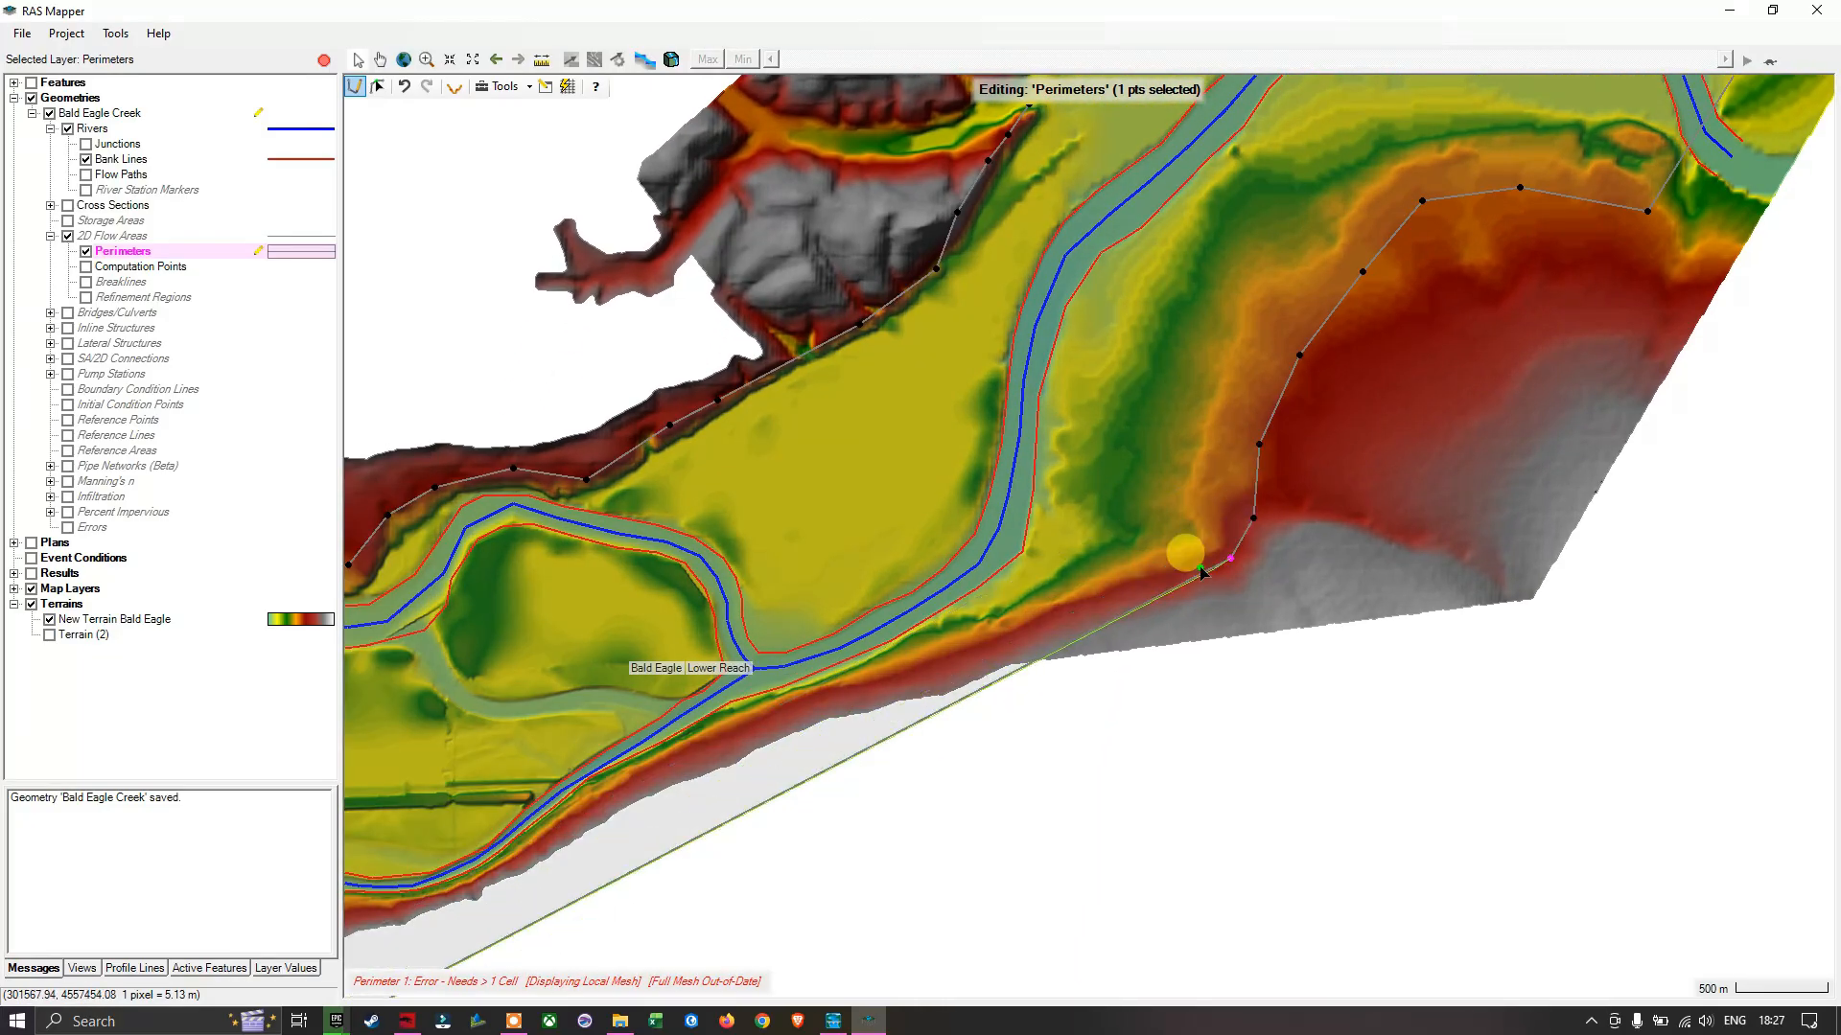
click(1101, 598)
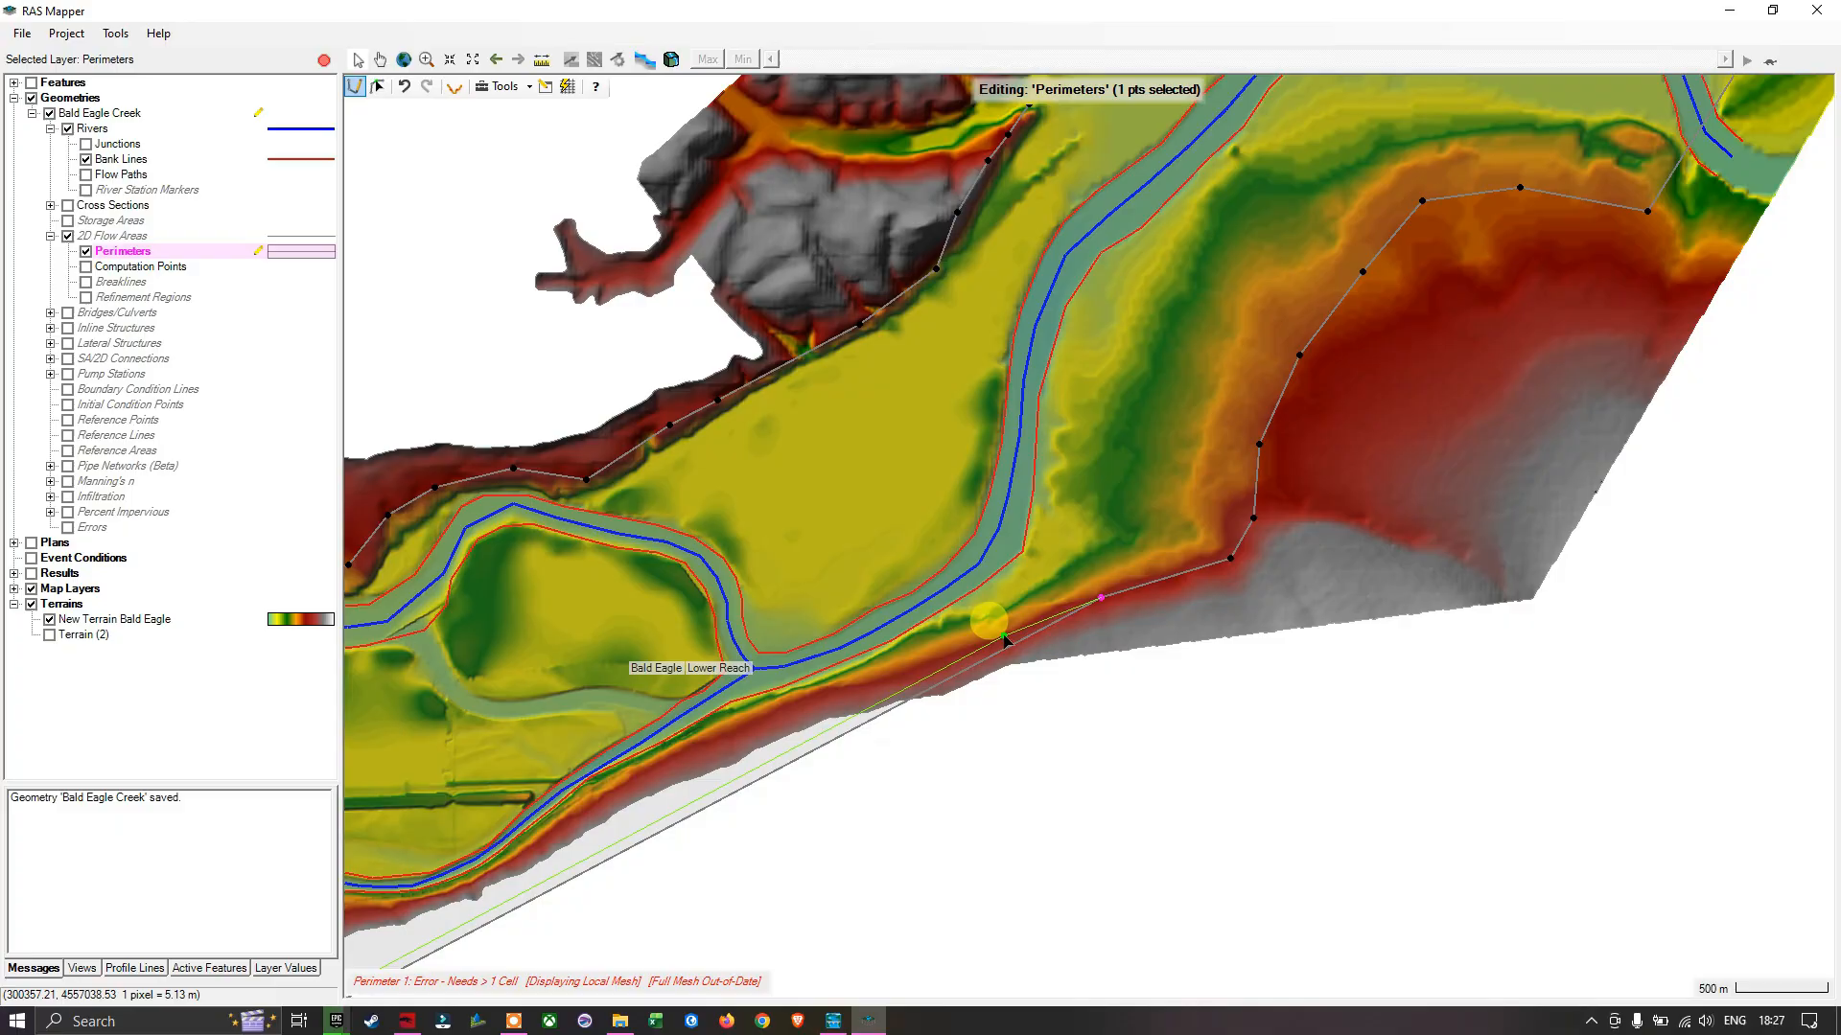
click(923, 662)
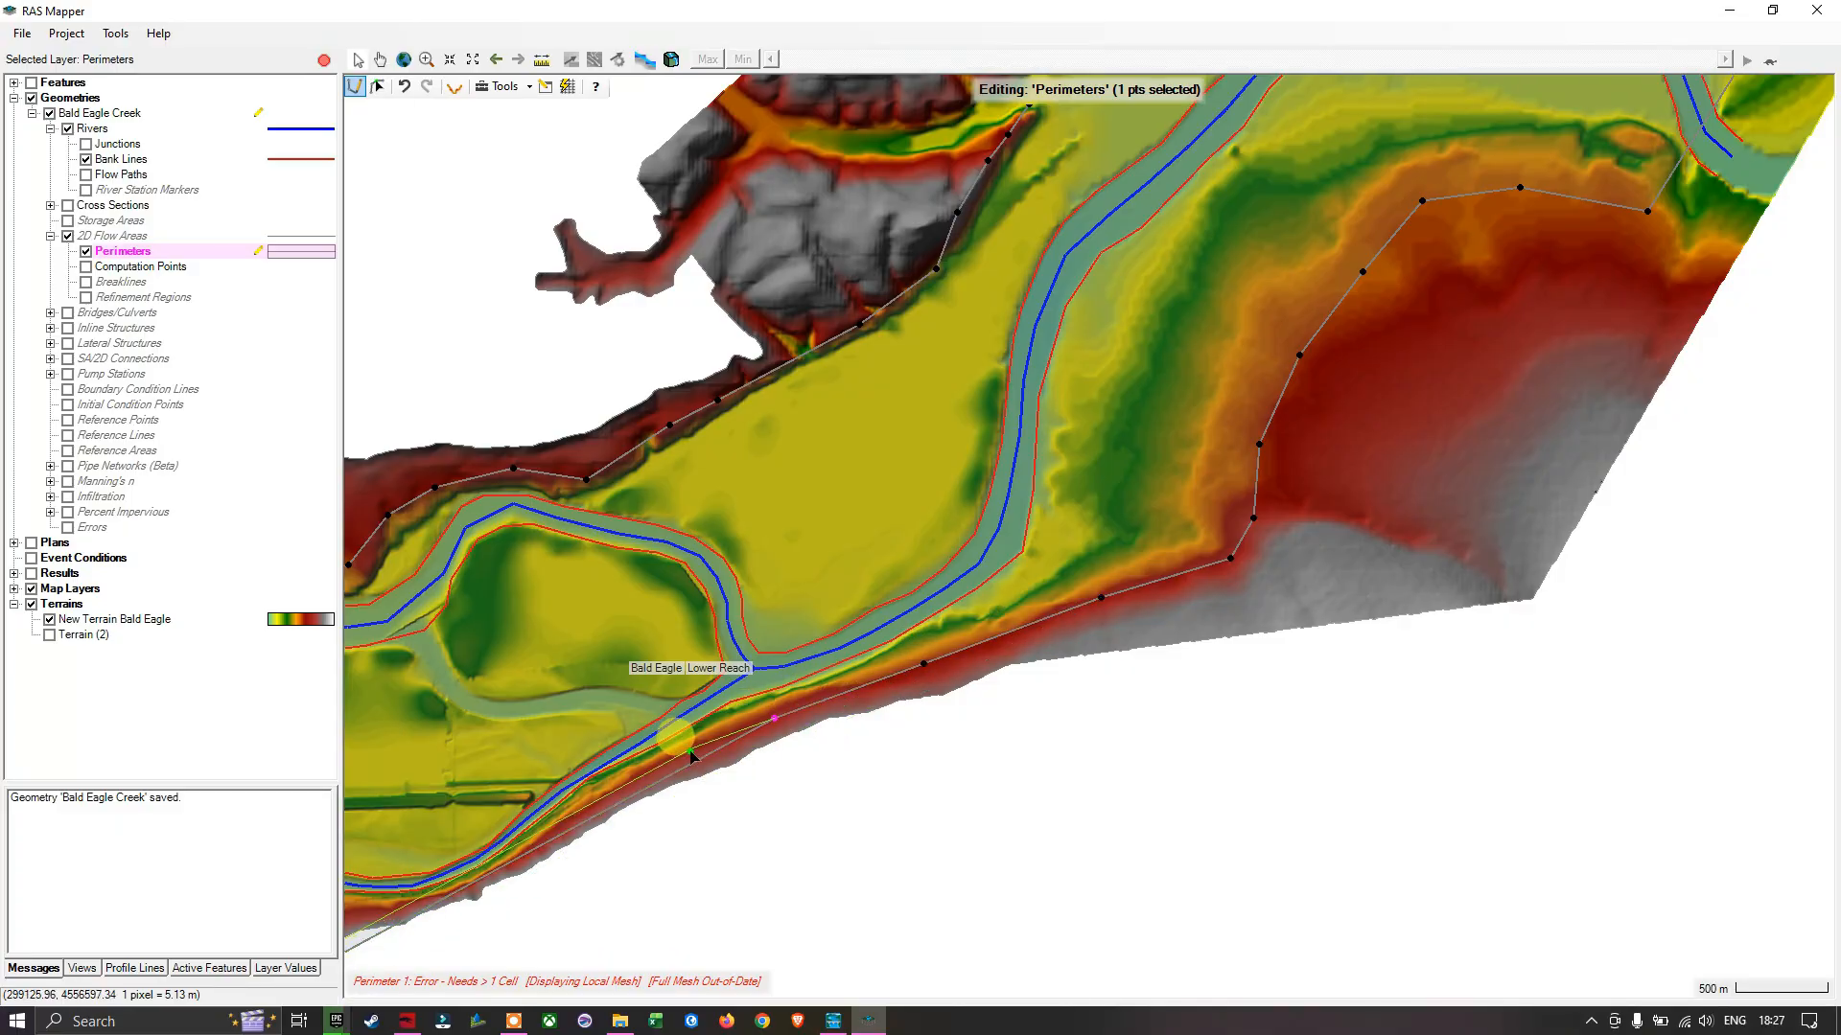
Step: Follow the southern slope southwest past the confluence and the short southern gully to below the creek's southernmost bend
drag(649, 778, 977, 600)
click(878, 662)
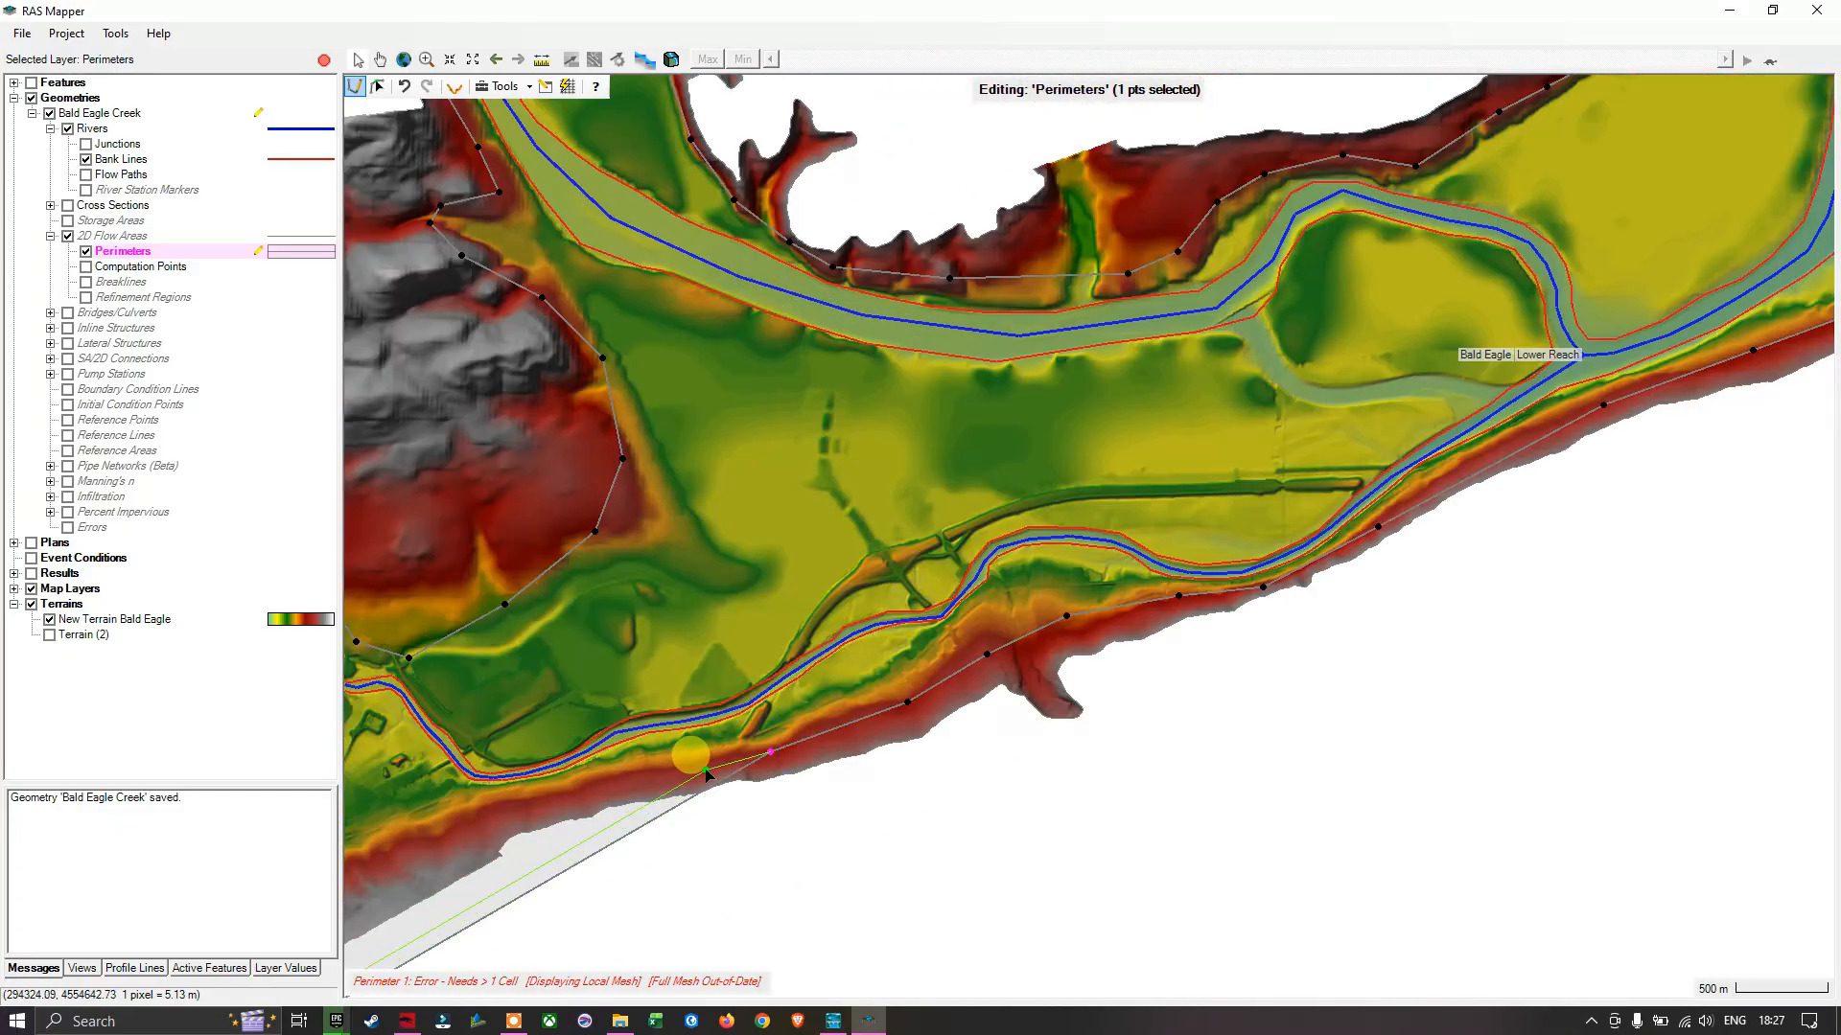
click(665, 776)
drag(563, 807, 1091, 651)
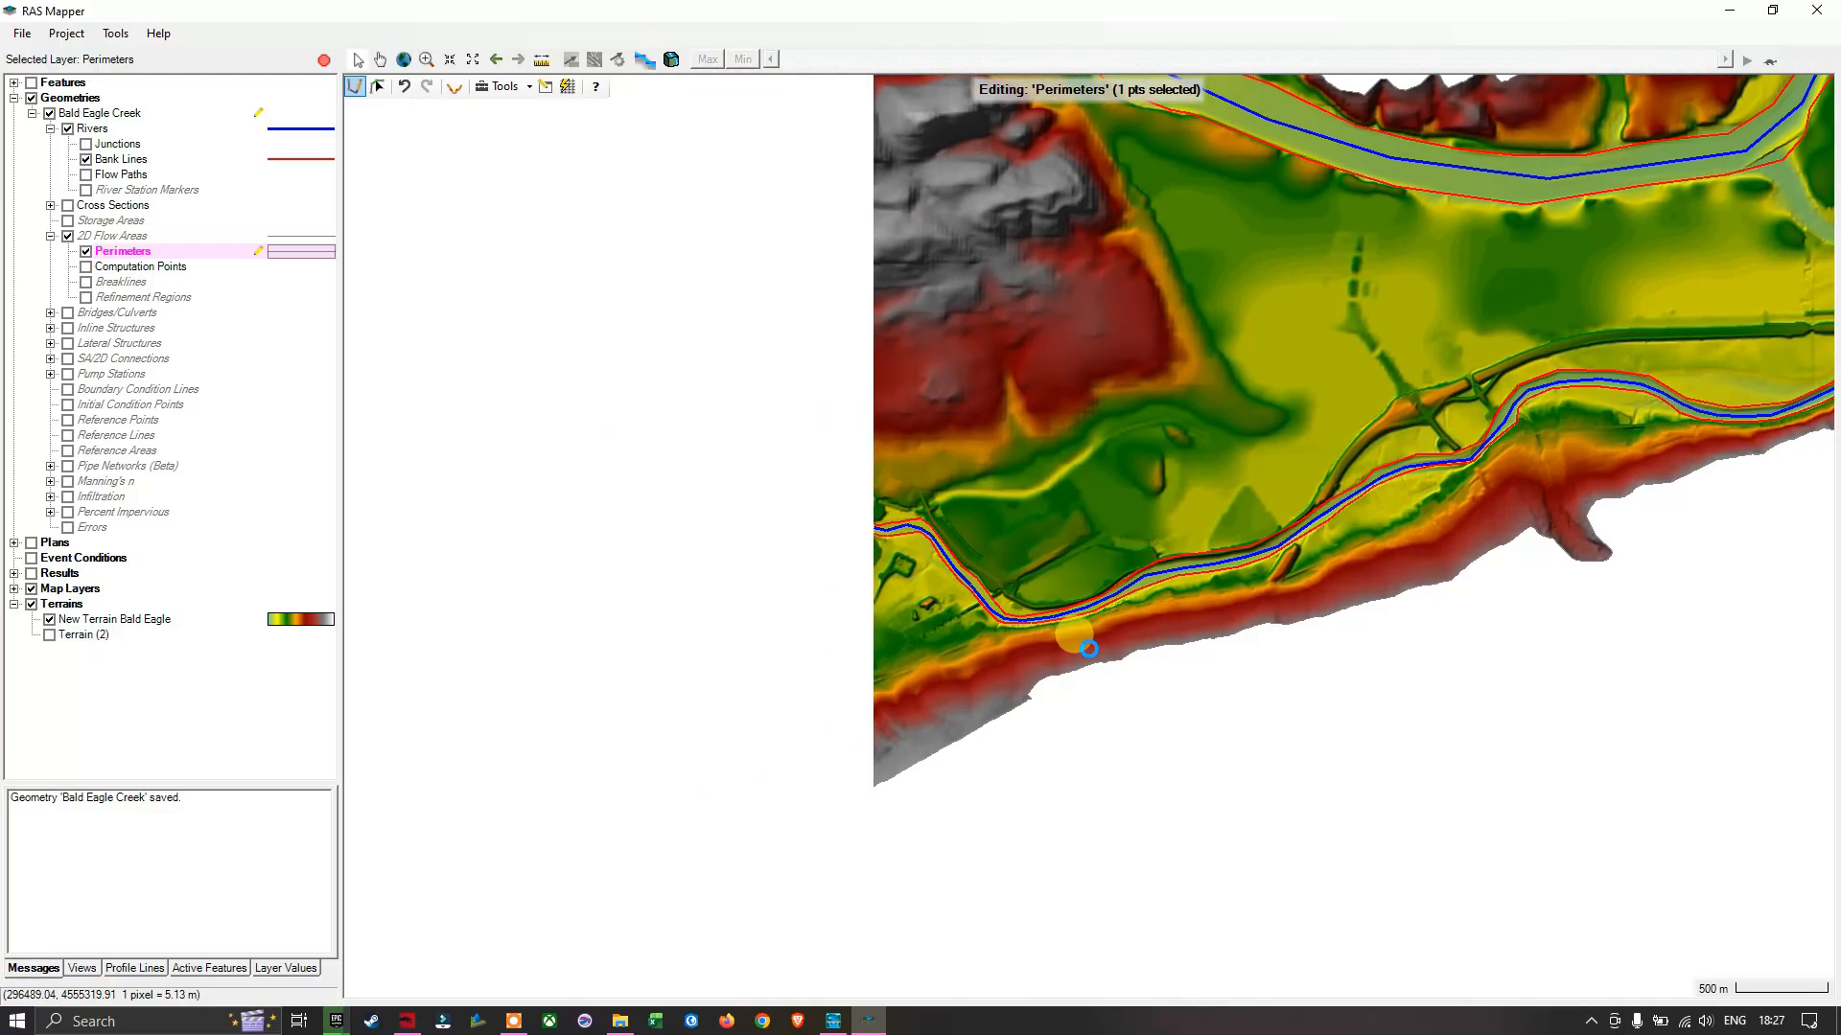
click(1014, 669)
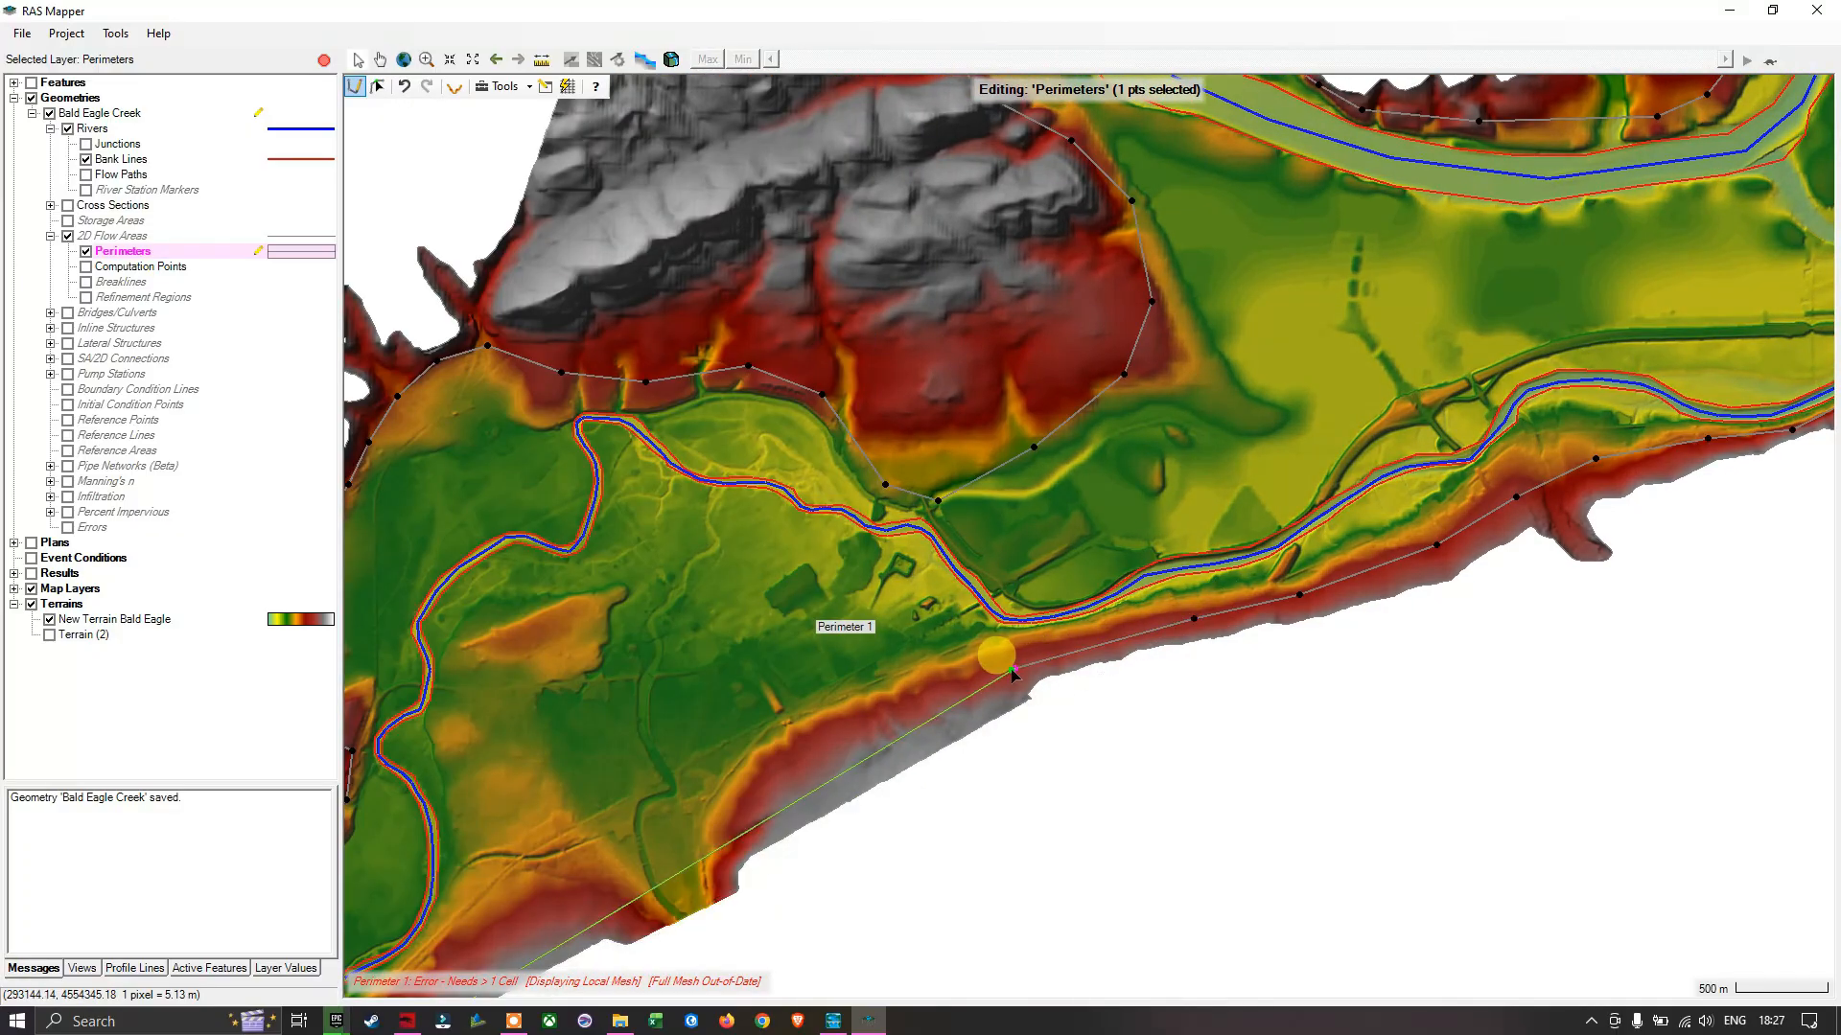
Step: Continue the perimeter southwest along the southern slope, across the wide southern gully and onto the hillside where the valley narrows
click(861, 736)
click(784, 775)
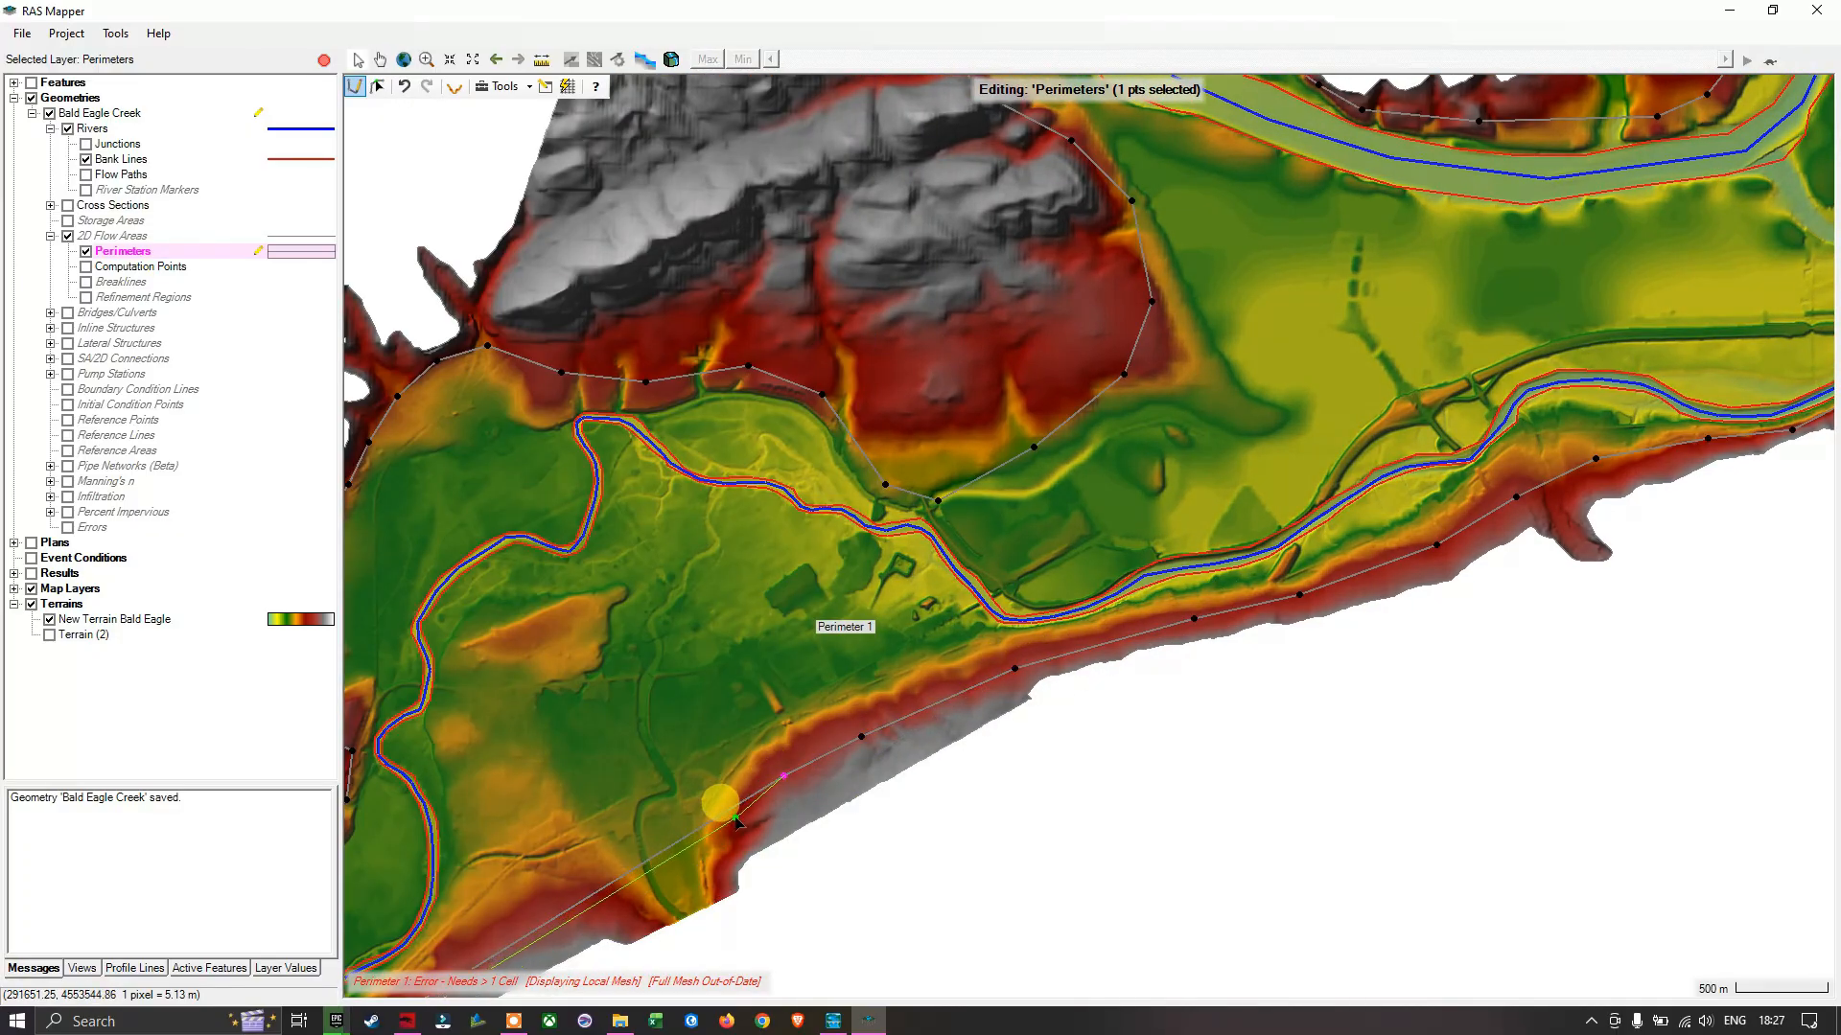
click(728, 828)
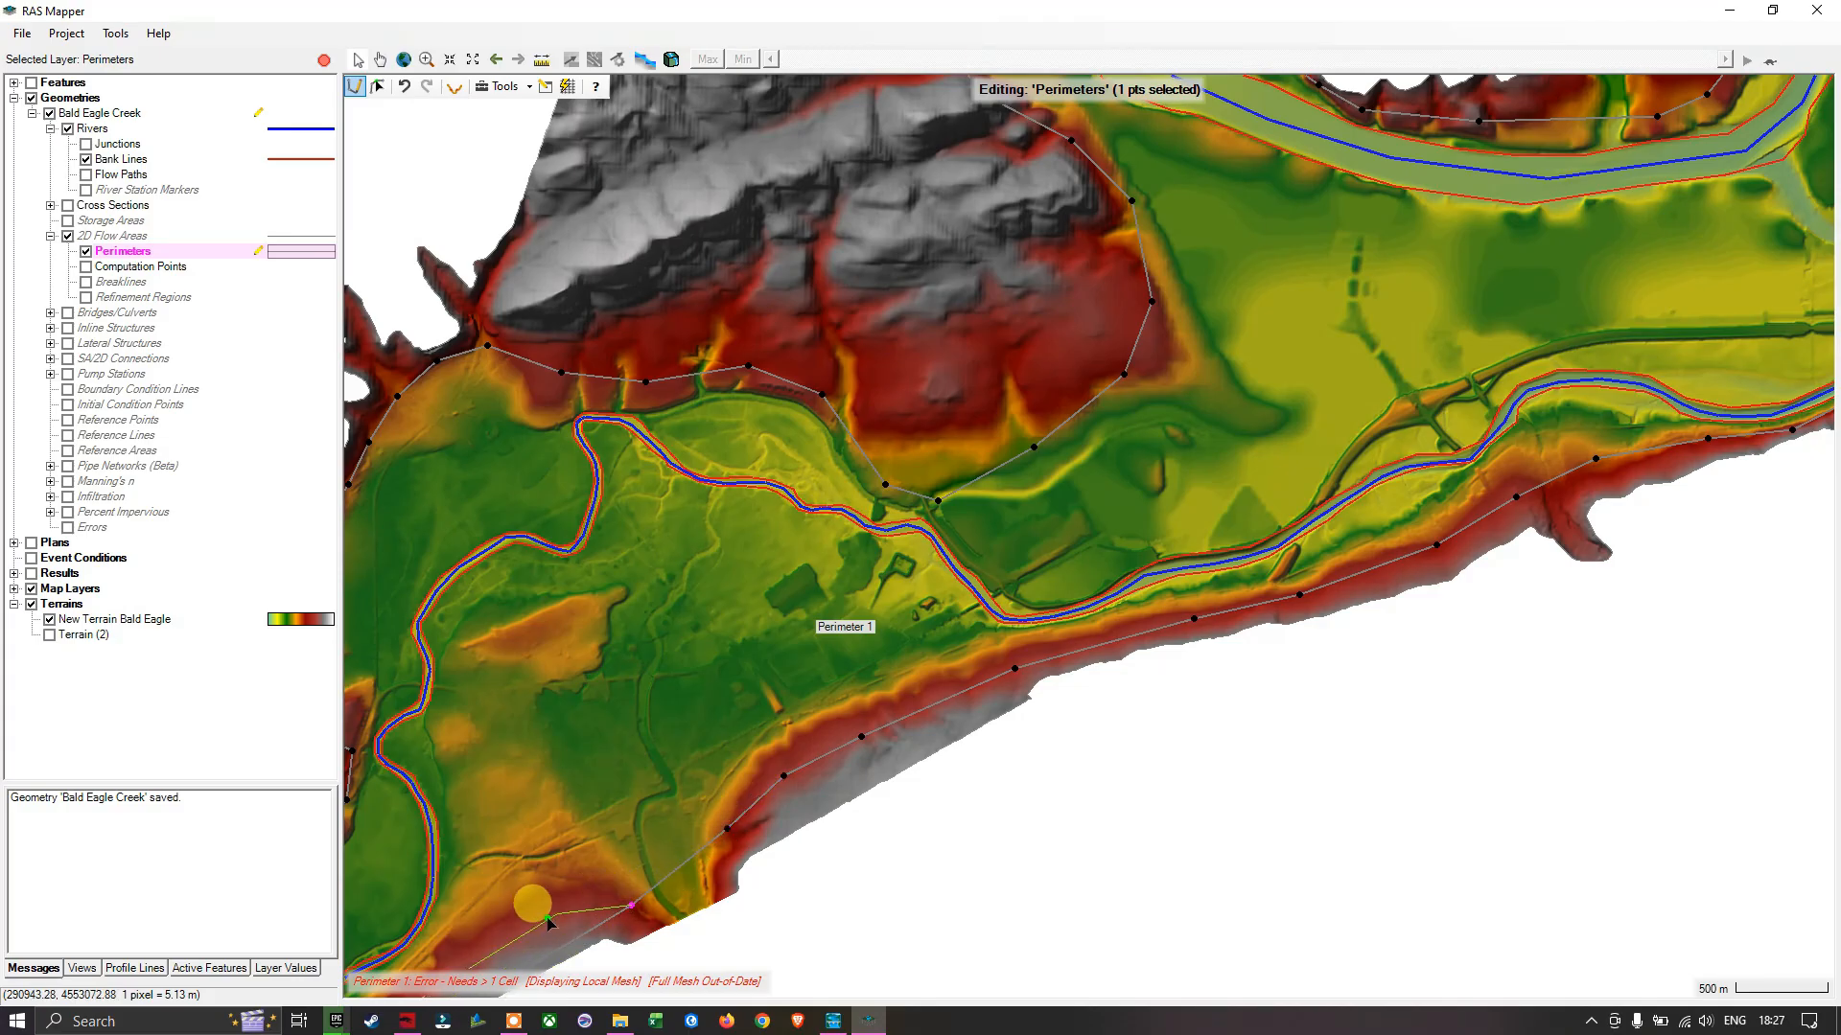
drag(575, 872, 1045, 618)
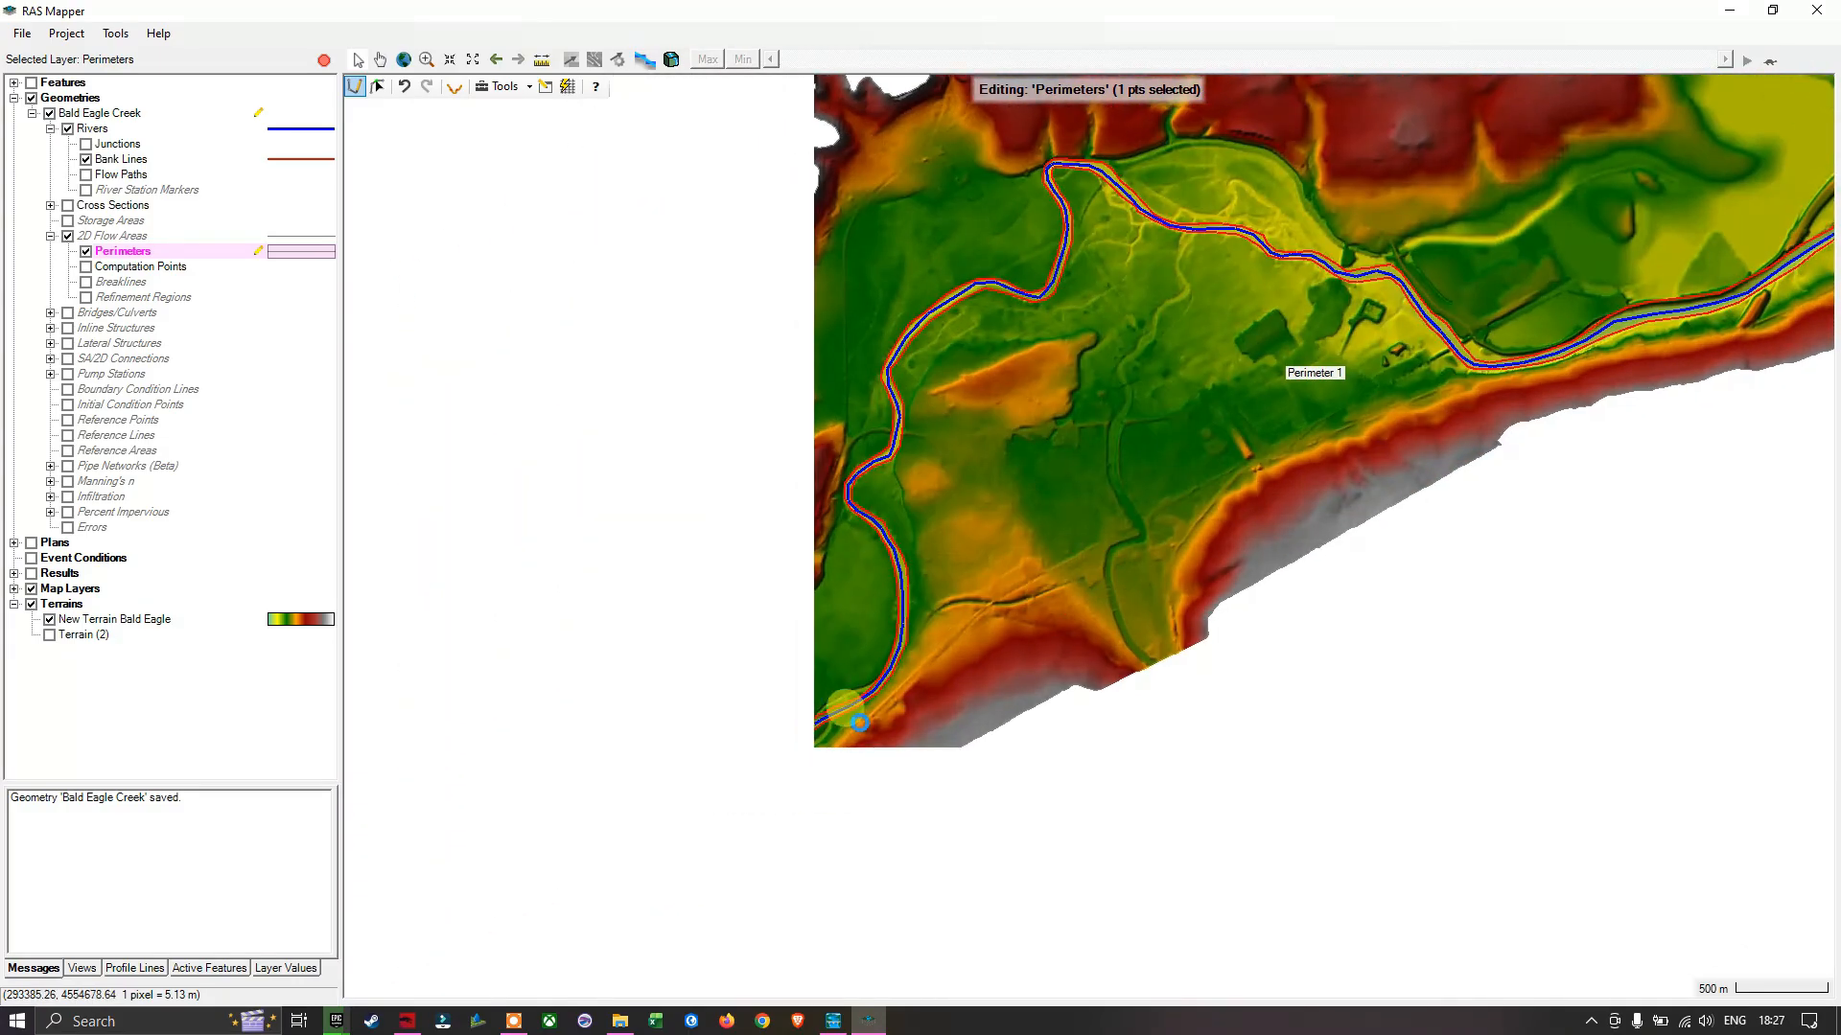
click(840, 769)
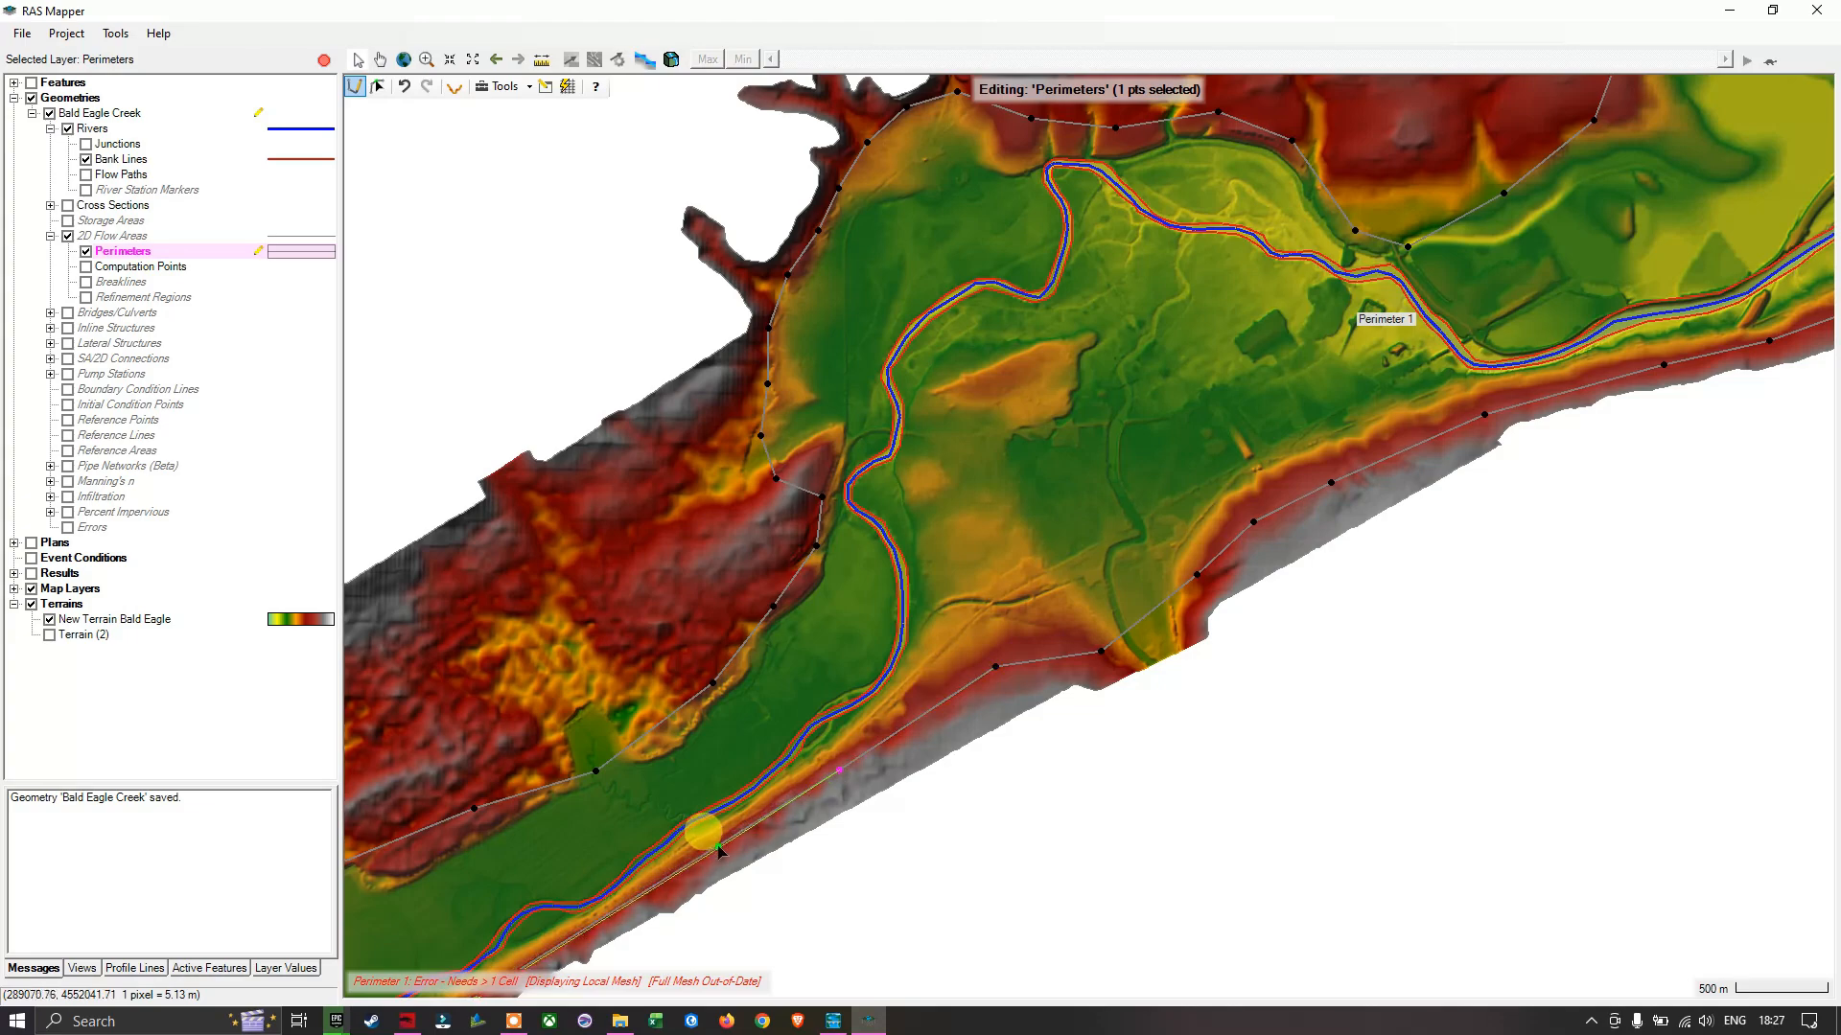
drag(726, 851, 1019, 620)
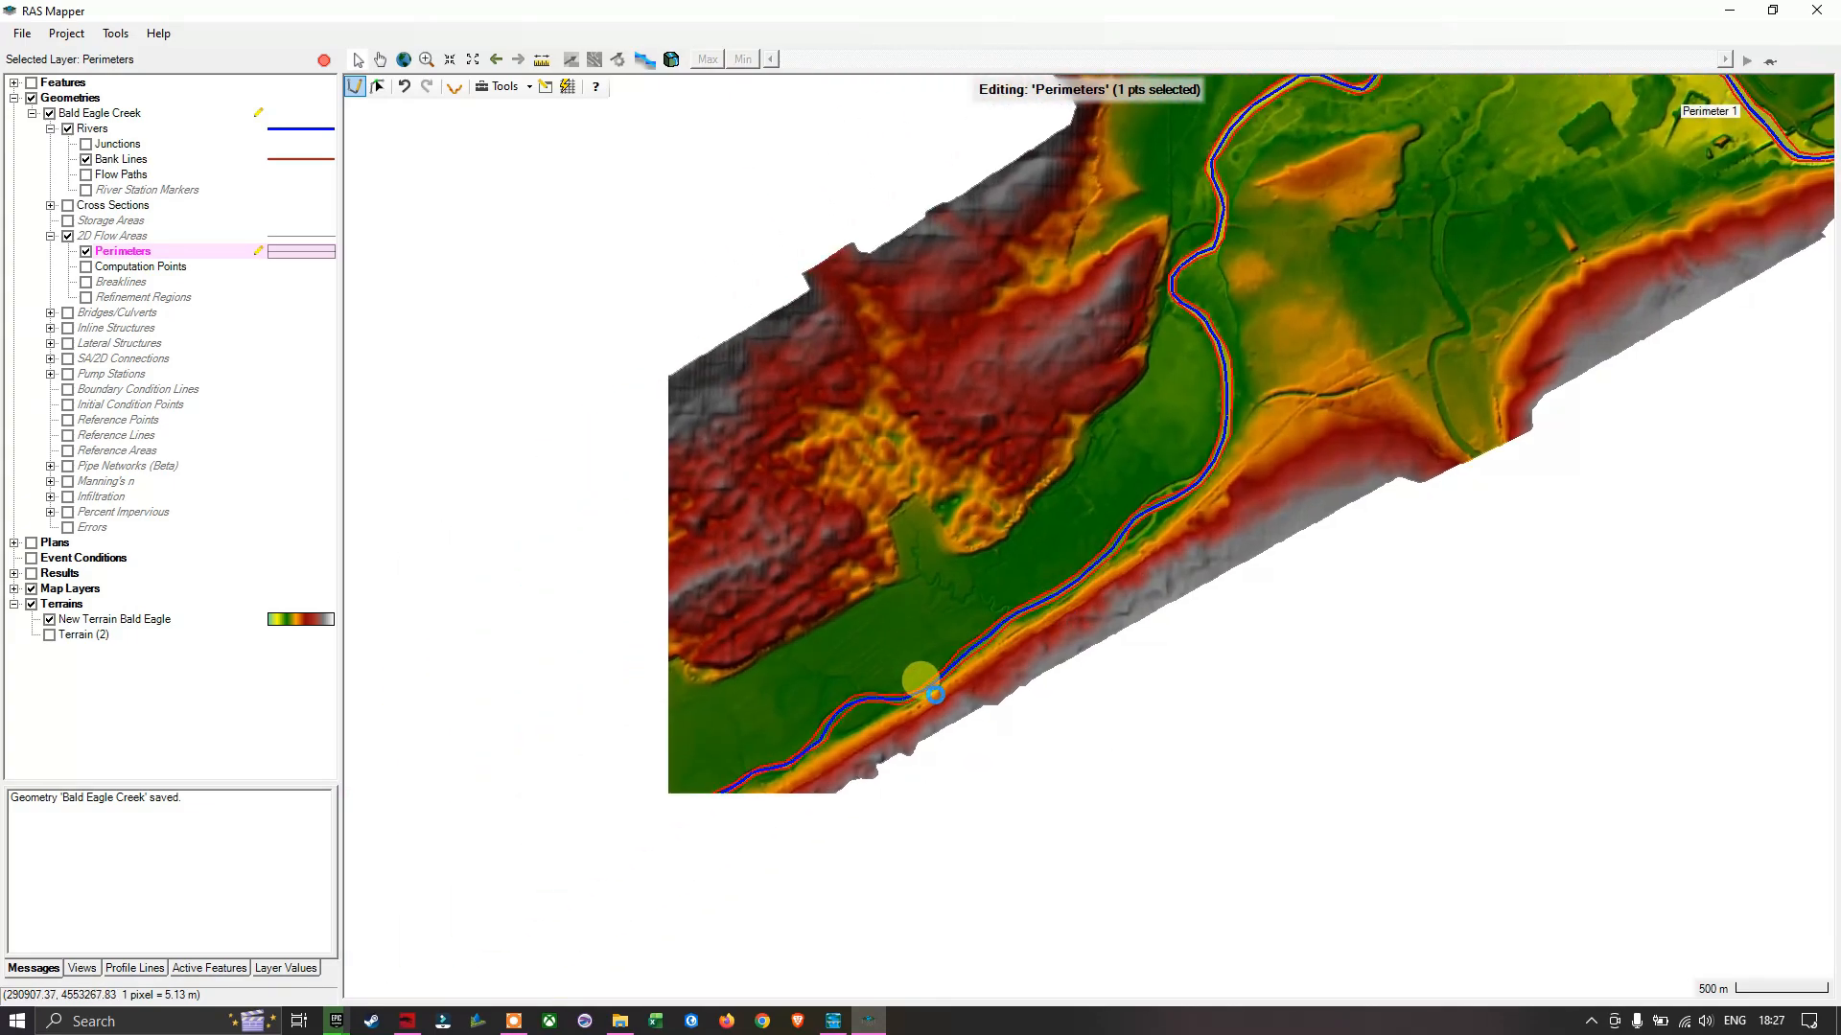
Step: Run the perimeter southwest along the narrow valley's southern slope, keeping to the high ground southeast of the creek
click(946, 706)
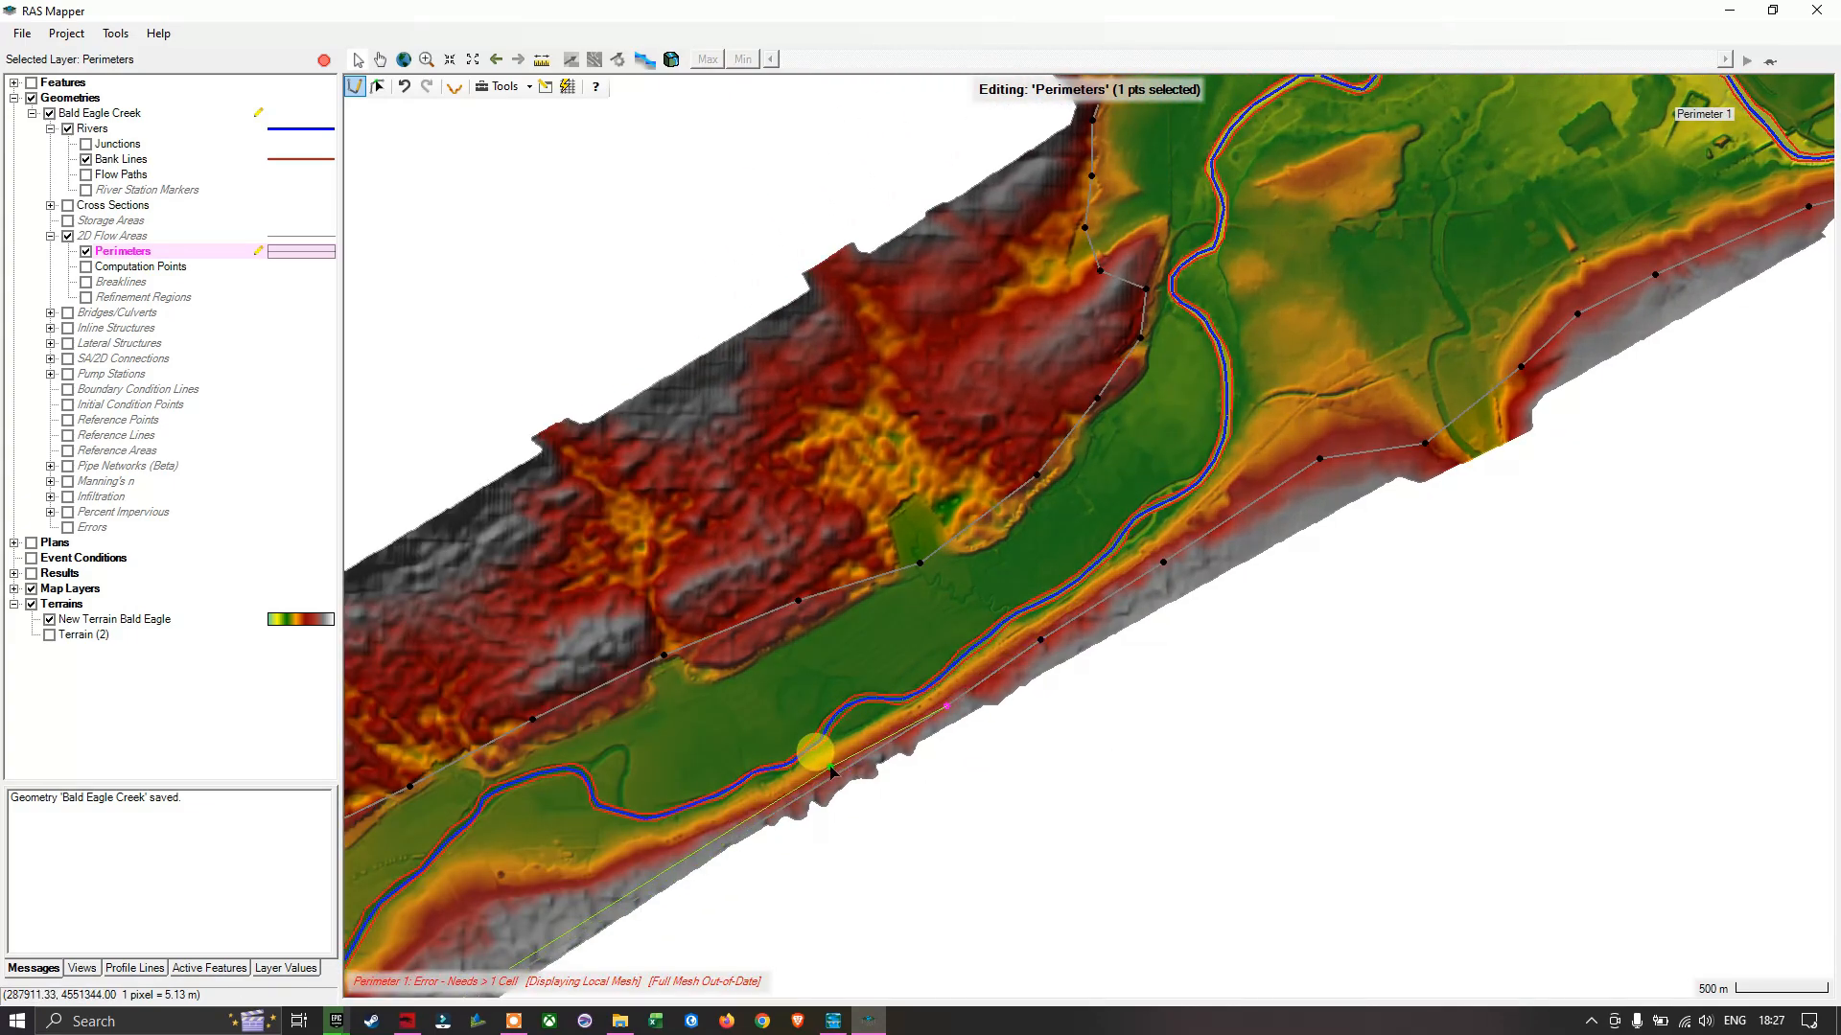
click(831, 768)
click(748, 810)
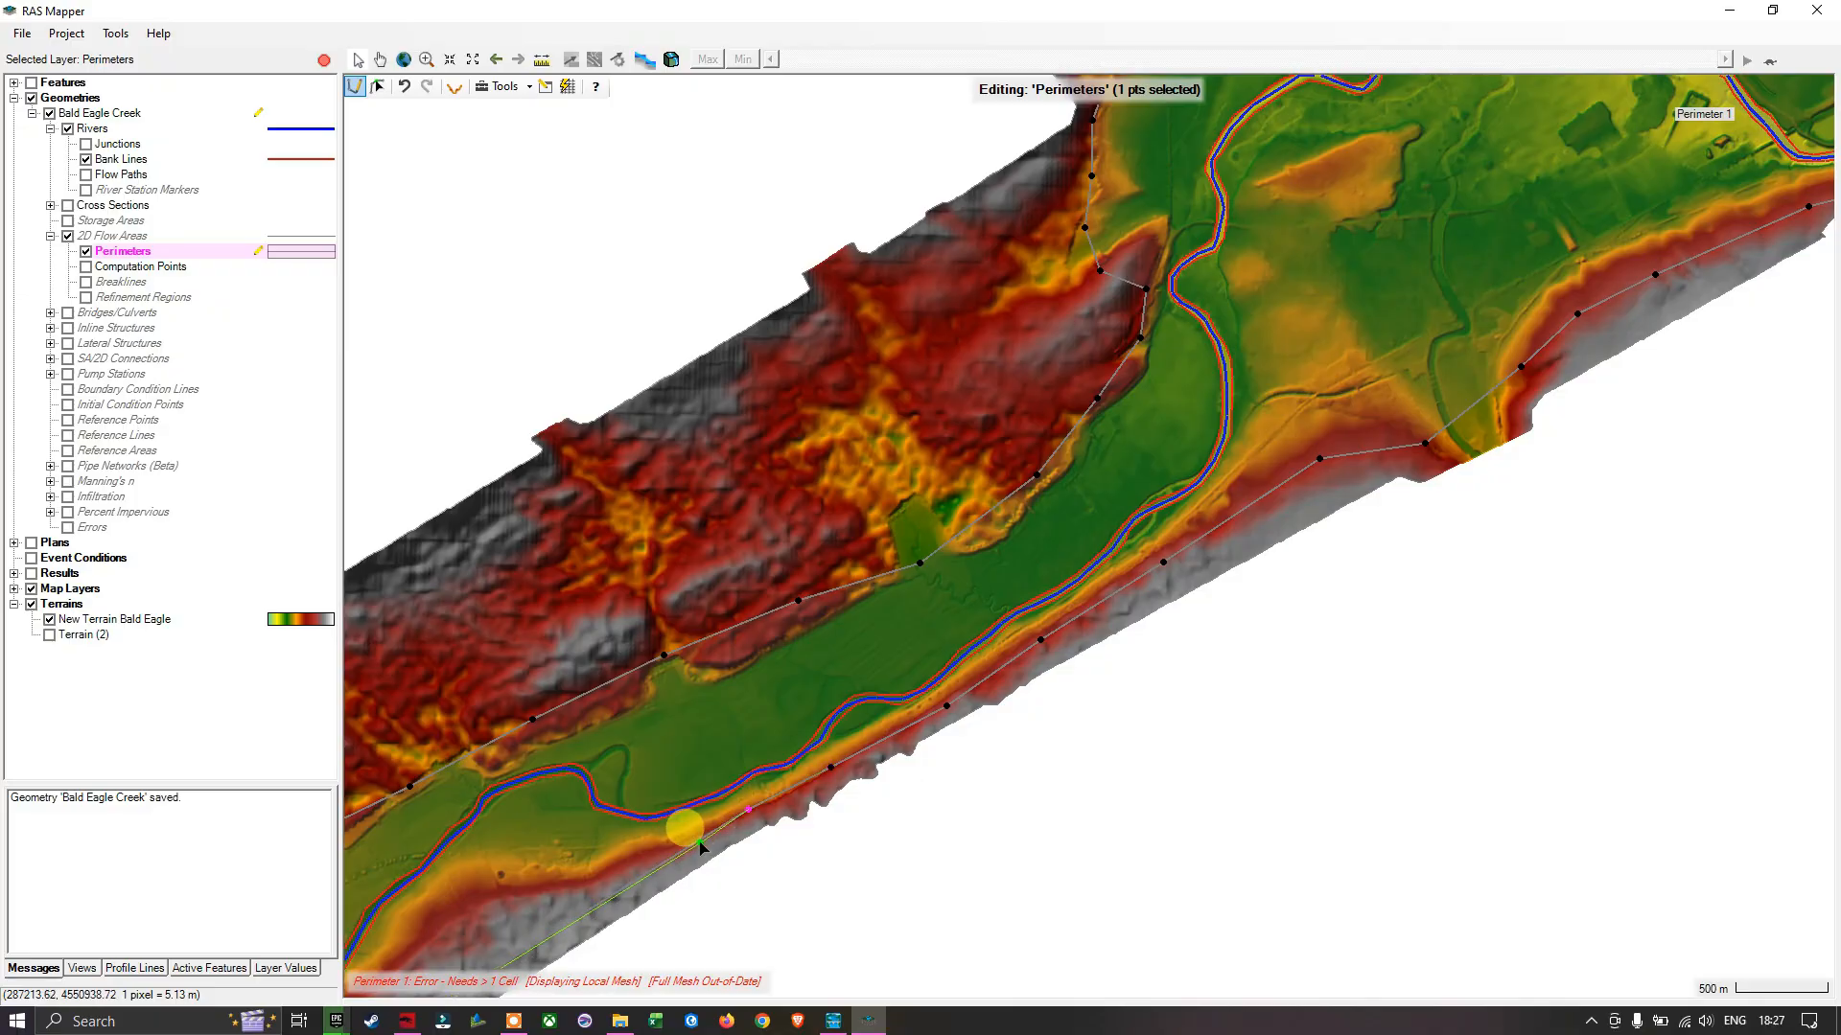
drag(584, 878, 898, 659)
drag(803, 749, 868, 706)
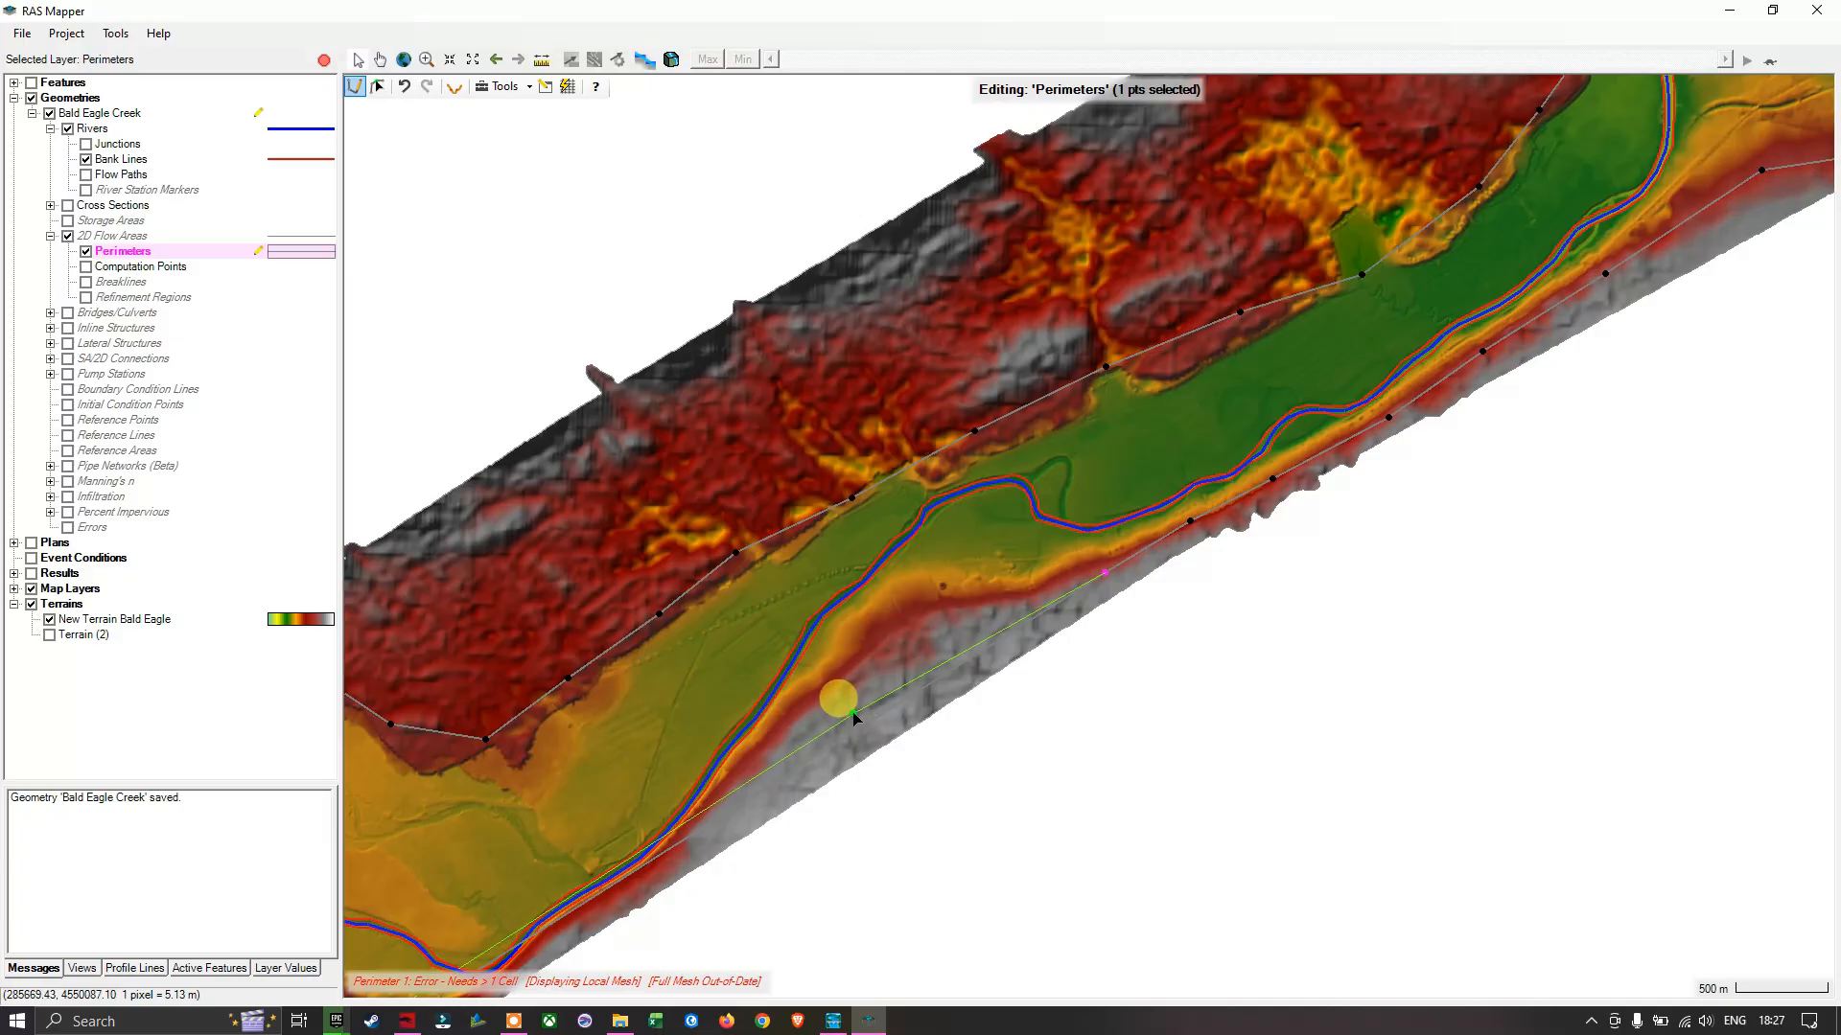
click(854, 713)
click(741, 785)
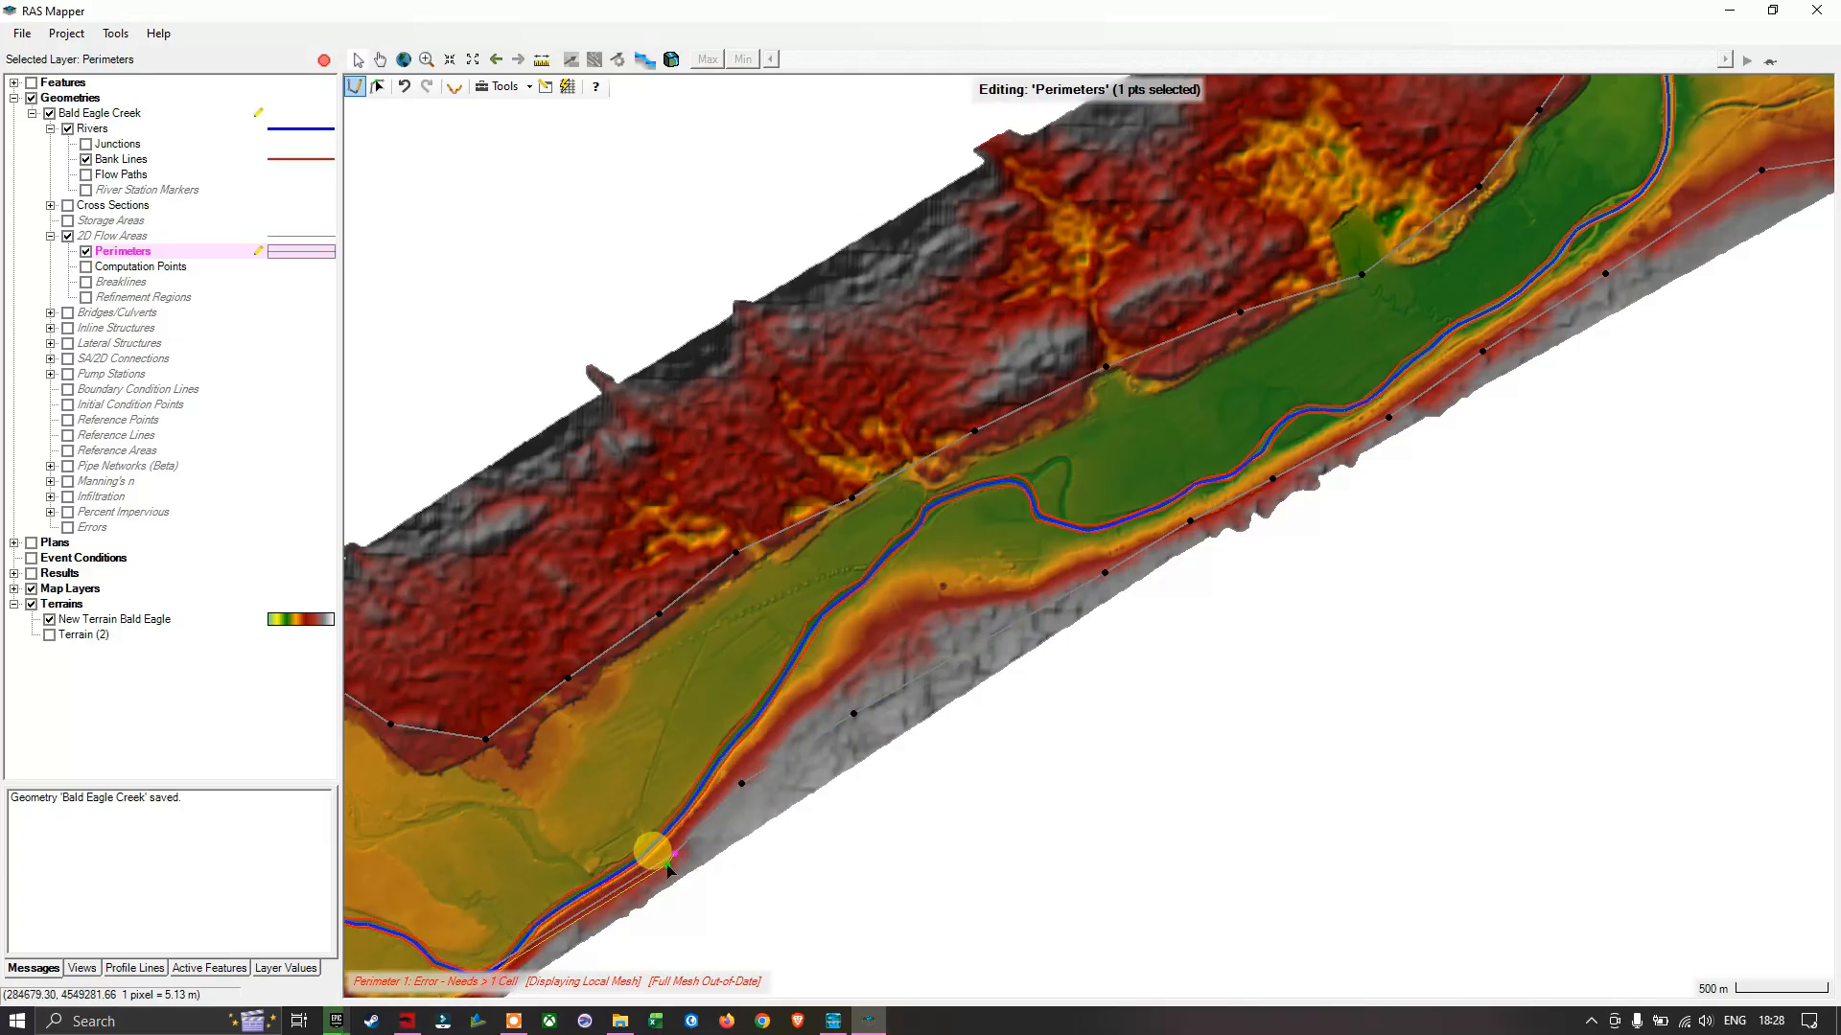
Step: Take the perimeter past the creek bend and around the southern ridge spur to the southern end of the embankment crossing the valley
drag(732, 748, 1040, 575)
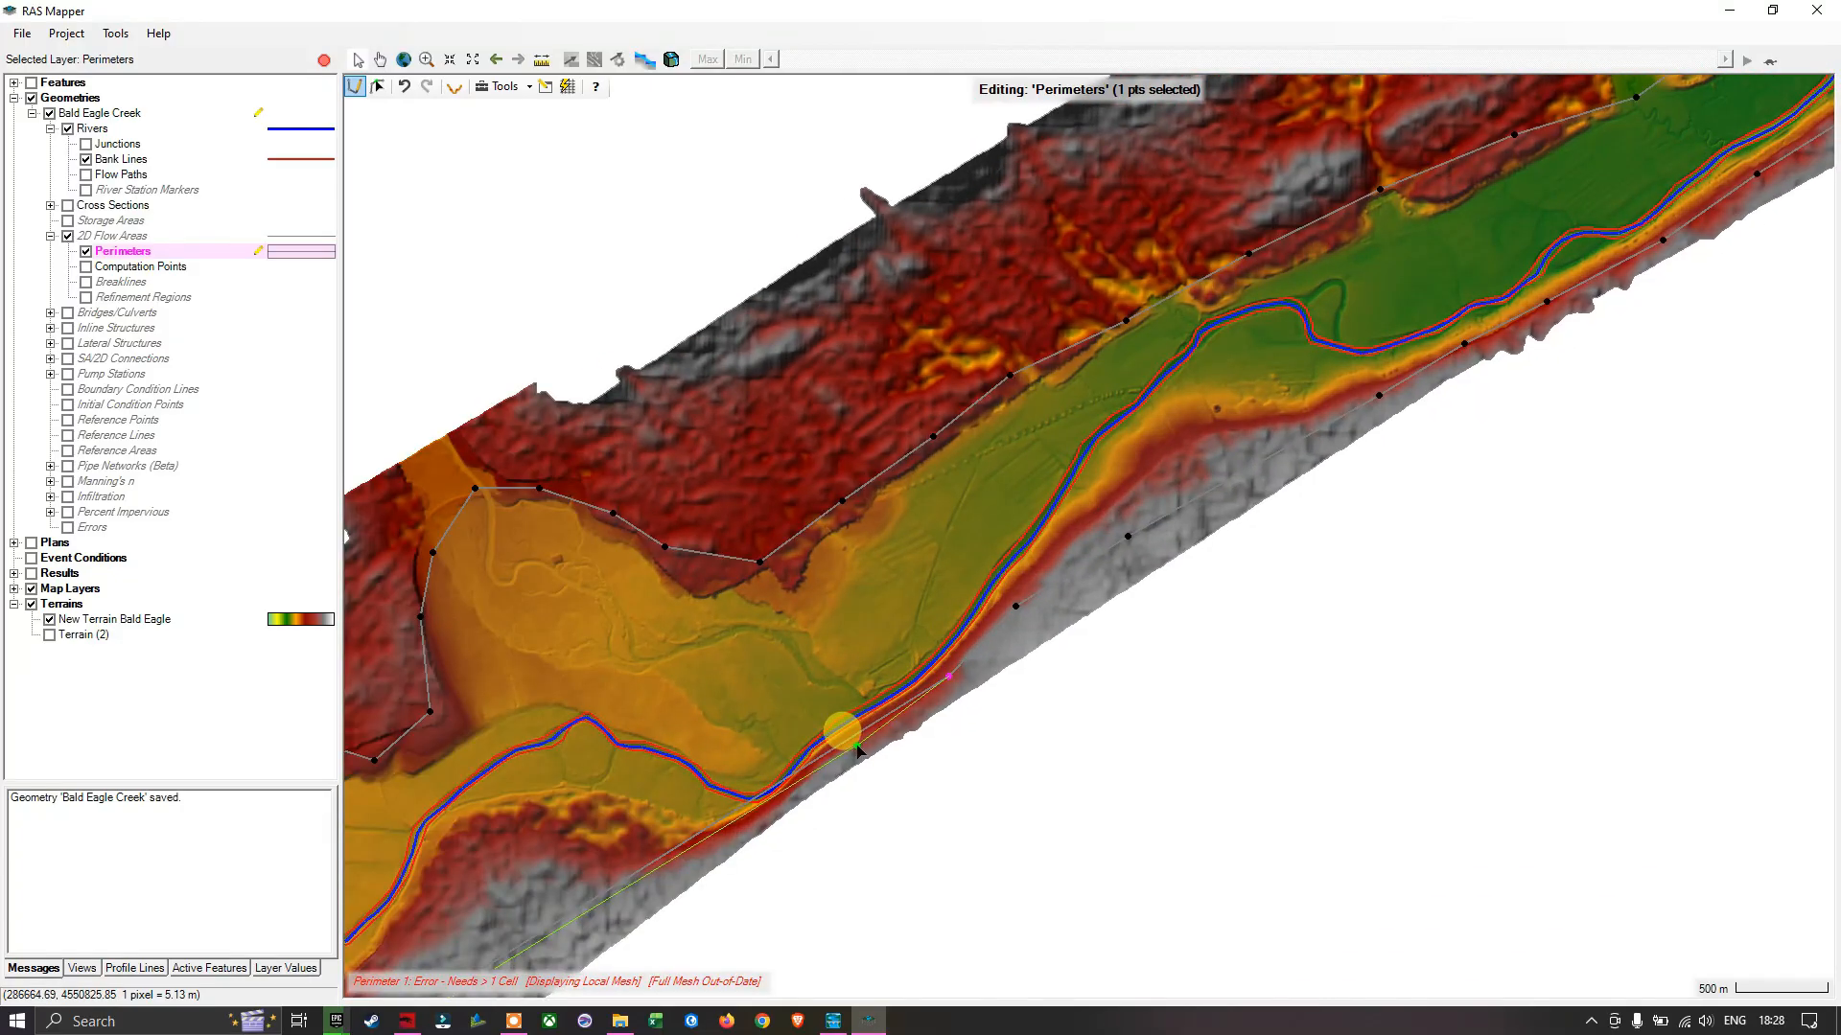
click(837, 758)
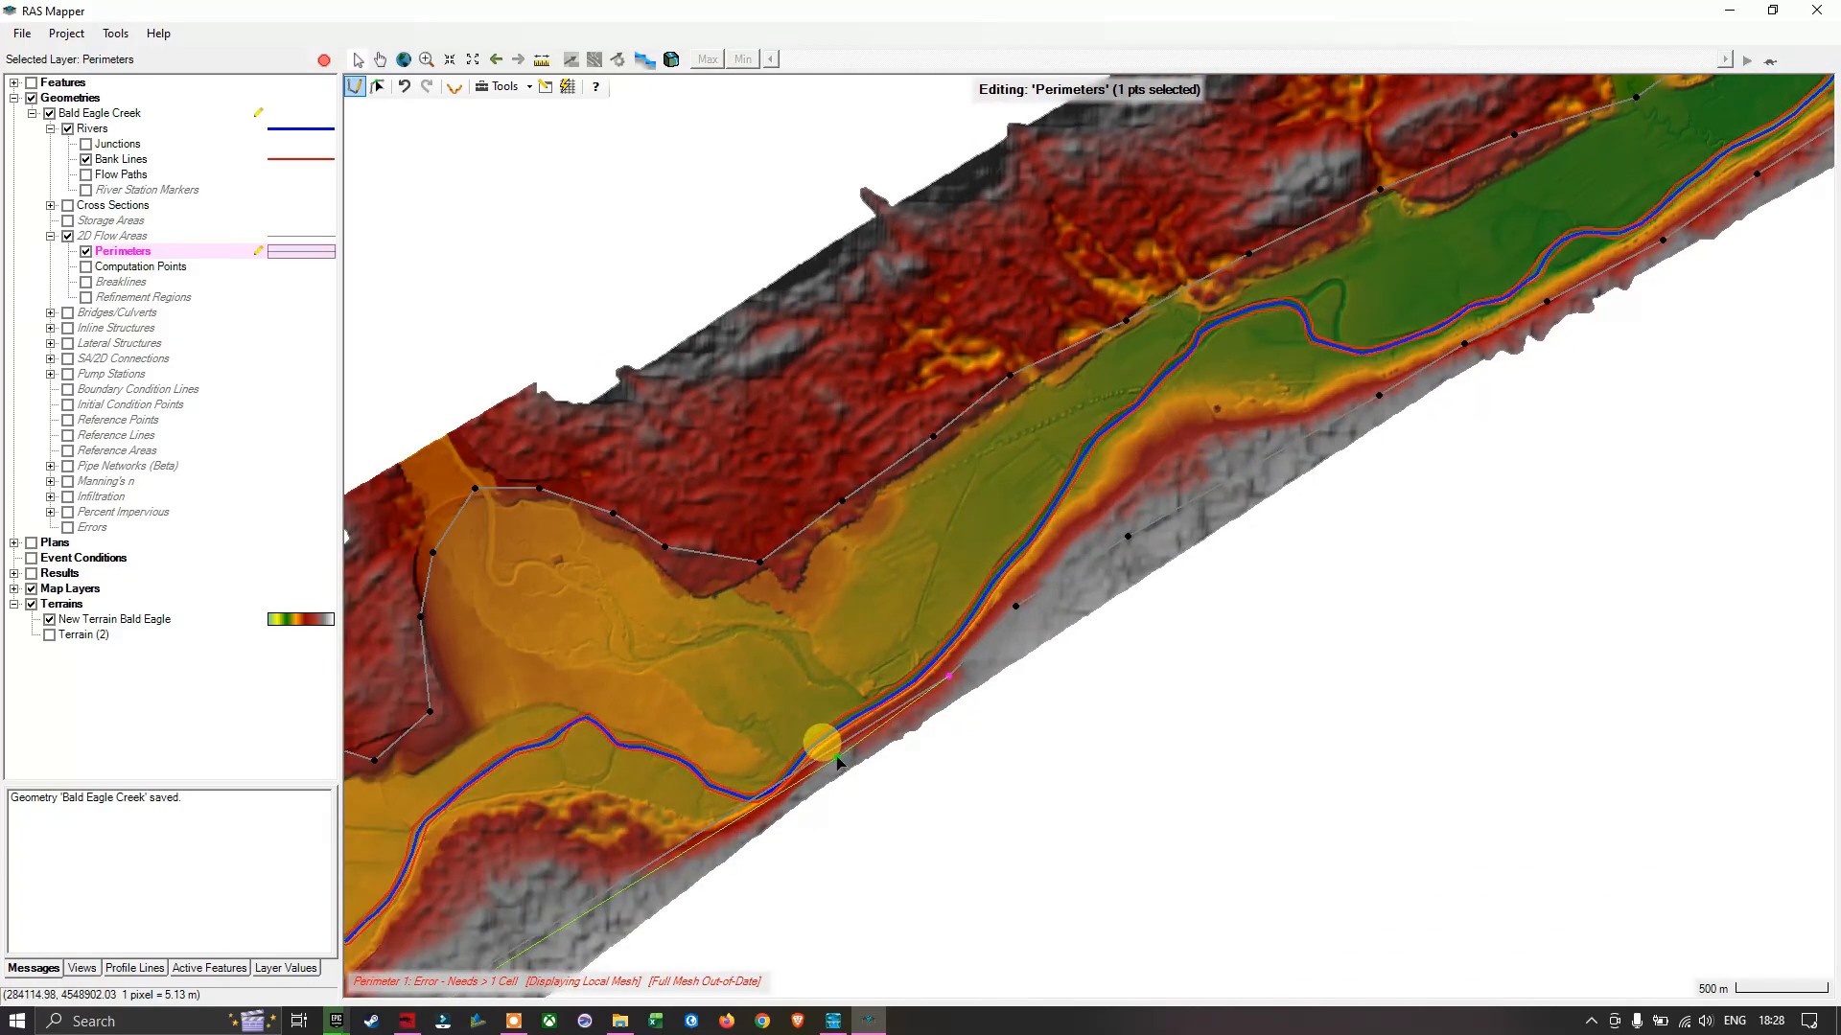
click(771, 812)
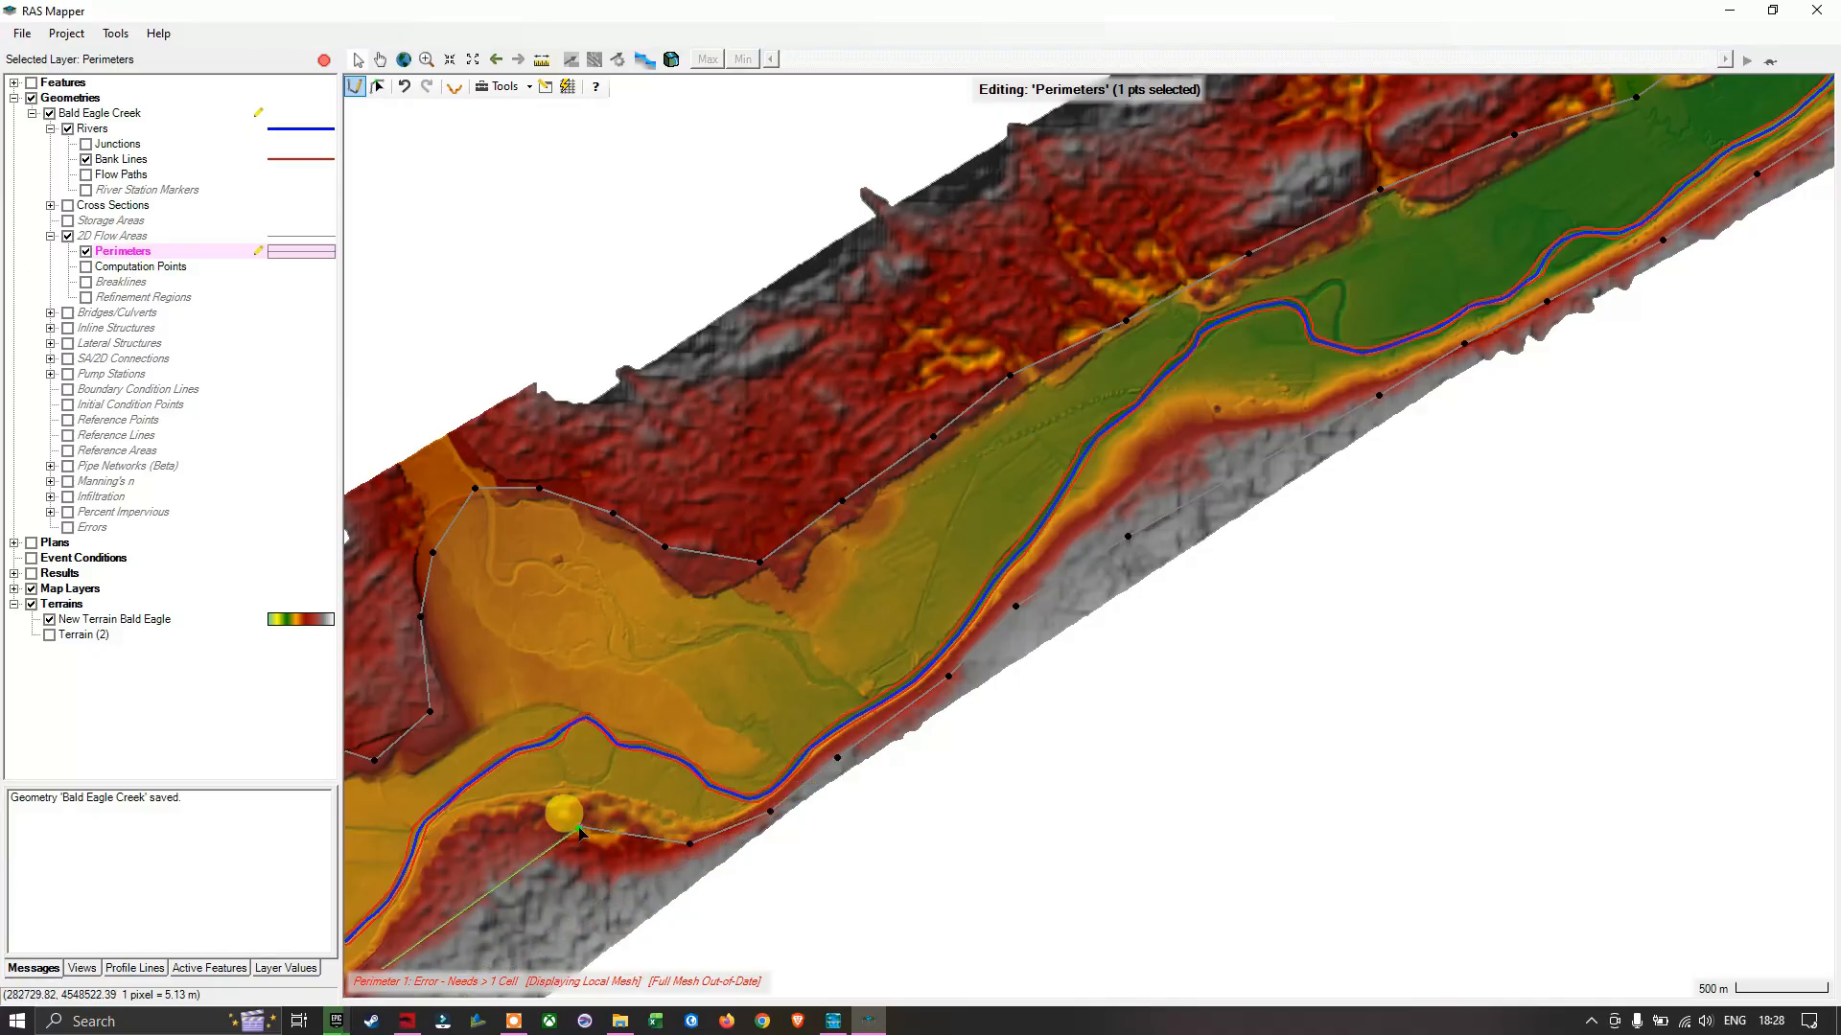
drag(586, 823, 1101, 559)
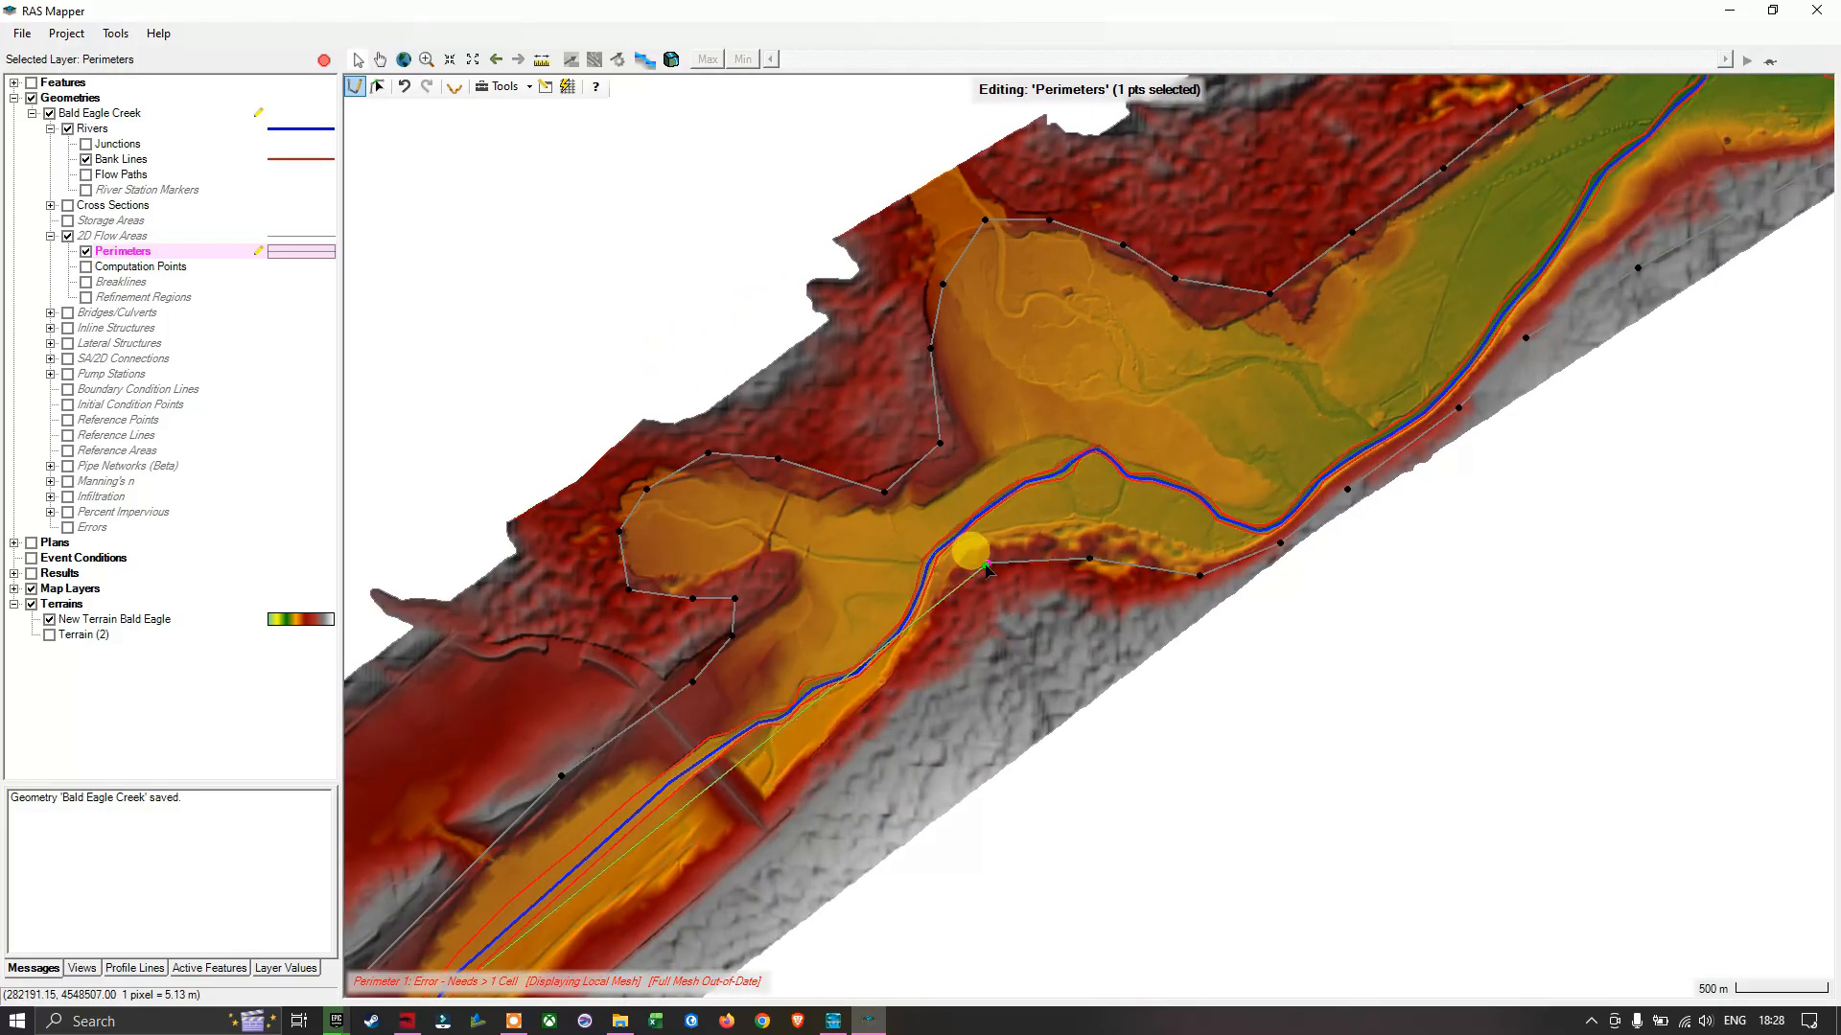
click(948, 627)
click(857, 732)
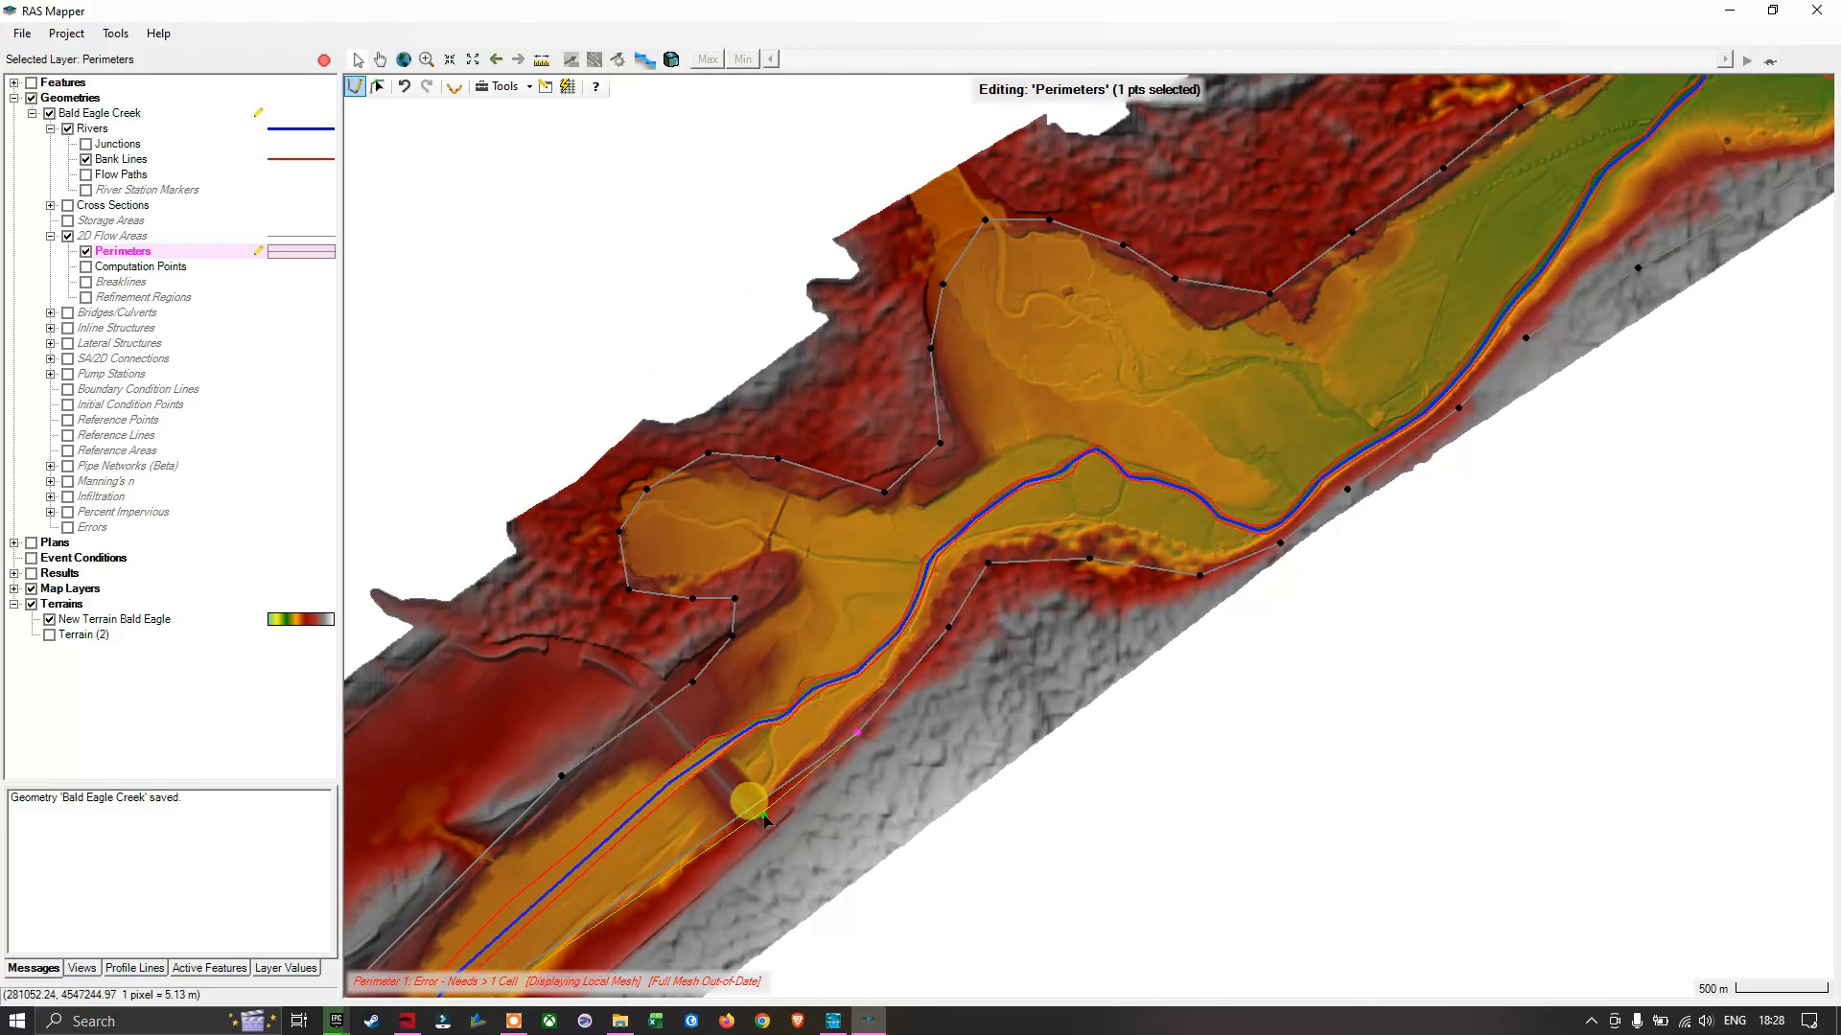
click(758, 827)
Step: Extend the perimeter southwest from the embankment along the southeastern slope beside the straight upstream channel
drag(810, 719, 1188, 405)
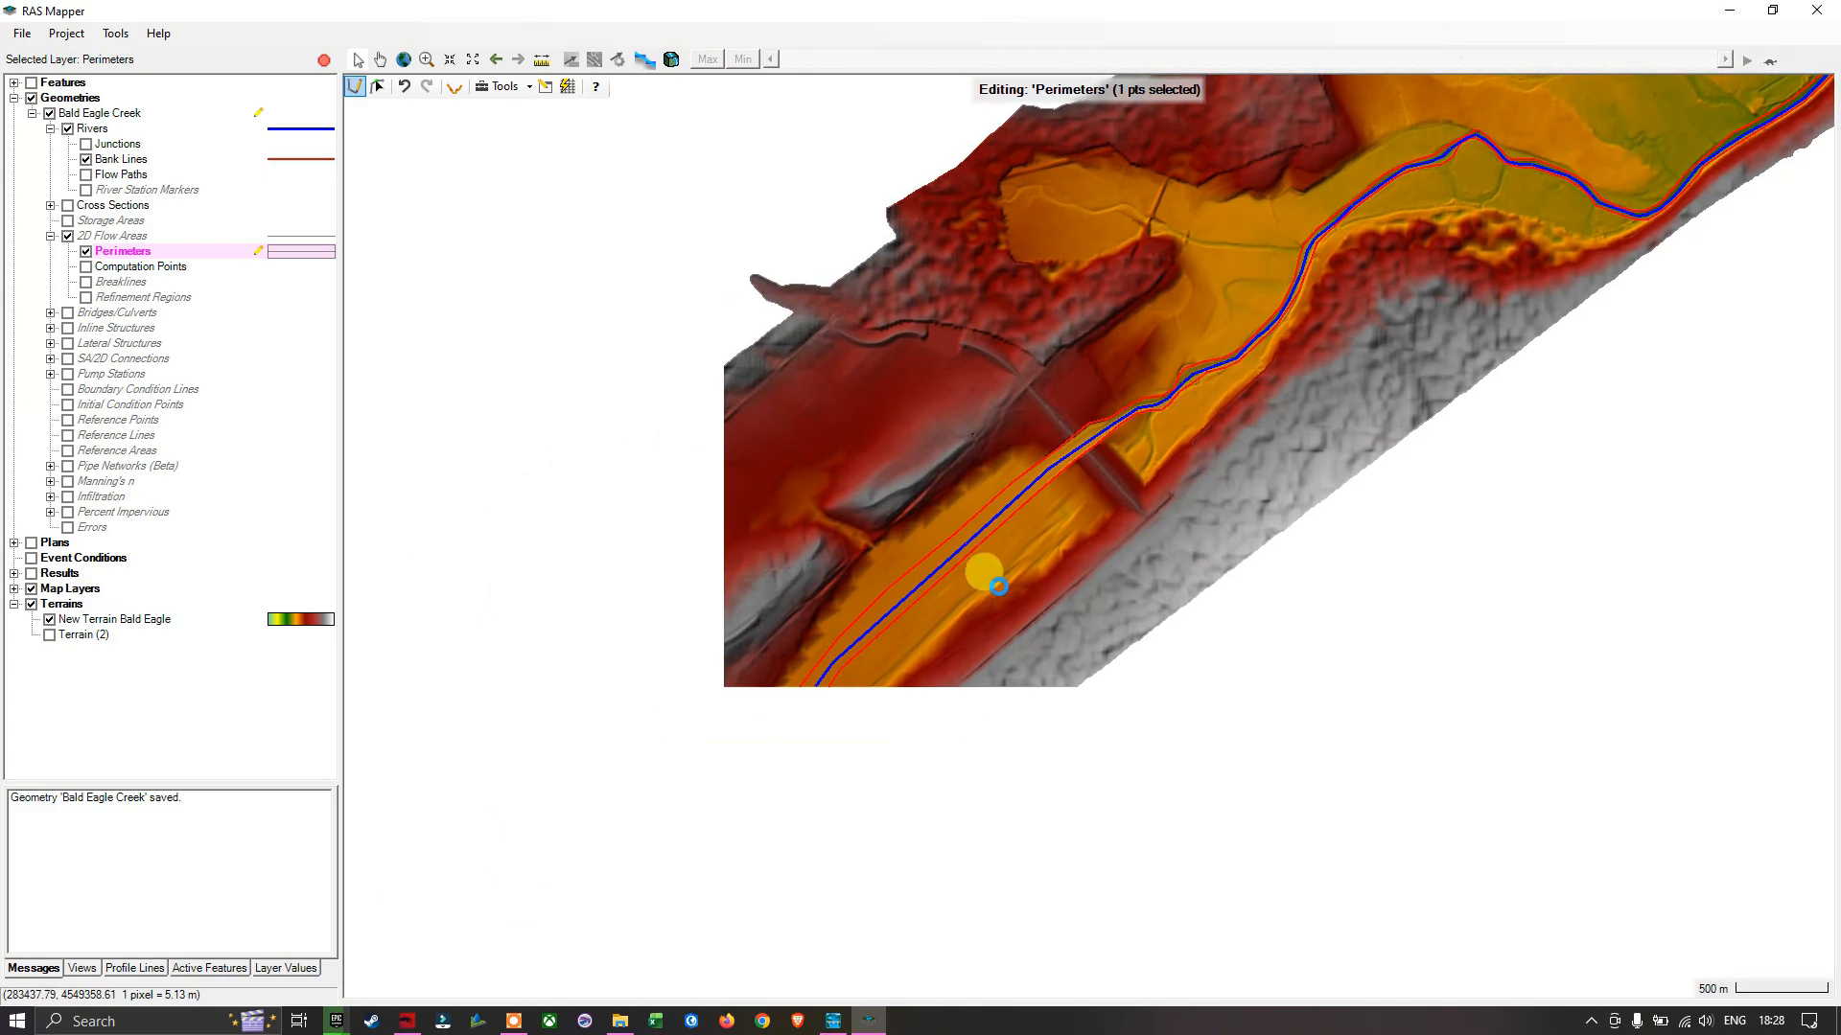
click(880, 729)
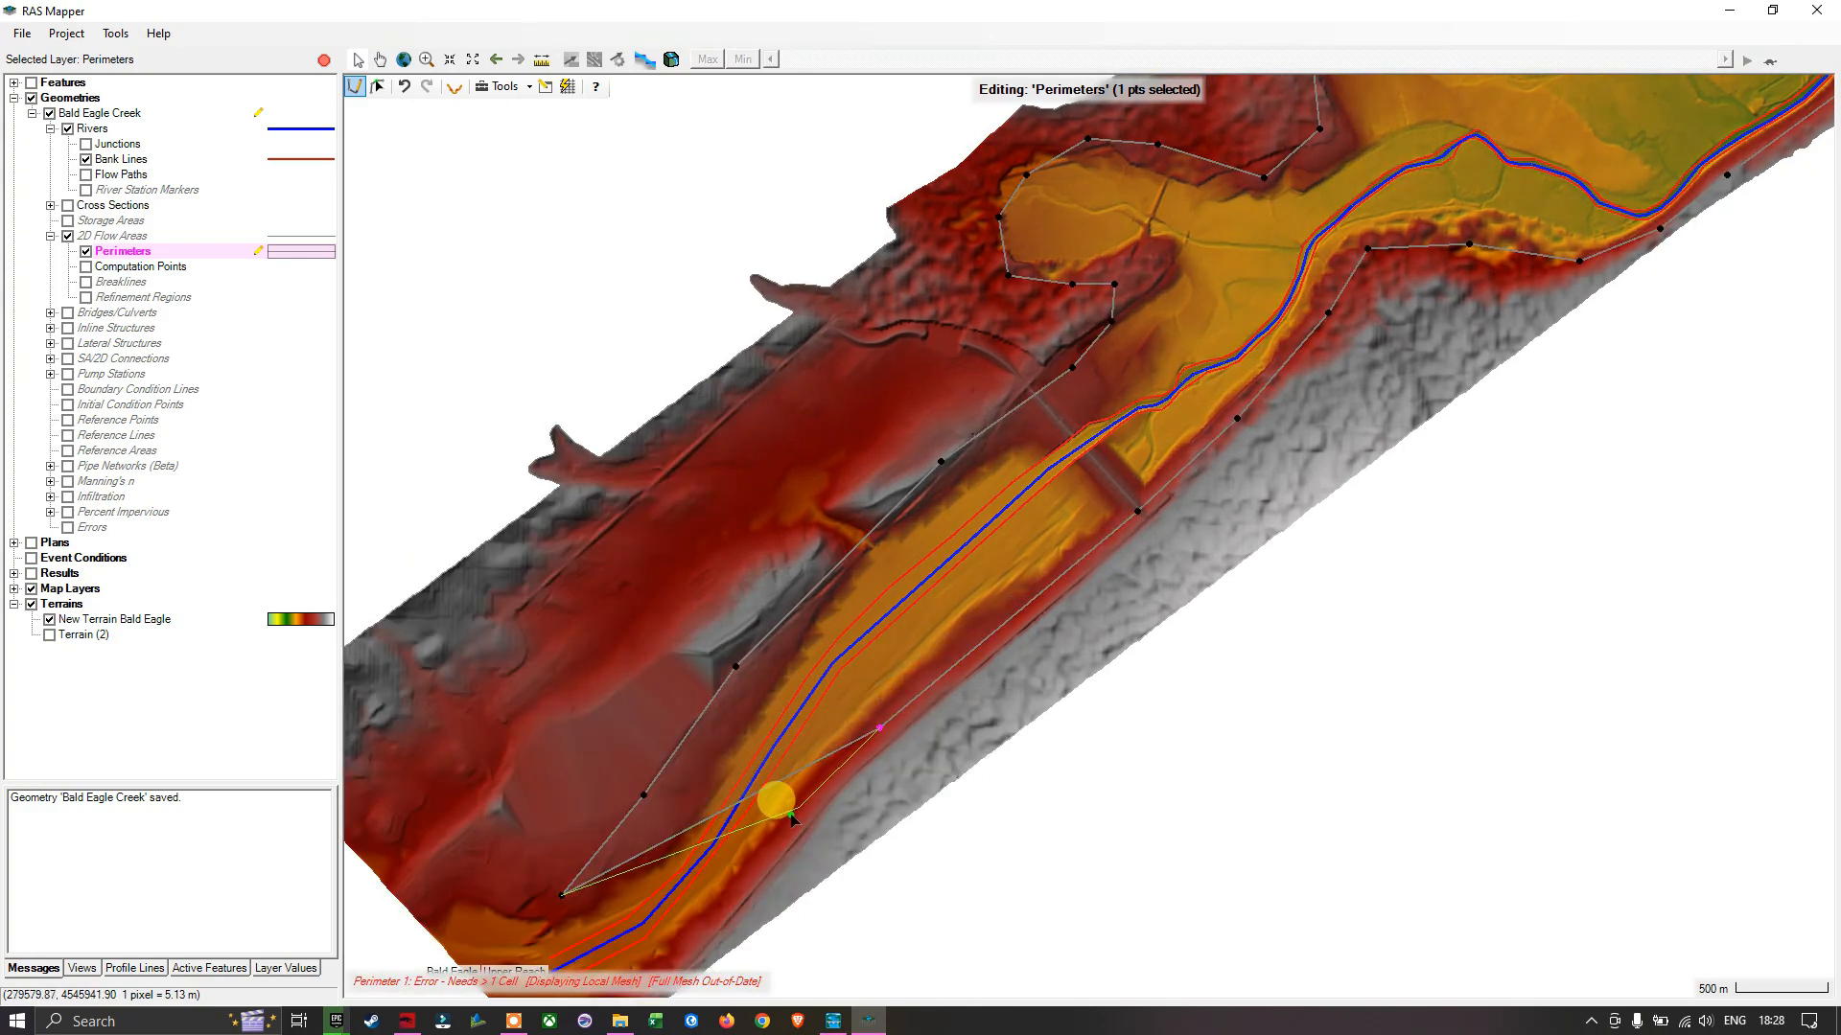
click(769, 839)
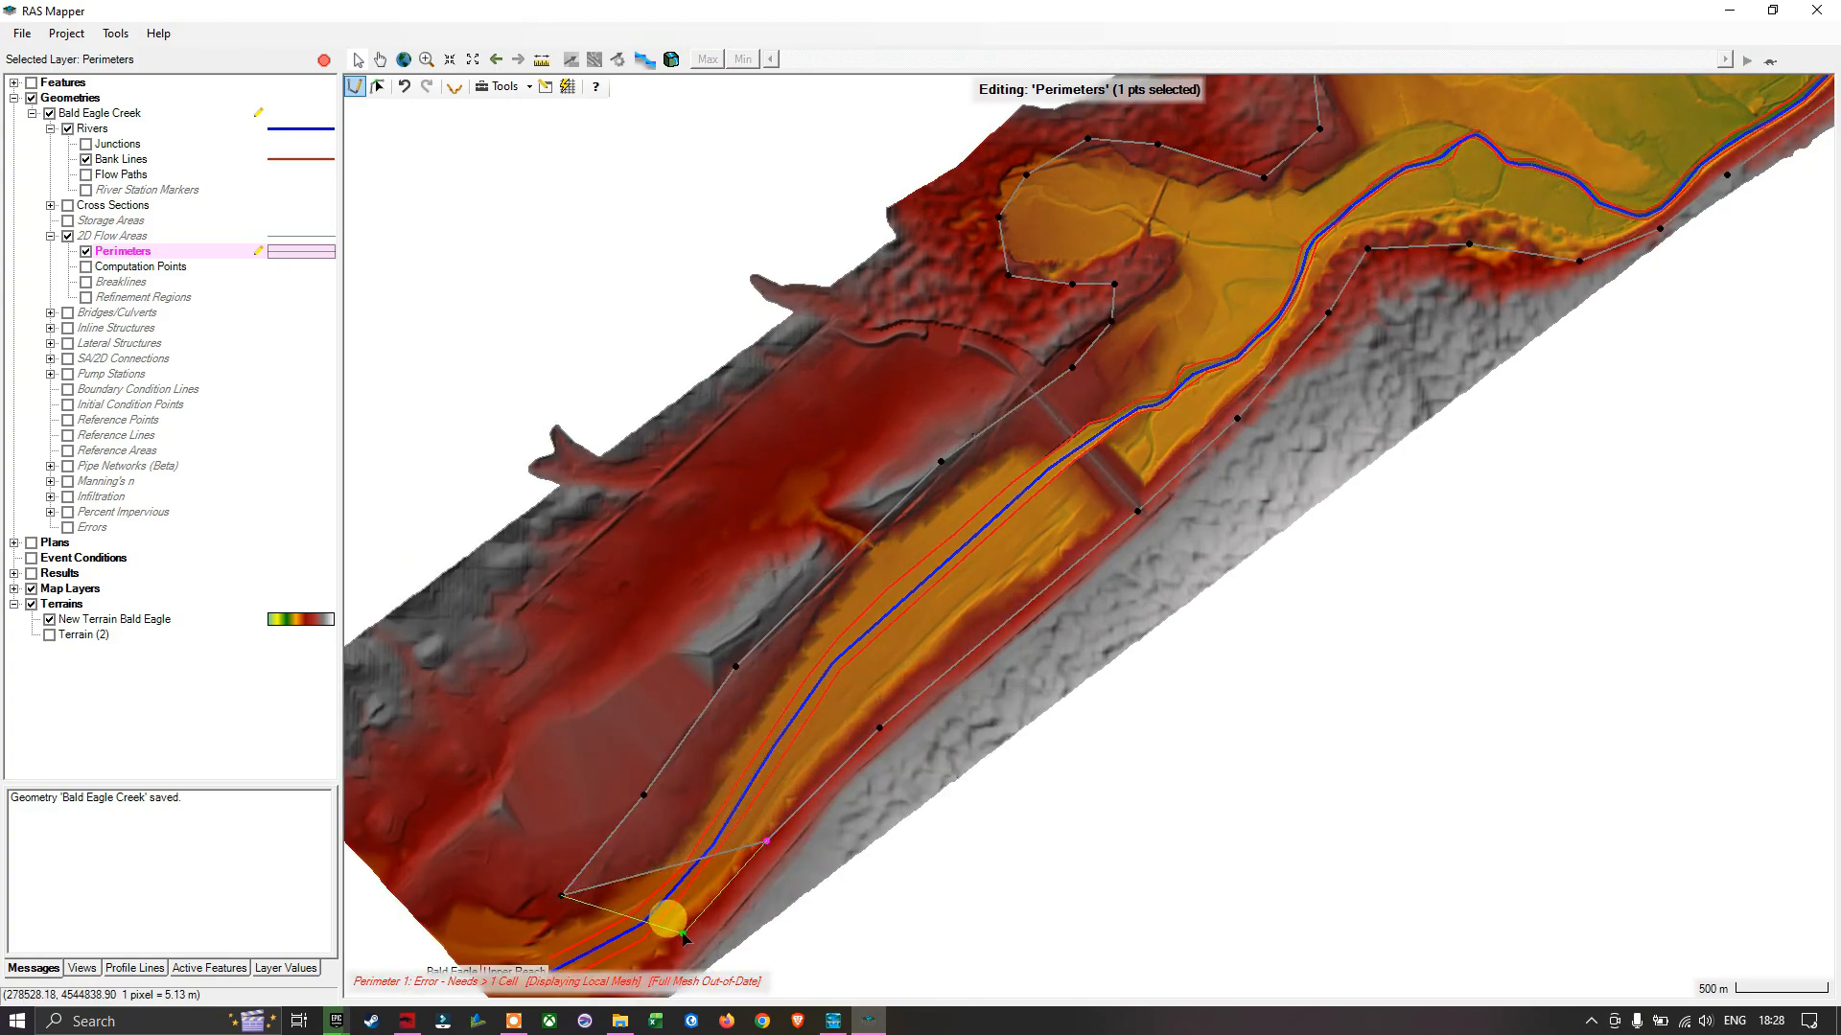
Step: Finish the perimeter across the creek at the upstream end of the Bald Eagle Upper Reach and name it Floodplain 1
drag(682, 933, 780, 812)
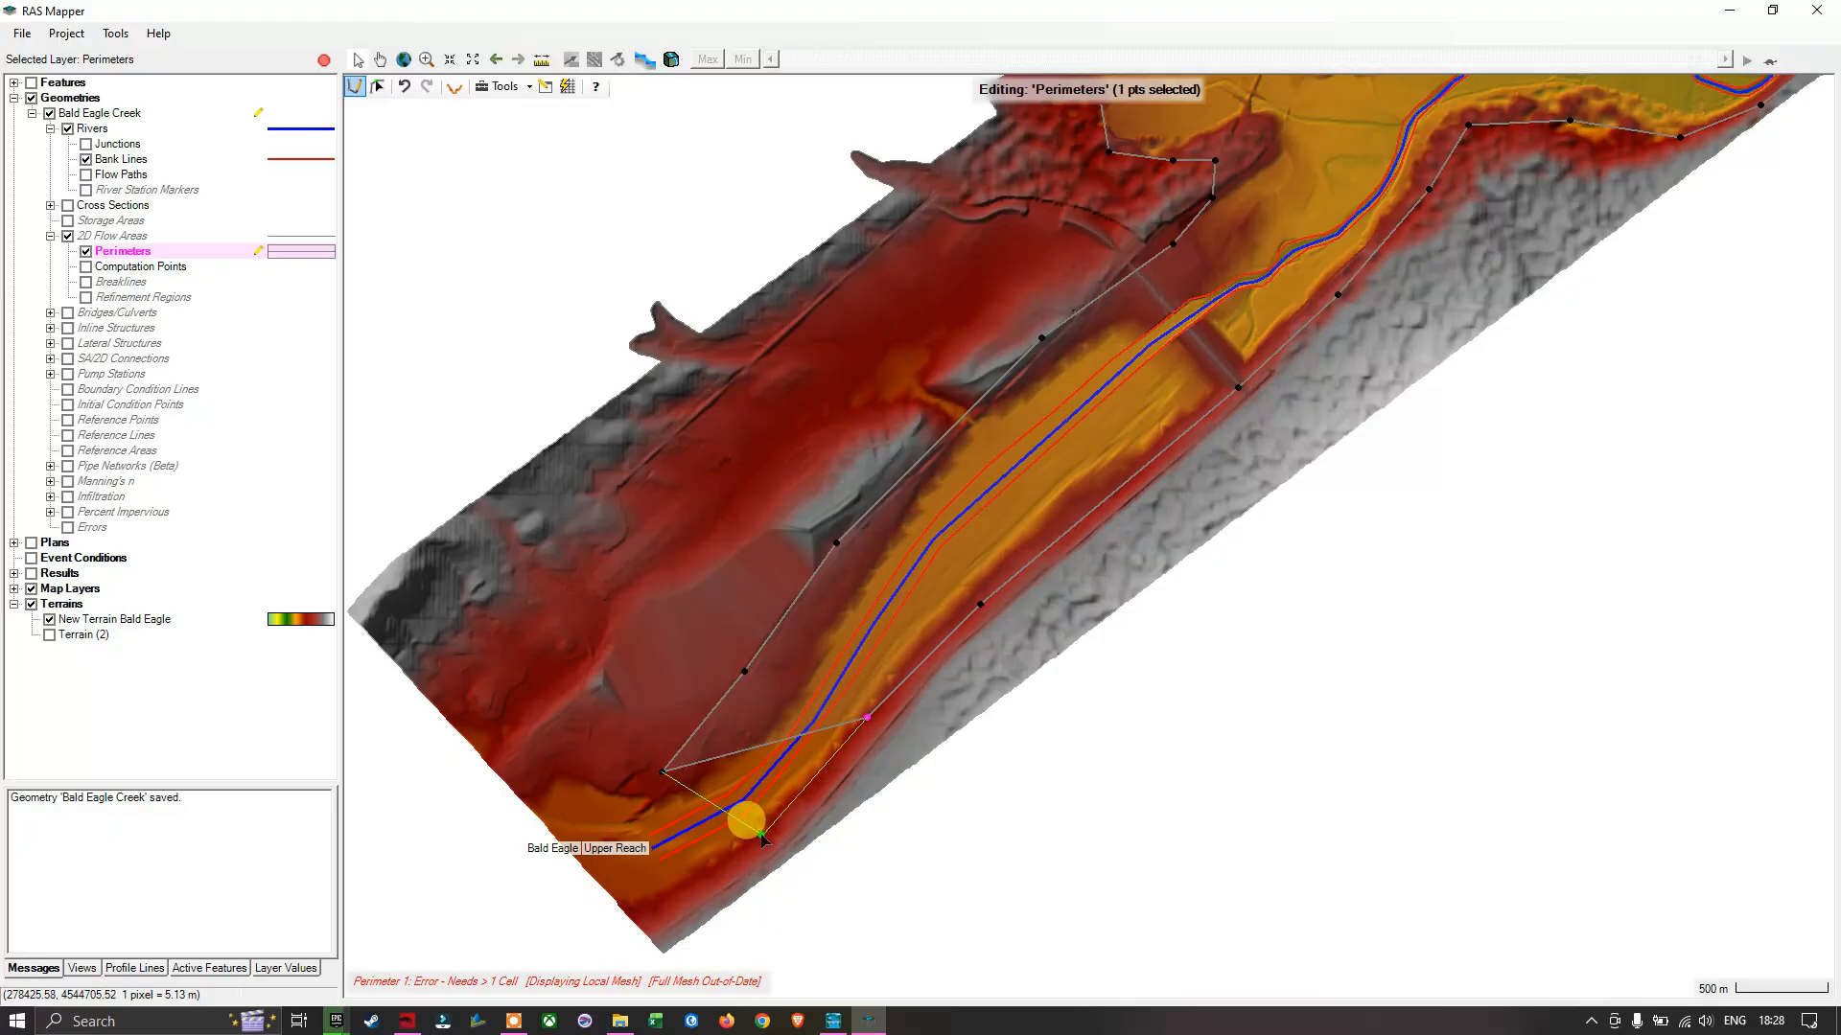
click(810, 782)
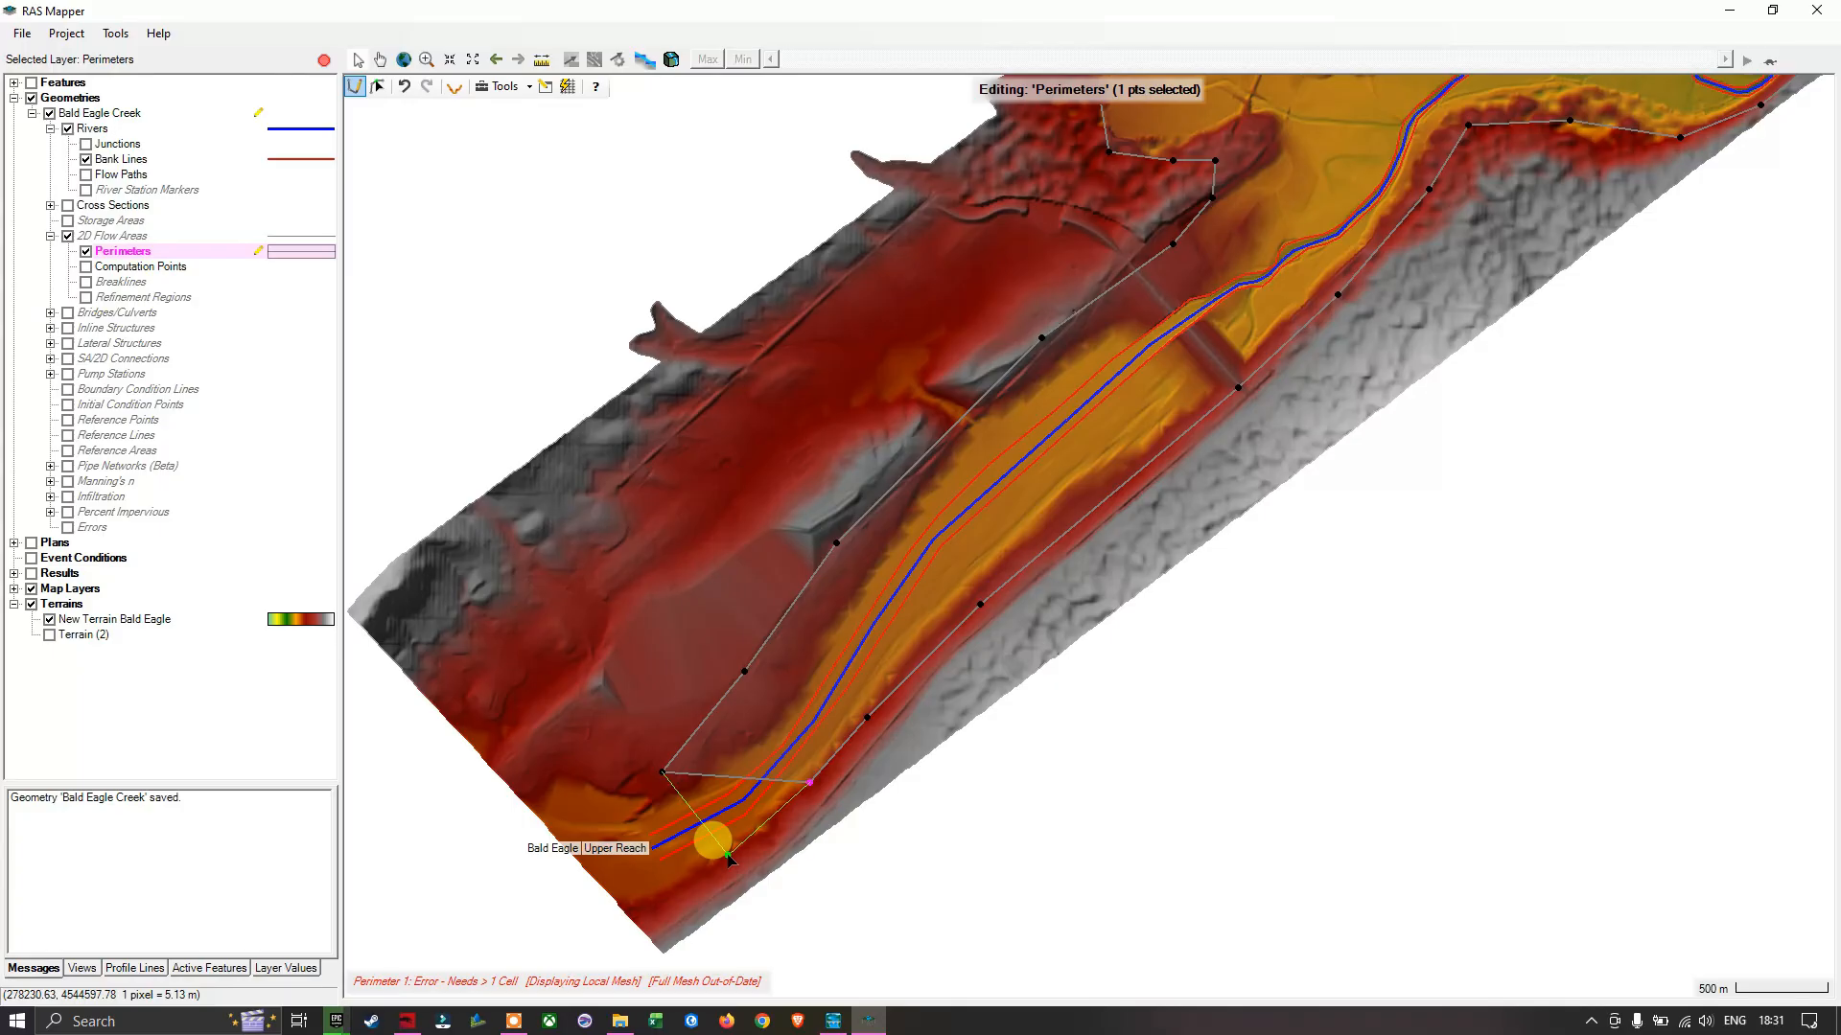
double_click(728, 858)
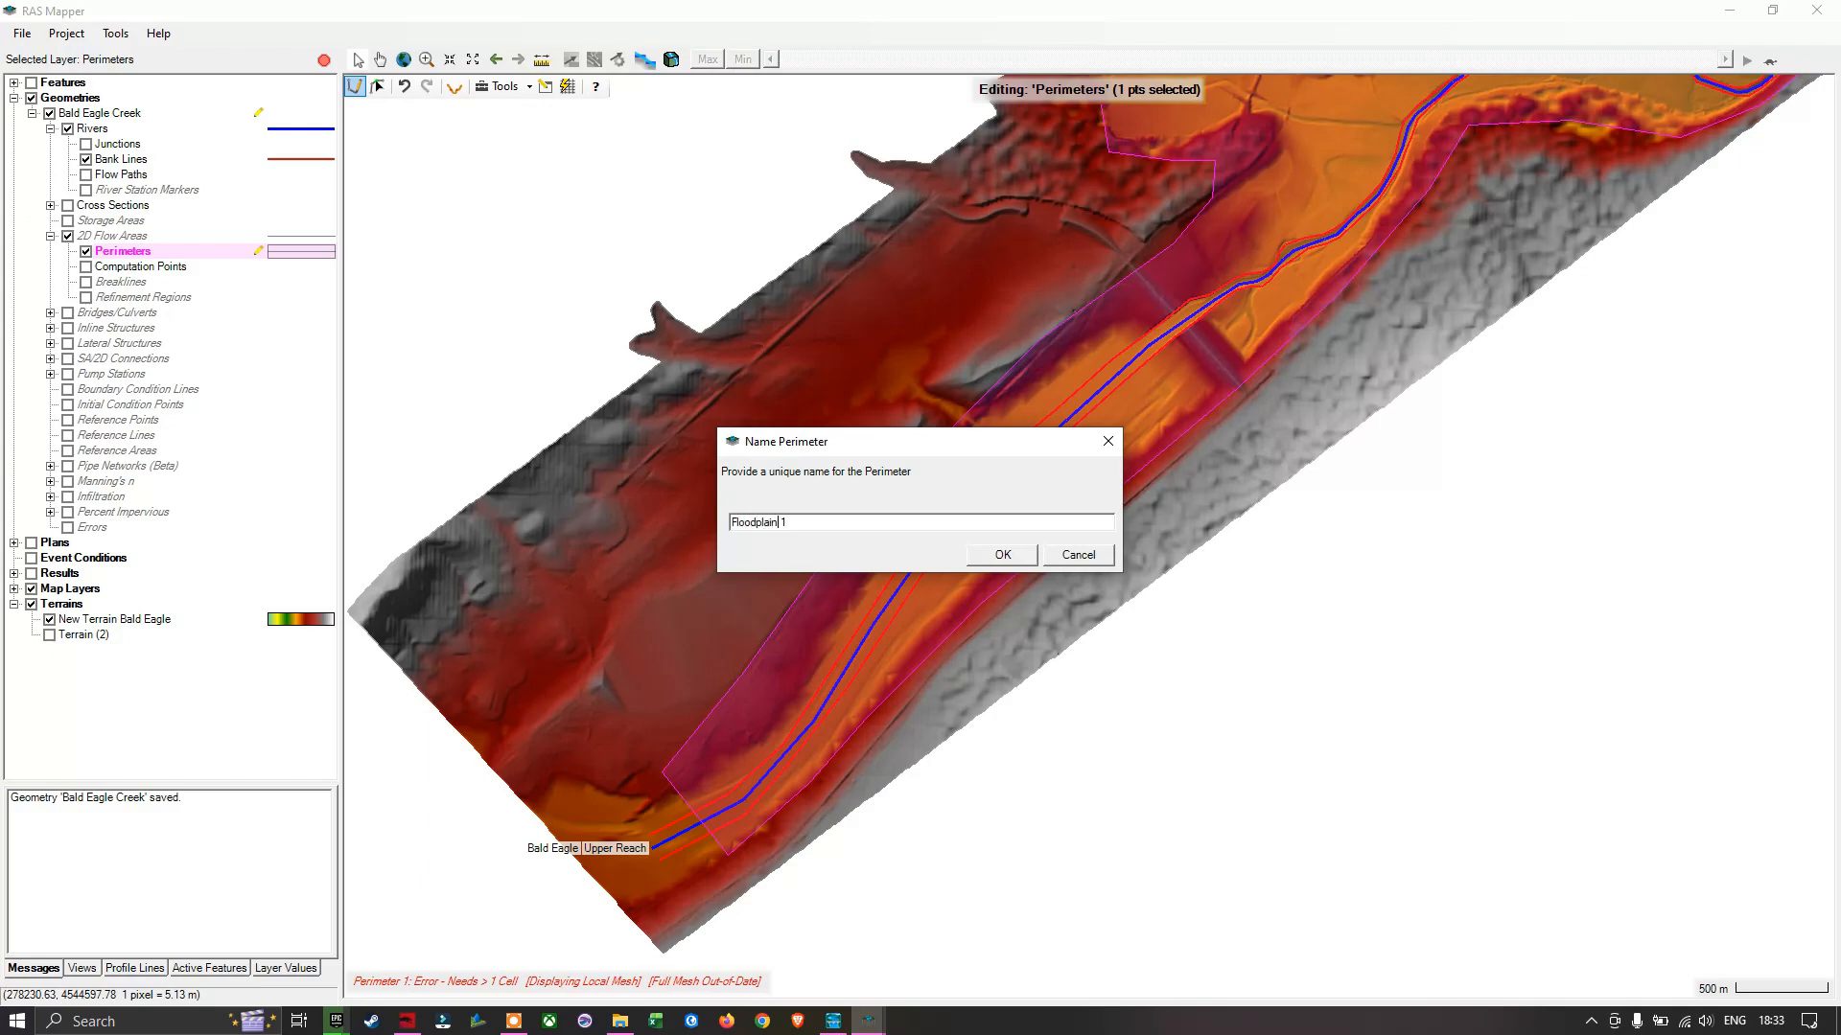
click(1004, 555)
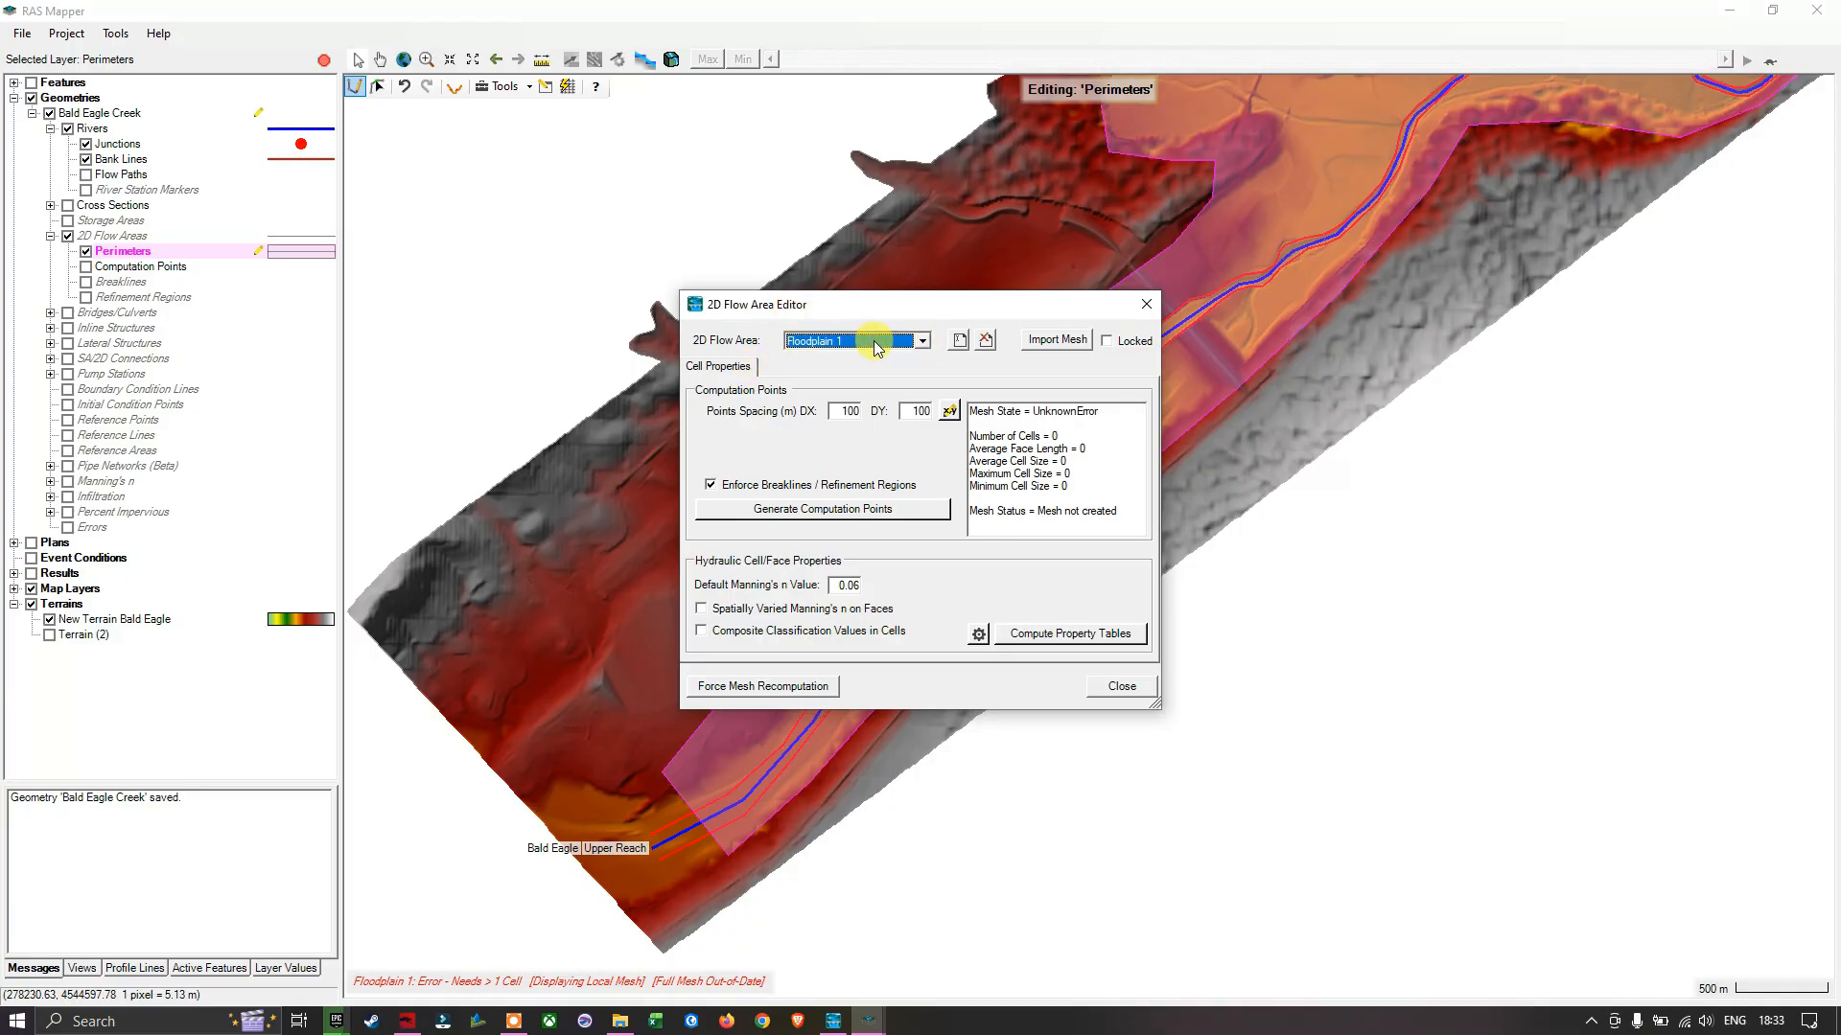
Step: Set the Floodplain 1 point spacing to 50 m by 50 m and generate its computation points
click(924, 341)
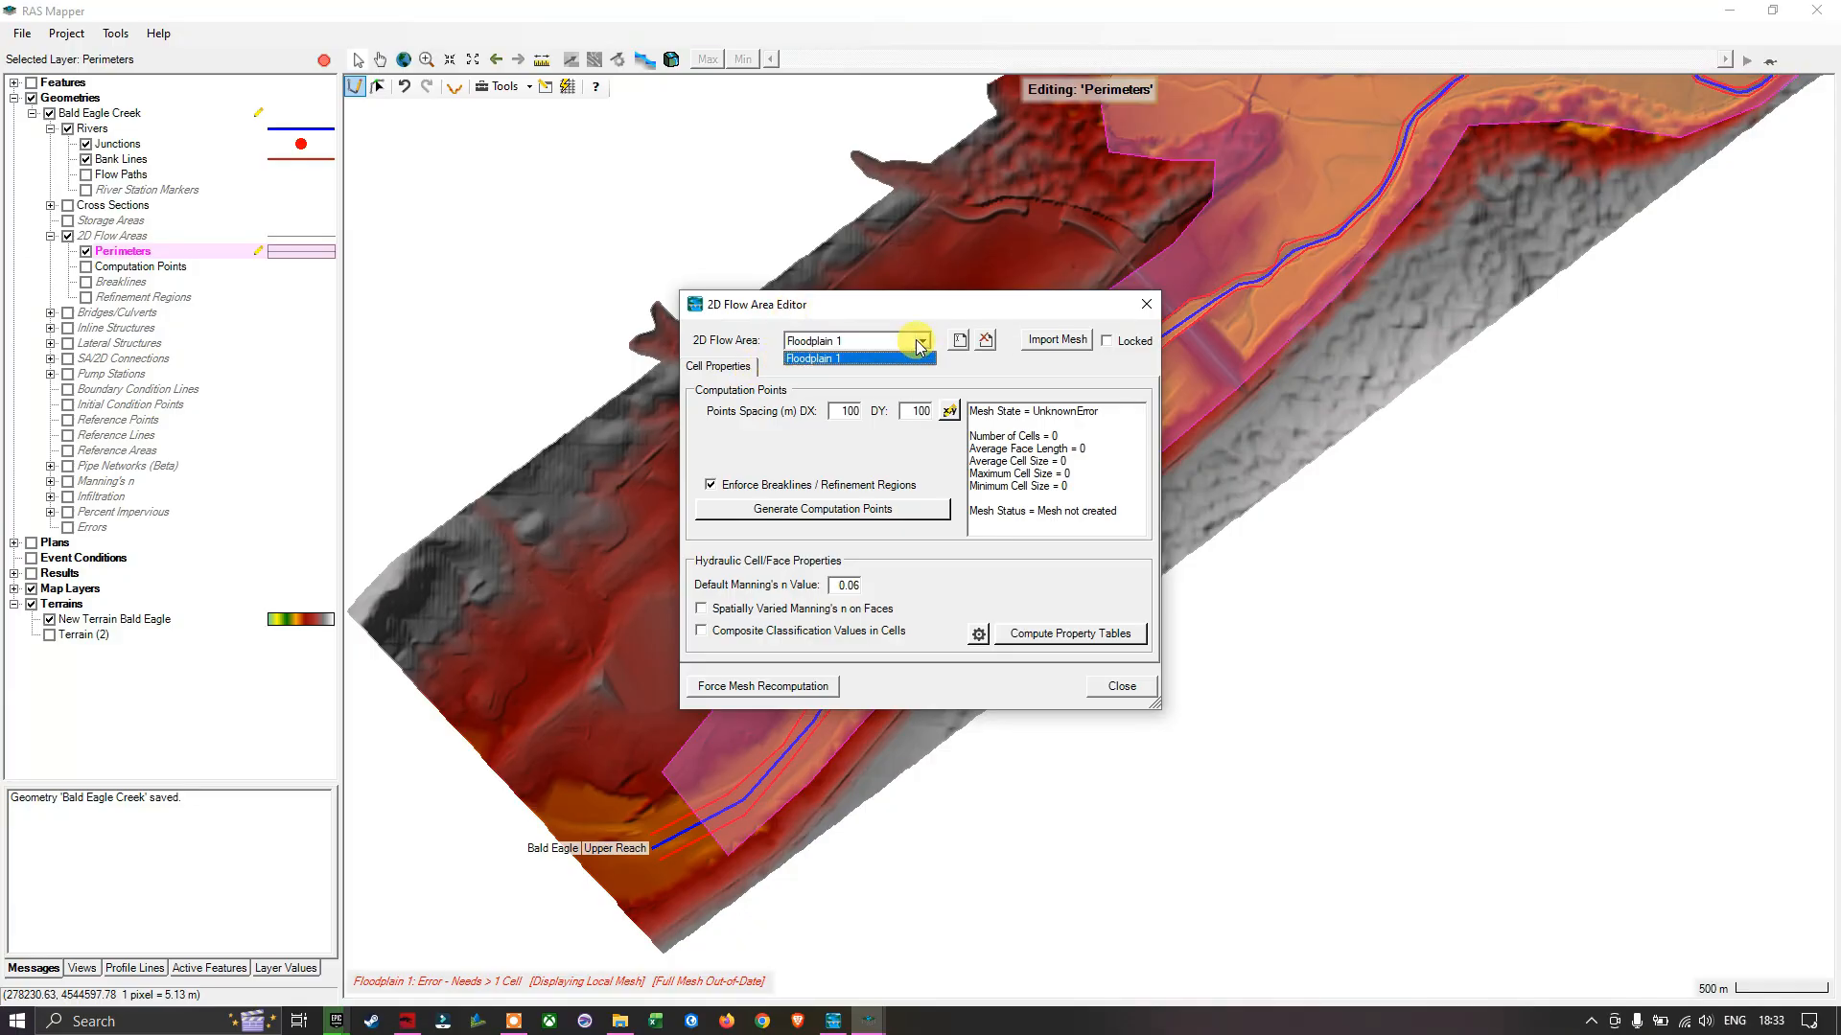
click(831, 369)
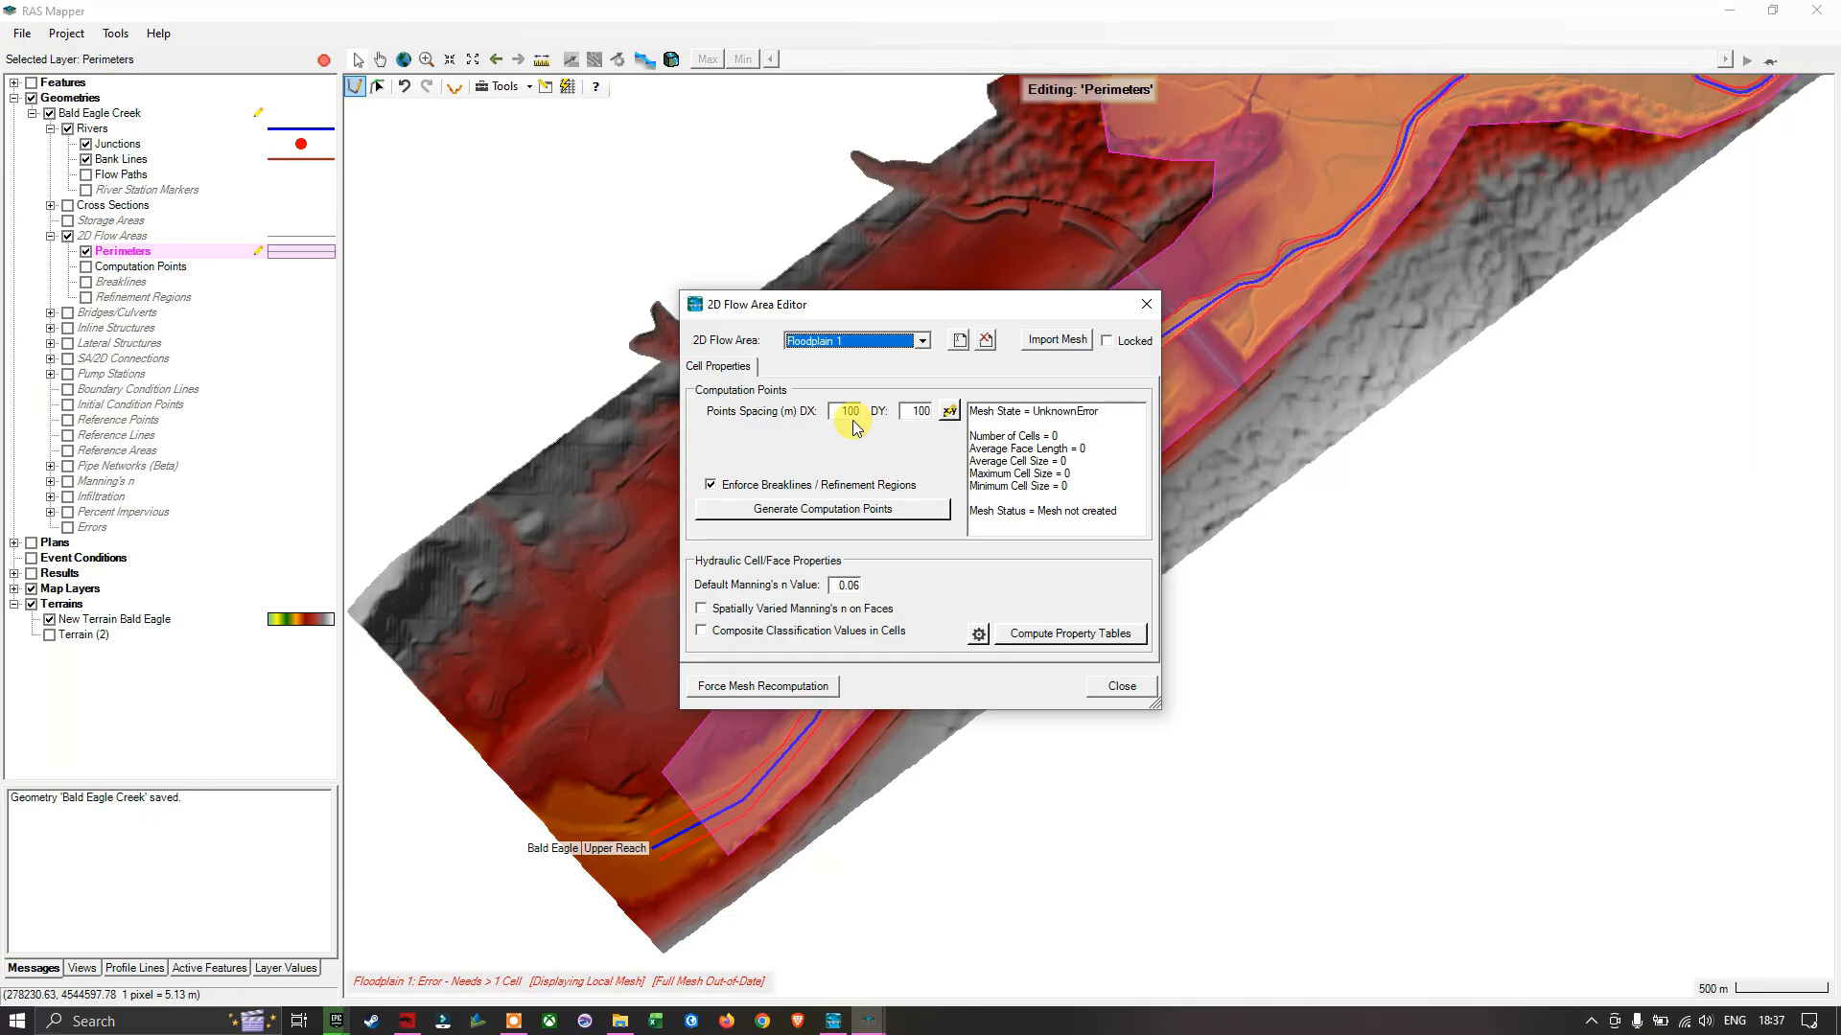
click(852, 409)
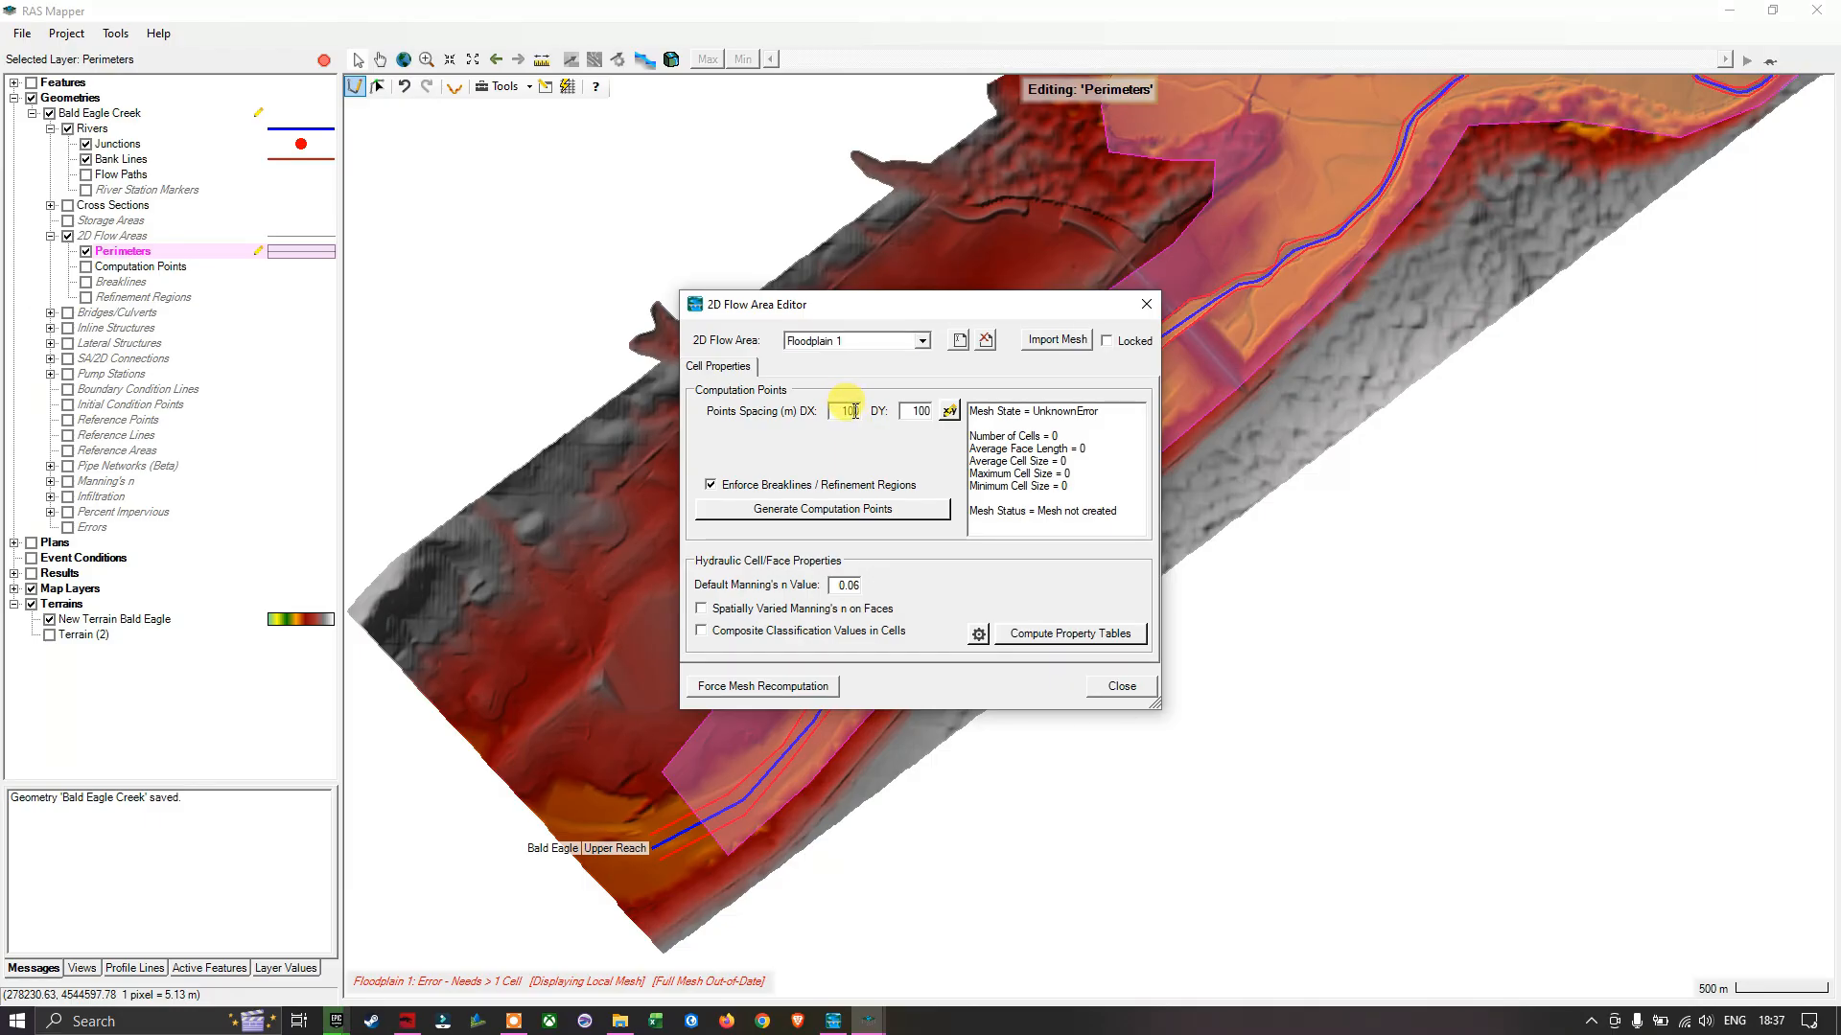
drag(859, 412, 834, 410)
key(BackSpace)
text(50)
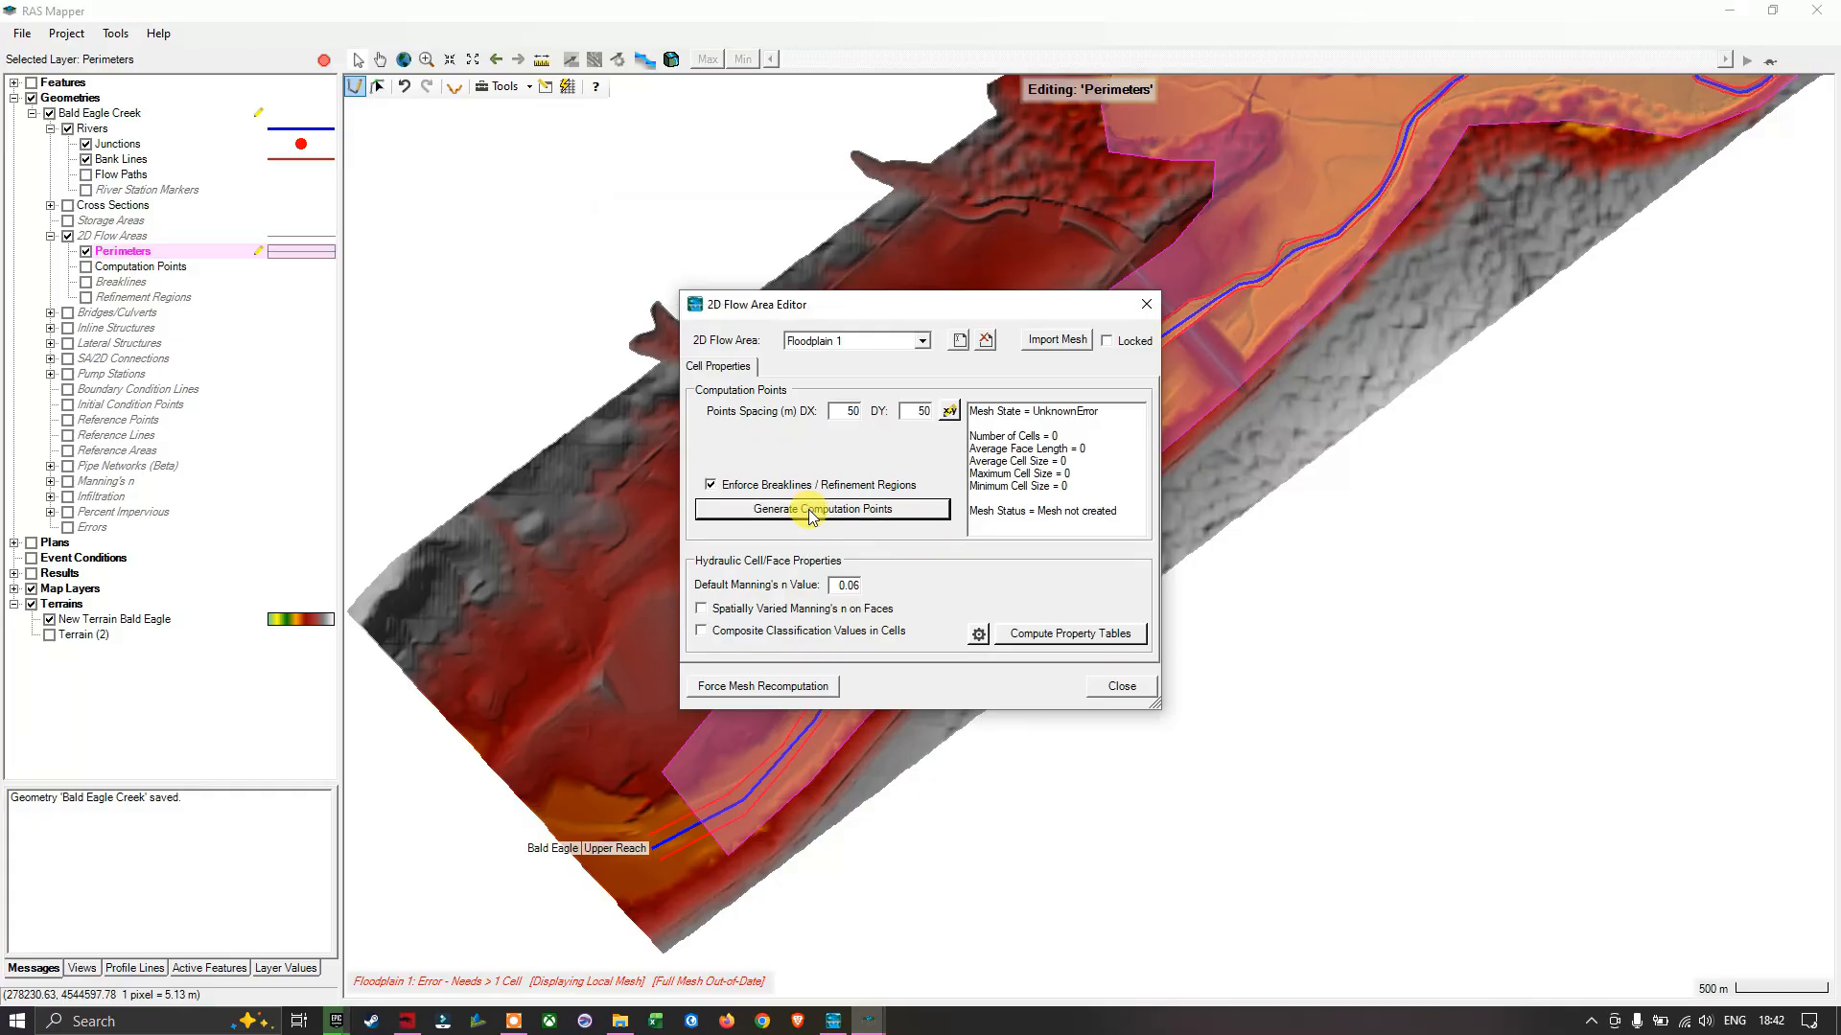
click(812, 515)
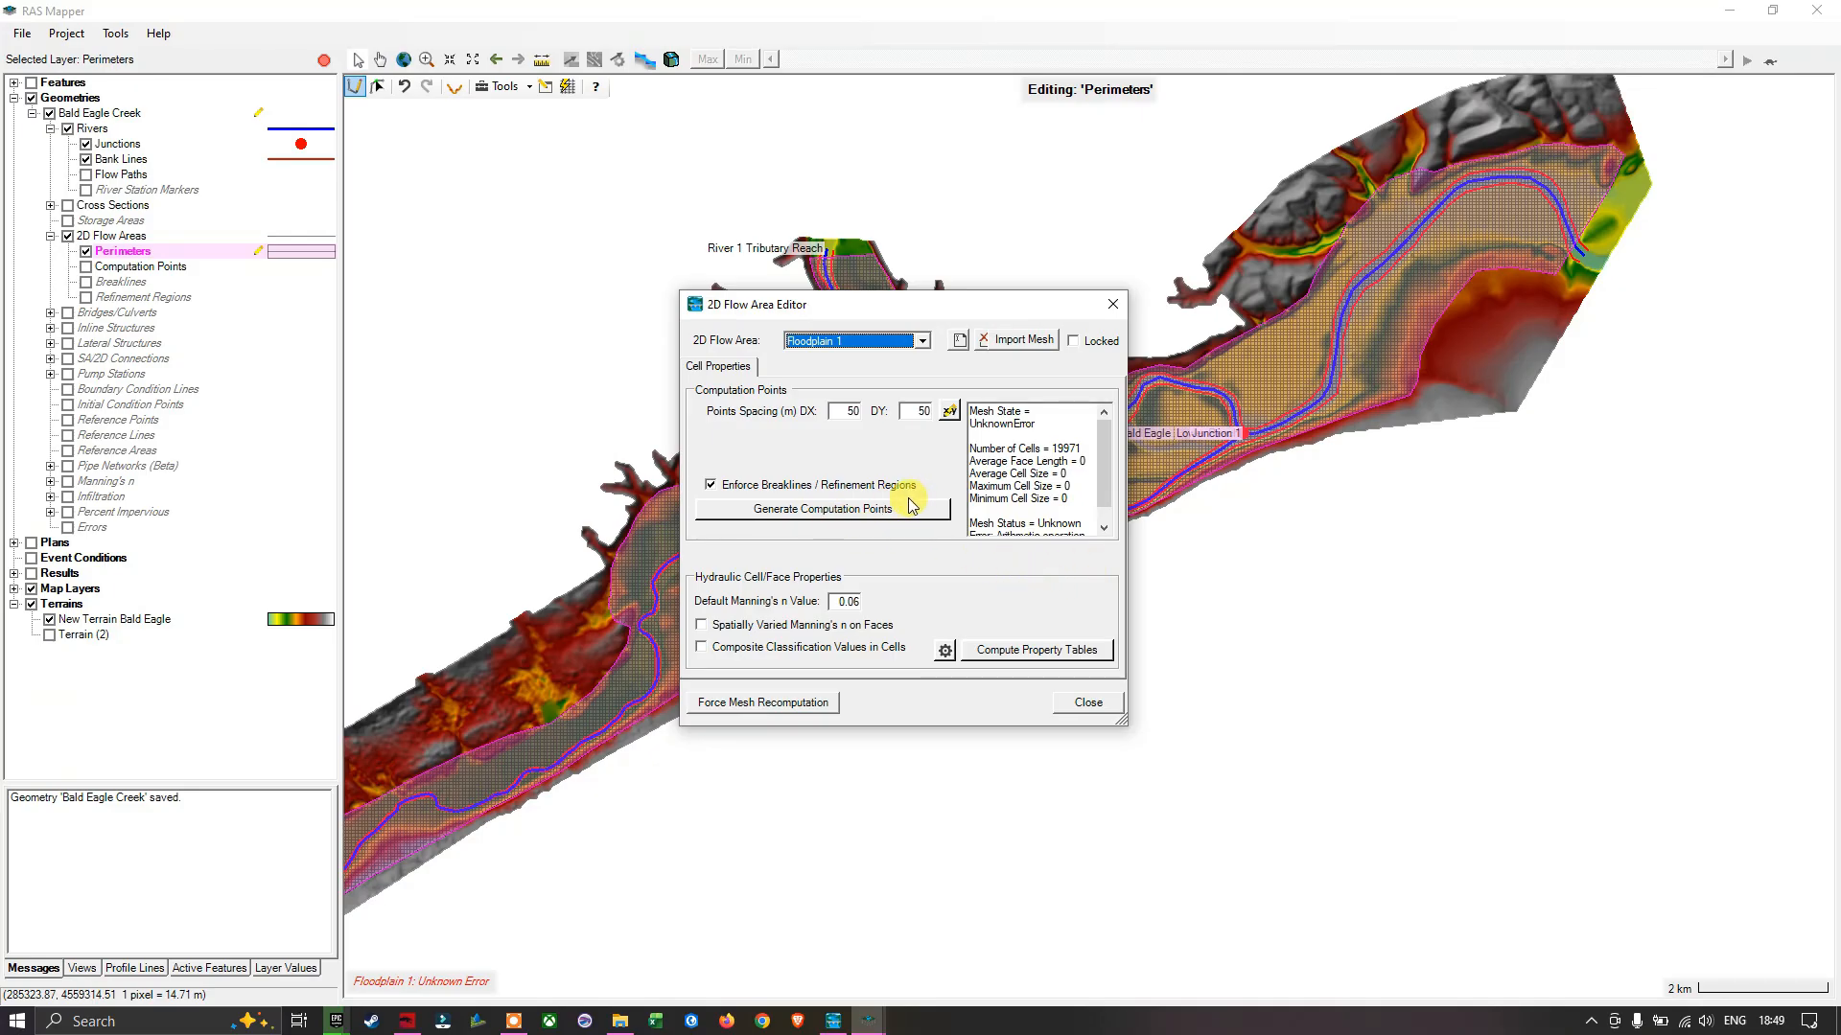
Step: Regenerate the Floodplain 1 computation points with 20 m by 20 m spacing and a default Manning's n of 0.035, replacing the existing points
drag(990, 309, 1071, 400)
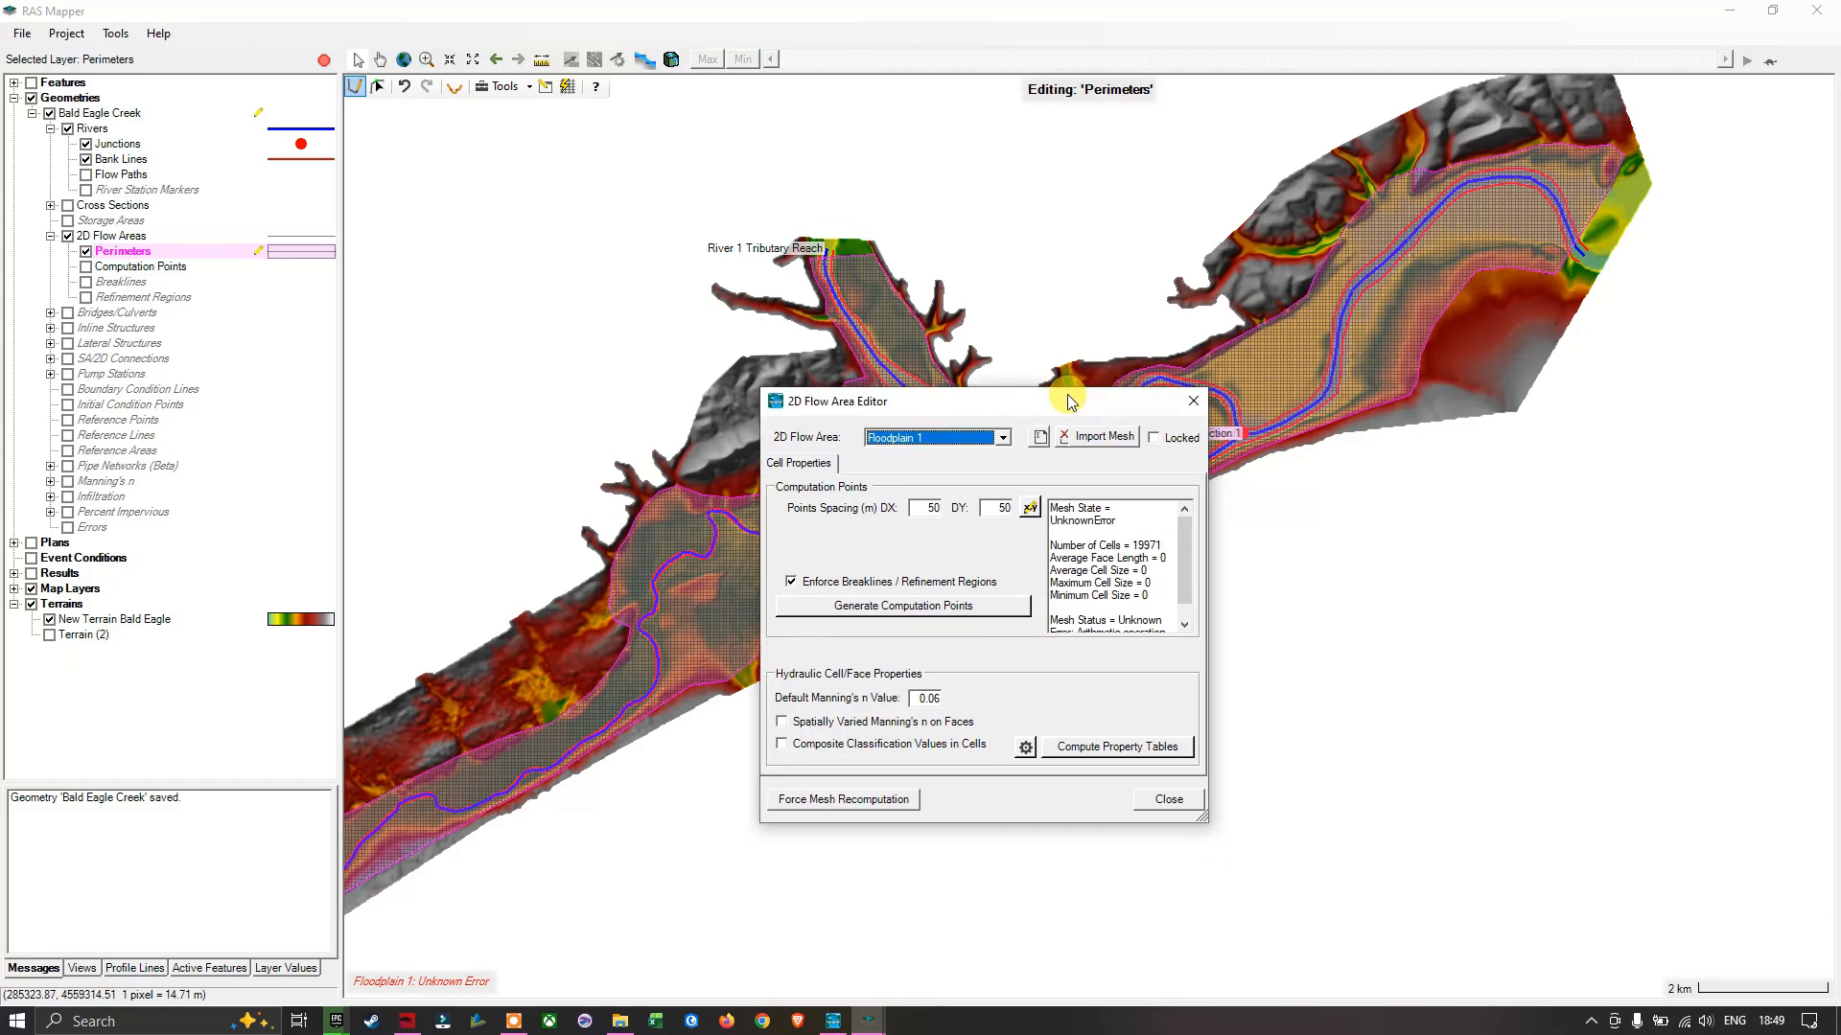
click(937, 503)
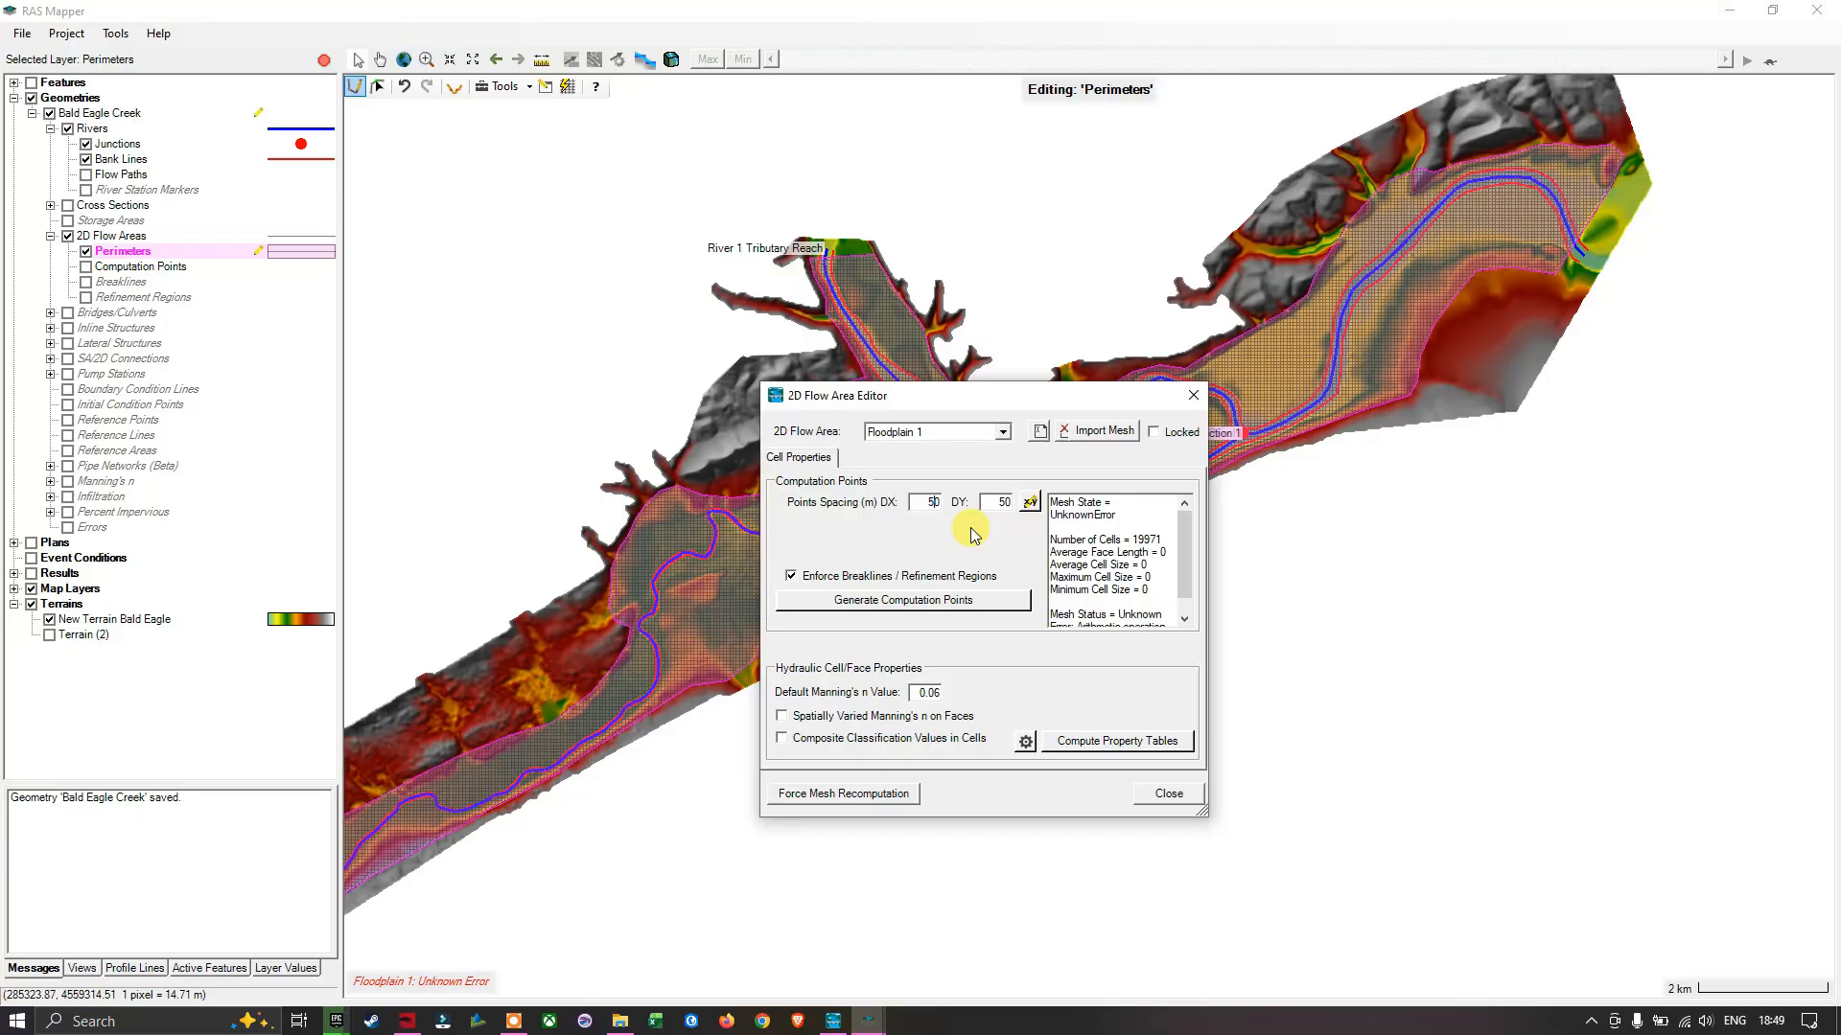
text(2)
click(928, 692)
text(35)
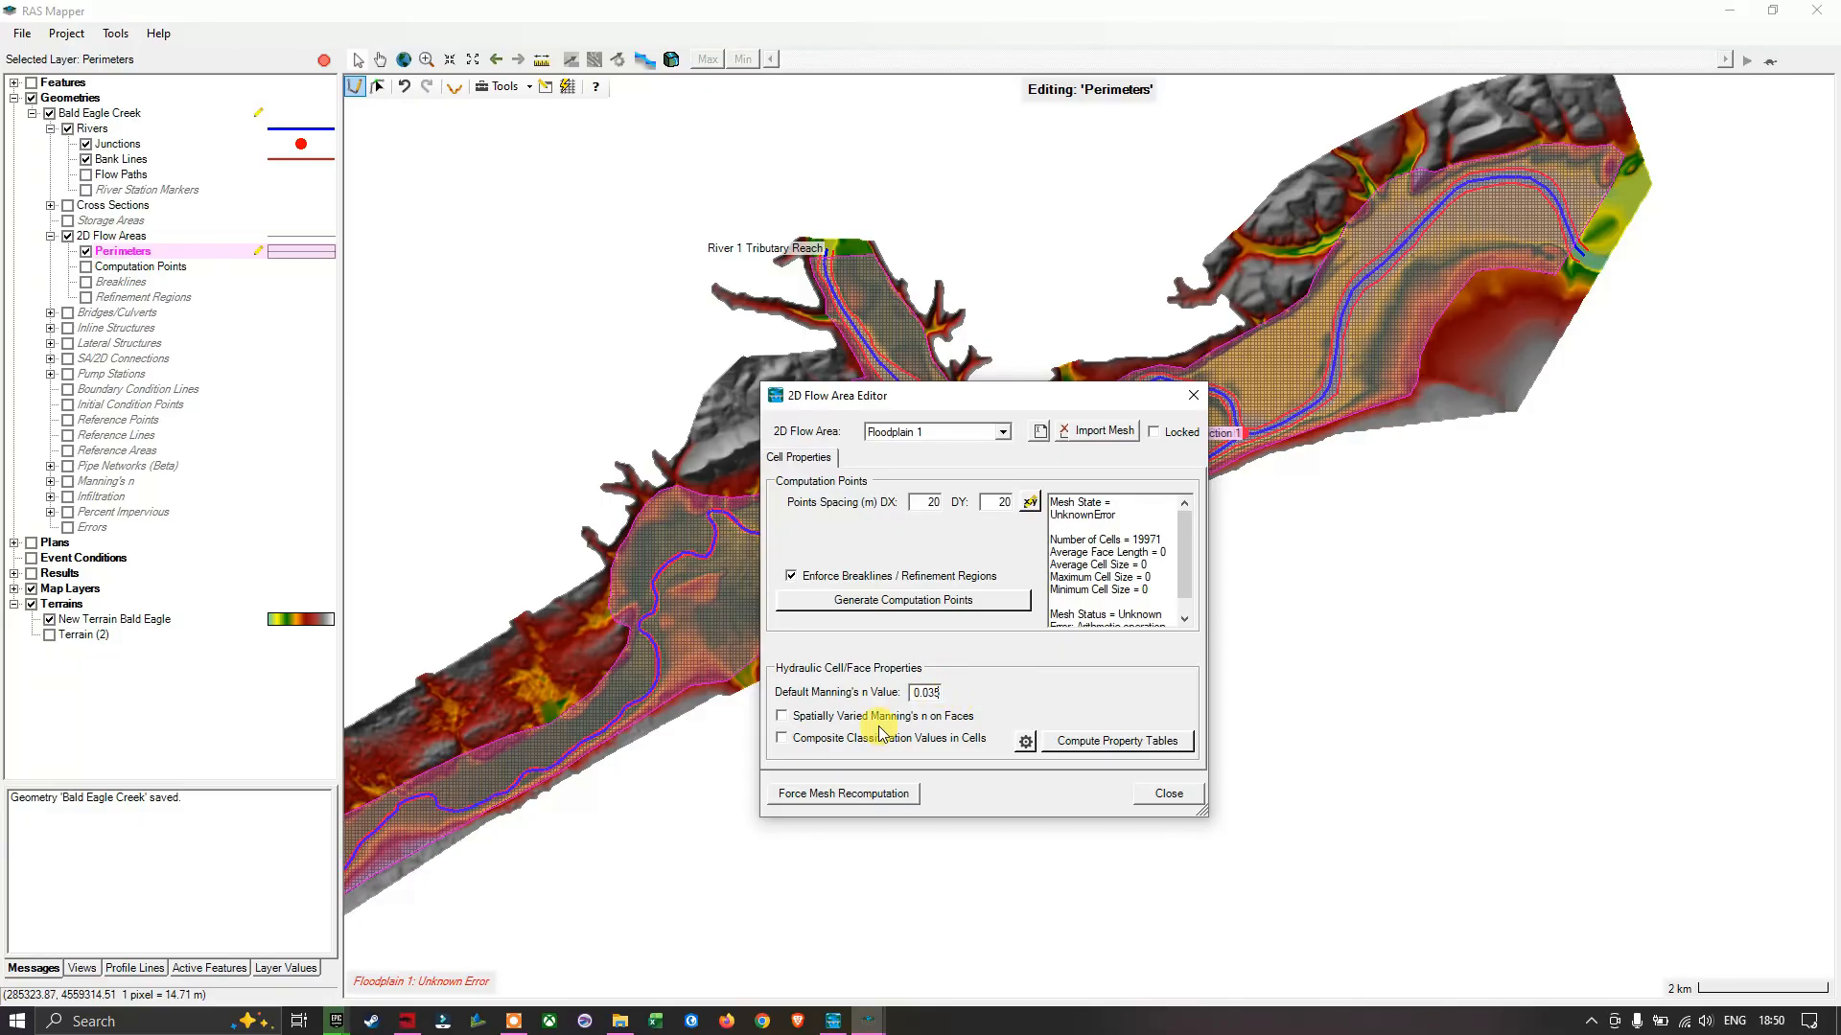
click(924, 607)
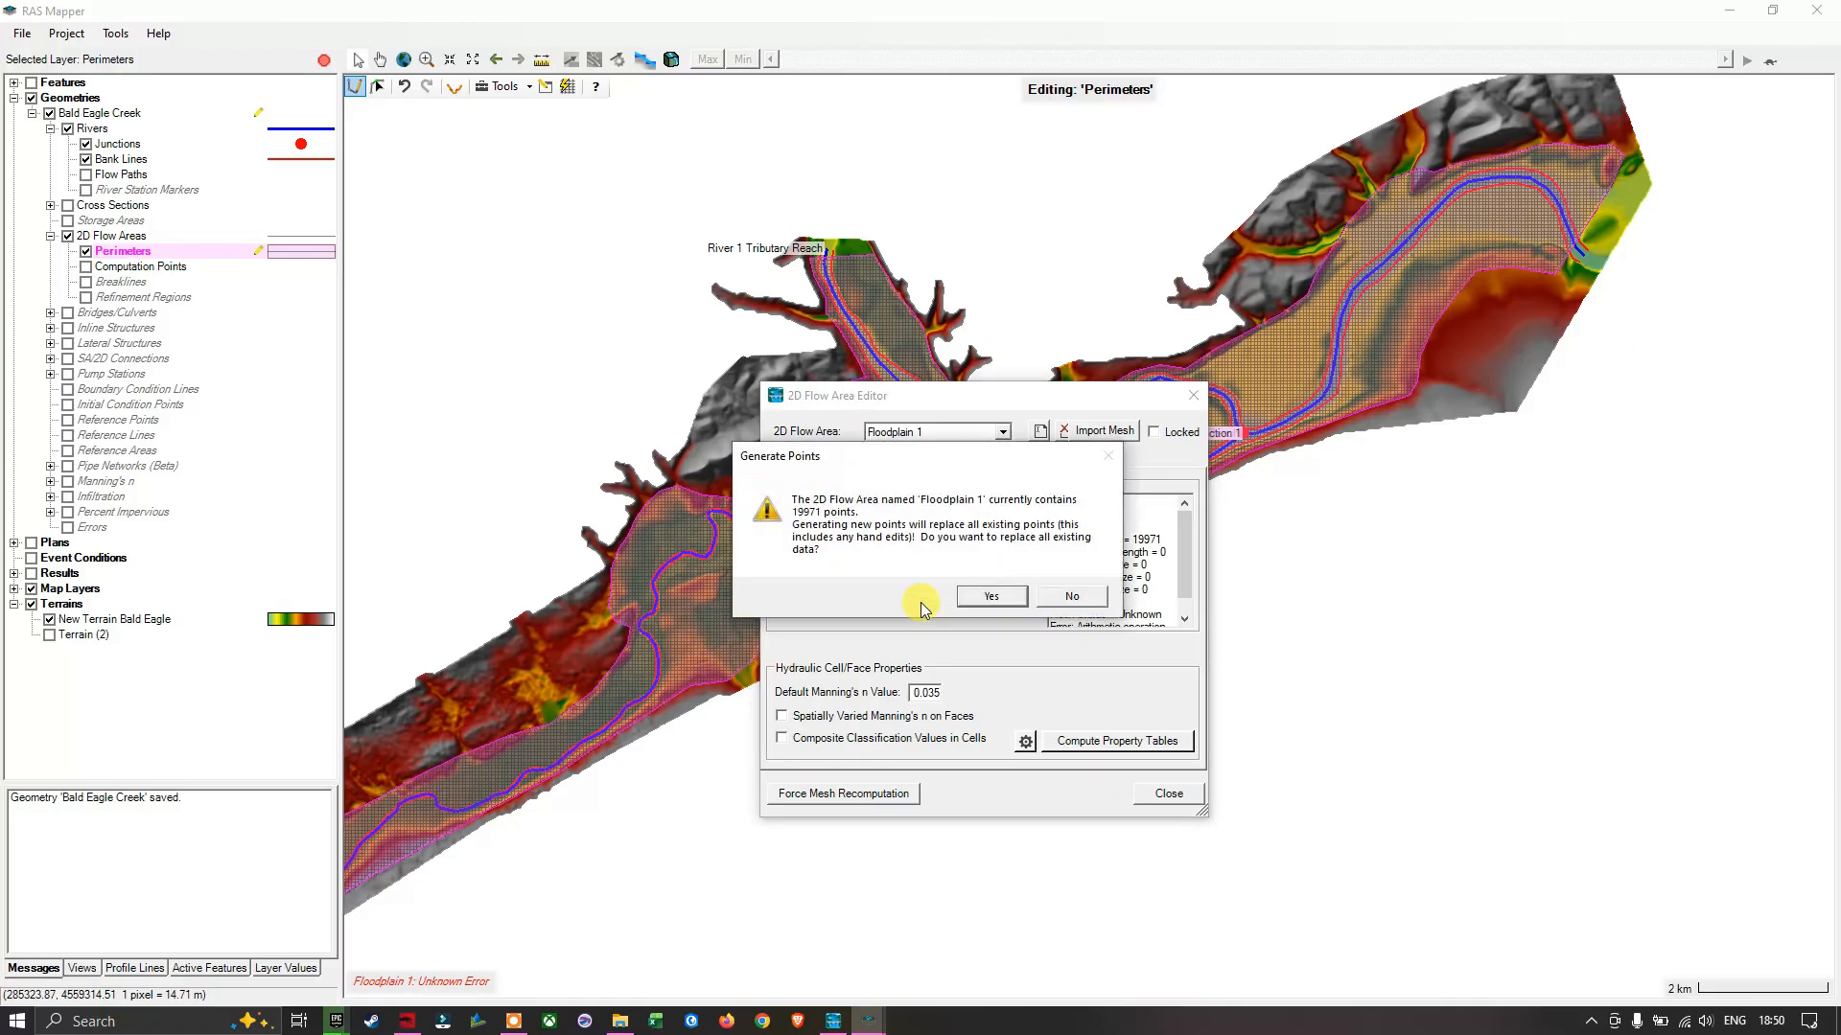
click(991, 597)
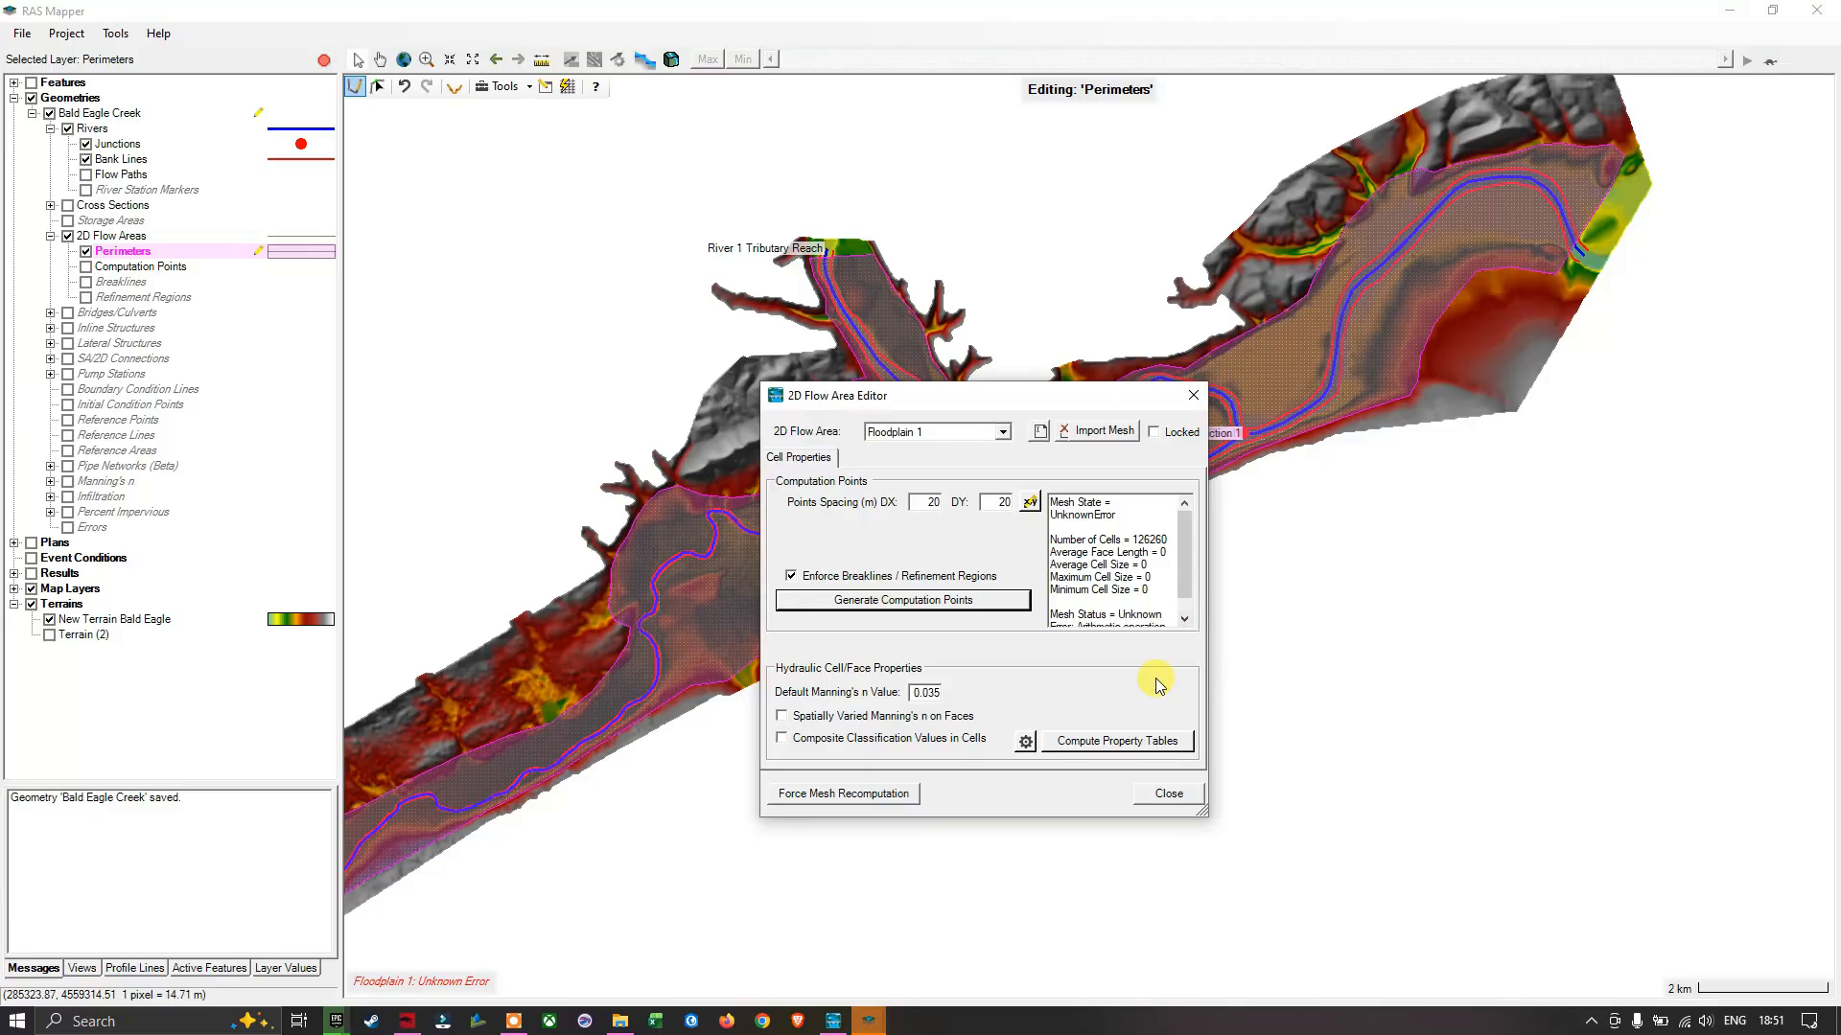
Step: Try to compute the property tables for Floodplain 1 and close the 2D flow area editor
click(1113, 745)
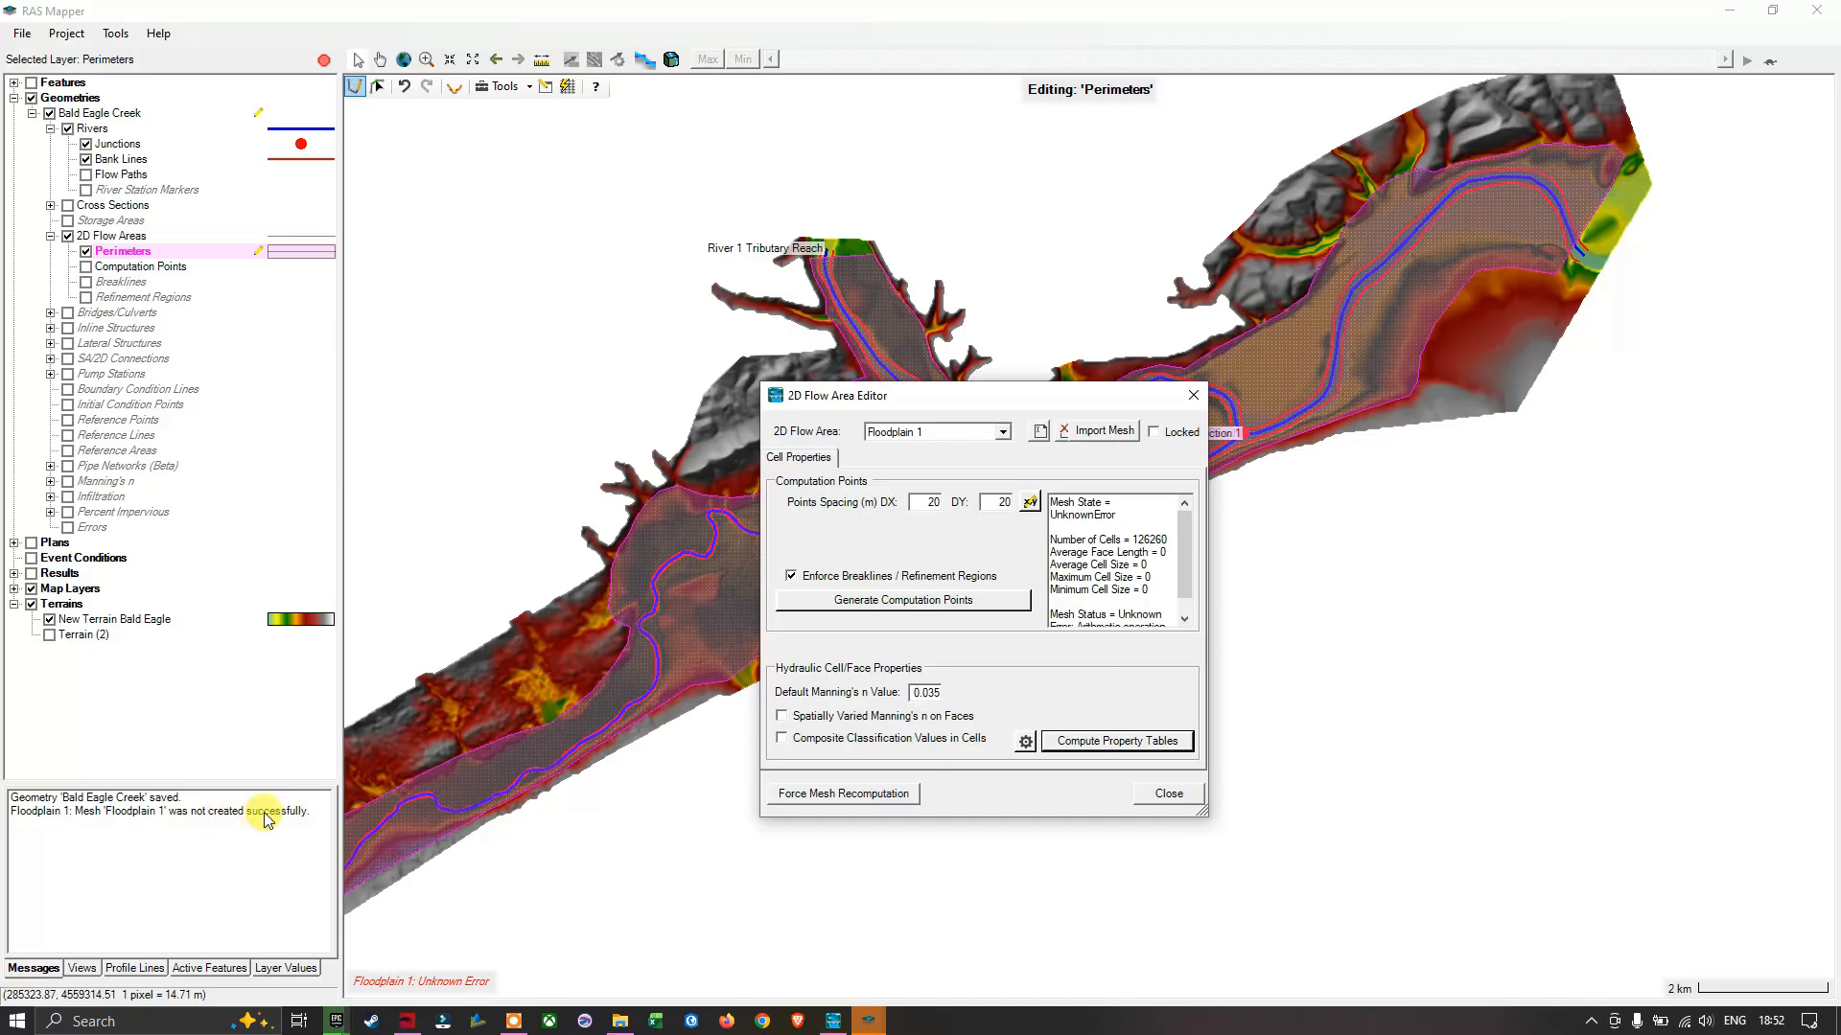
click(1165, 794)
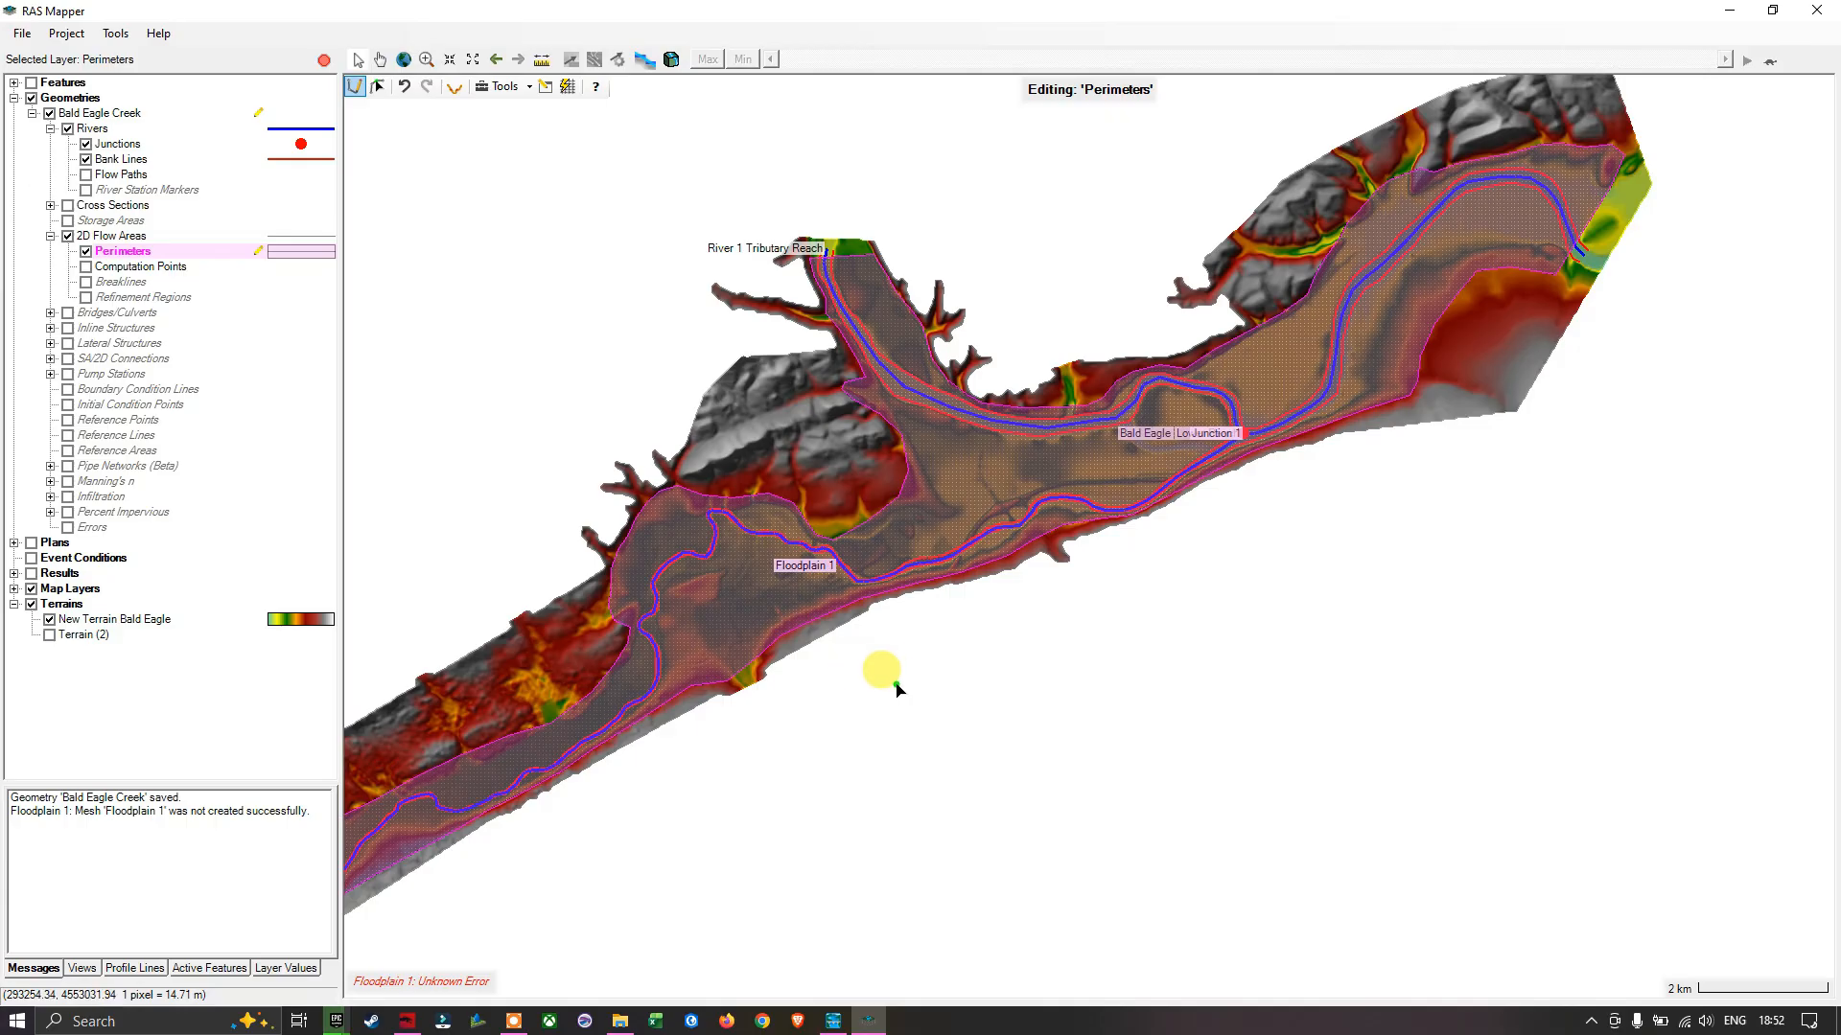
scroll(887, 676, up, 1)
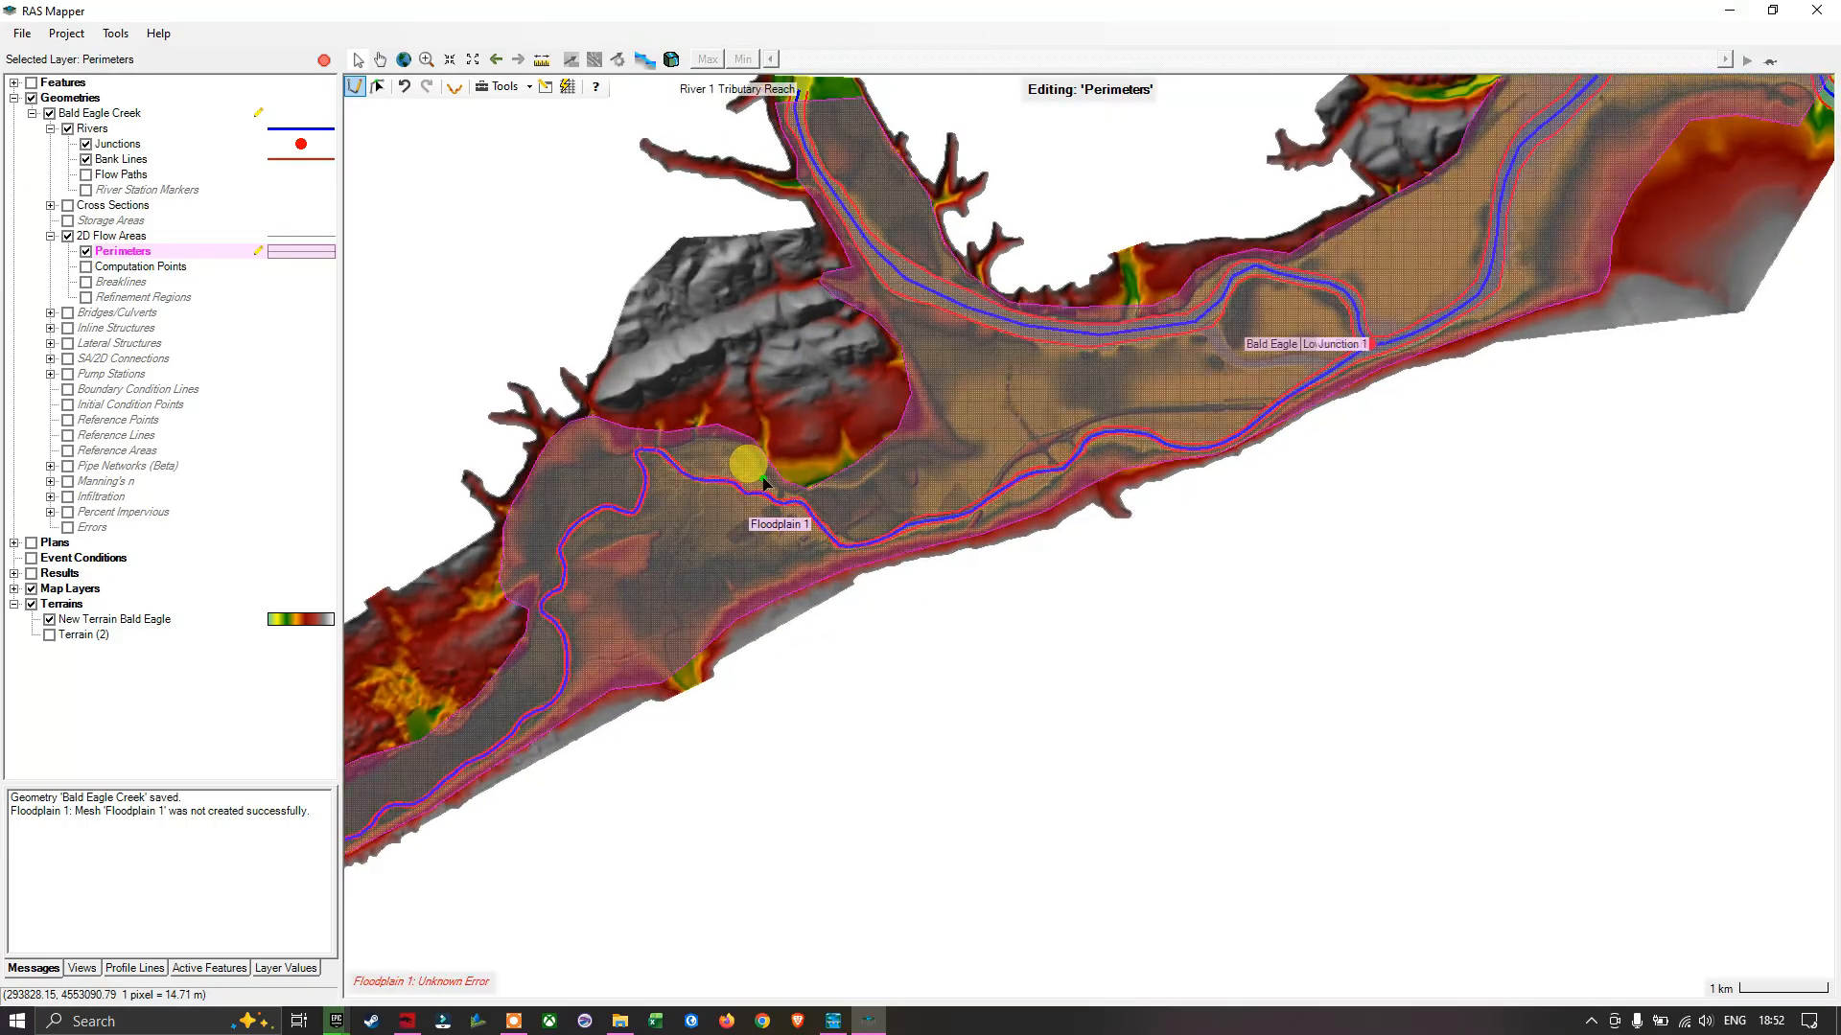
scroll(736, 485, up, 1)
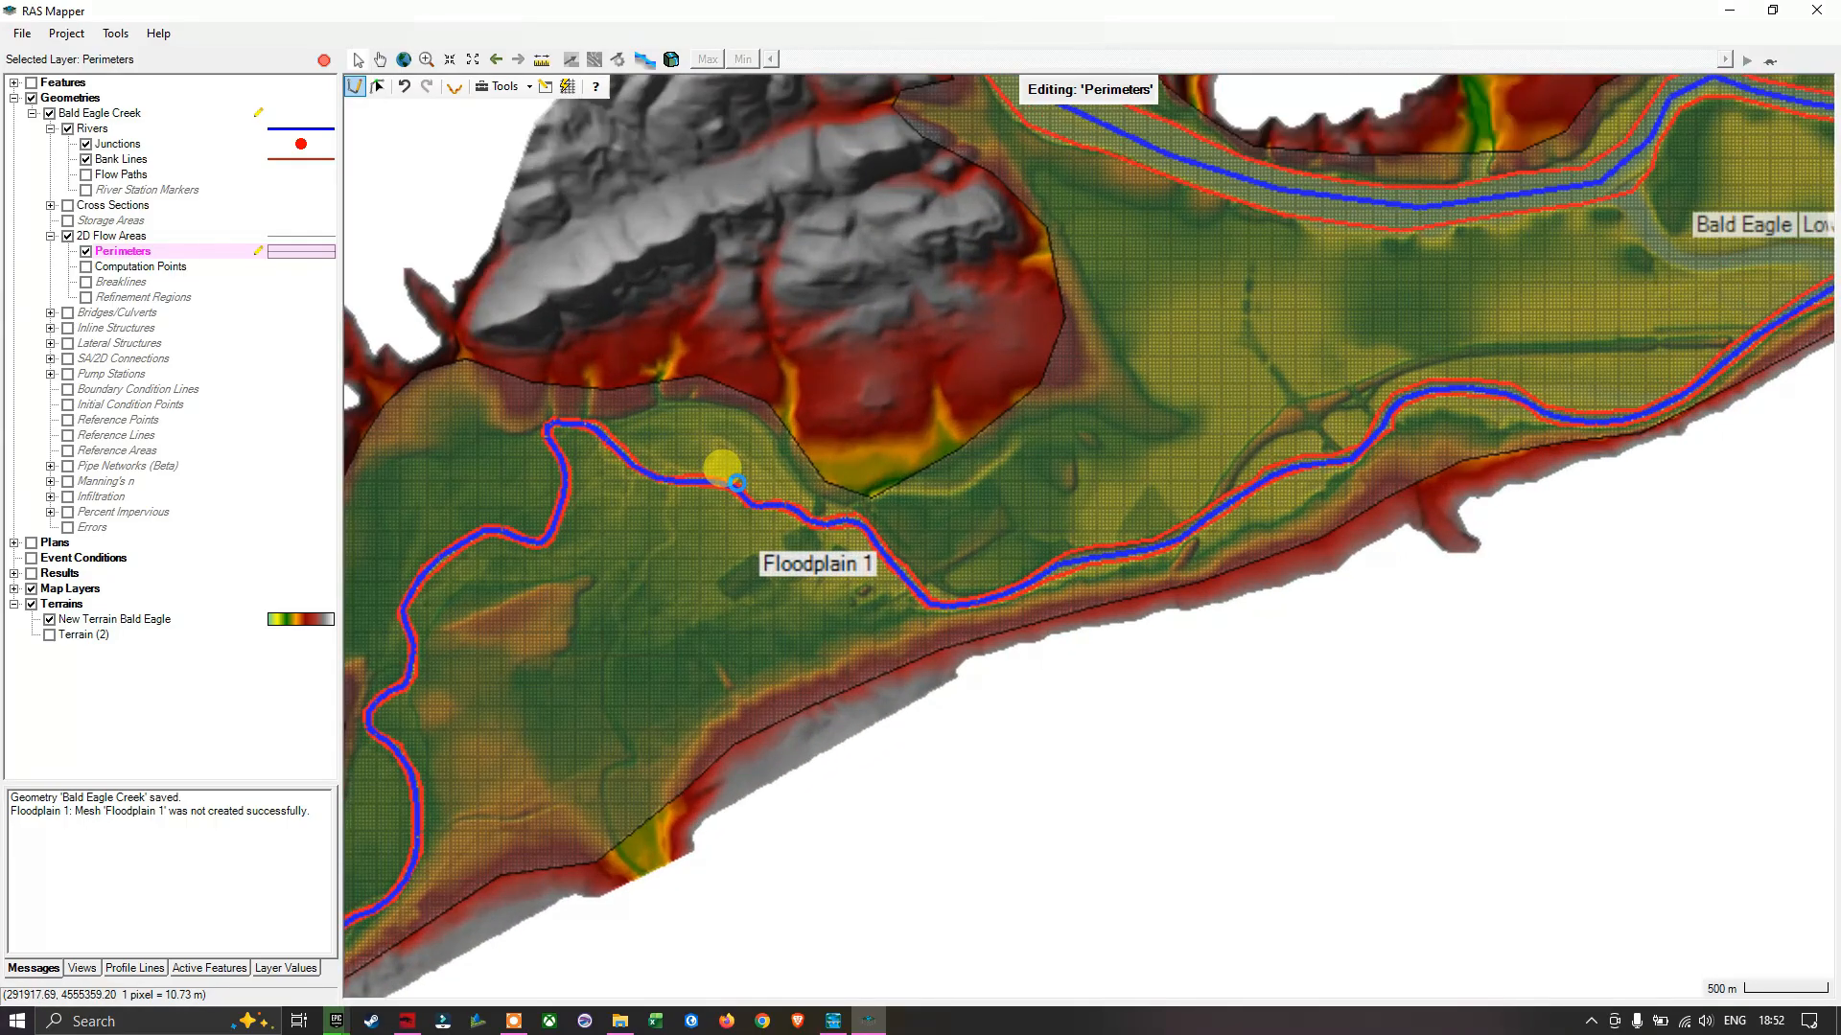
Step: Stop editing the 2D flow area perimeters and save the edits to the Bald Eagle Creek geometry
scroll(739, 487, up, 1)
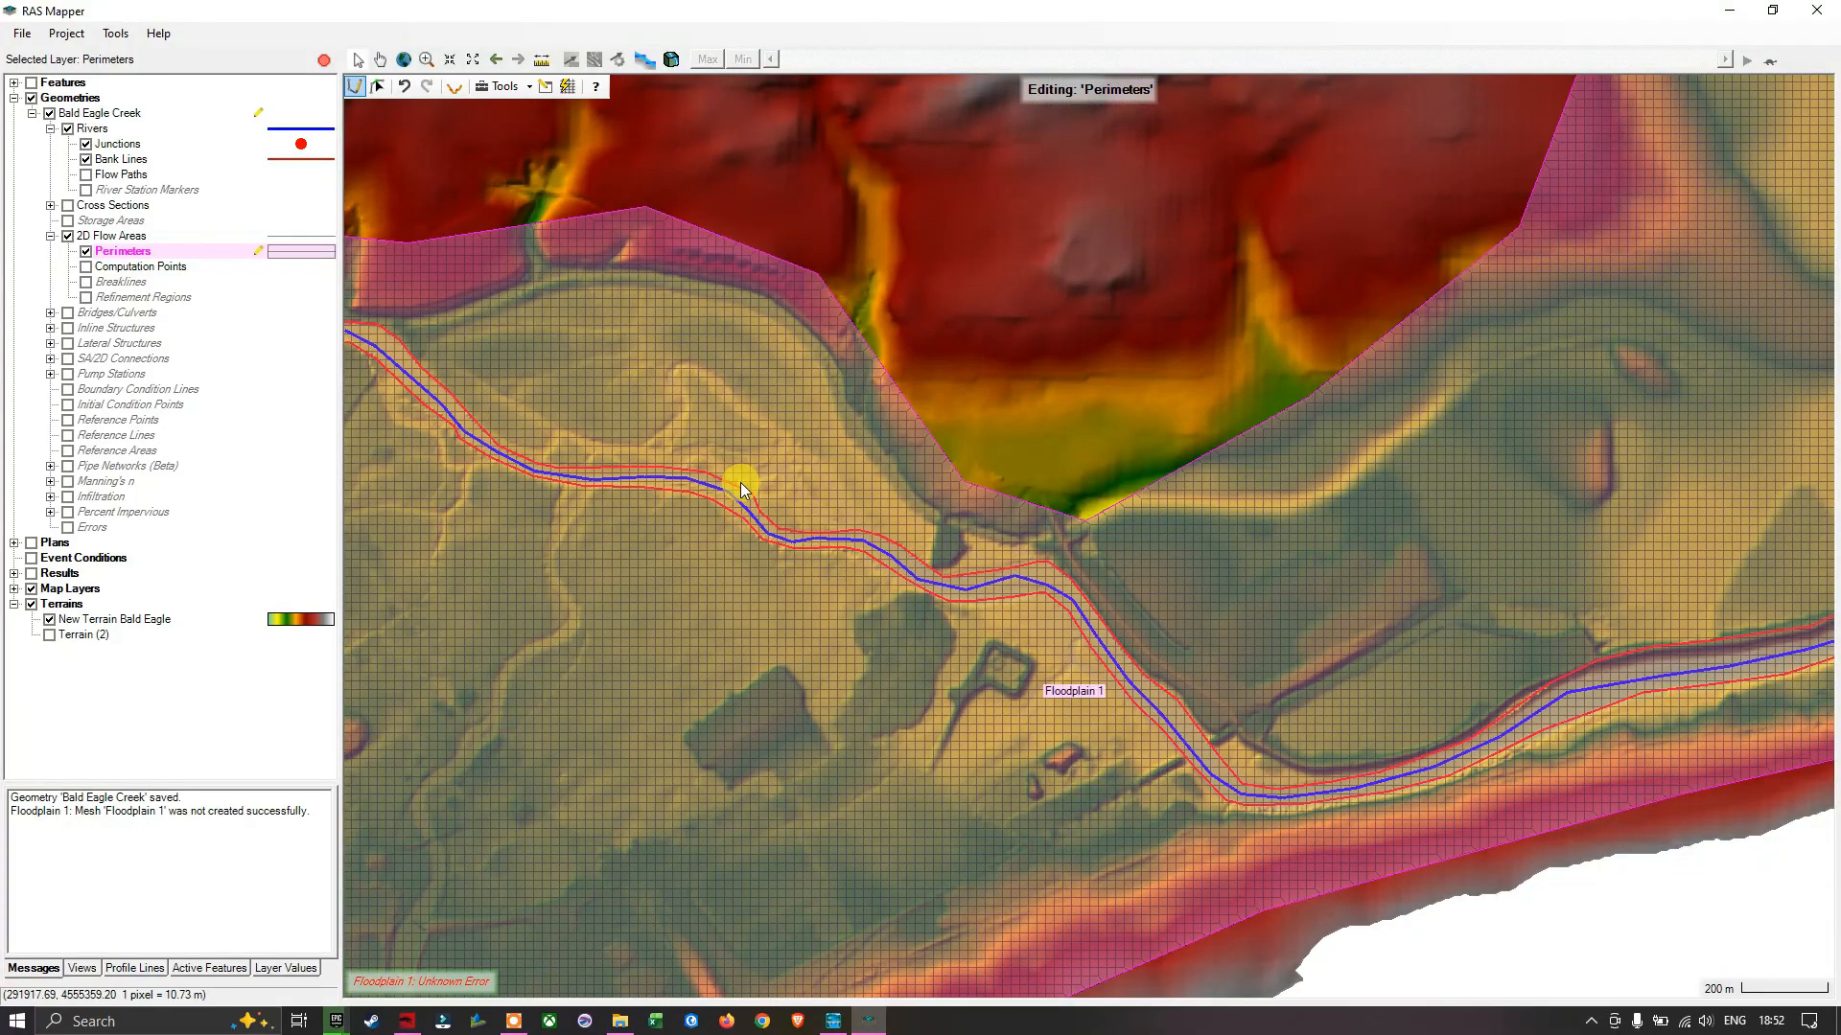
scroll(740, 482, down, 2)
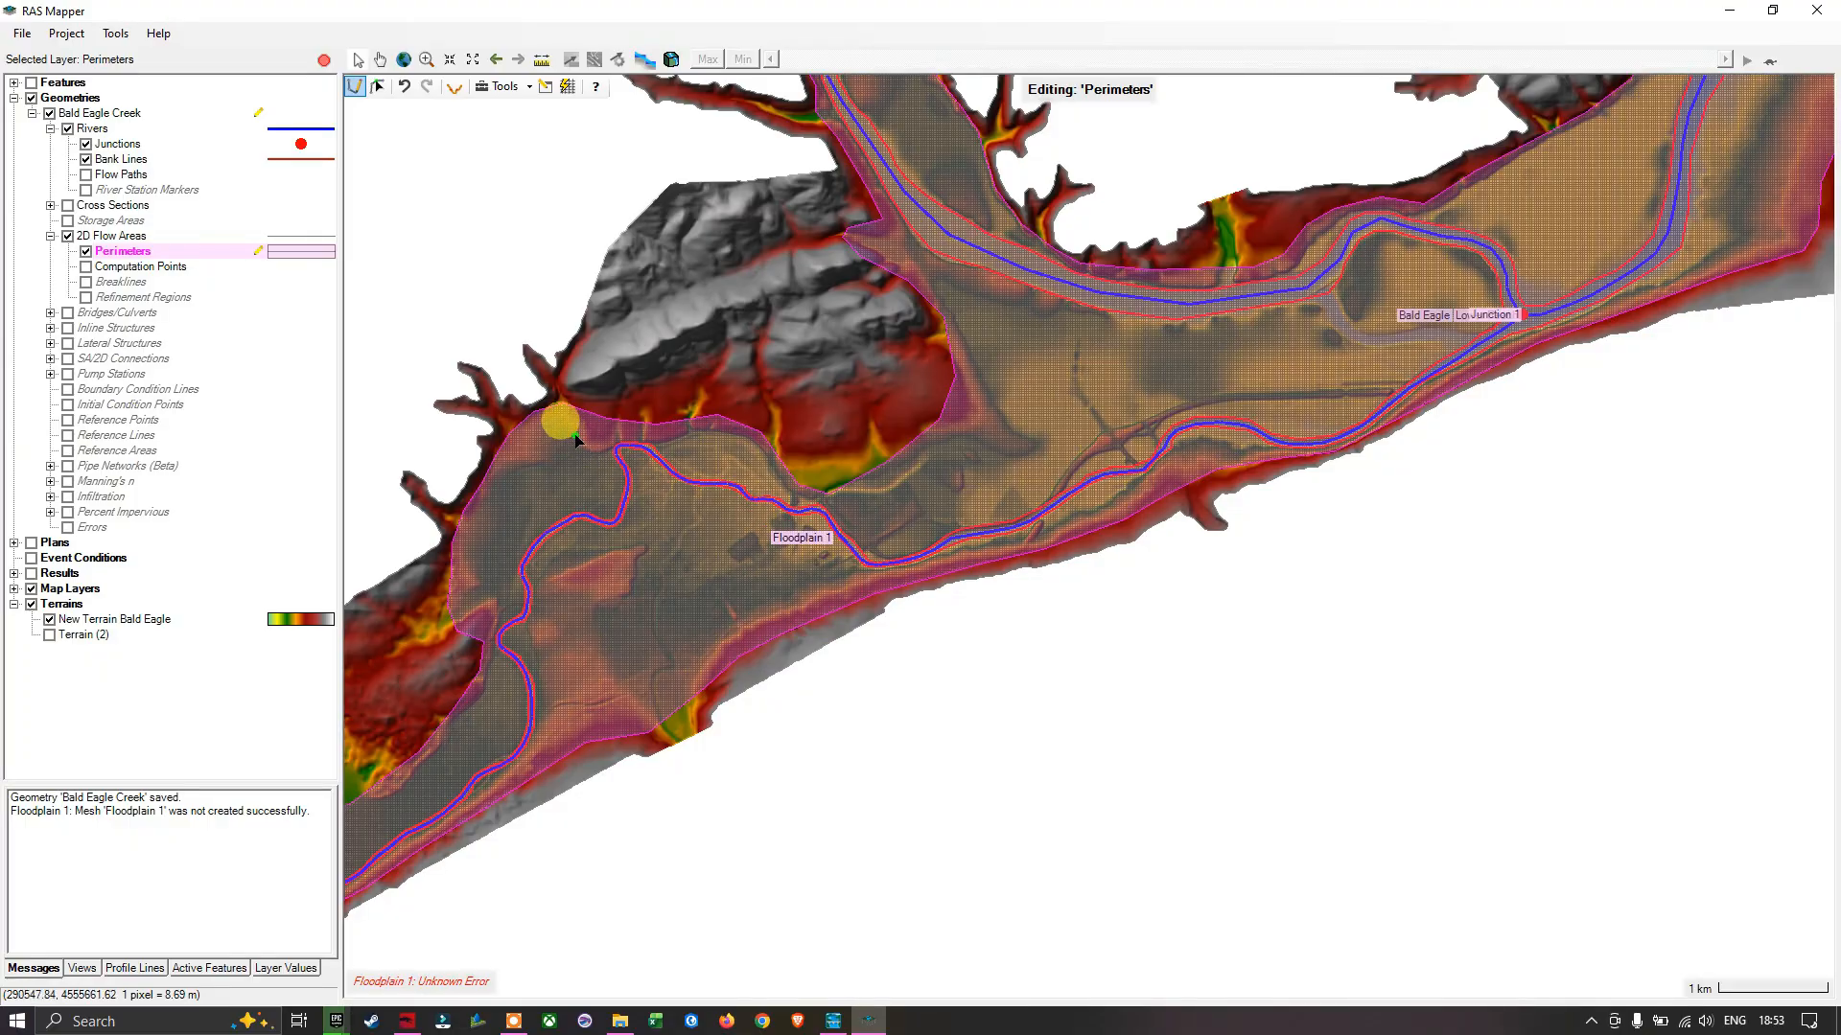
right_click(207, 255)
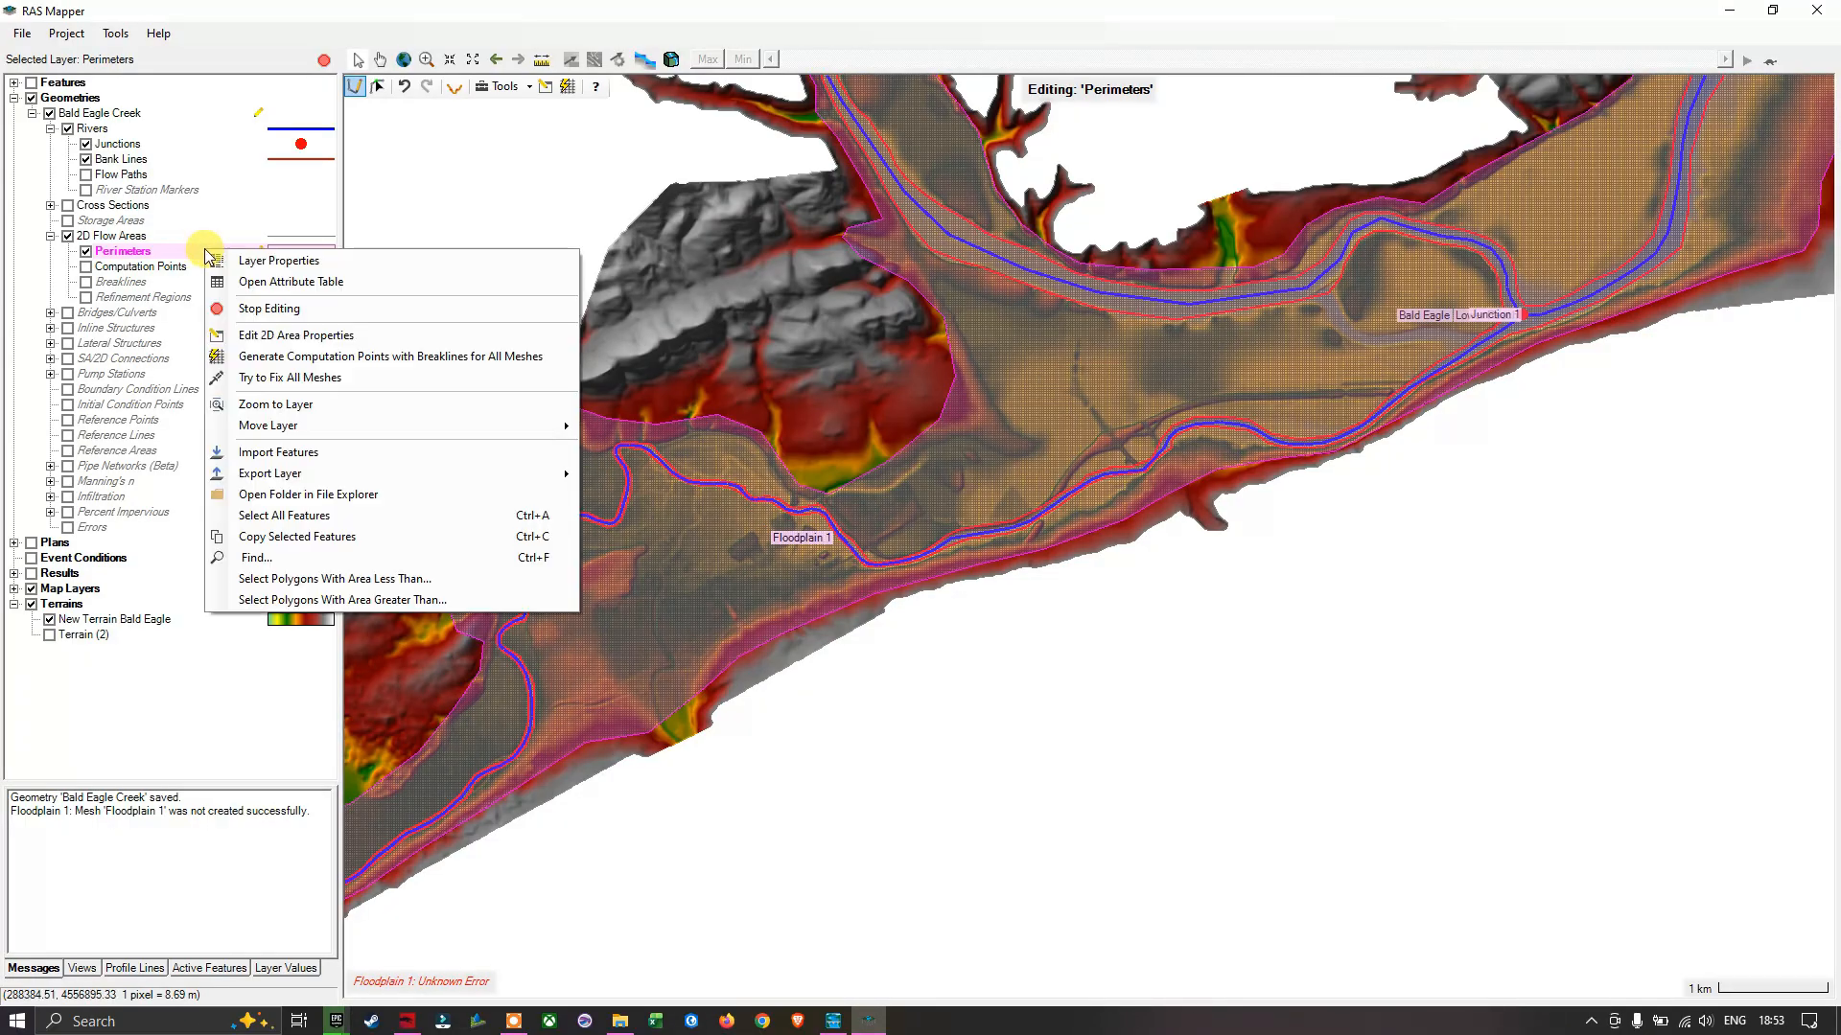
click(270, 309)
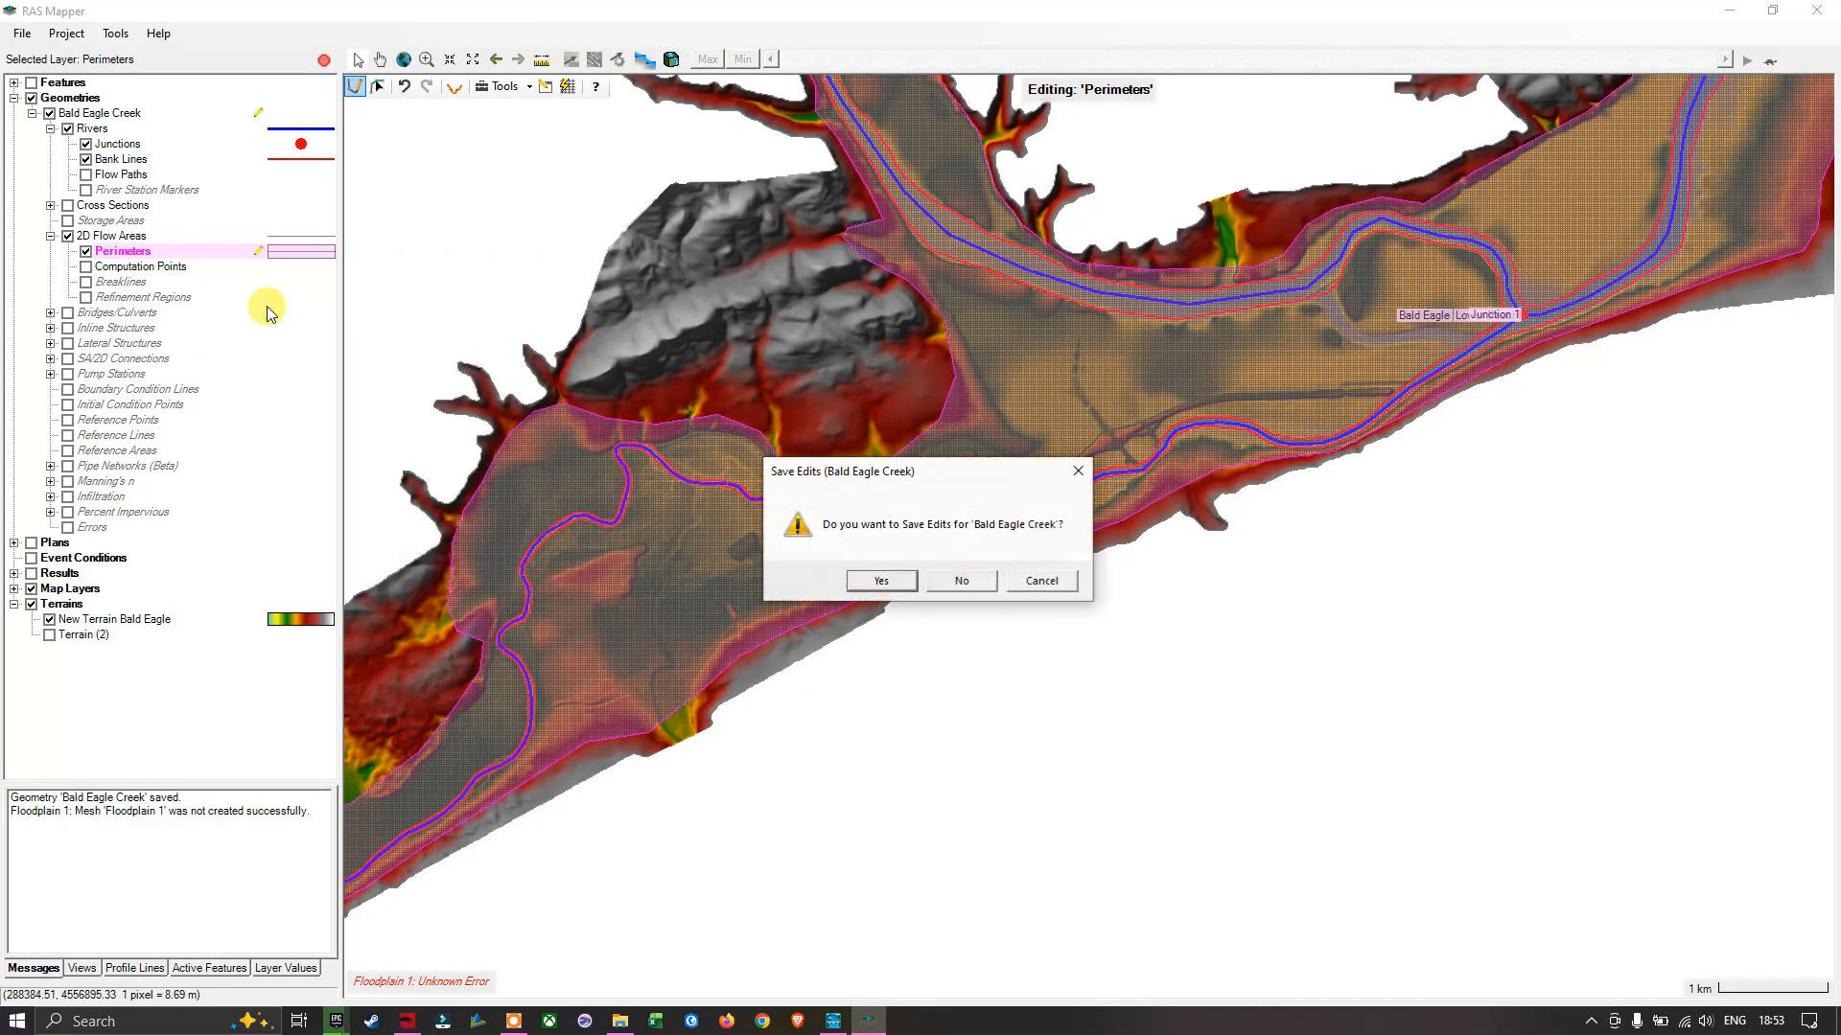
click(881, 581)
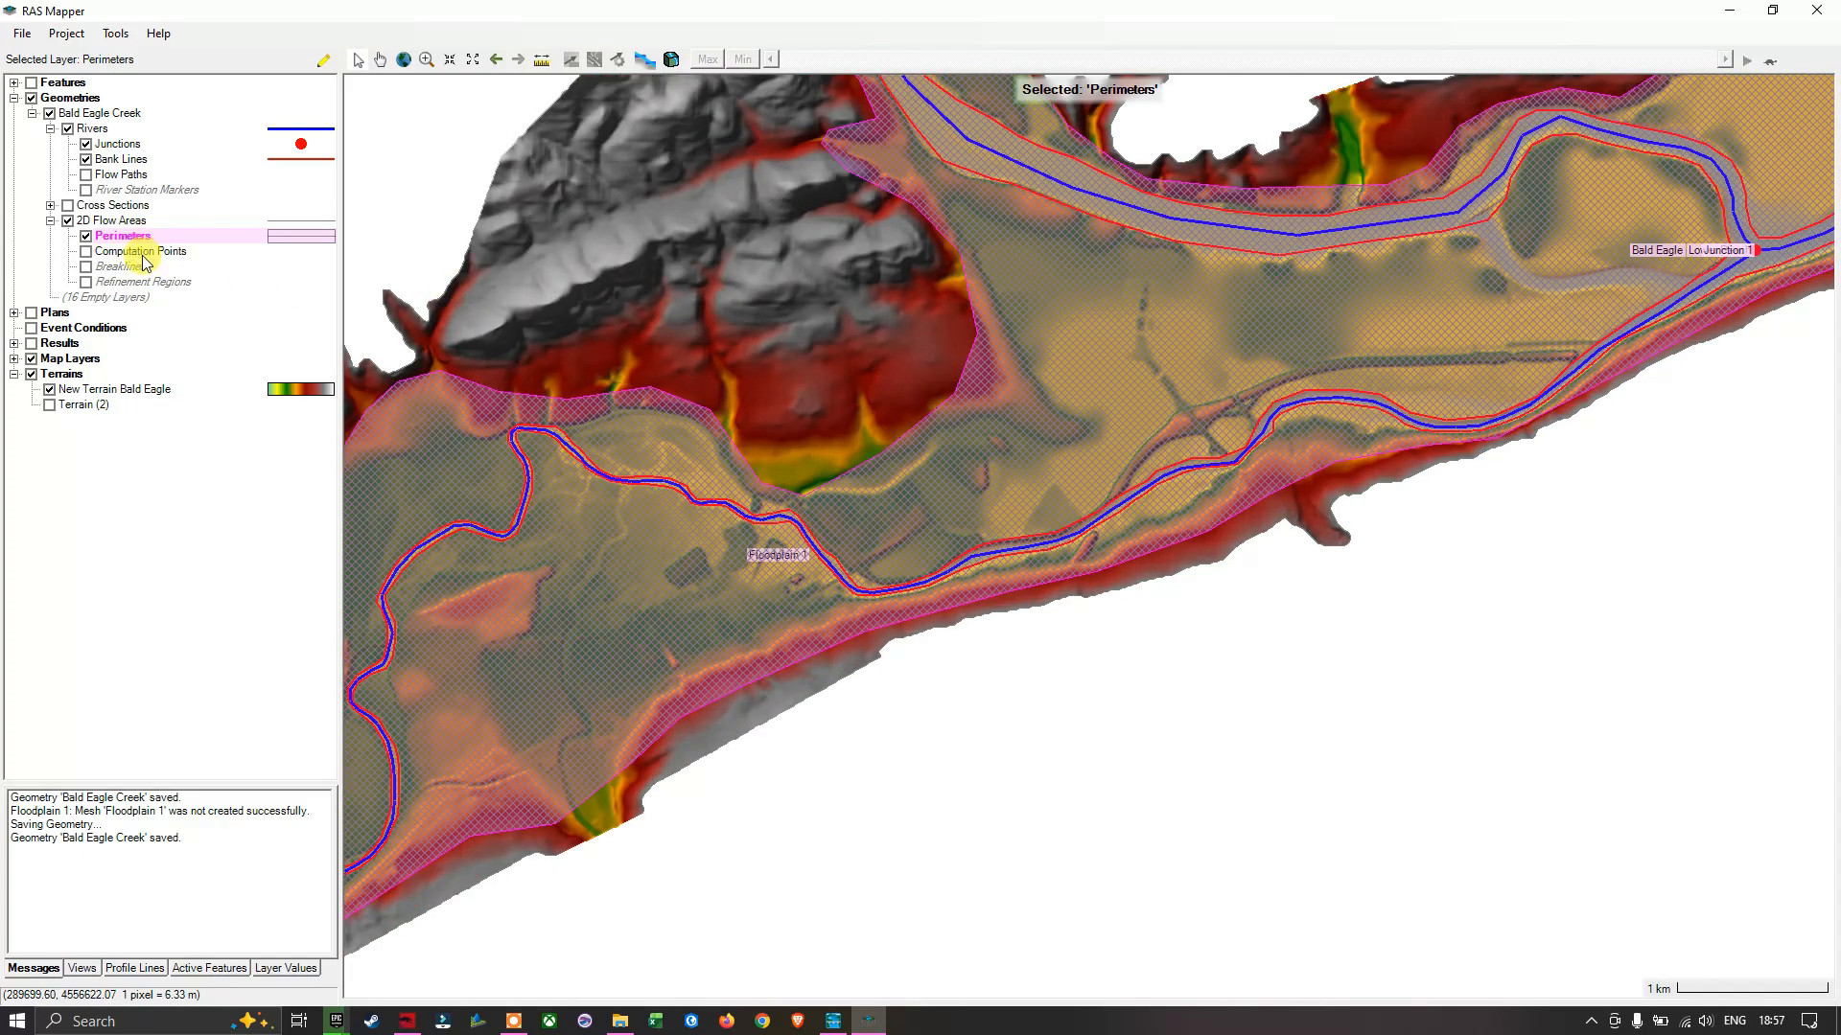
Step: Display the computation points of the 2D flow areas and examine the Floodplain 1 mesh along the creek and up to the junction
scroll(920, 469, up, 3)
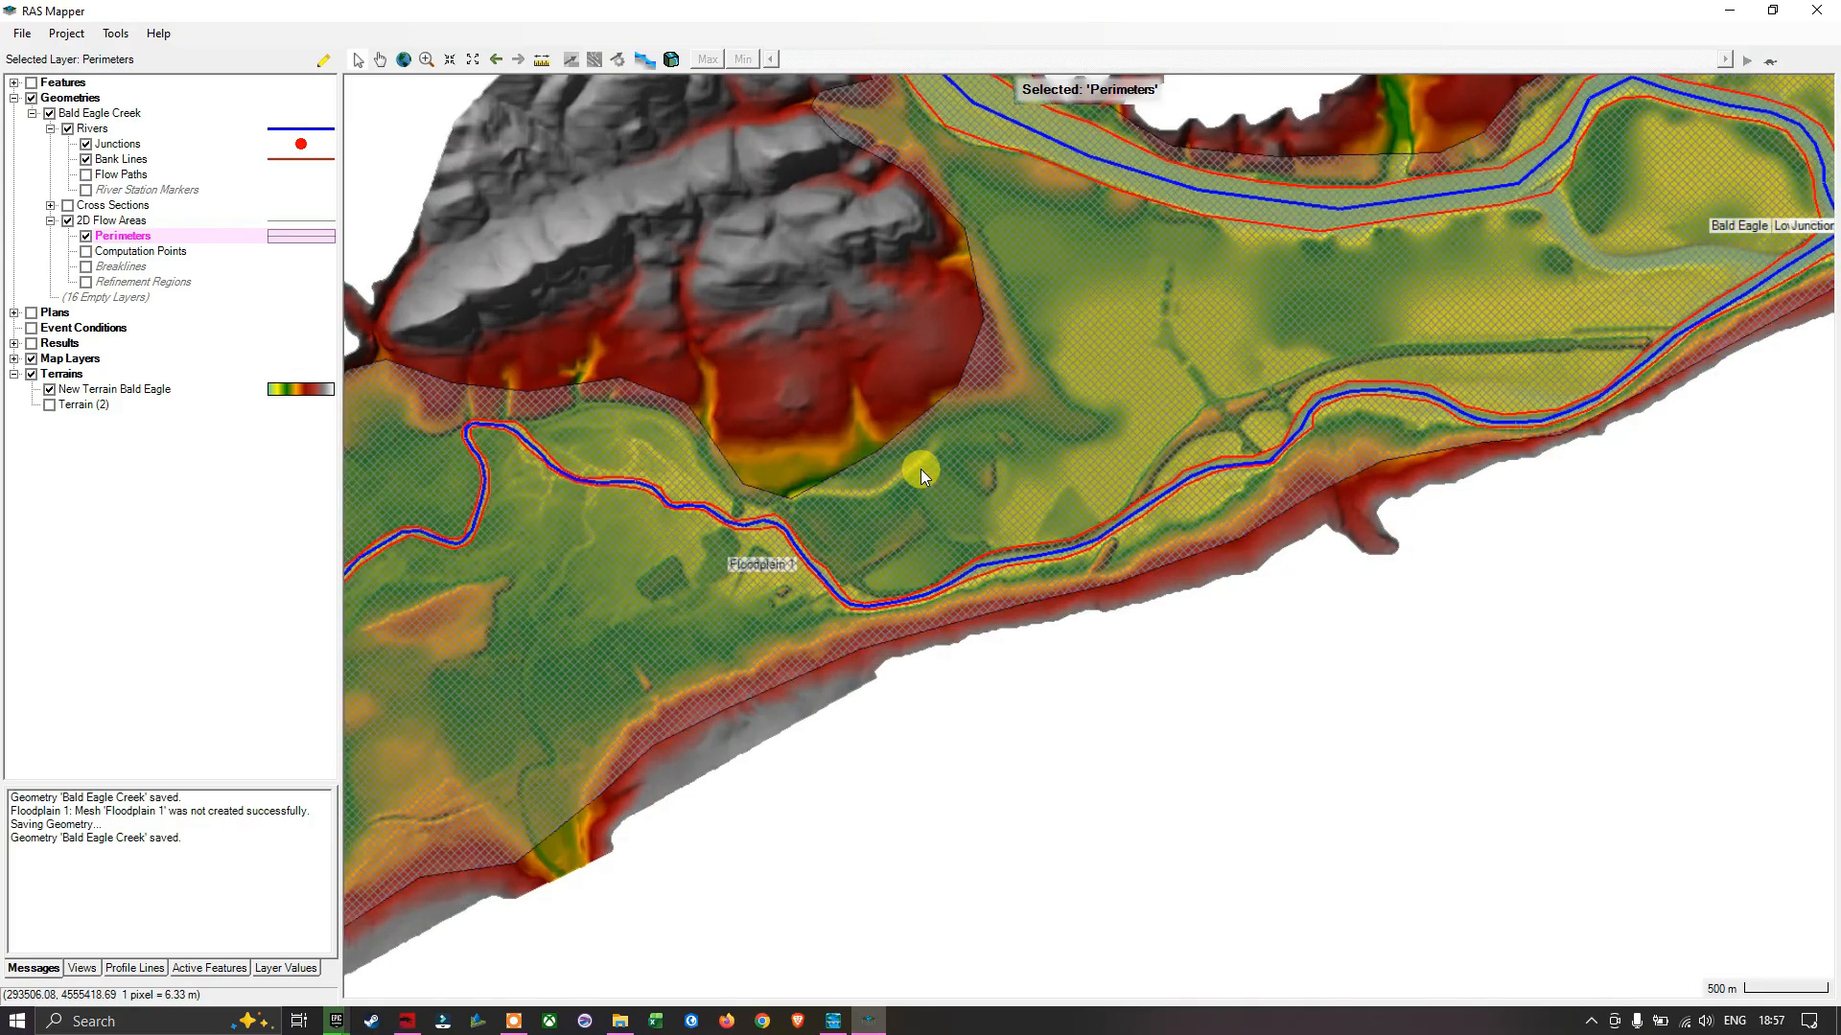
scroll(920, 469, up, 3)
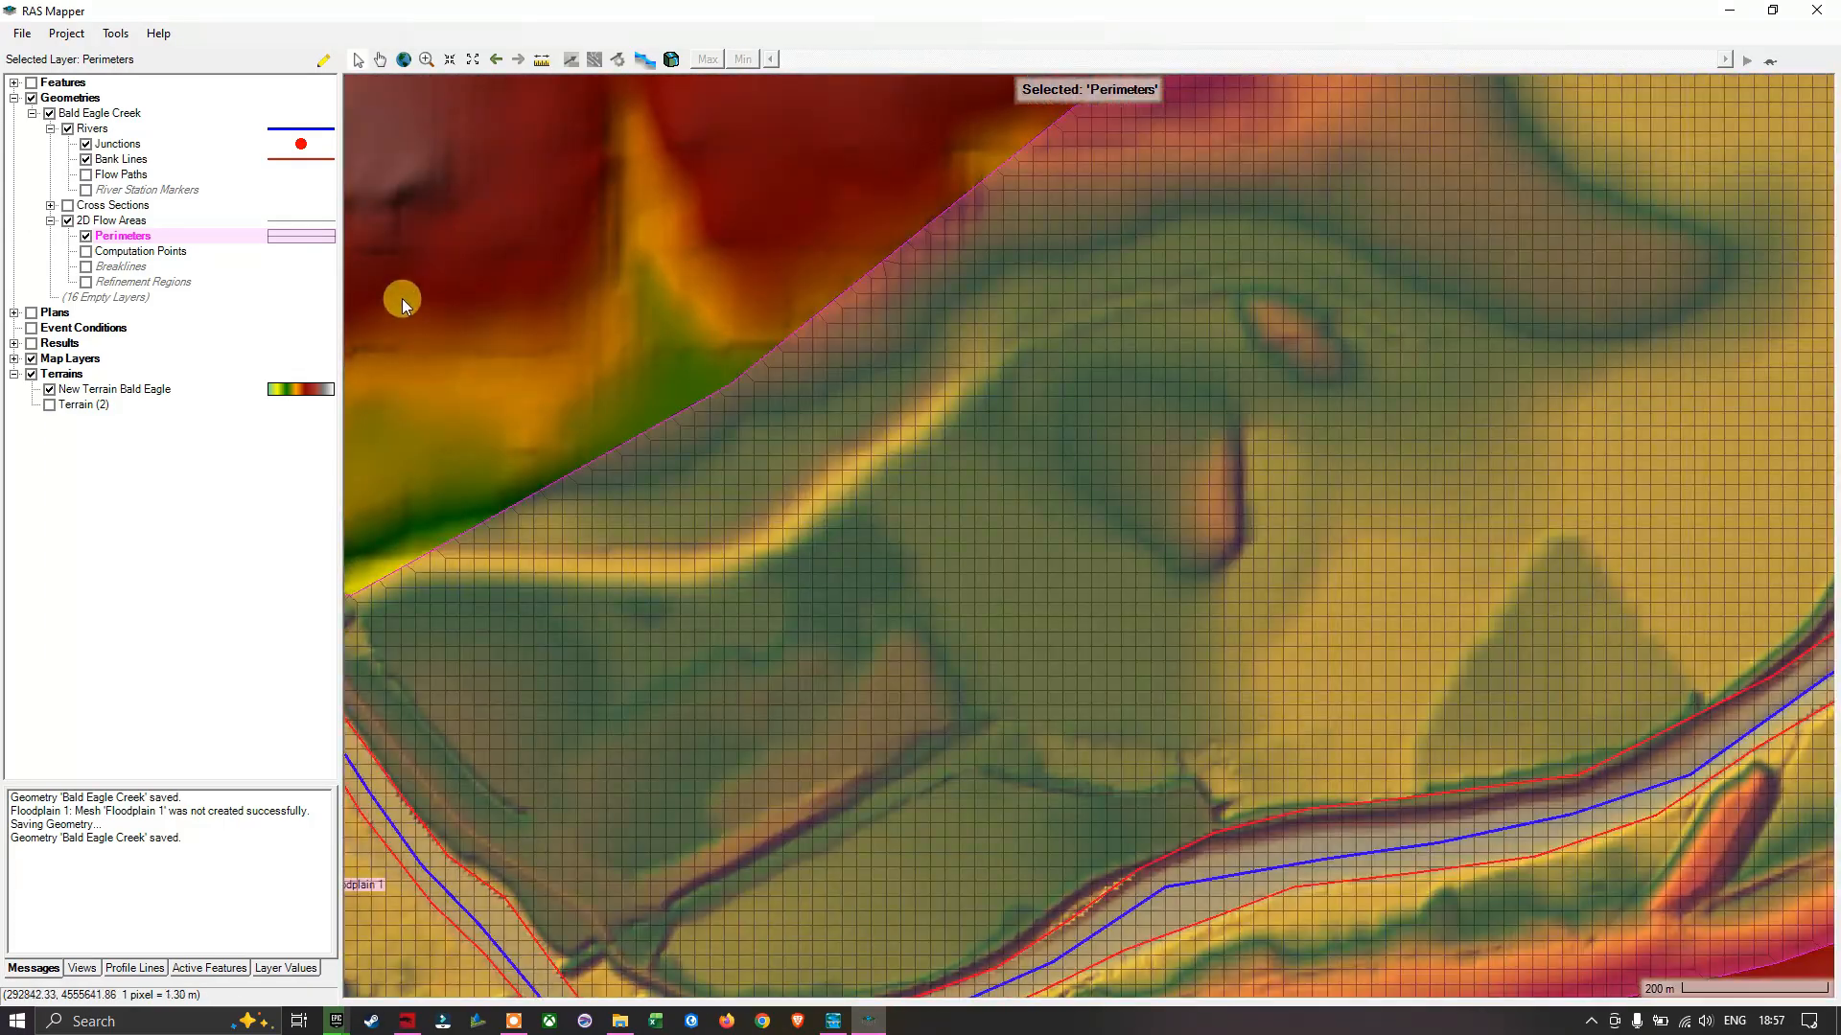
click(87, 251)
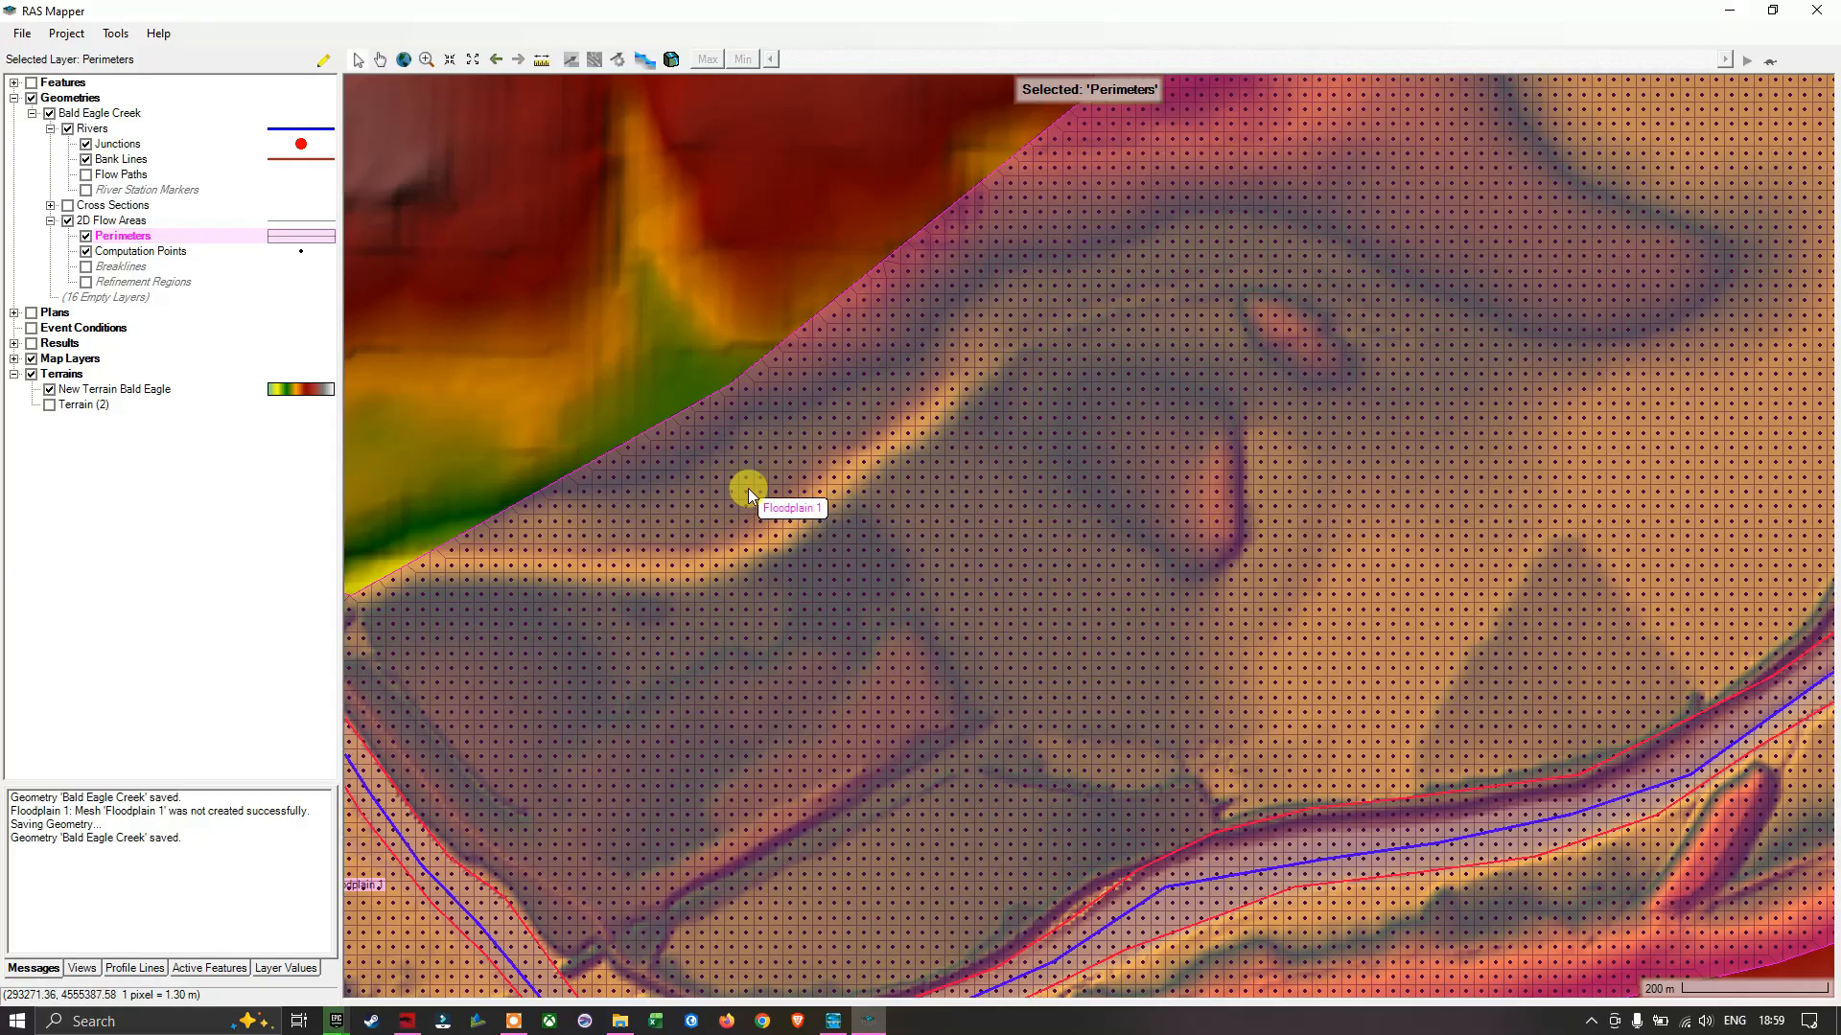
scroll(595, 370, down, 3)
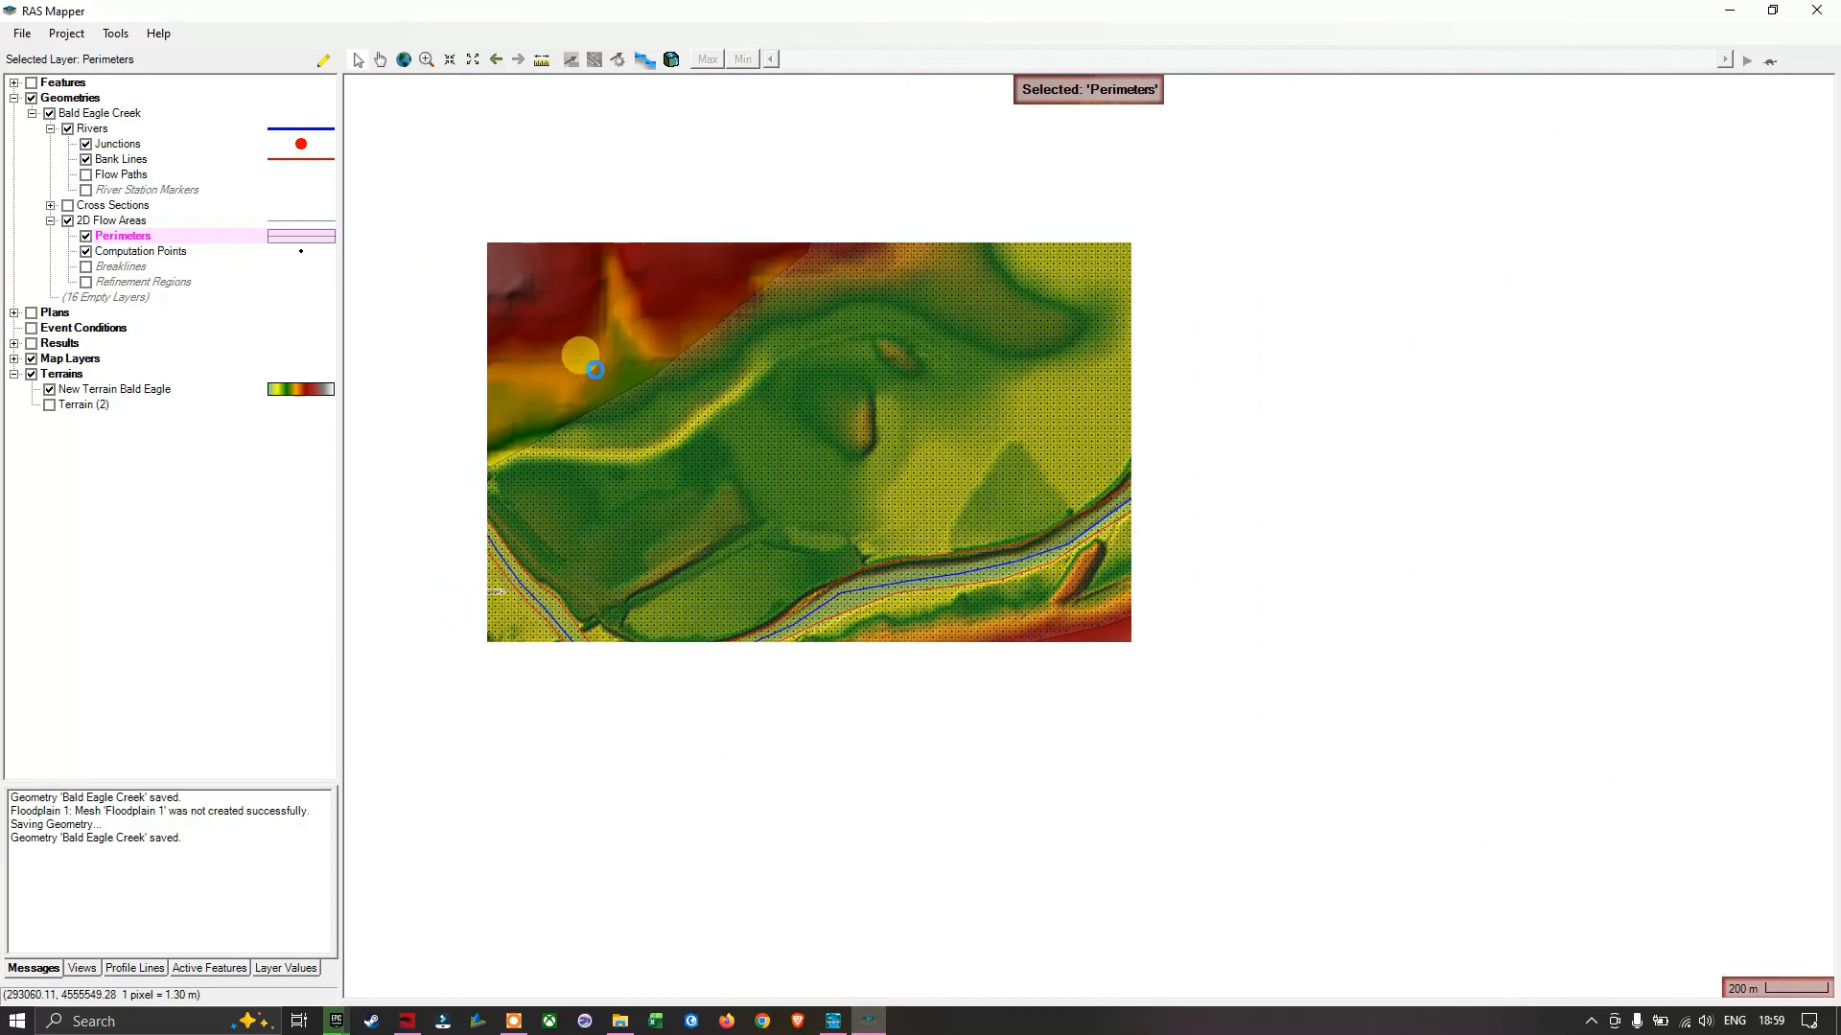
scroll(595, 370, down, 2)
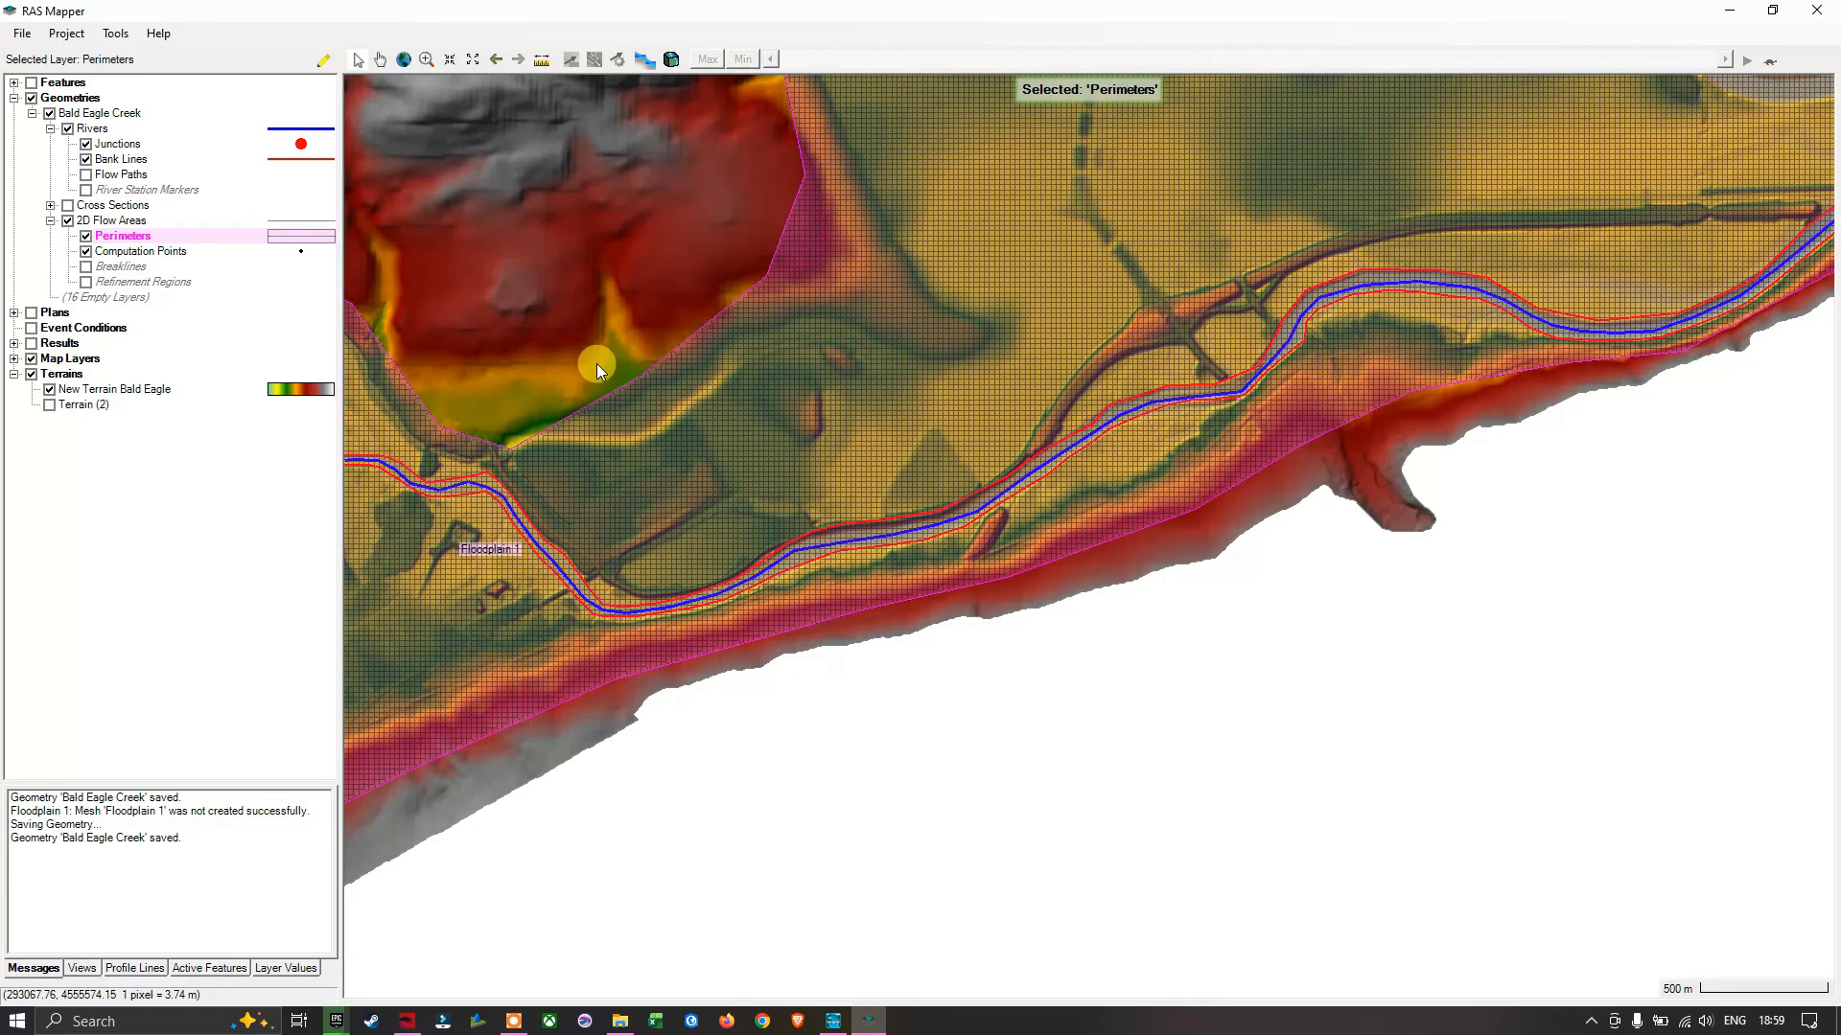
scroll(590, 264, down, 1)
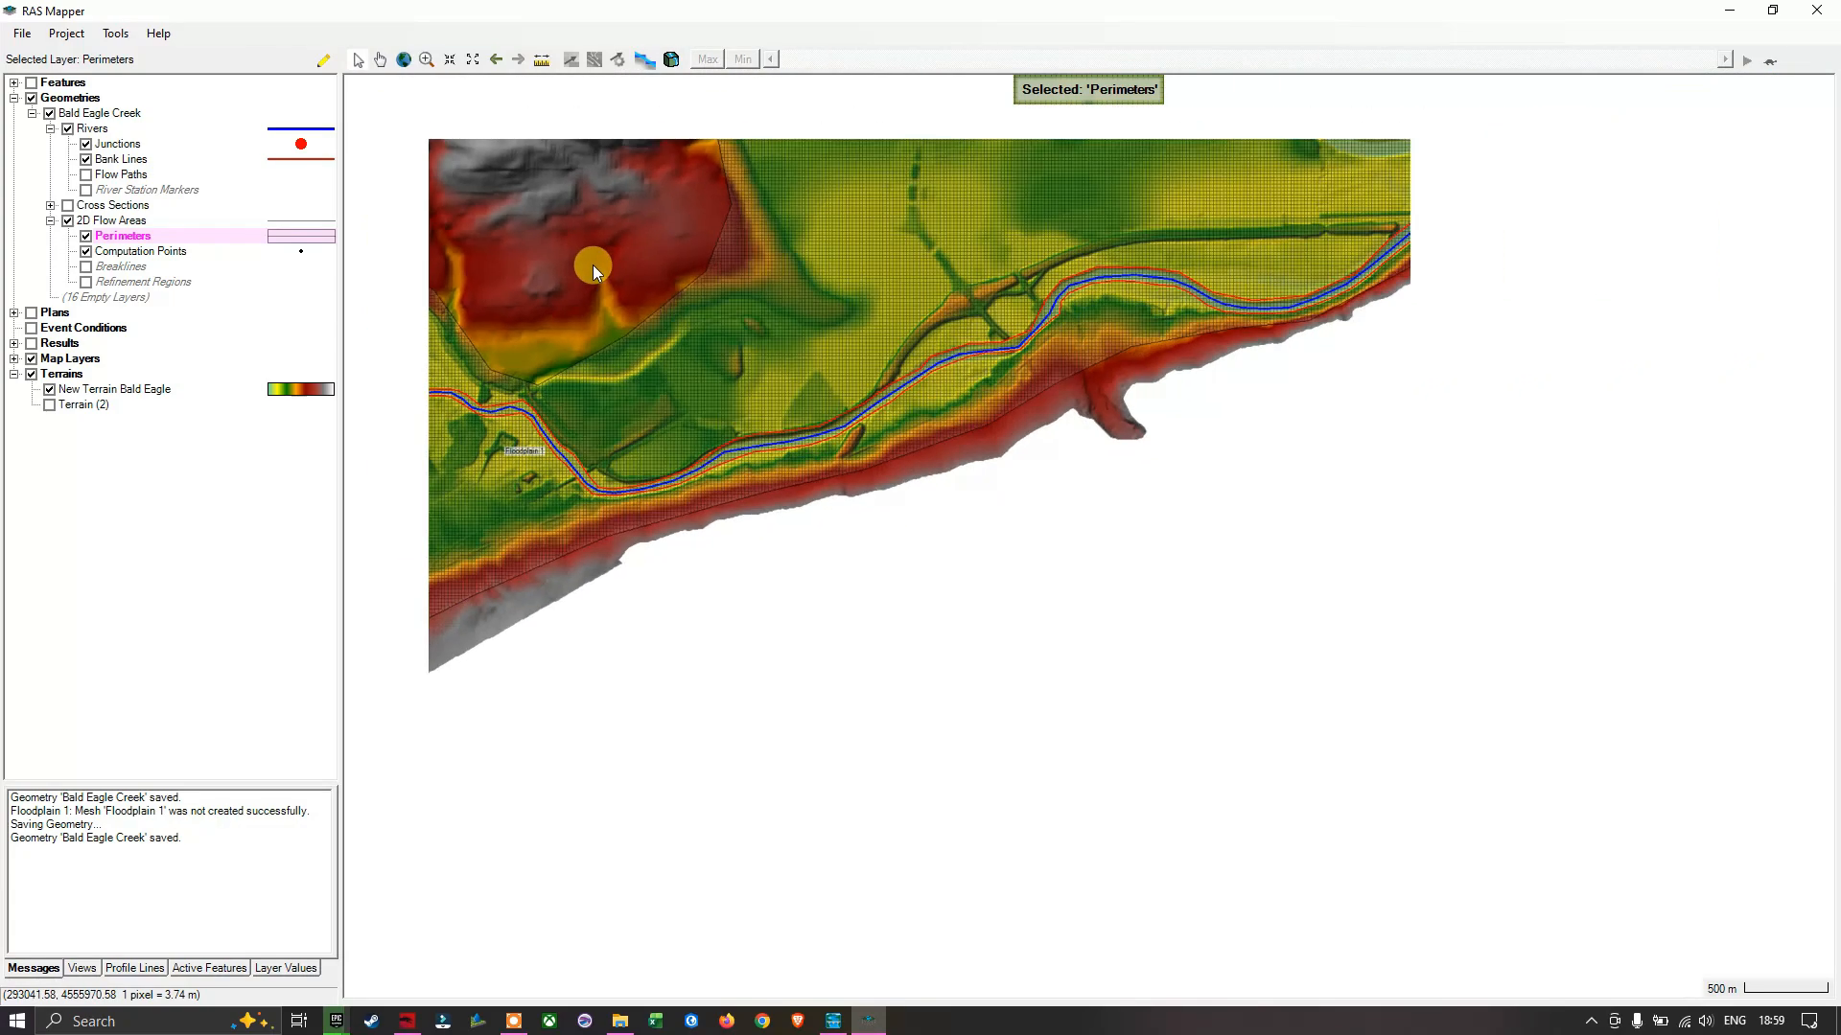
drag(923, 497, 1069, 772)
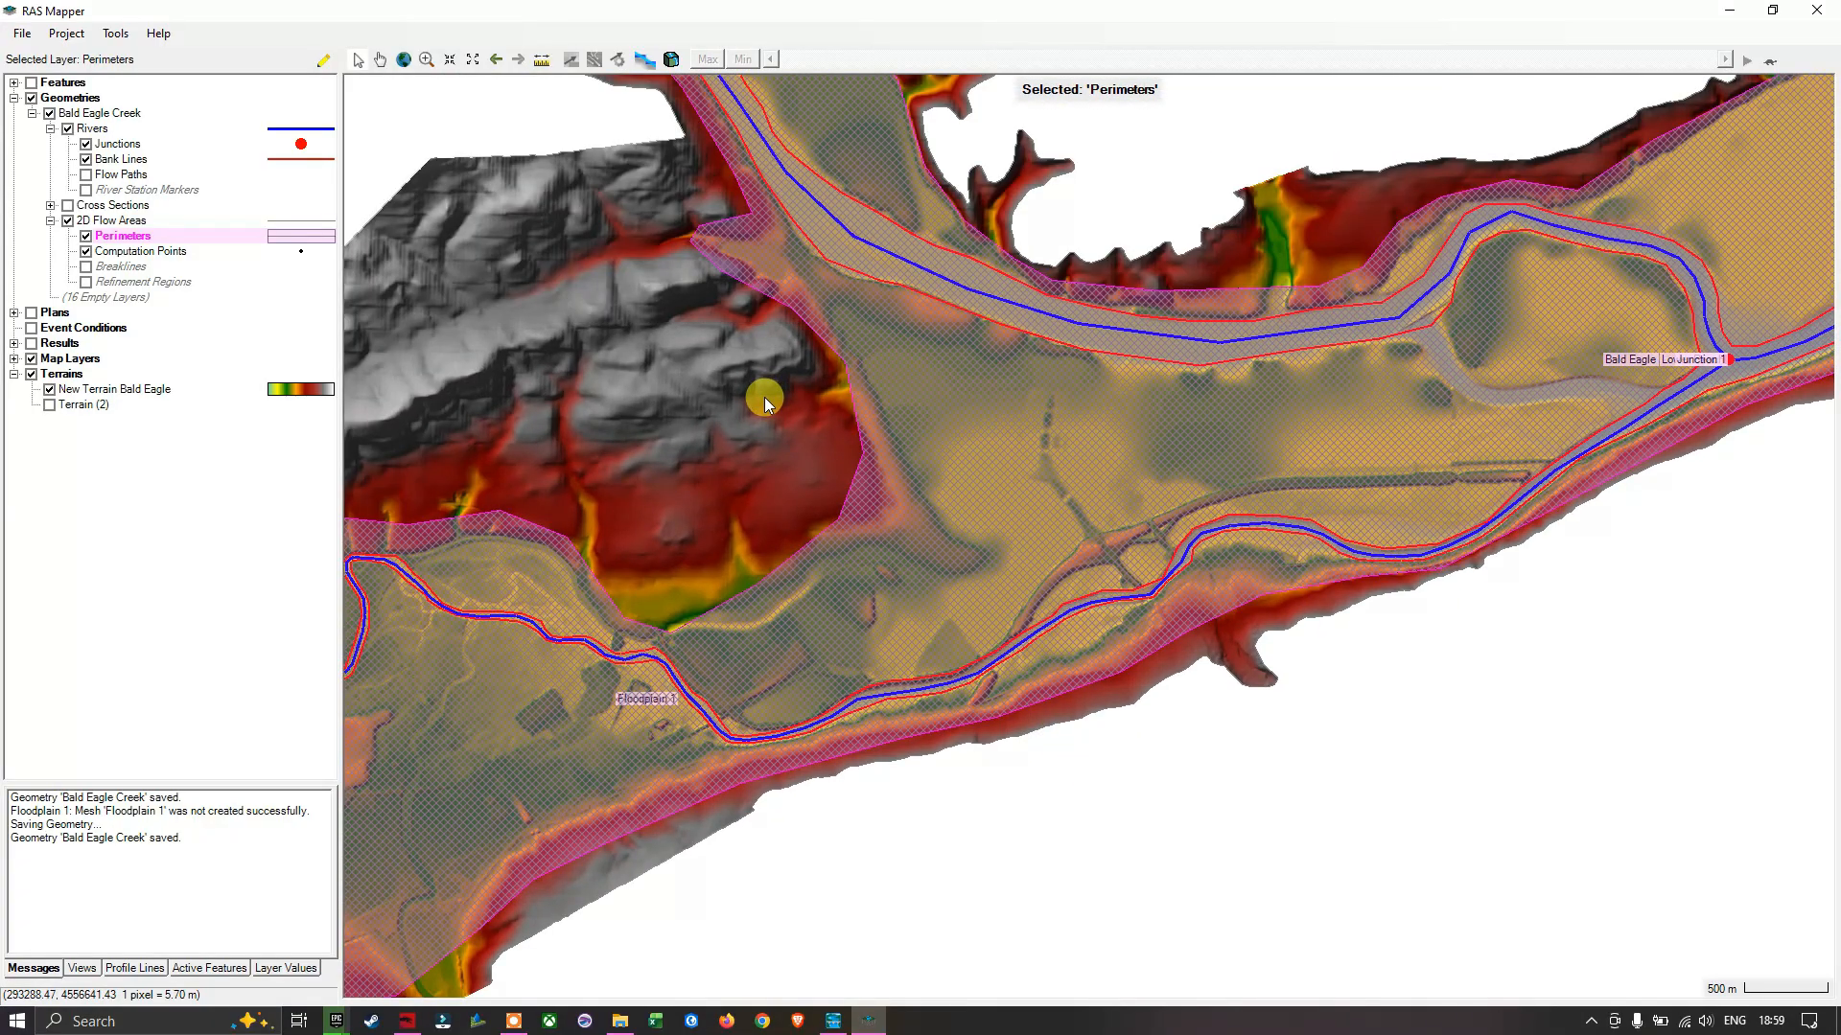